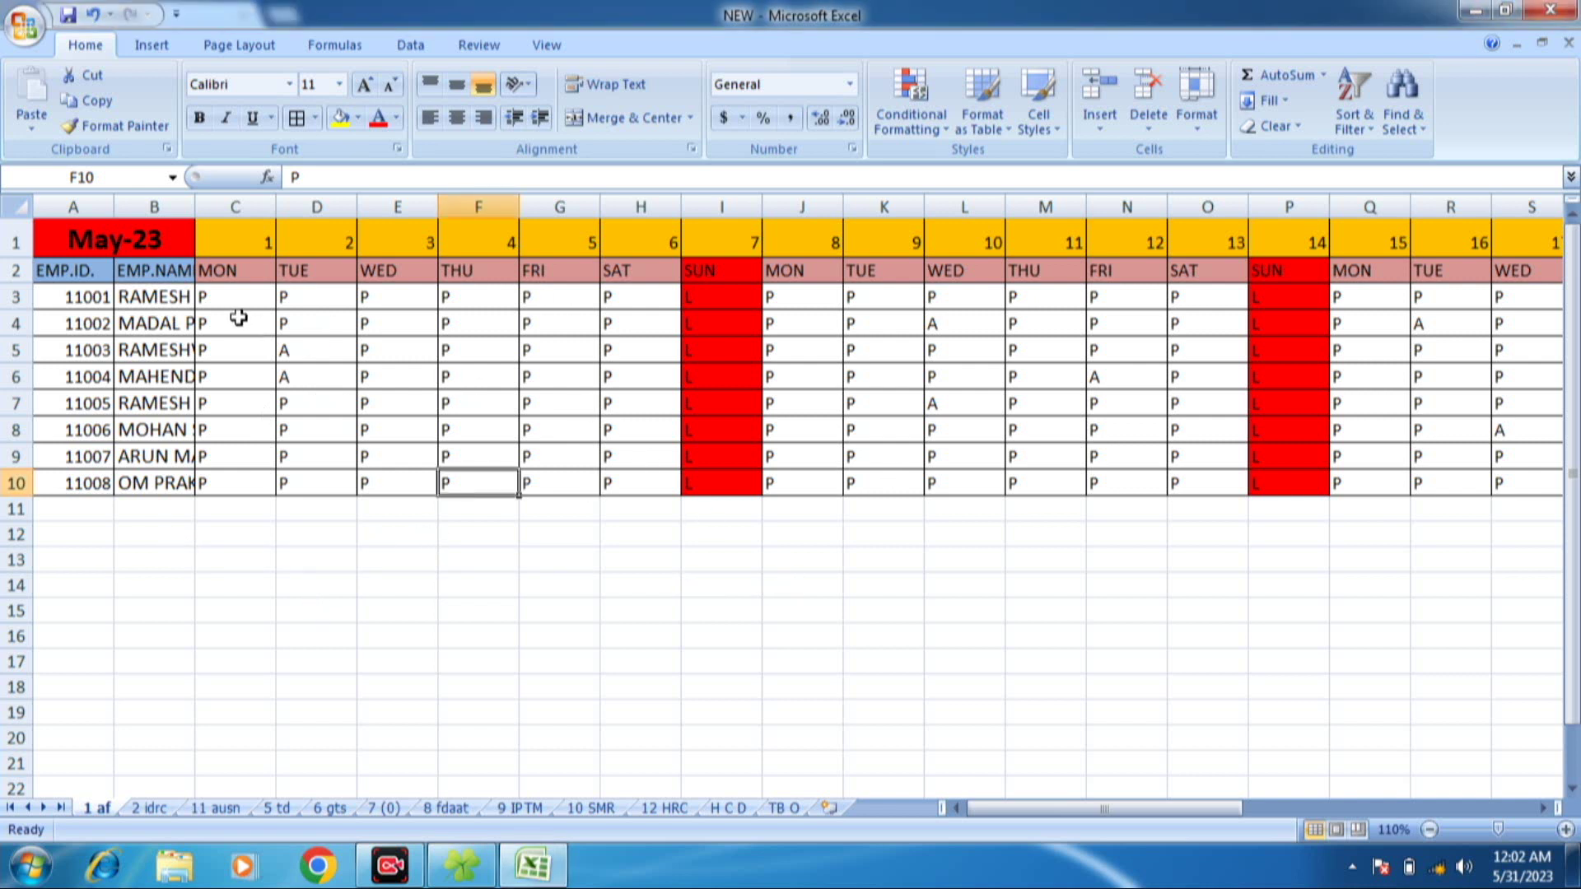
- Review the truncated employee names and the MON/TUE day headers across the month
click(186, 402)
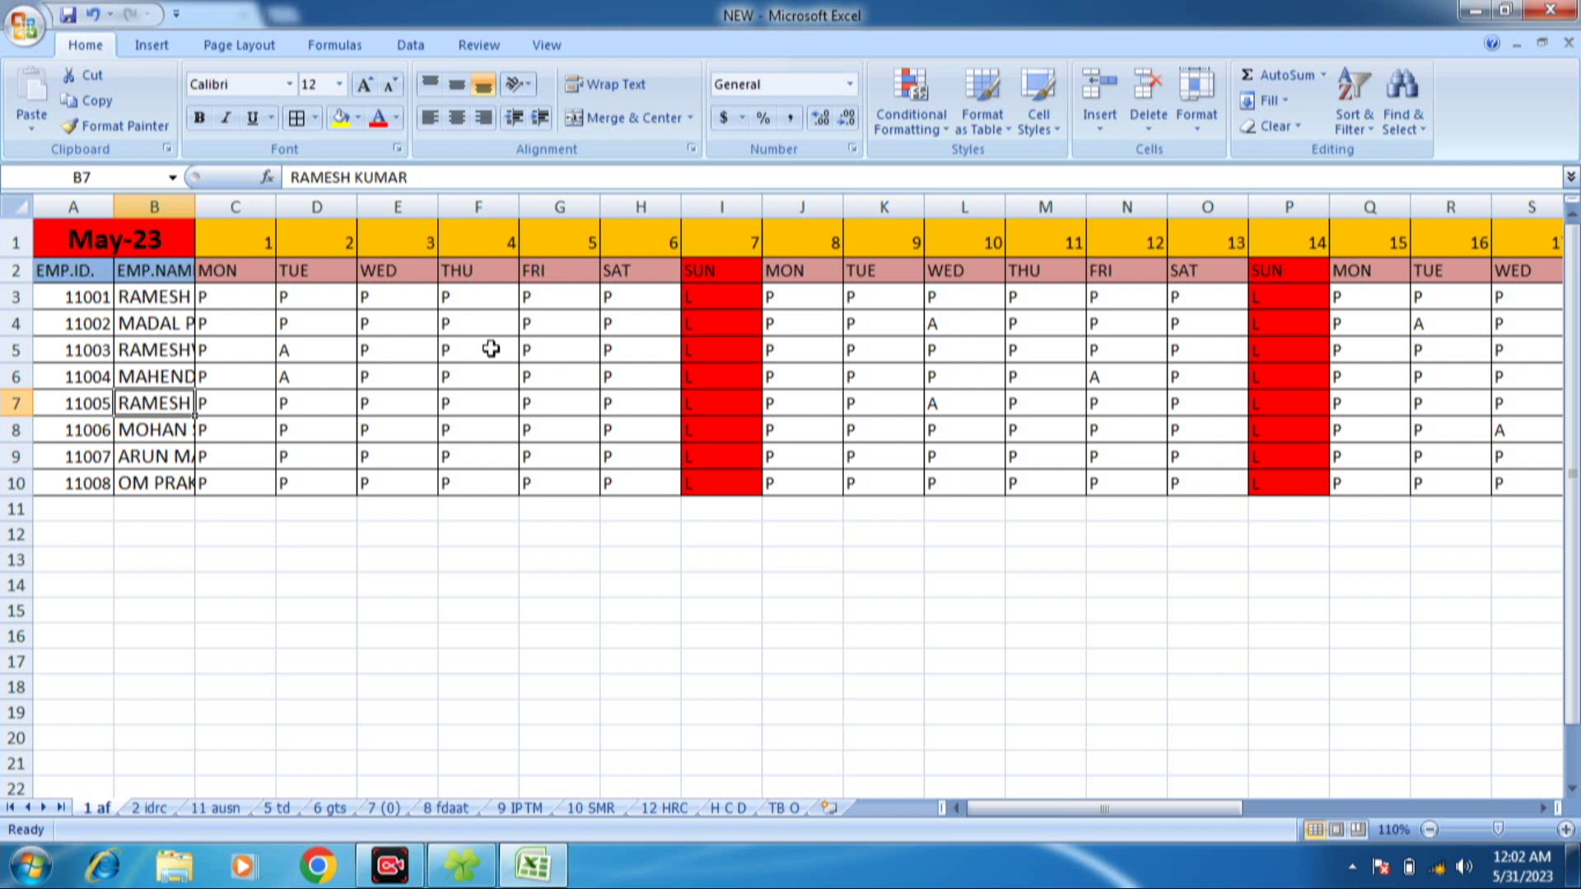
click(241, 272)
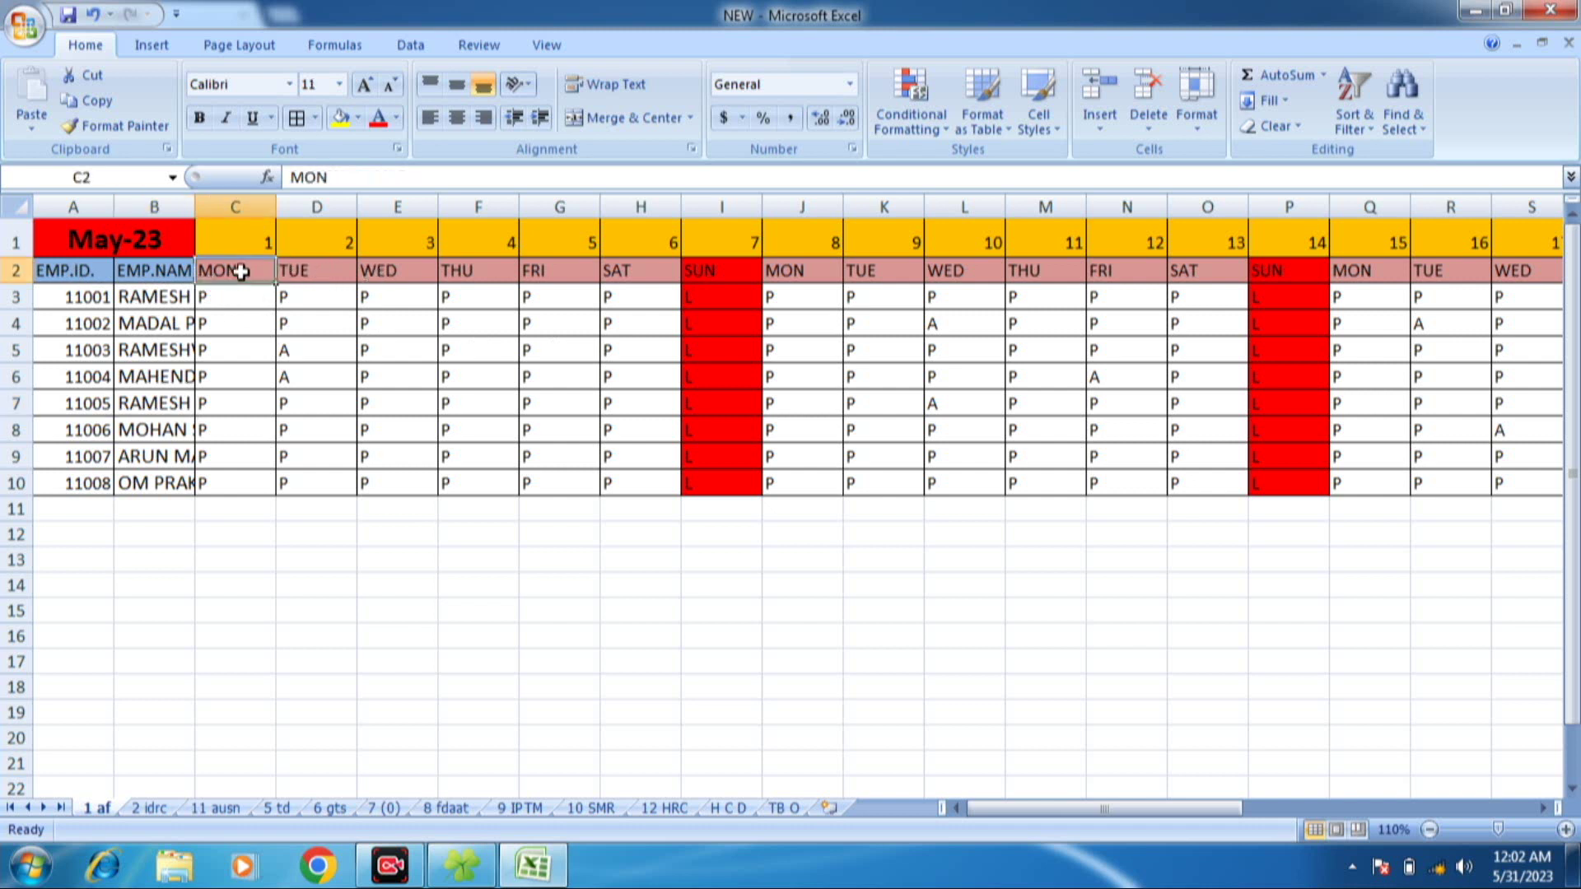
click(329, 271)
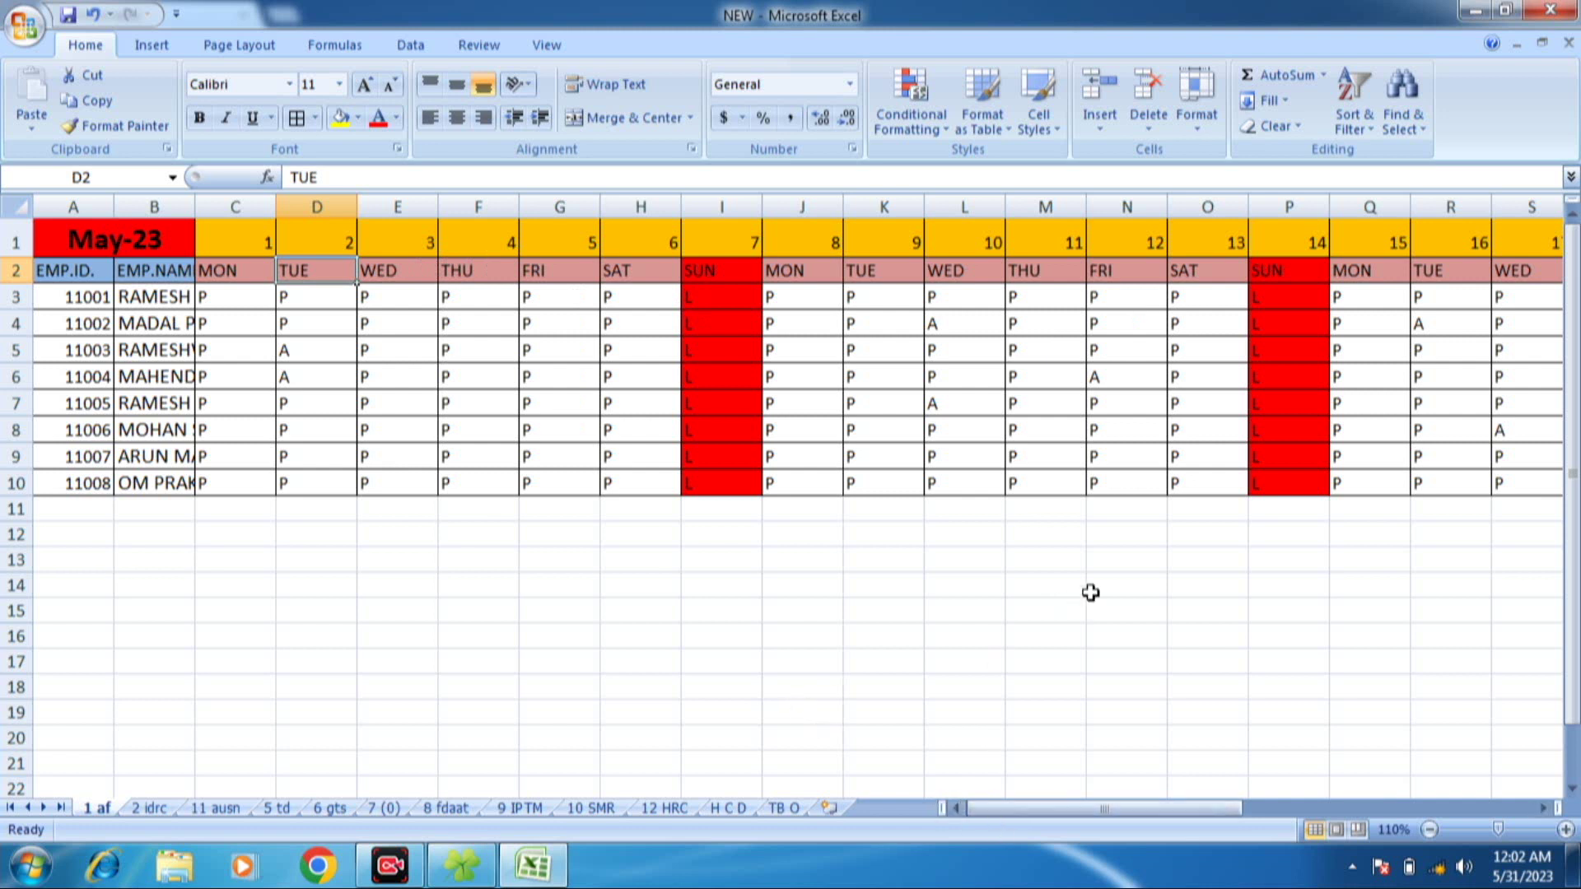
scroll(1090, 593, right, 1)
scroll(1090, 593, right, 4)
scroll(1090, 593, right, 2)
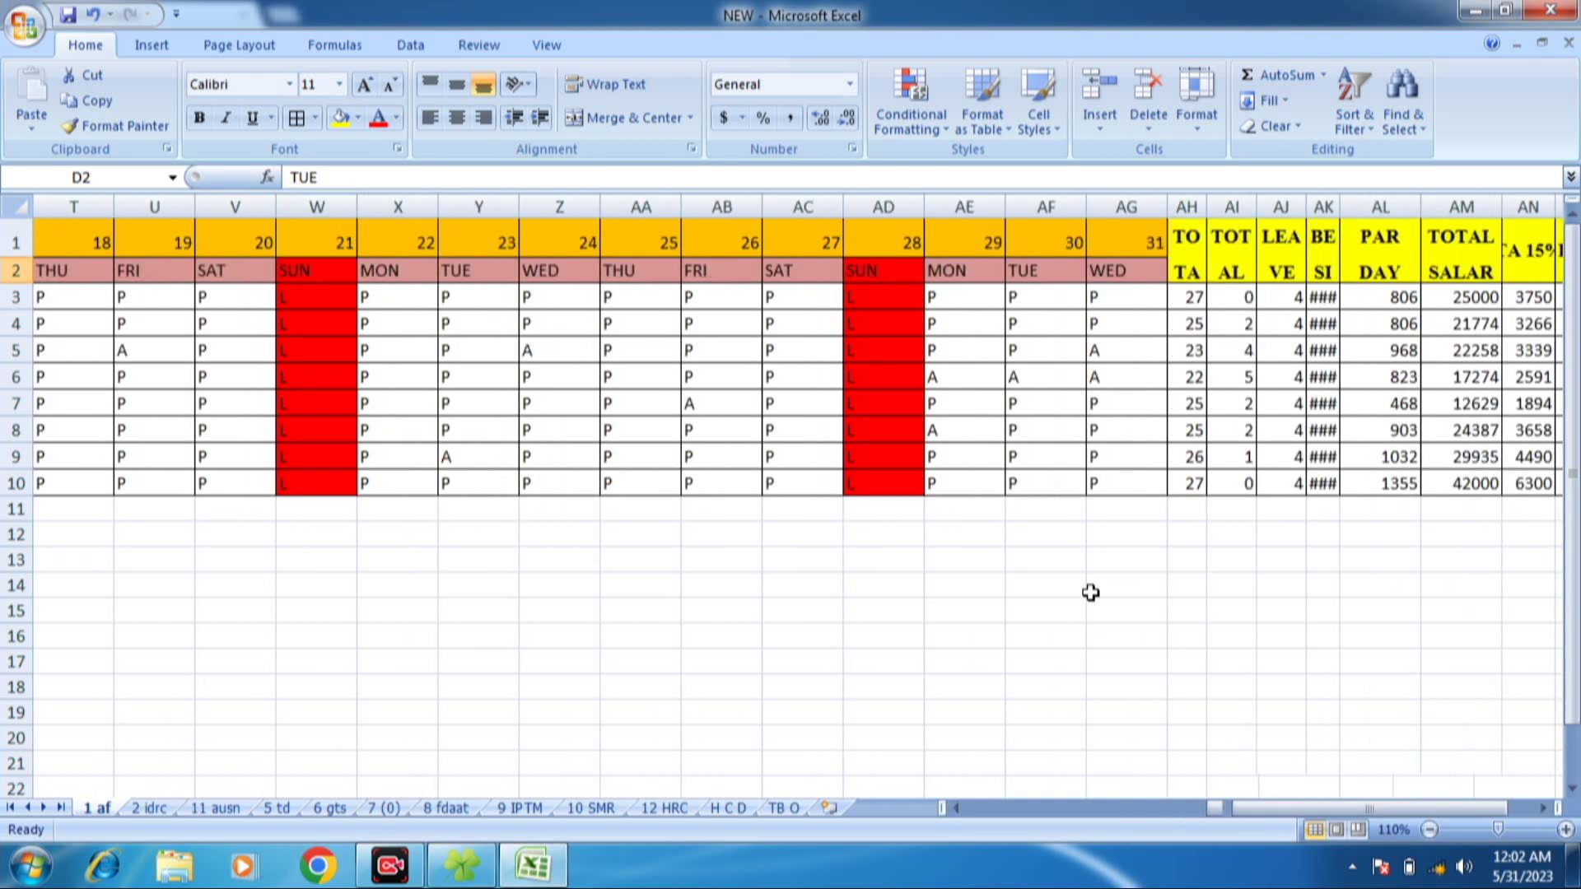
scroll(1090, 593, right, 3)
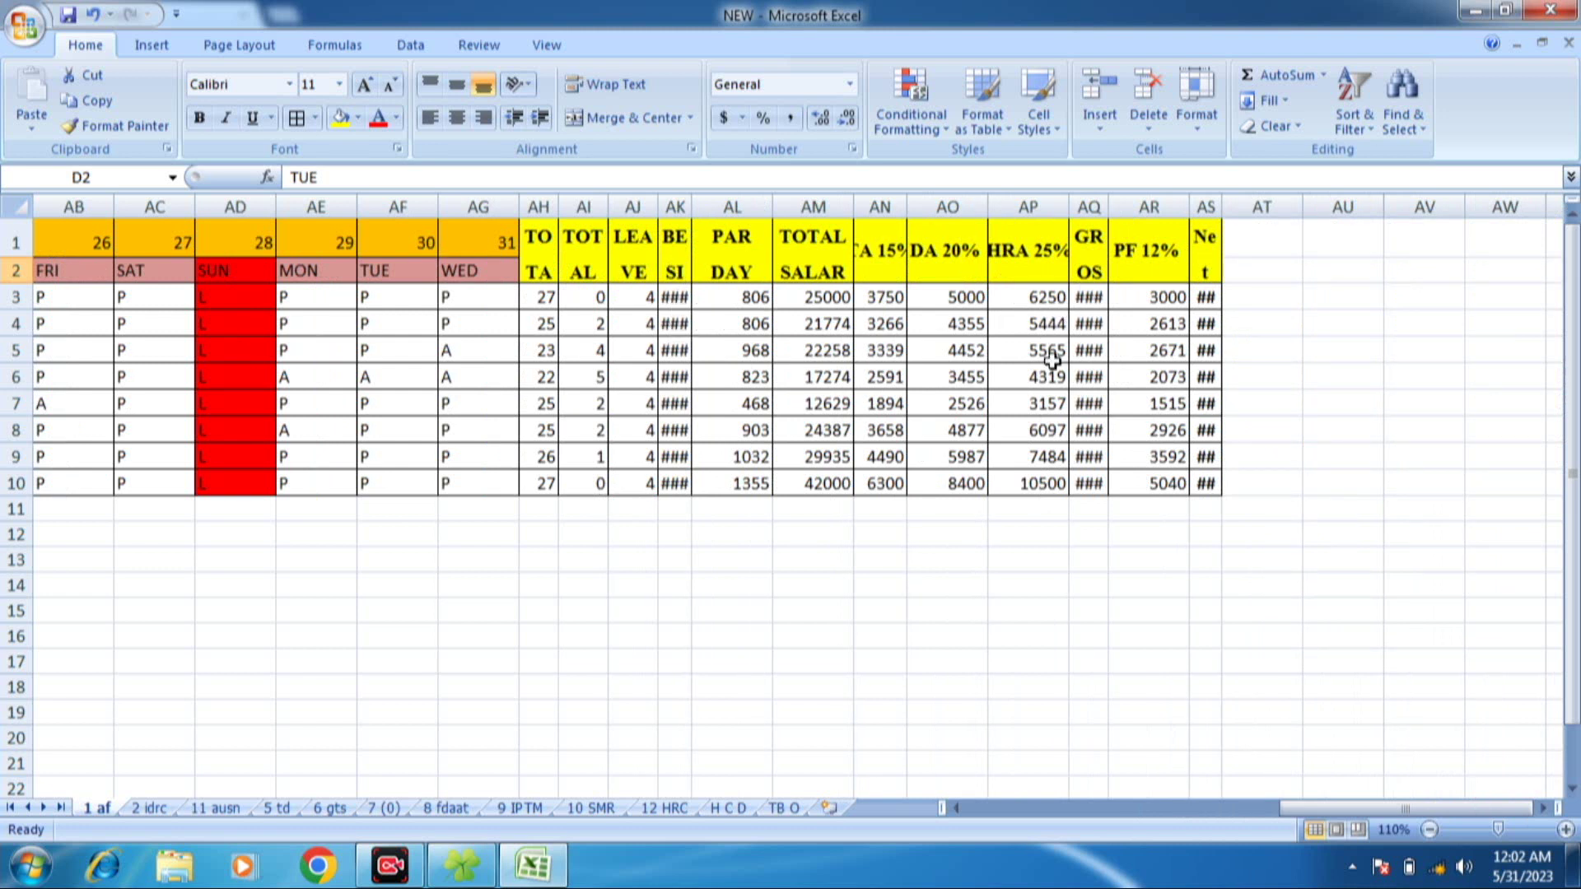
scroll(411, 362, left, 1)
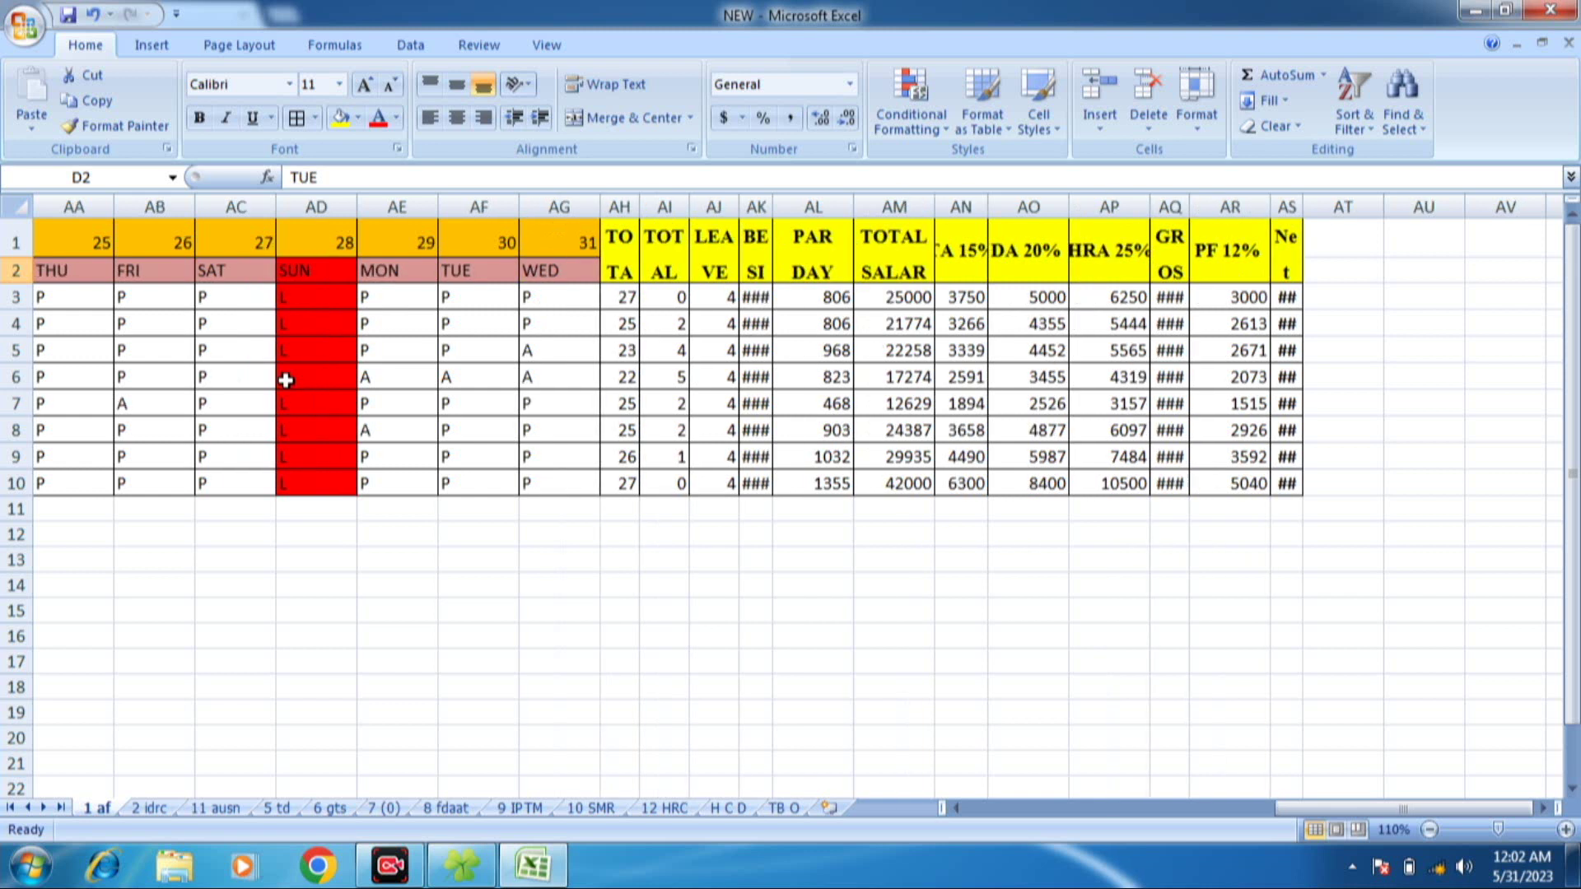
scroll(286, 379, left, 10)
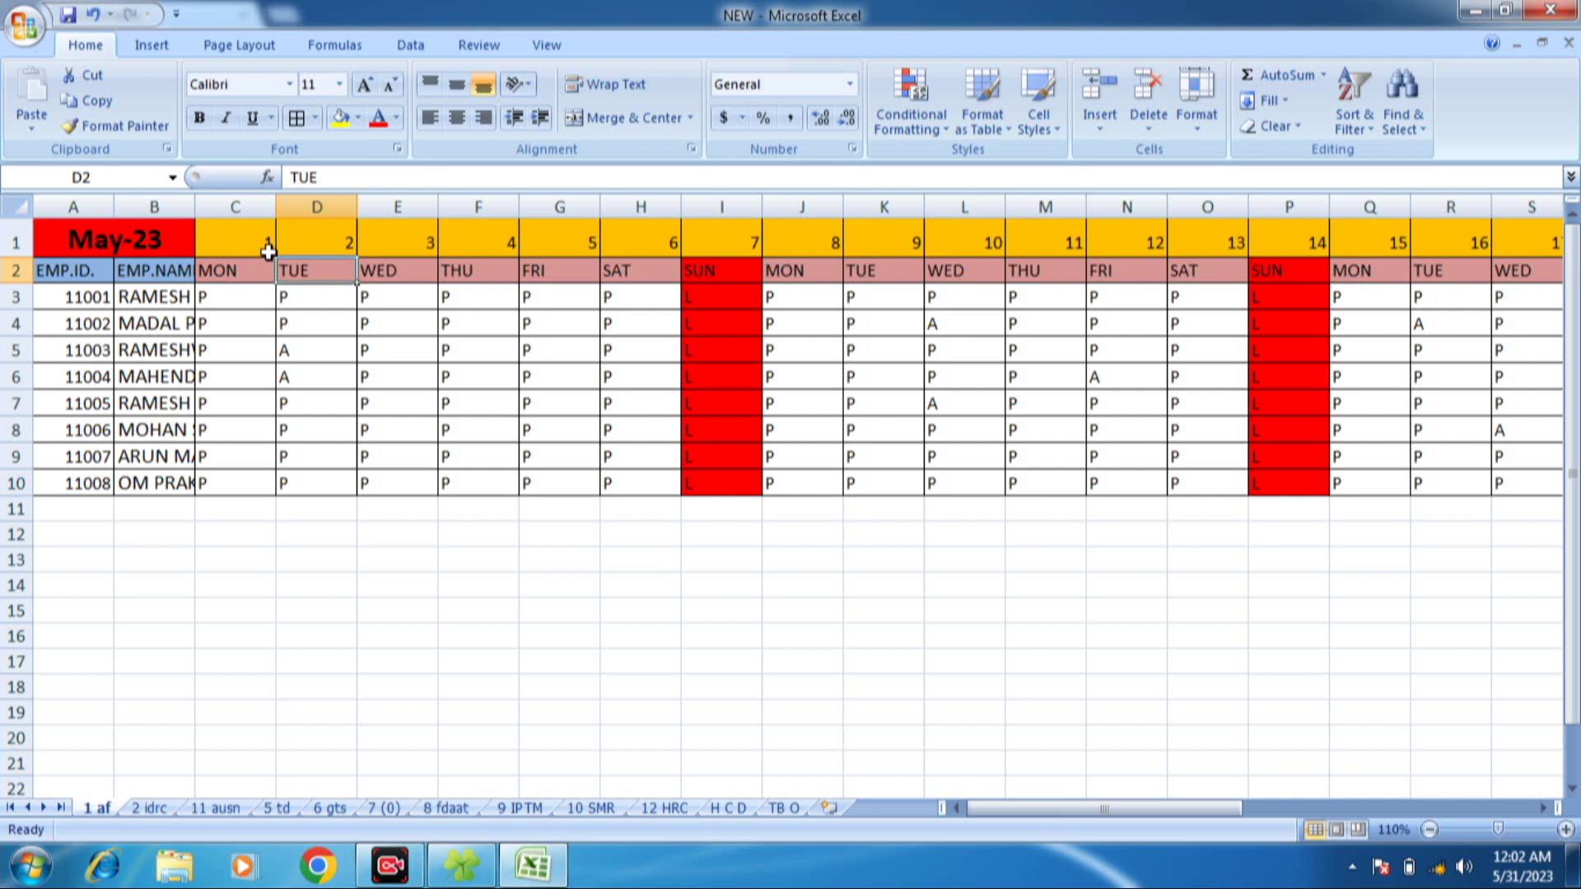
double_click(276, 201)
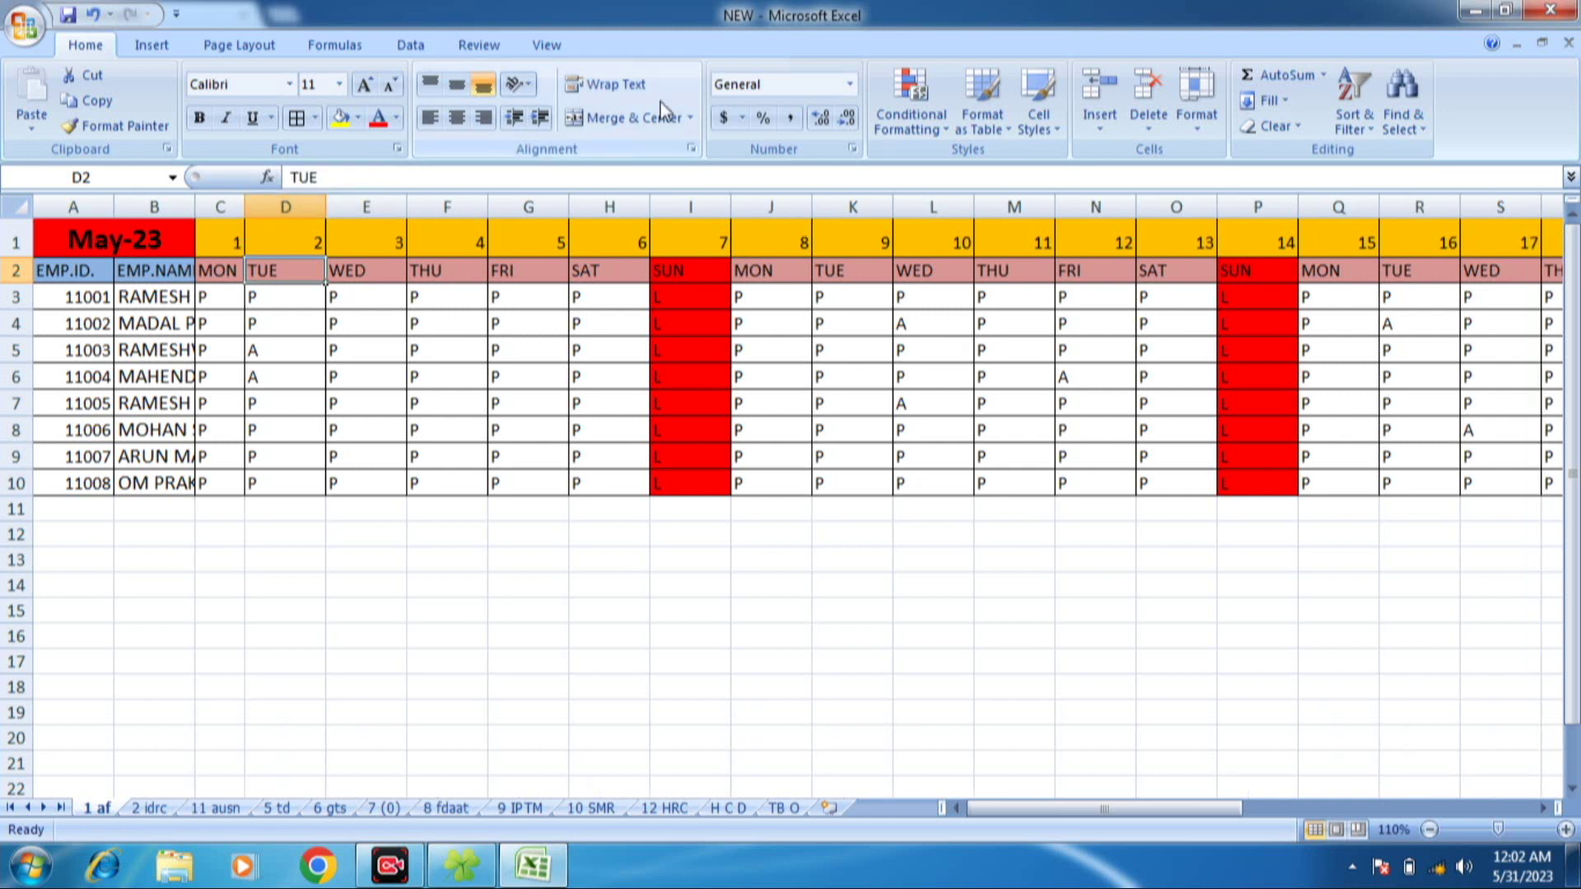
key(ctrl+z)
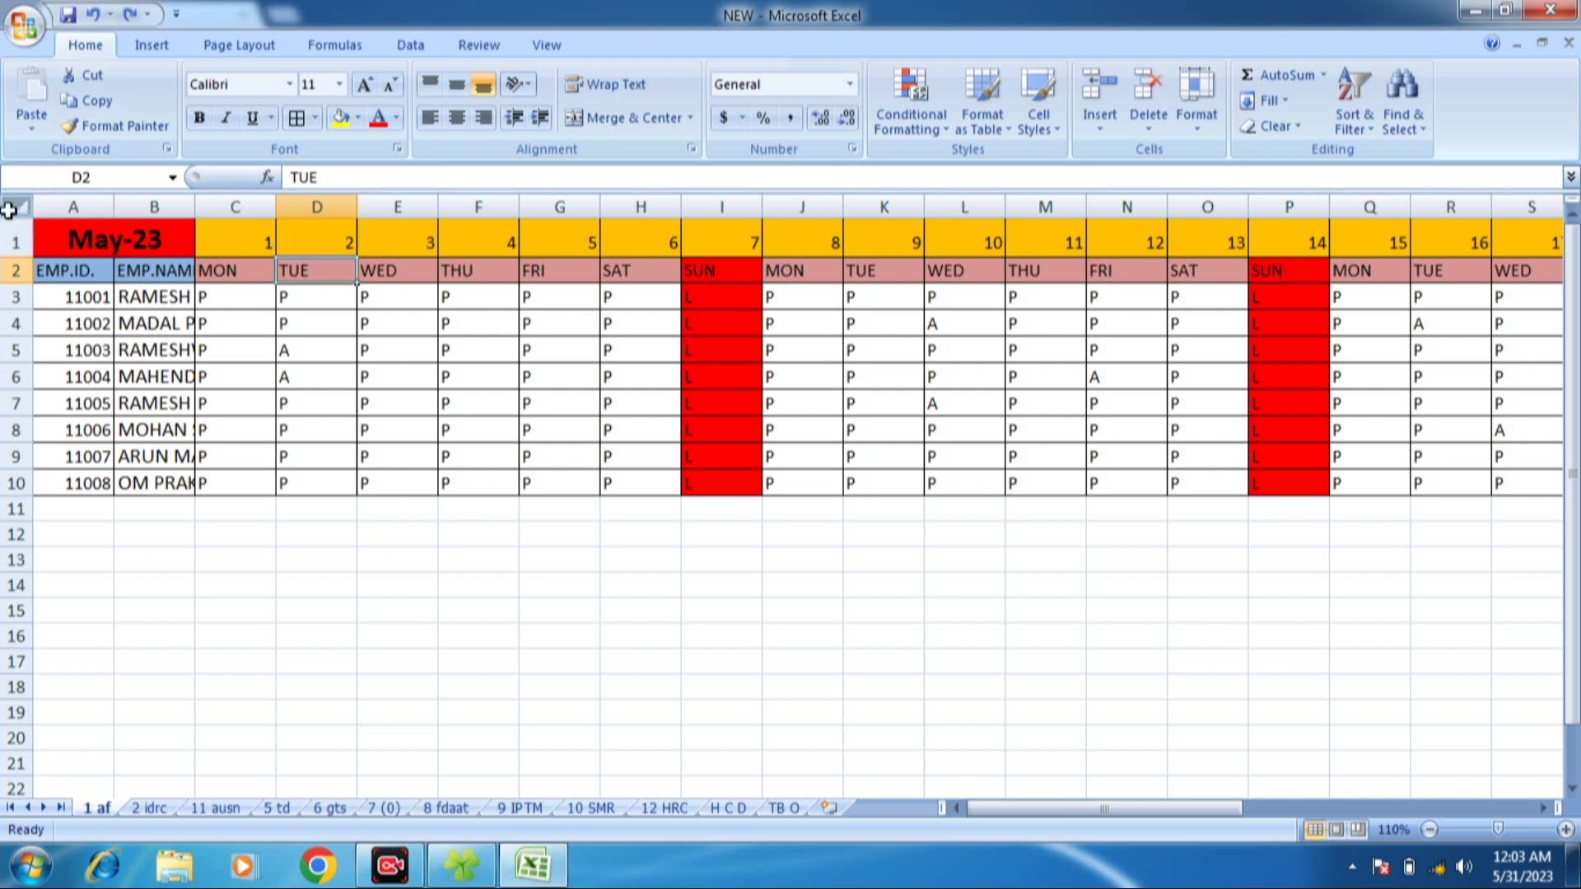
click(11, 209)
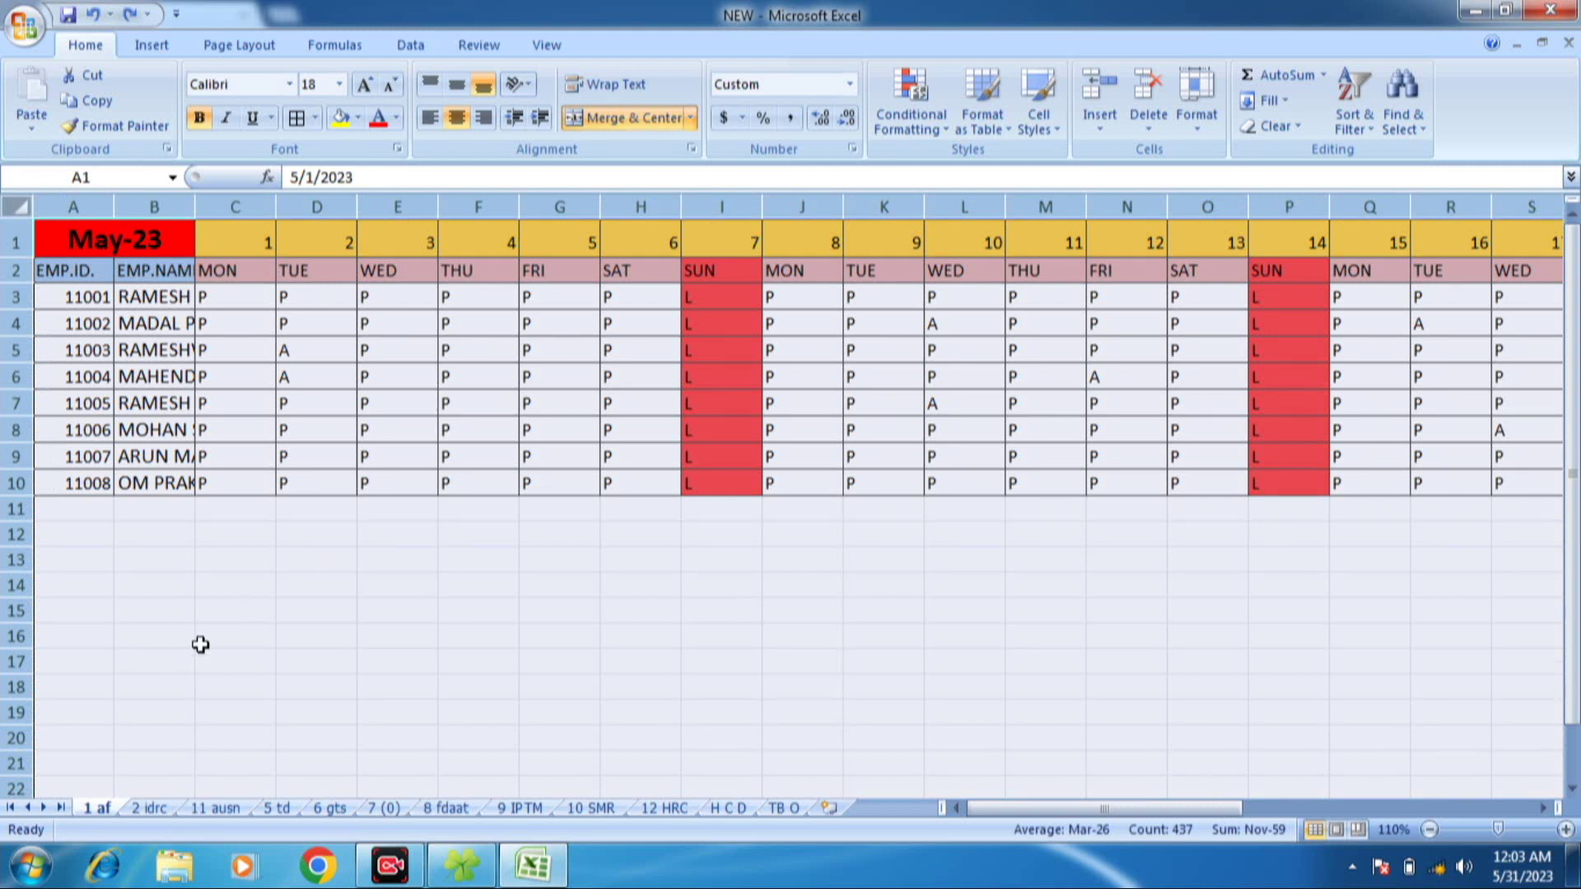
double_click(275, 207)
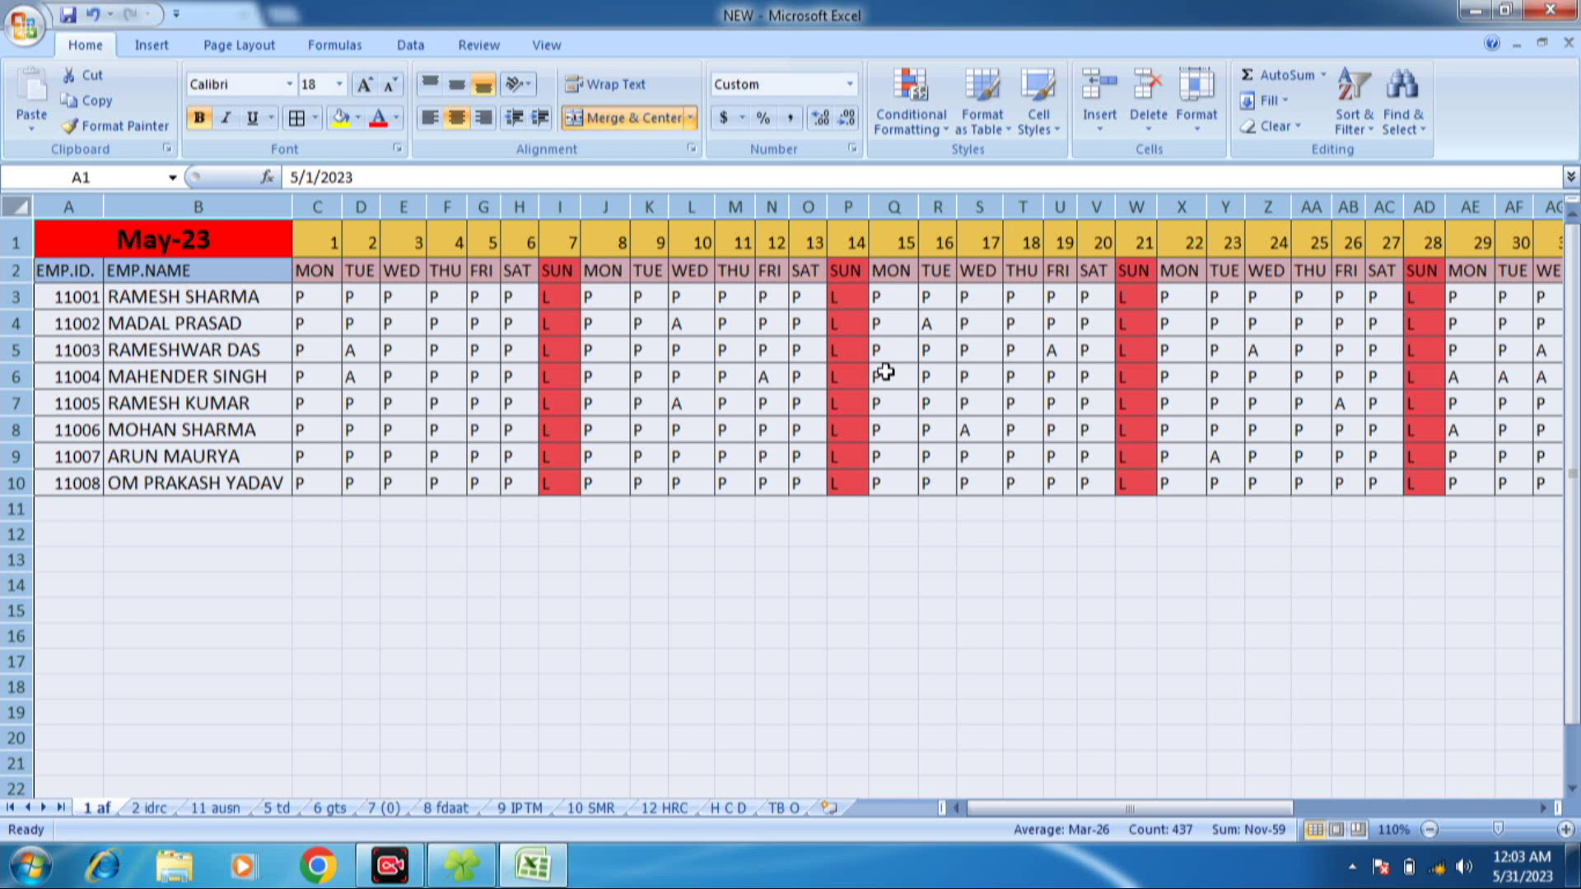
click(735, 368)
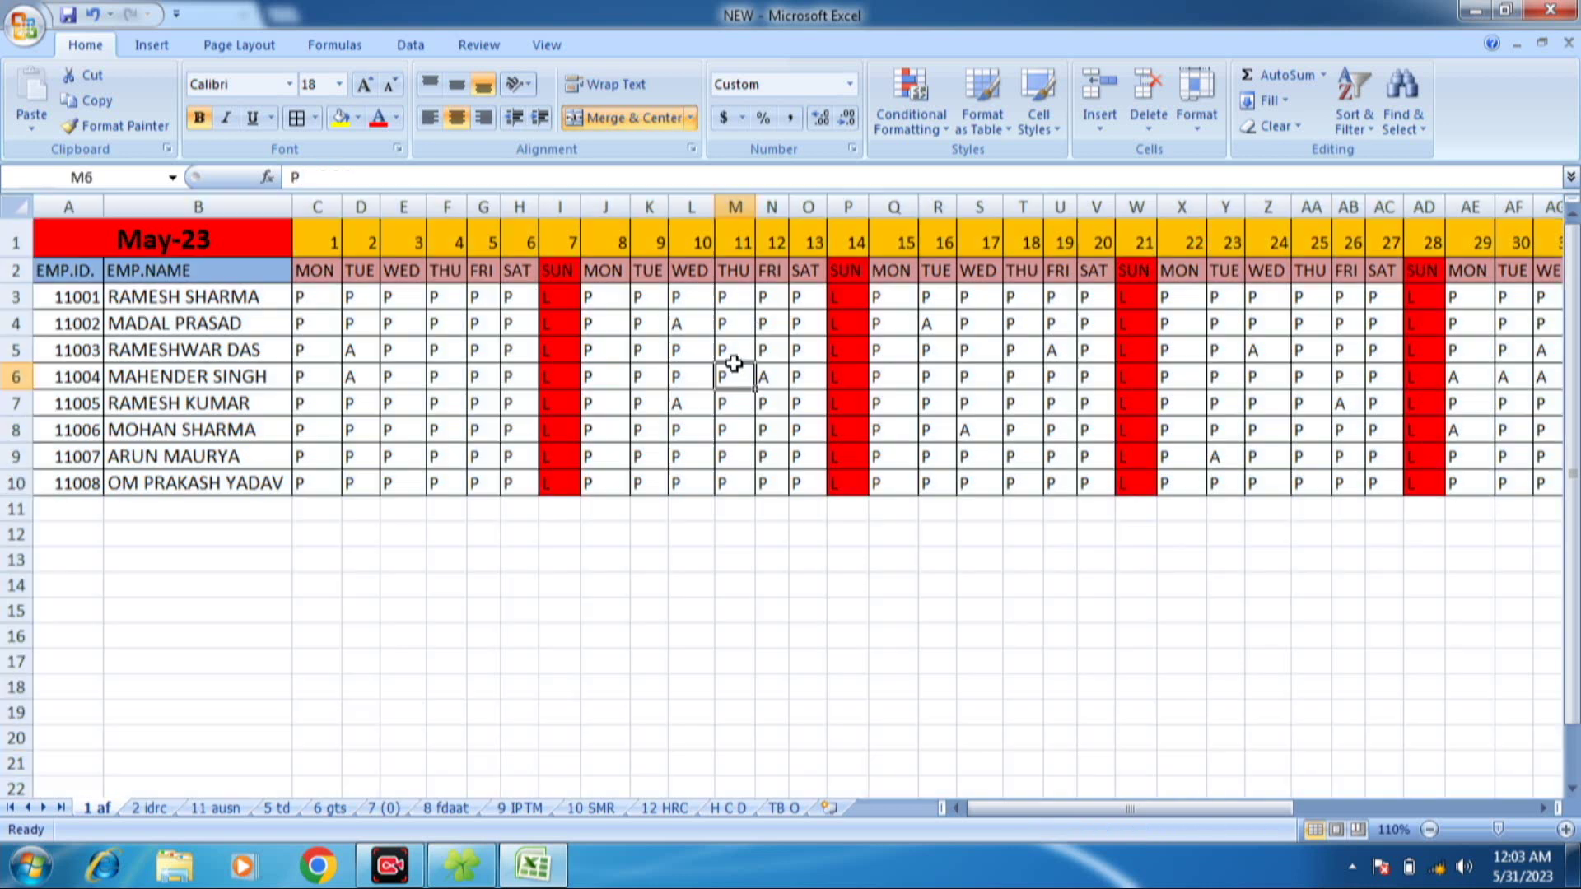
click(178, 303)
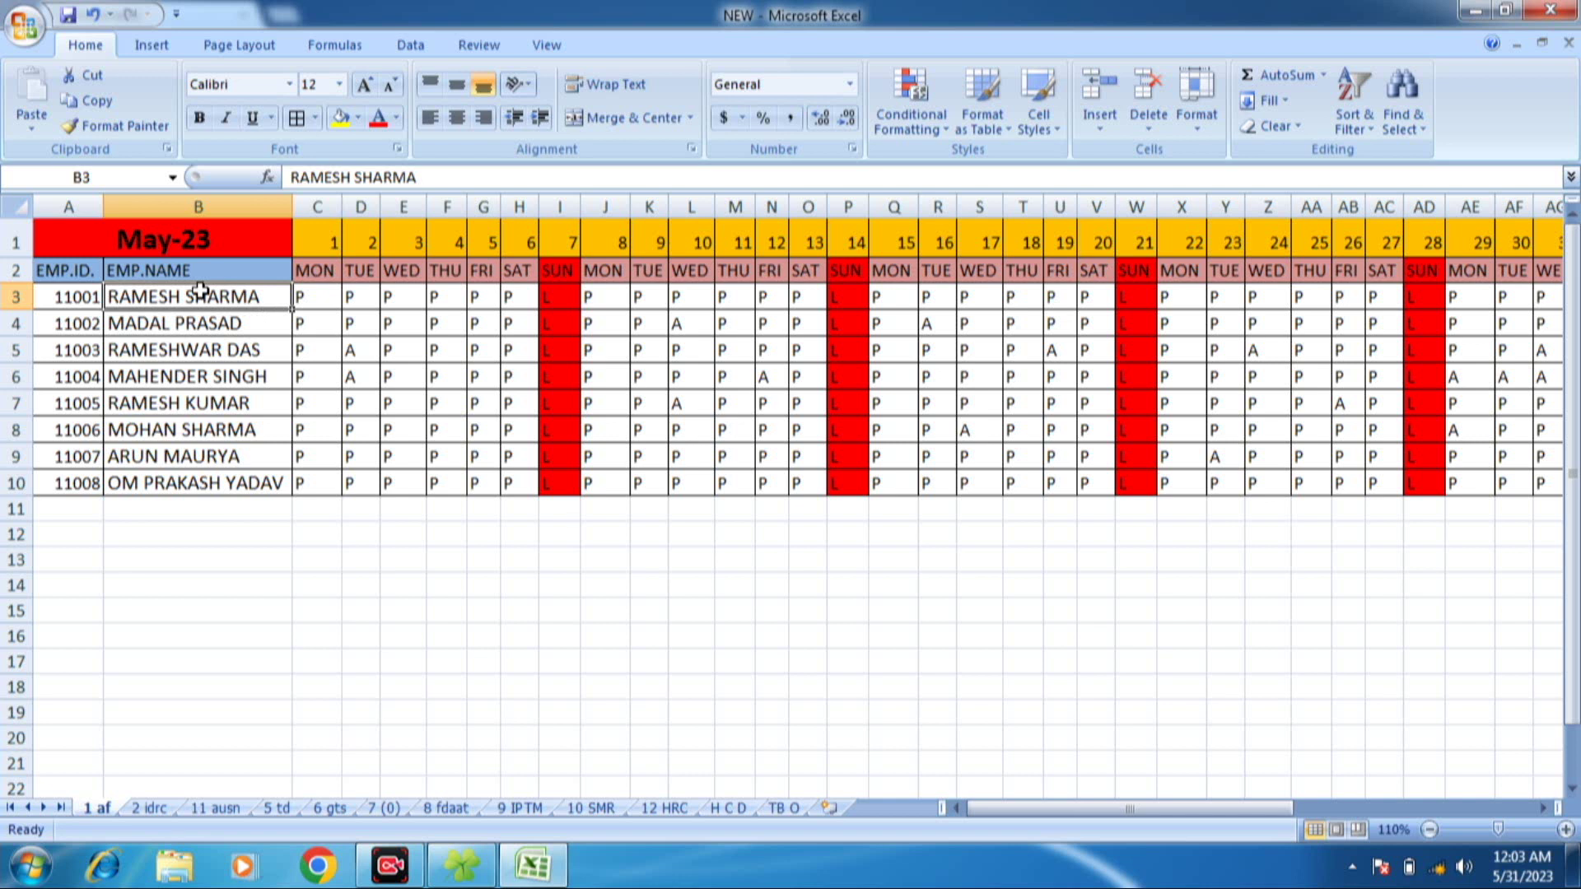
- Open the code window for the 1 af sheet
right_click(101, 815)
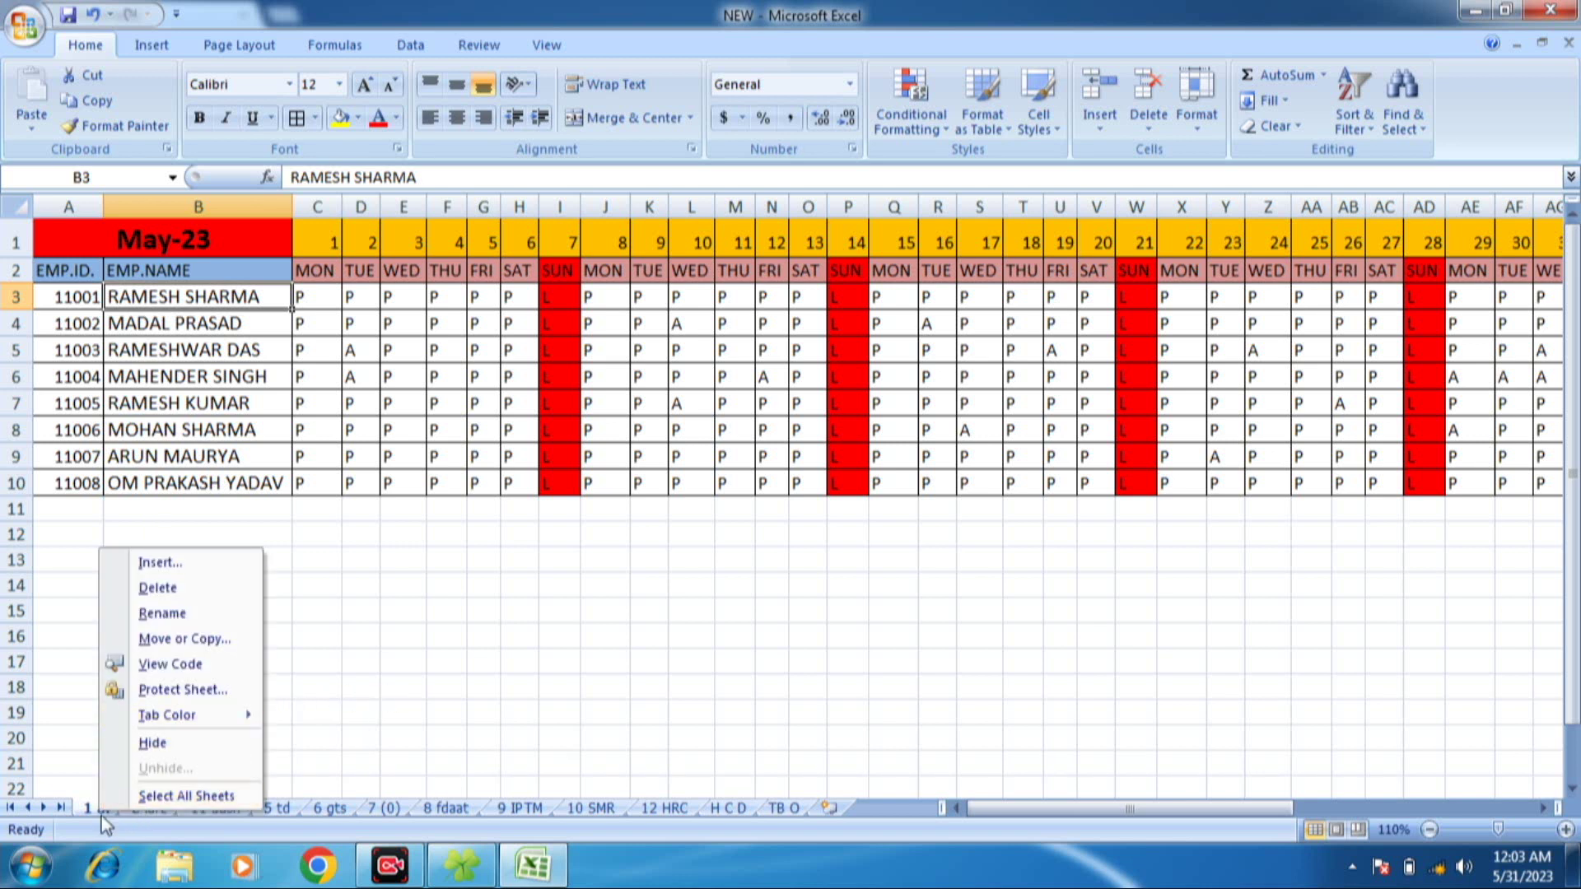
right_click(93, 815)
right_click(93, 815)
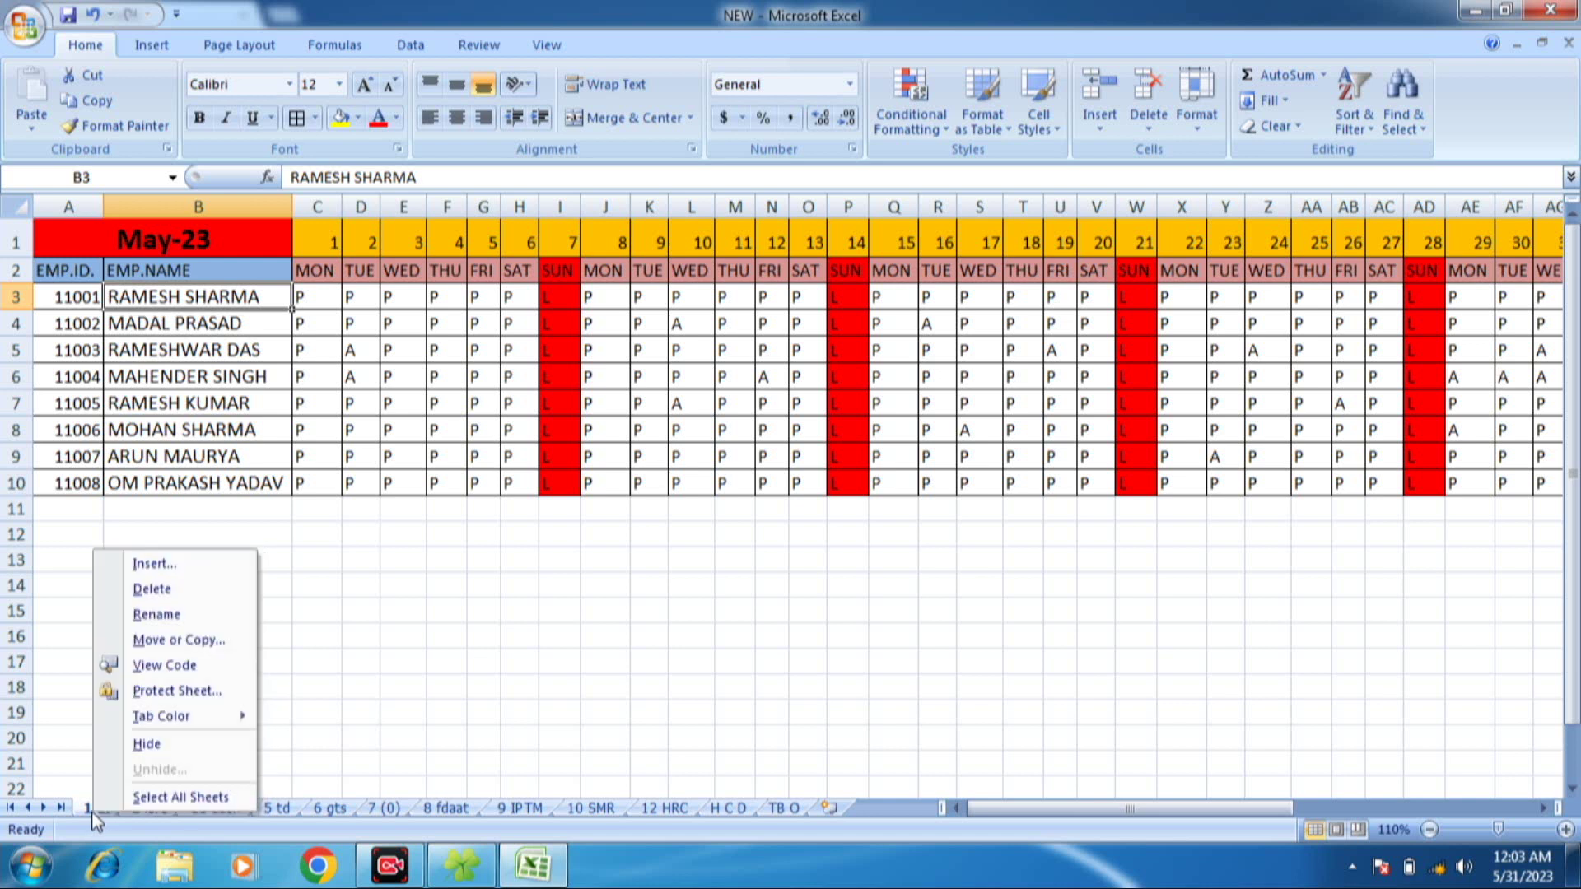
click(168, 667)
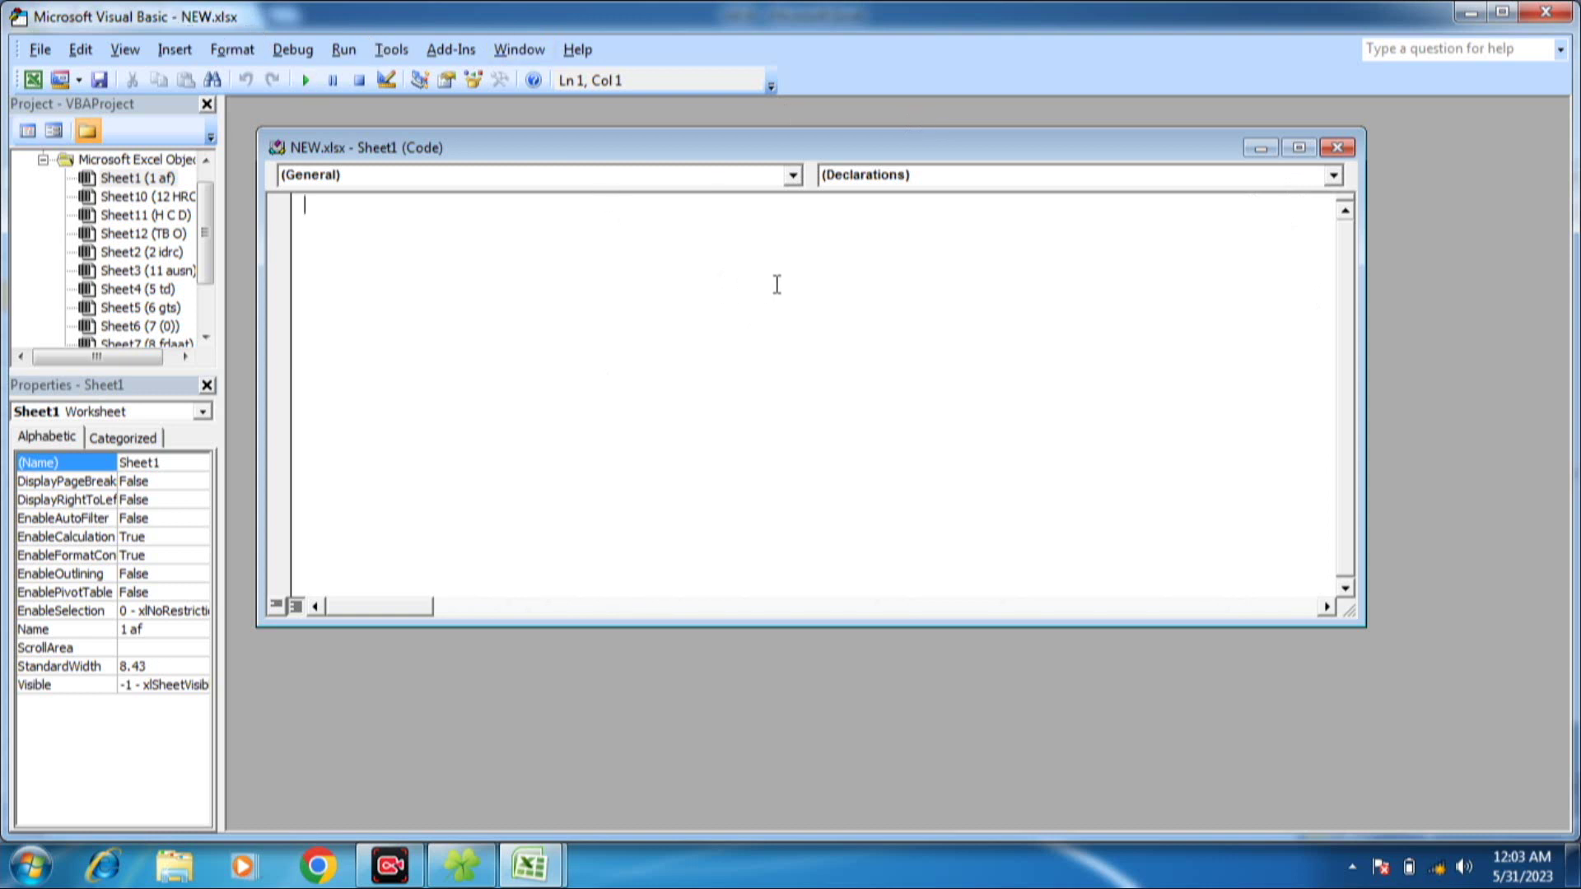
- Add Cells.EntireColumn.AutoFit to the Worksheet SelectionChange procedure
click(793, 175)
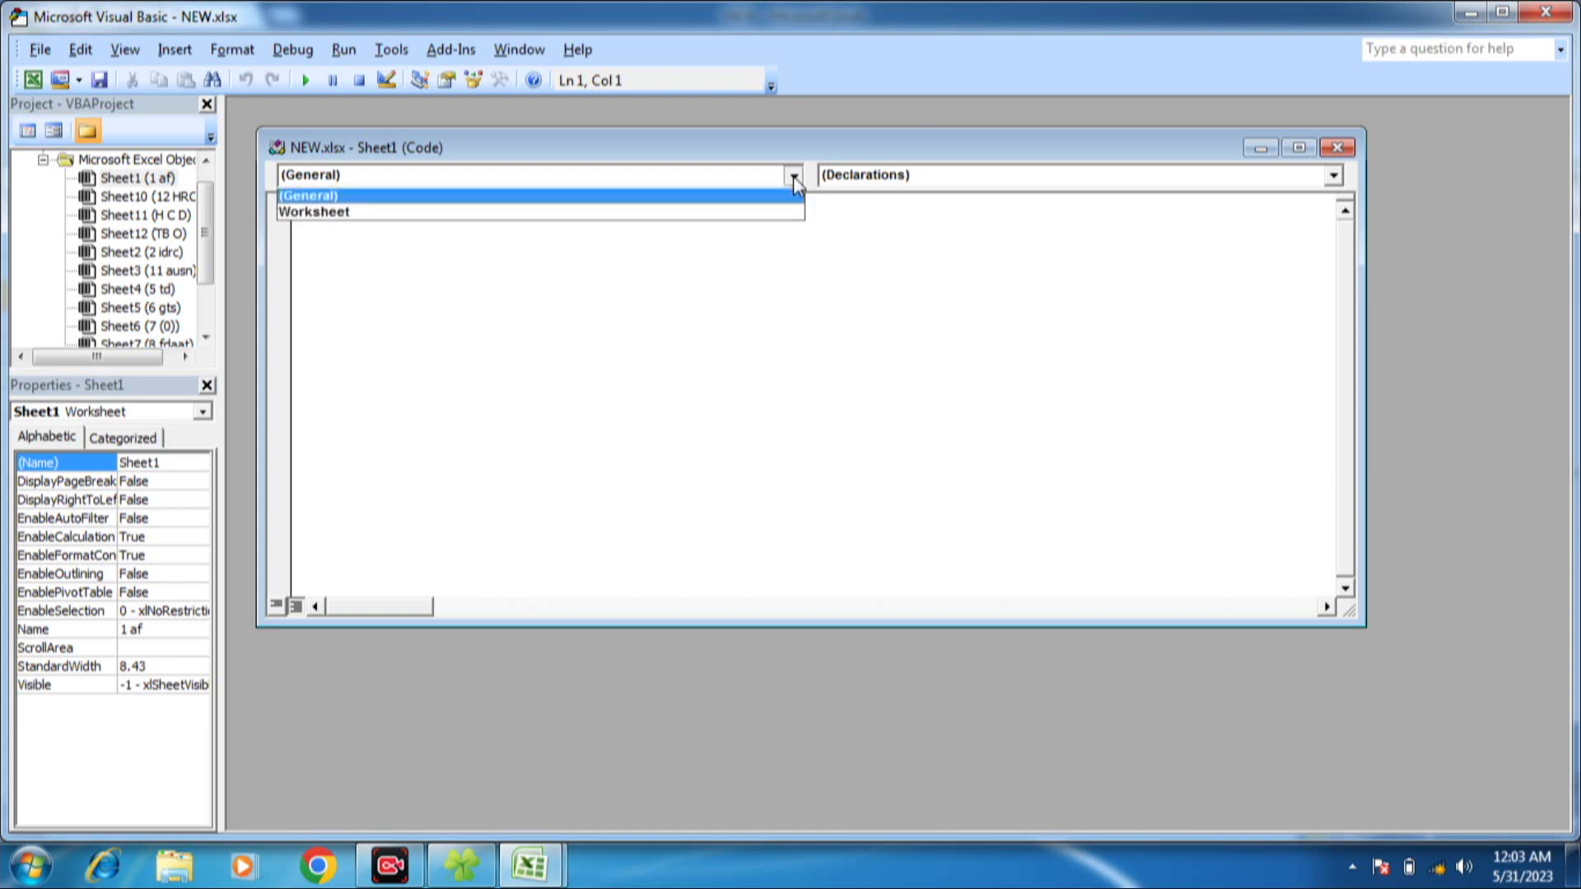
click(438, 215)
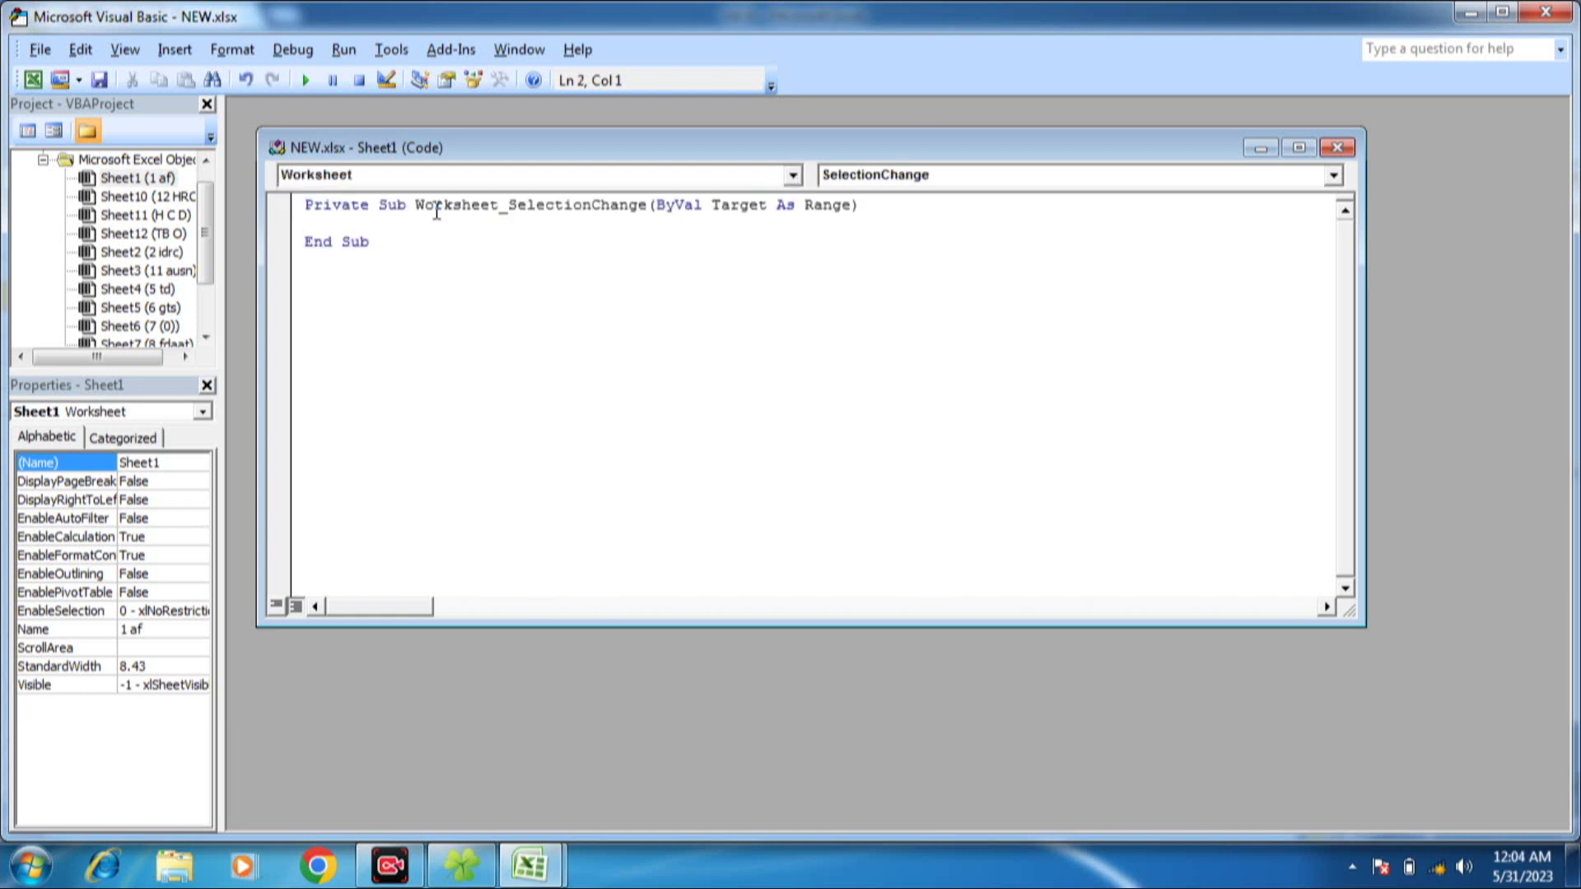
text(CELLS,)
key(BackSpace)
text(.ENTIRE)
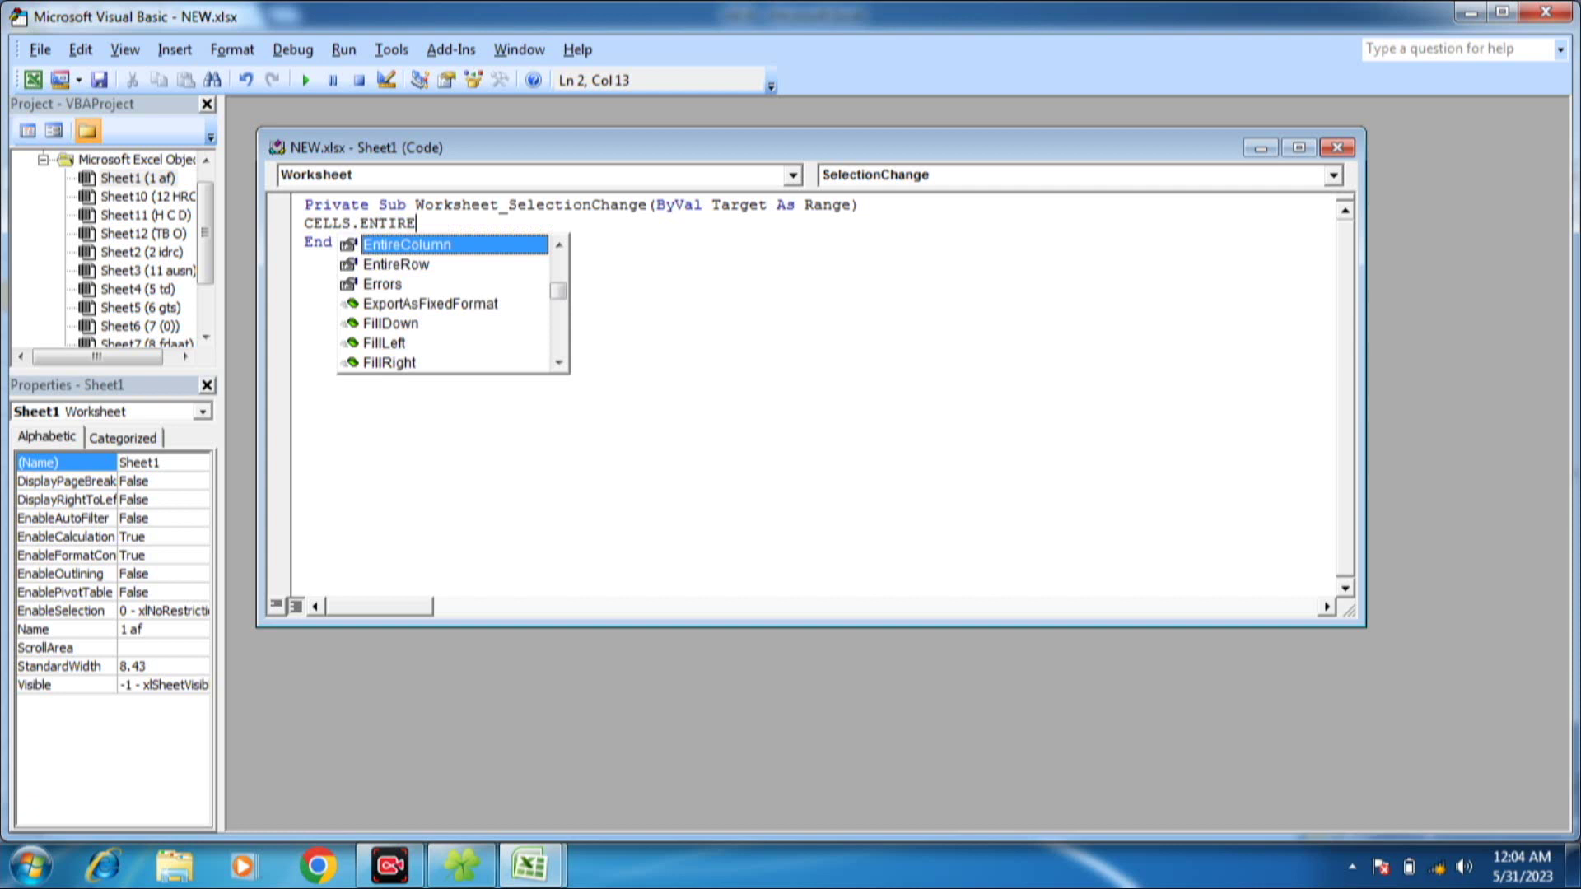
text(.)
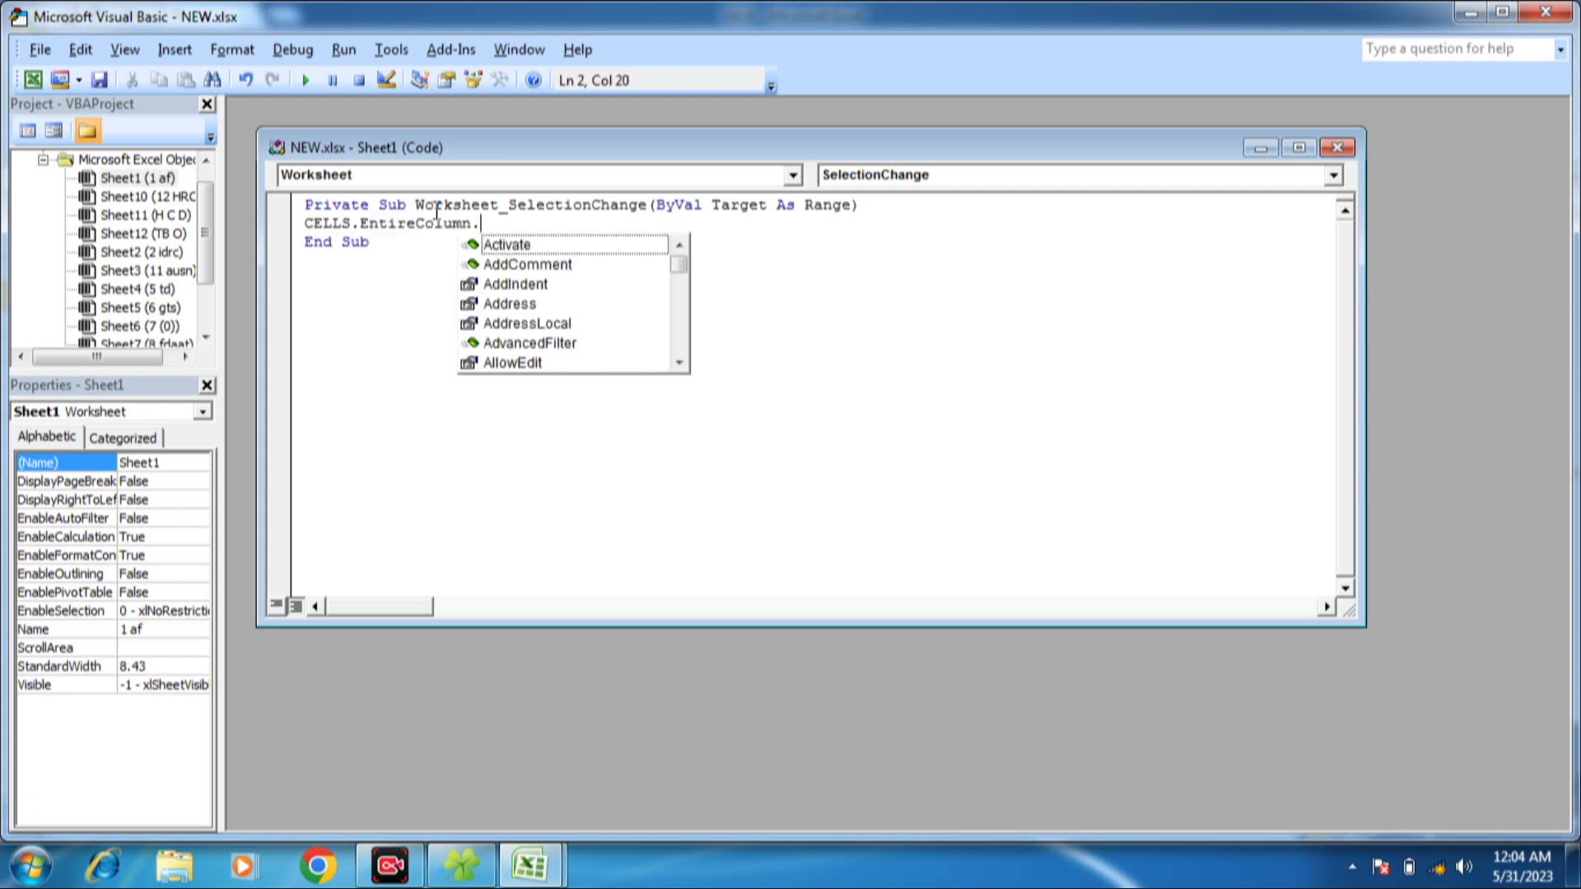
text(AUTOFIT)
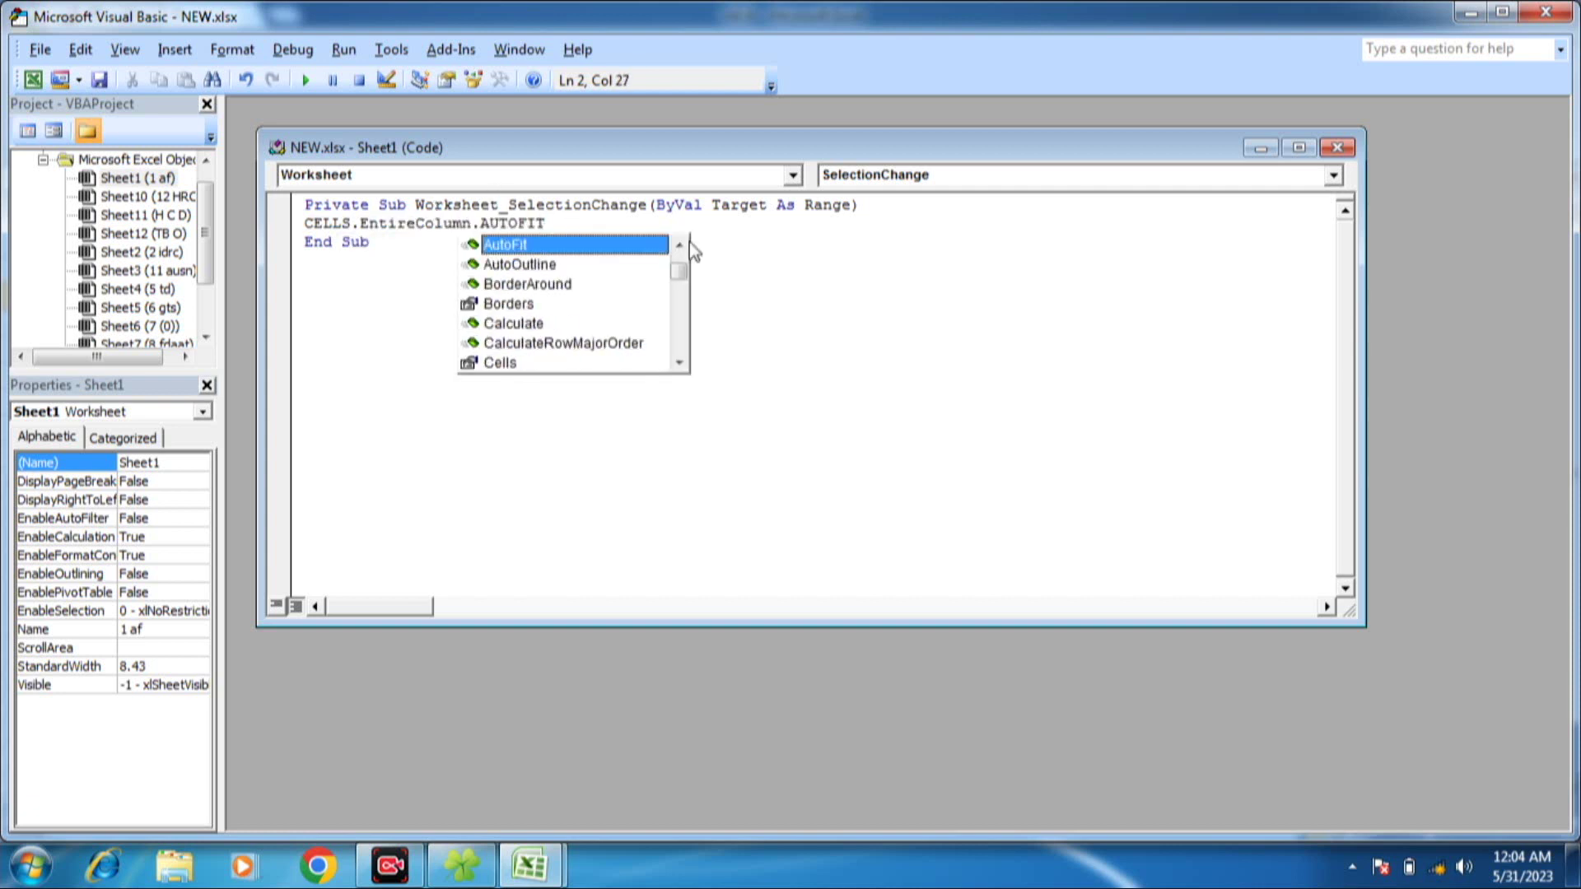
click(953, 340)
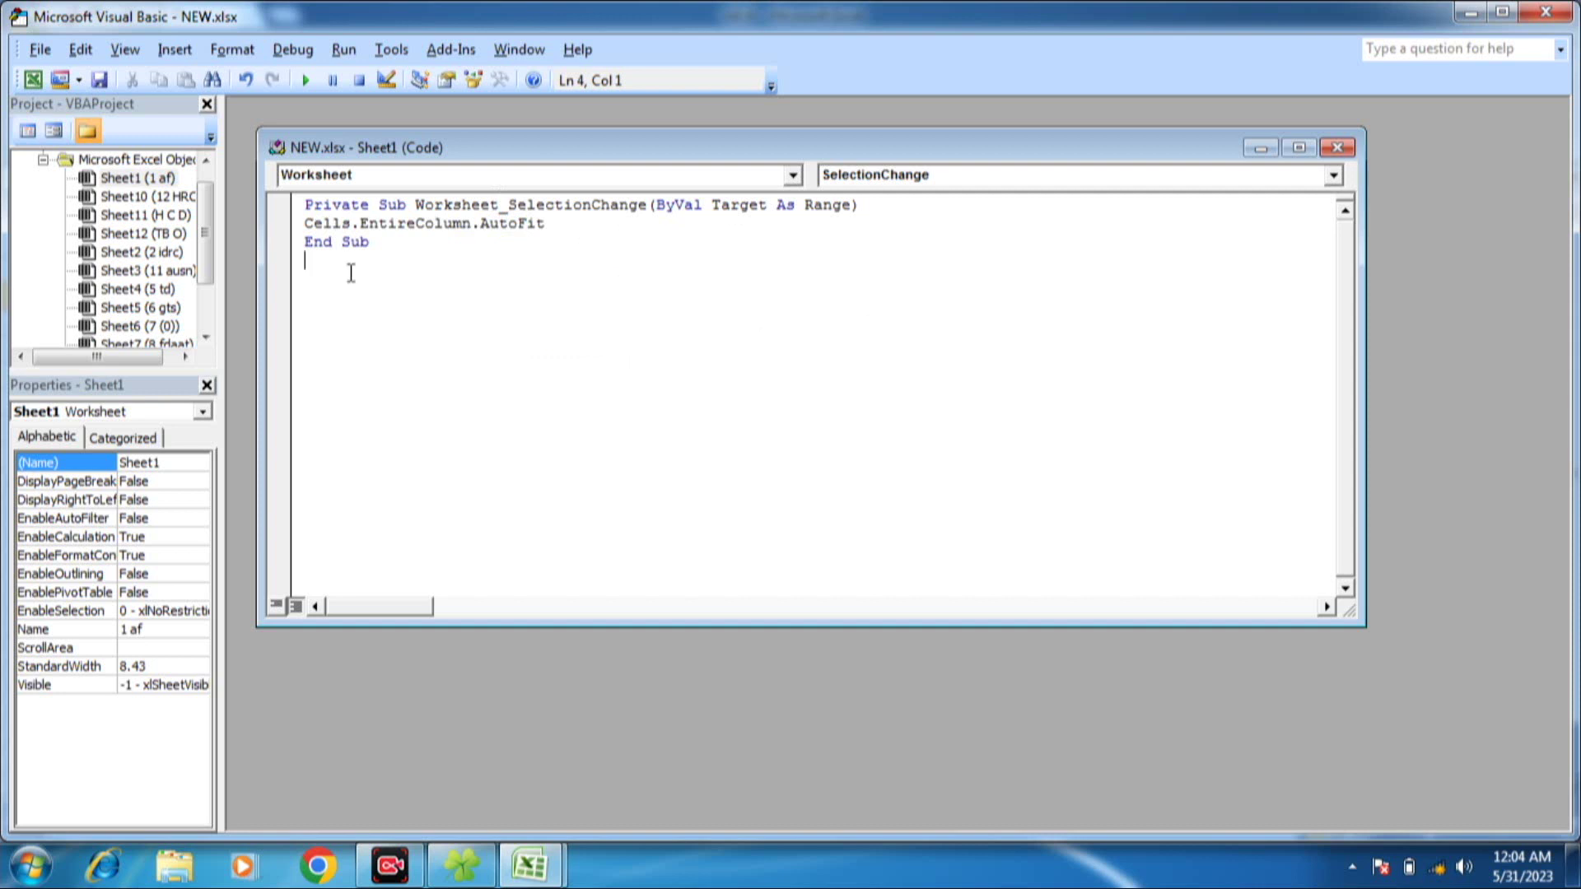
click(1470, 13)
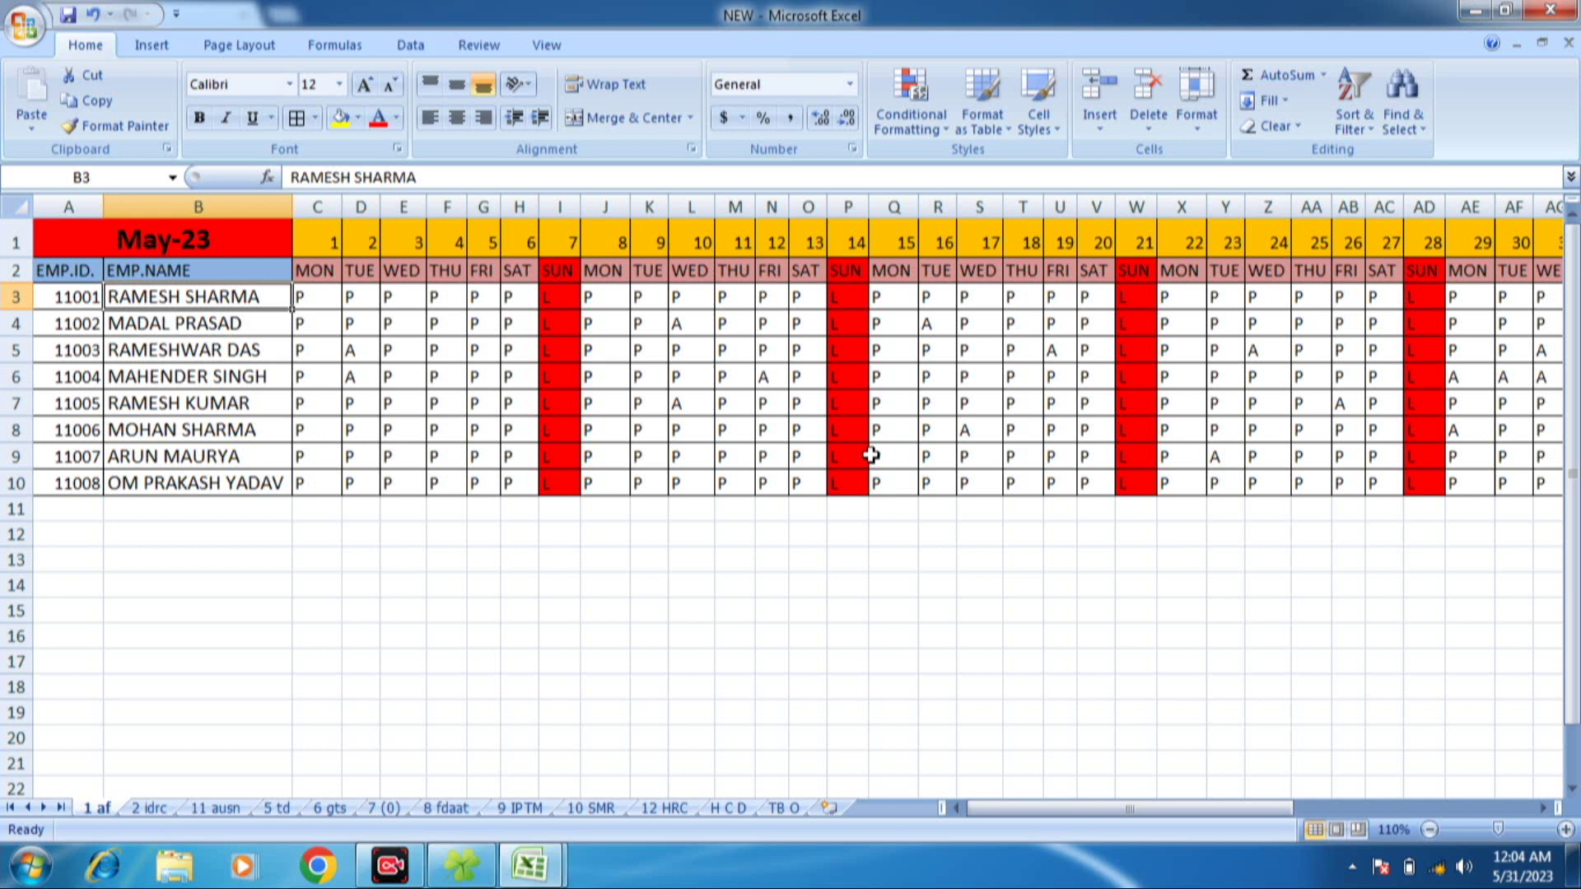
click(502, 616)
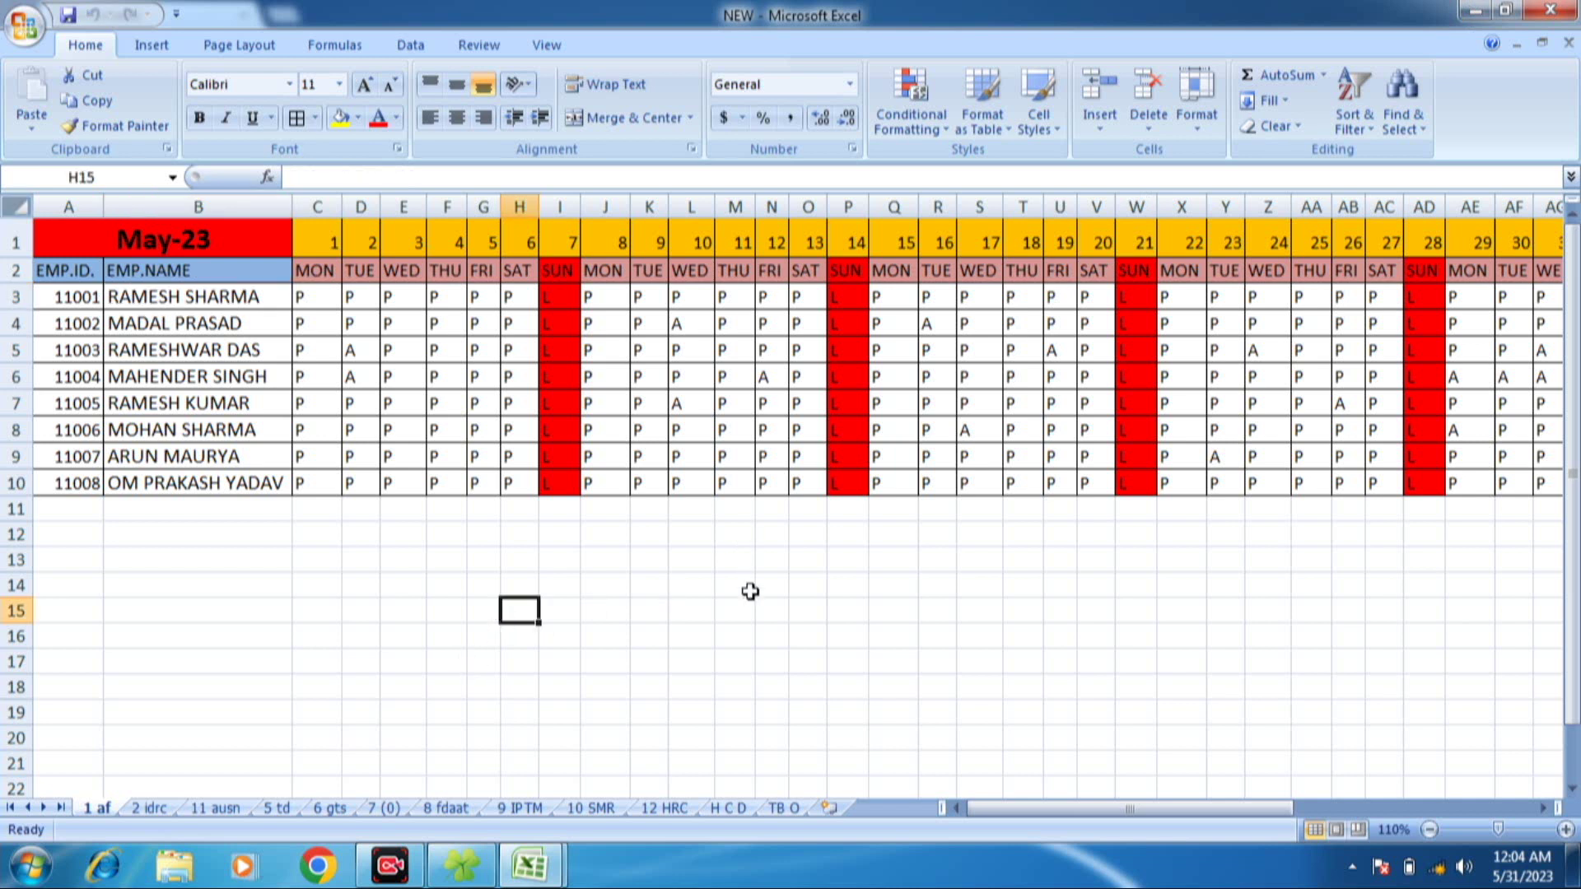
text(RAM)
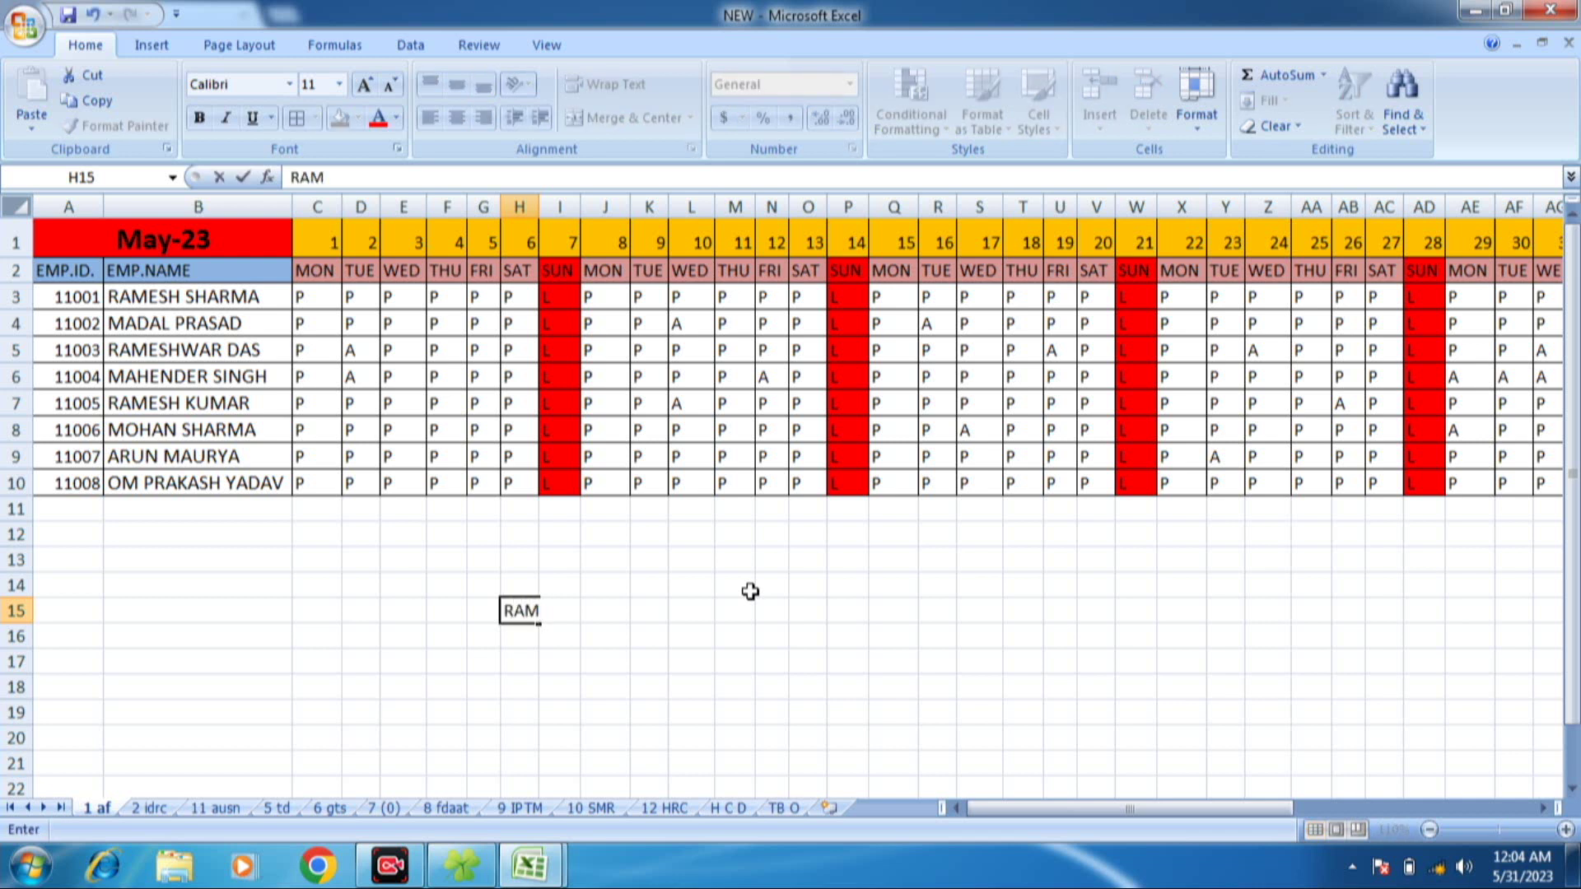
text(CHANDAR SHARMA)
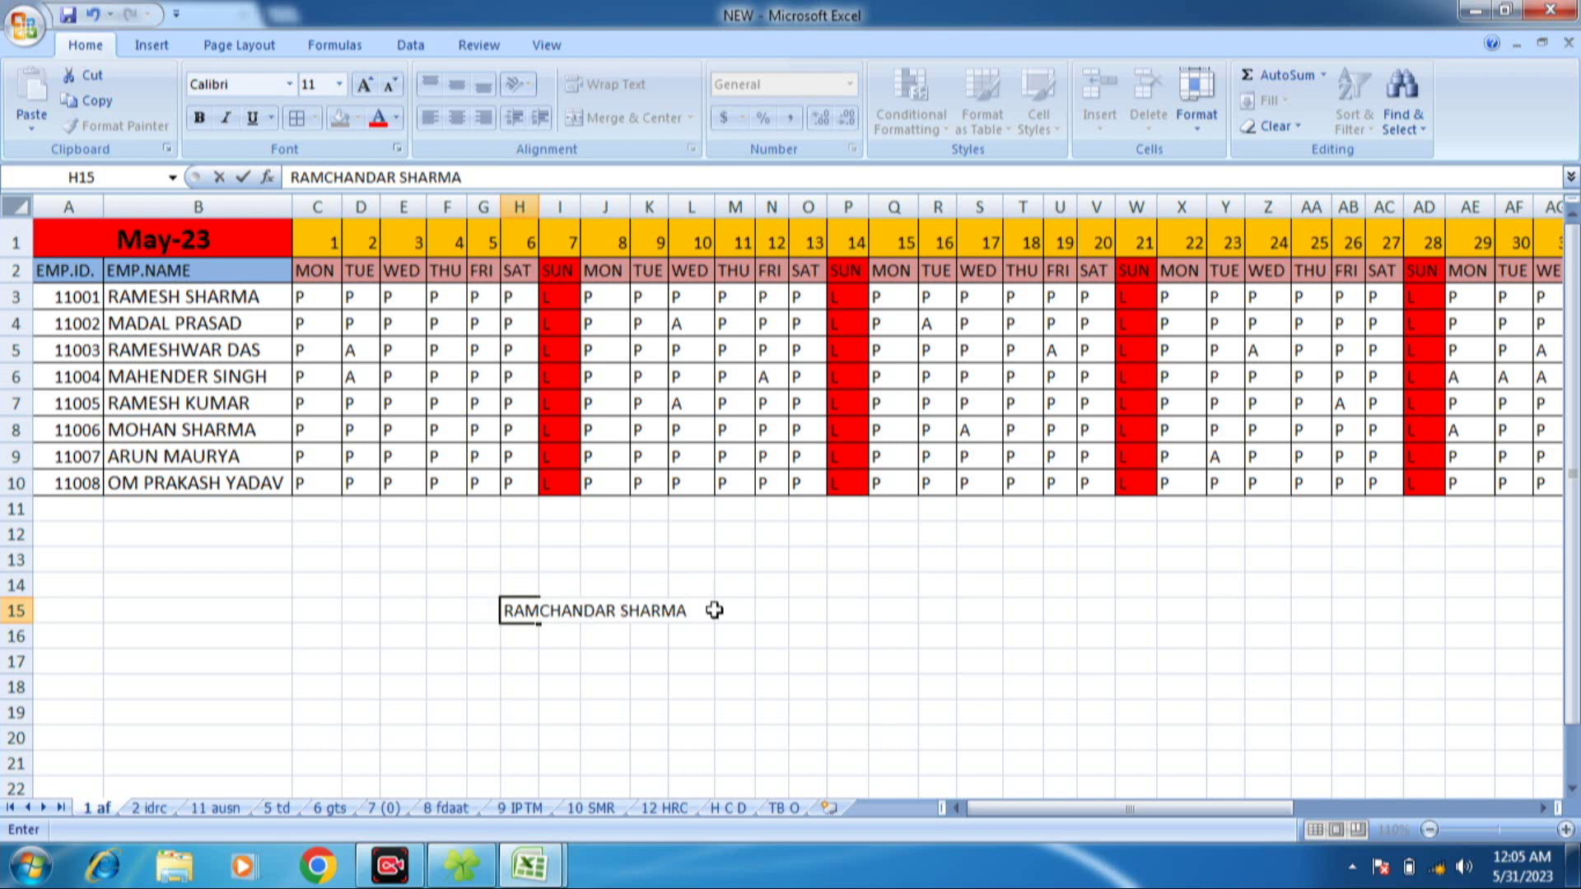
key(Return)
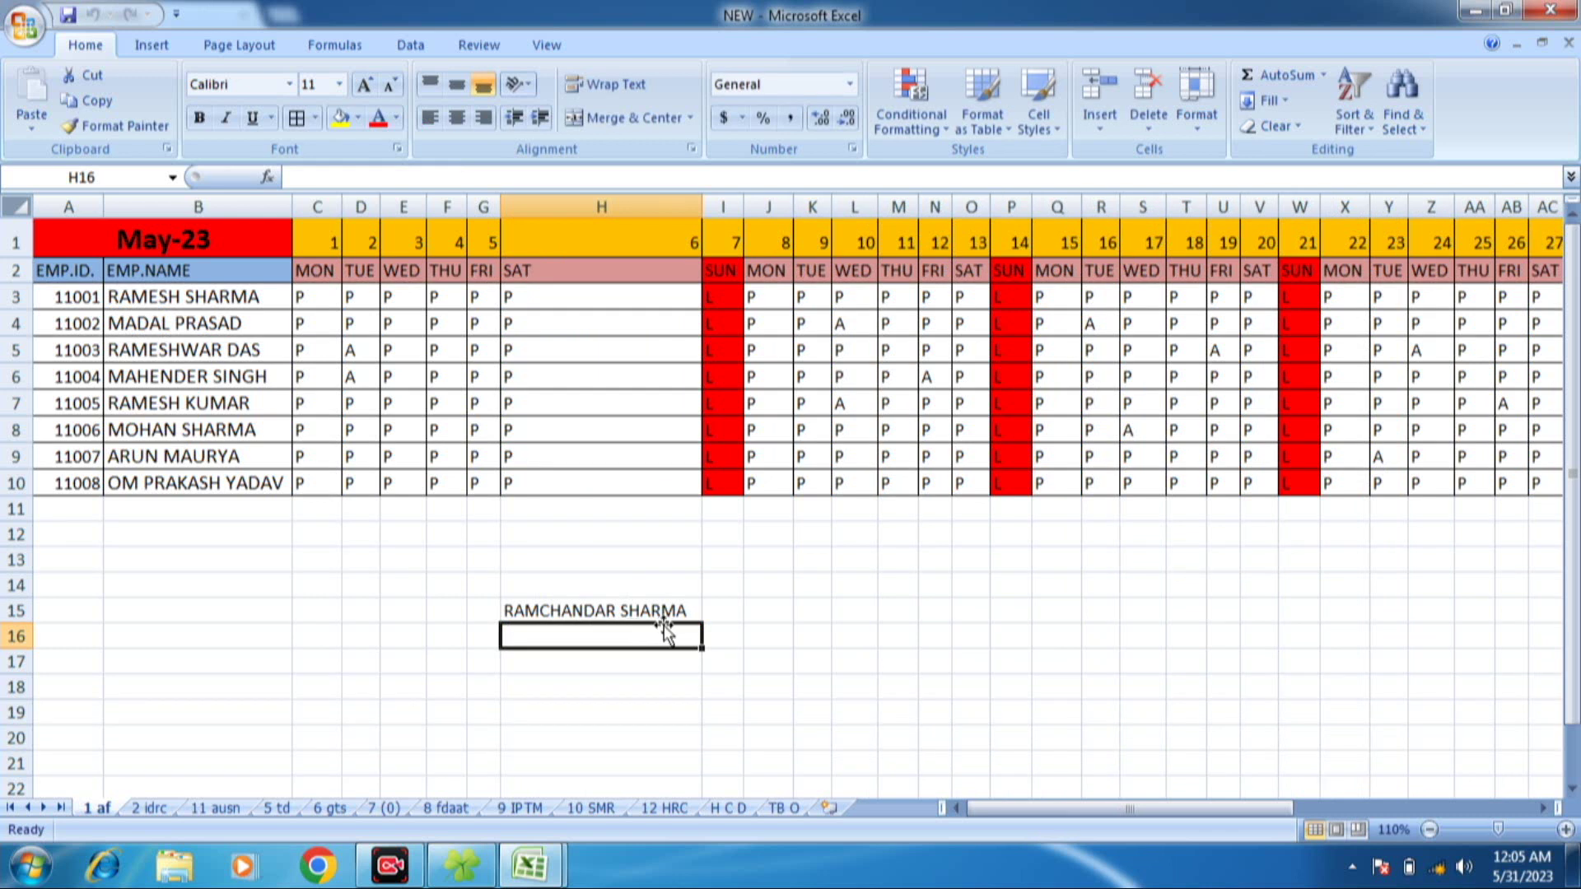
- Enter more test text in K15 and K16, then switch to the 2 idrc sheet
click(795, 617)
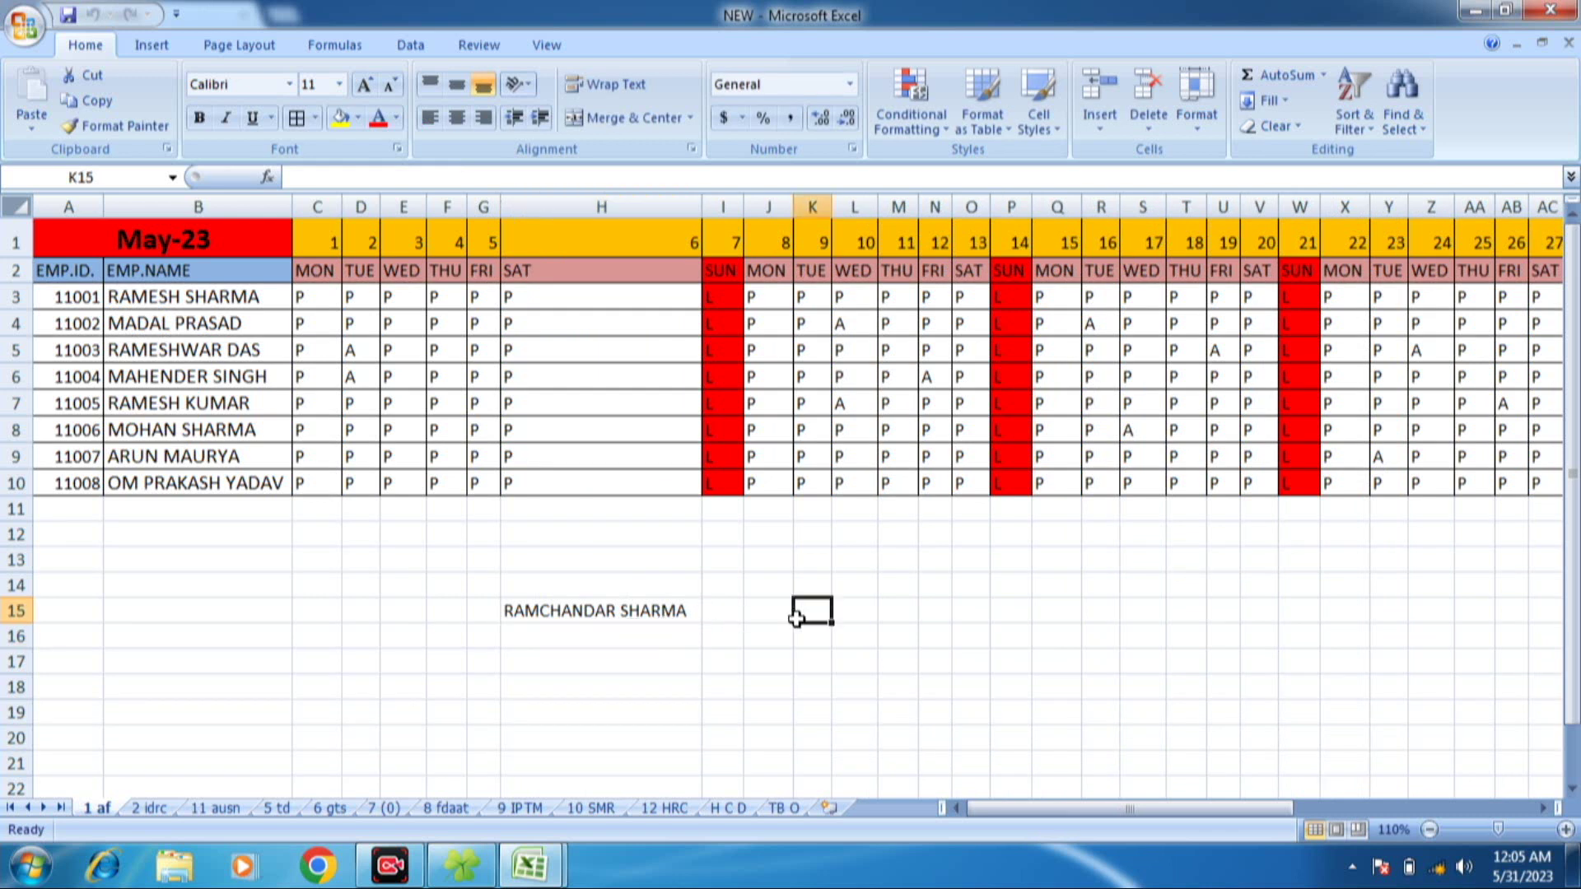
text(ESGFHJKL)
key(Return)
text(ZD)
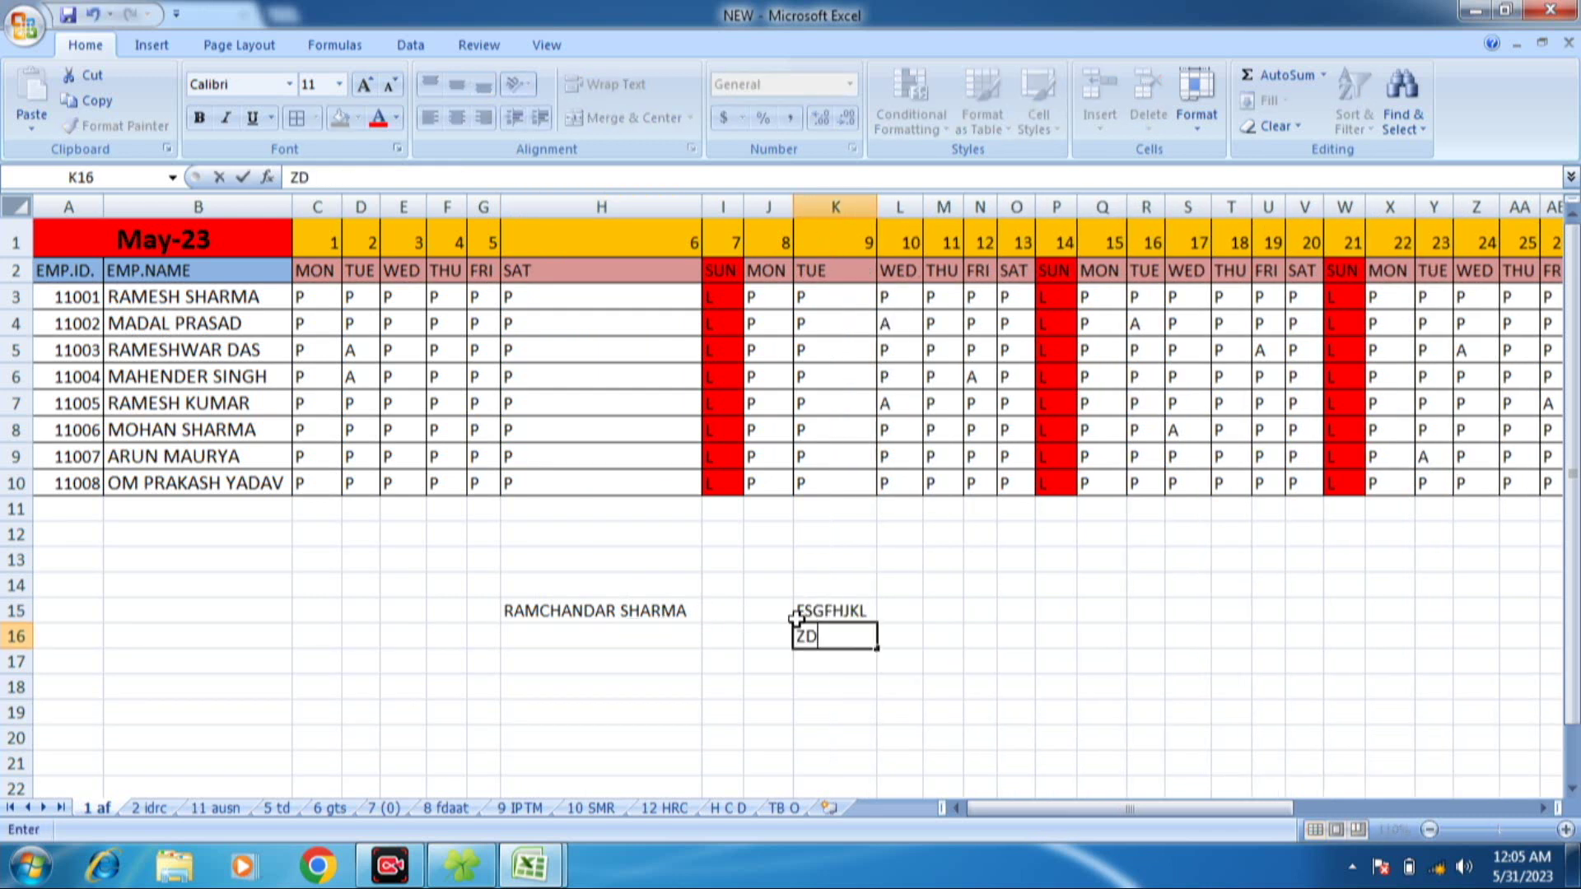
text(XFCVHJKJLK;L')
key(Return)
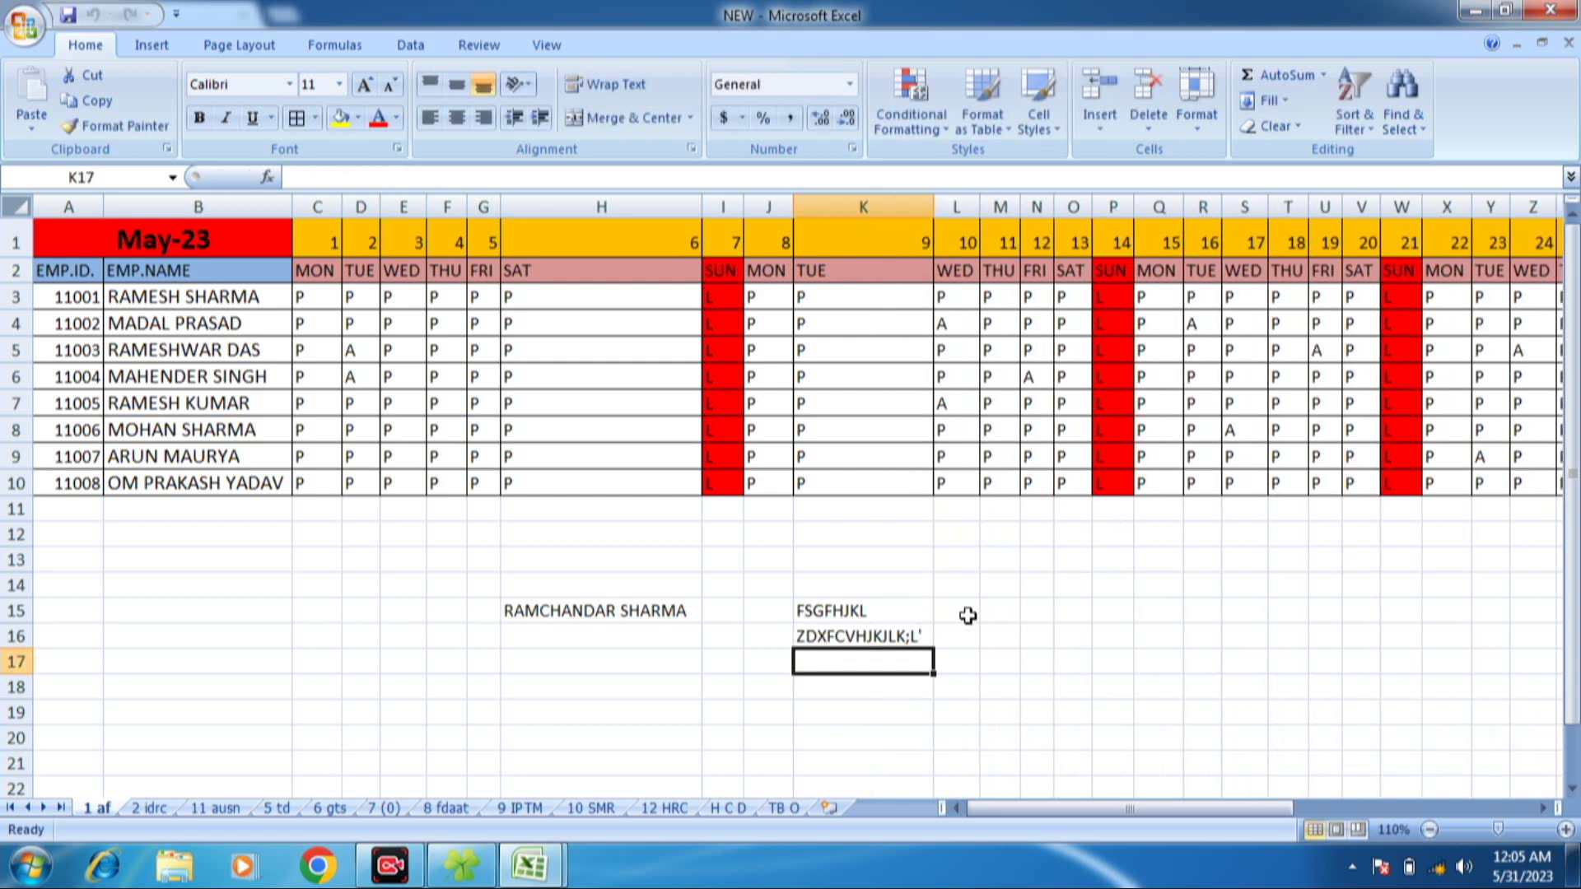
click(151, 808)
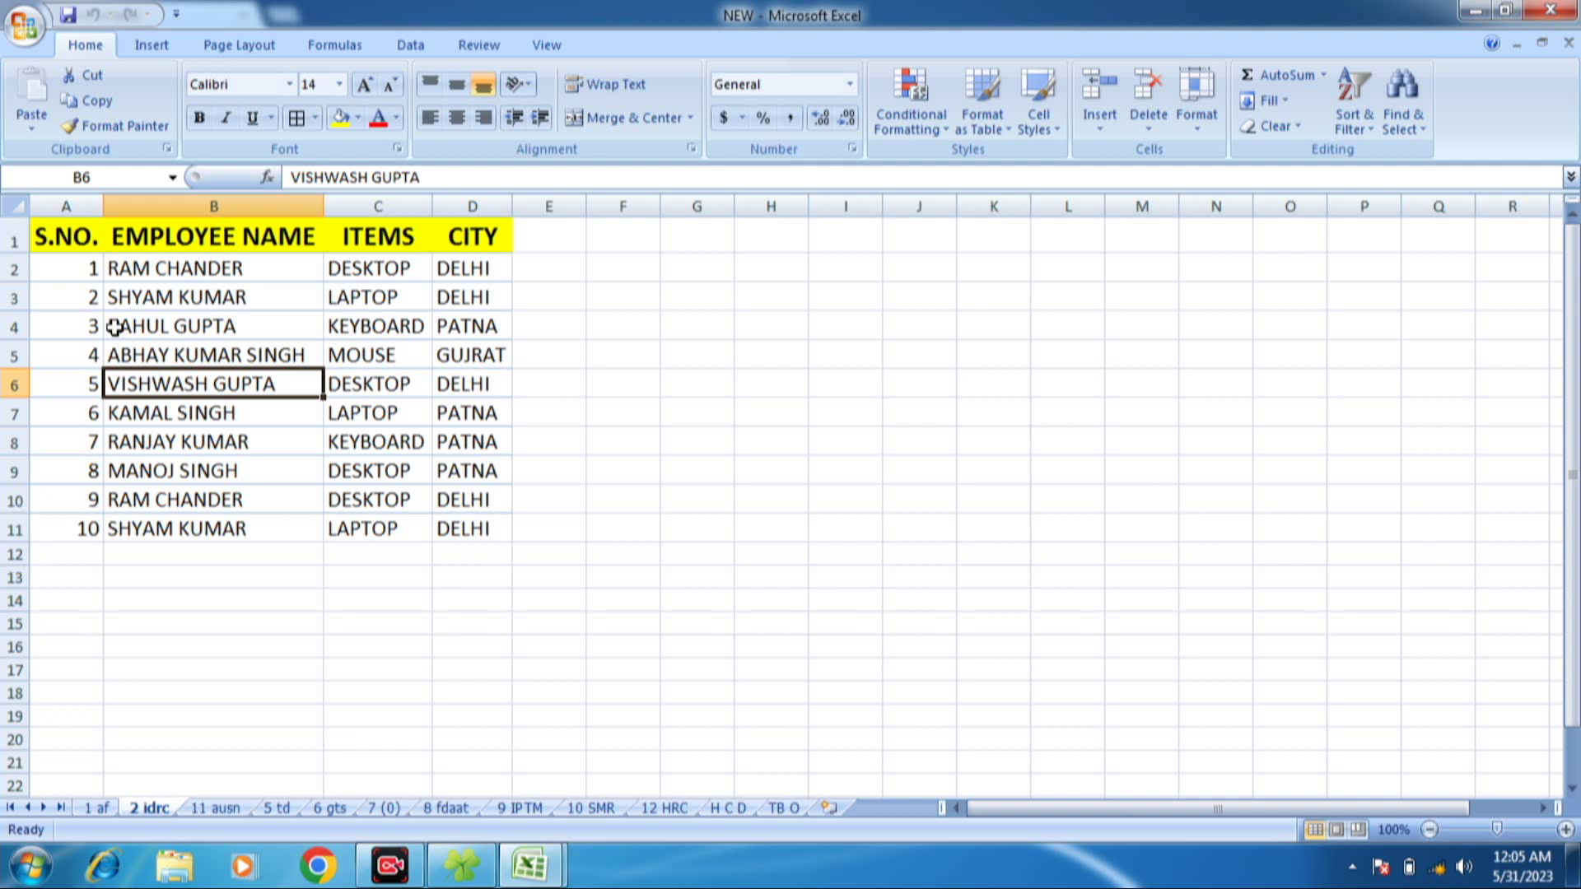
- Insert two blank rows at rows 3–4 of the items table
click(115, 298)
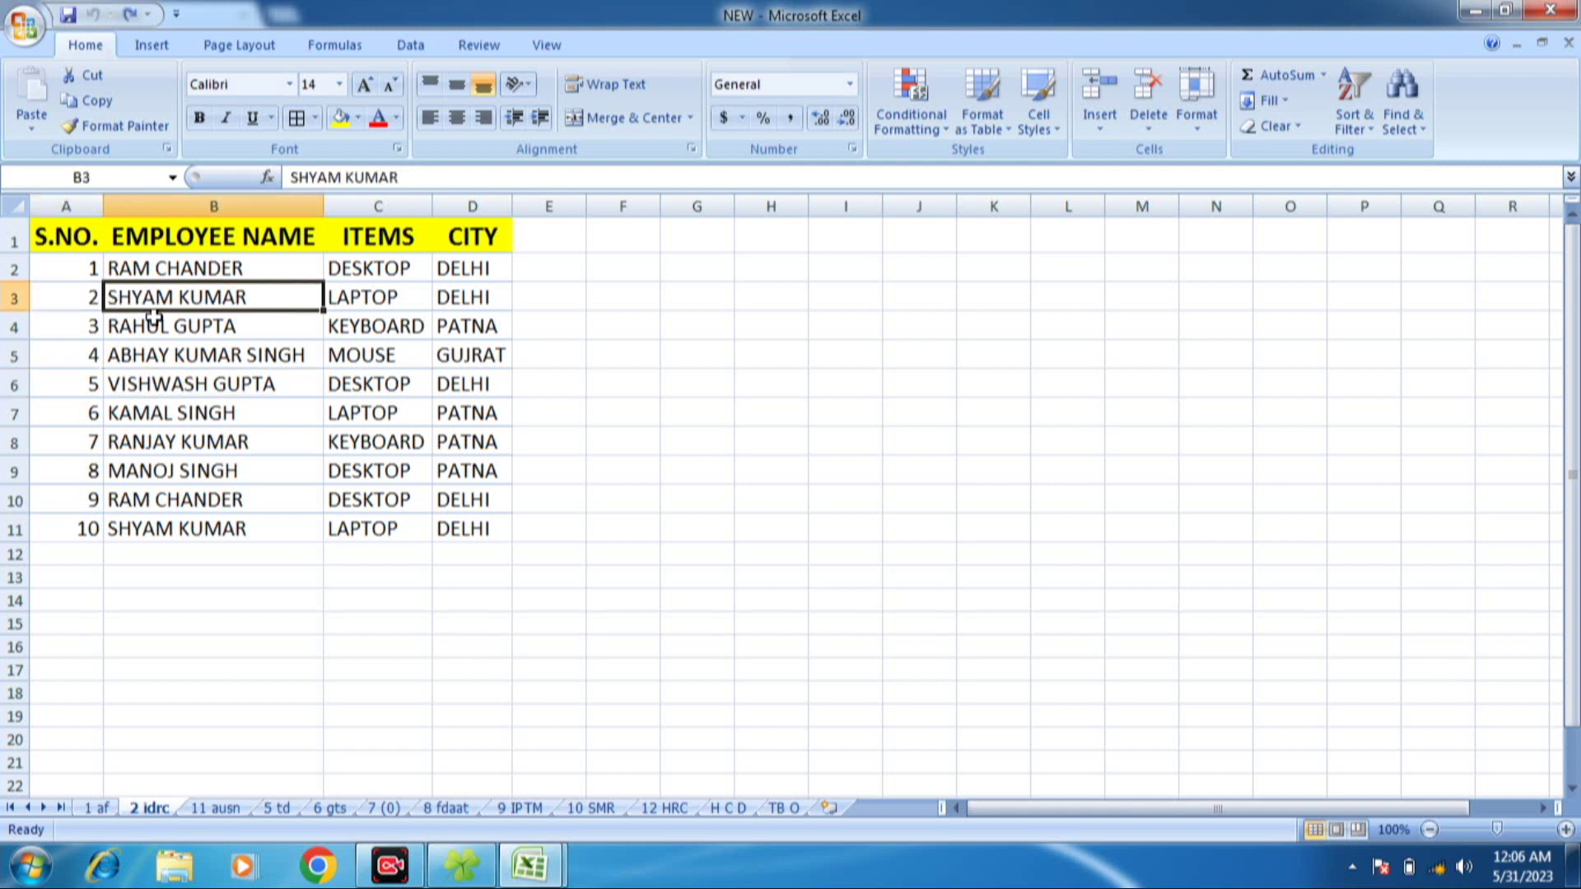
click(45, 317)
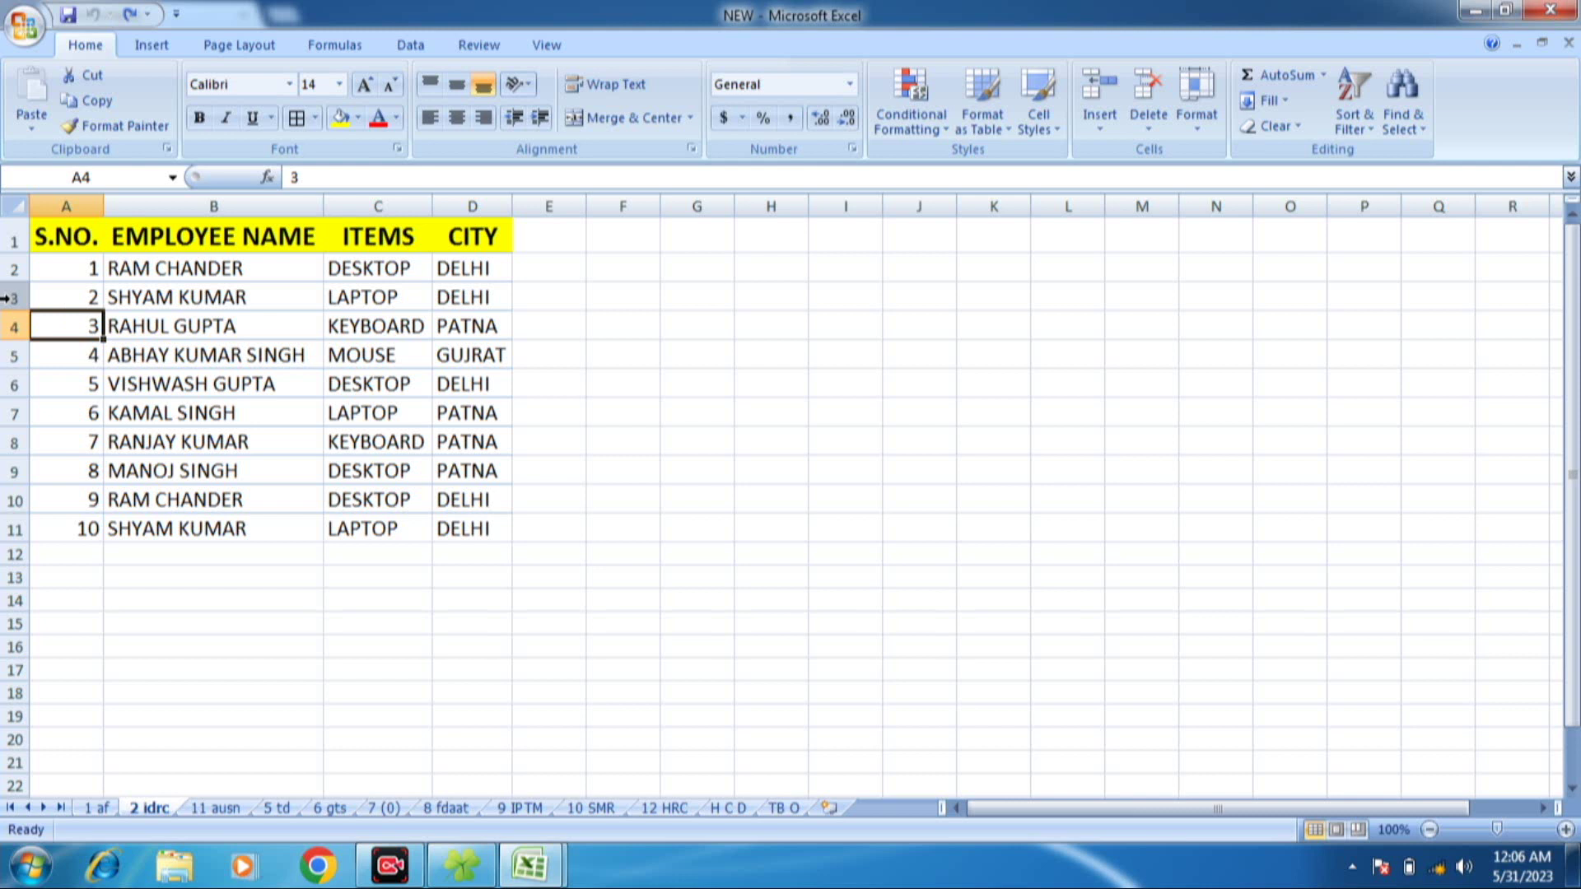
drag(7, 298, 8, 328)
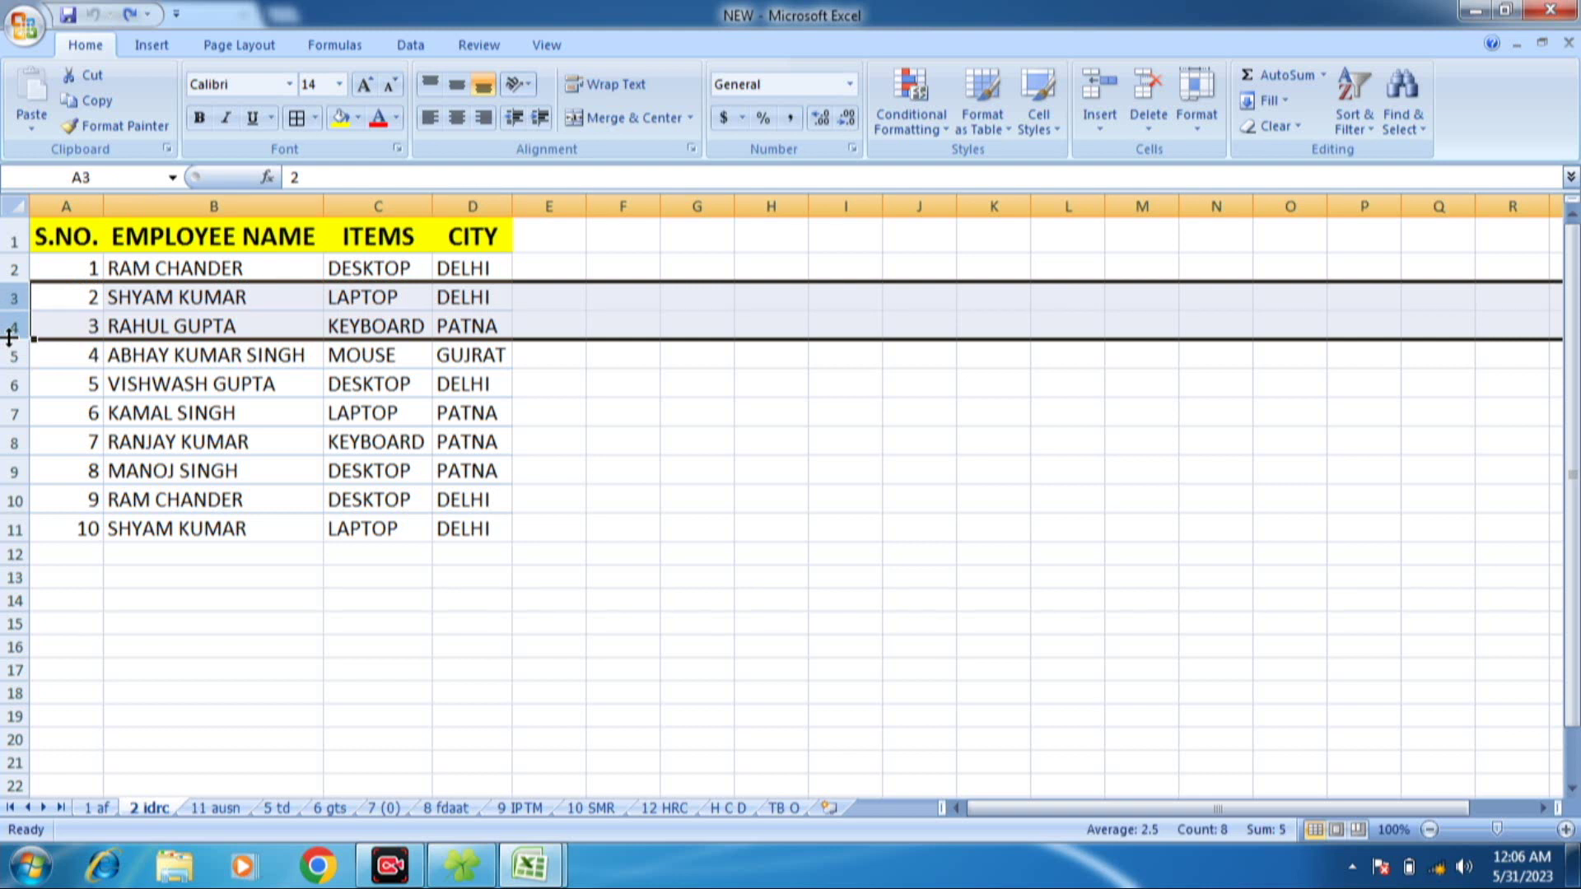
key(ctrl+plus)
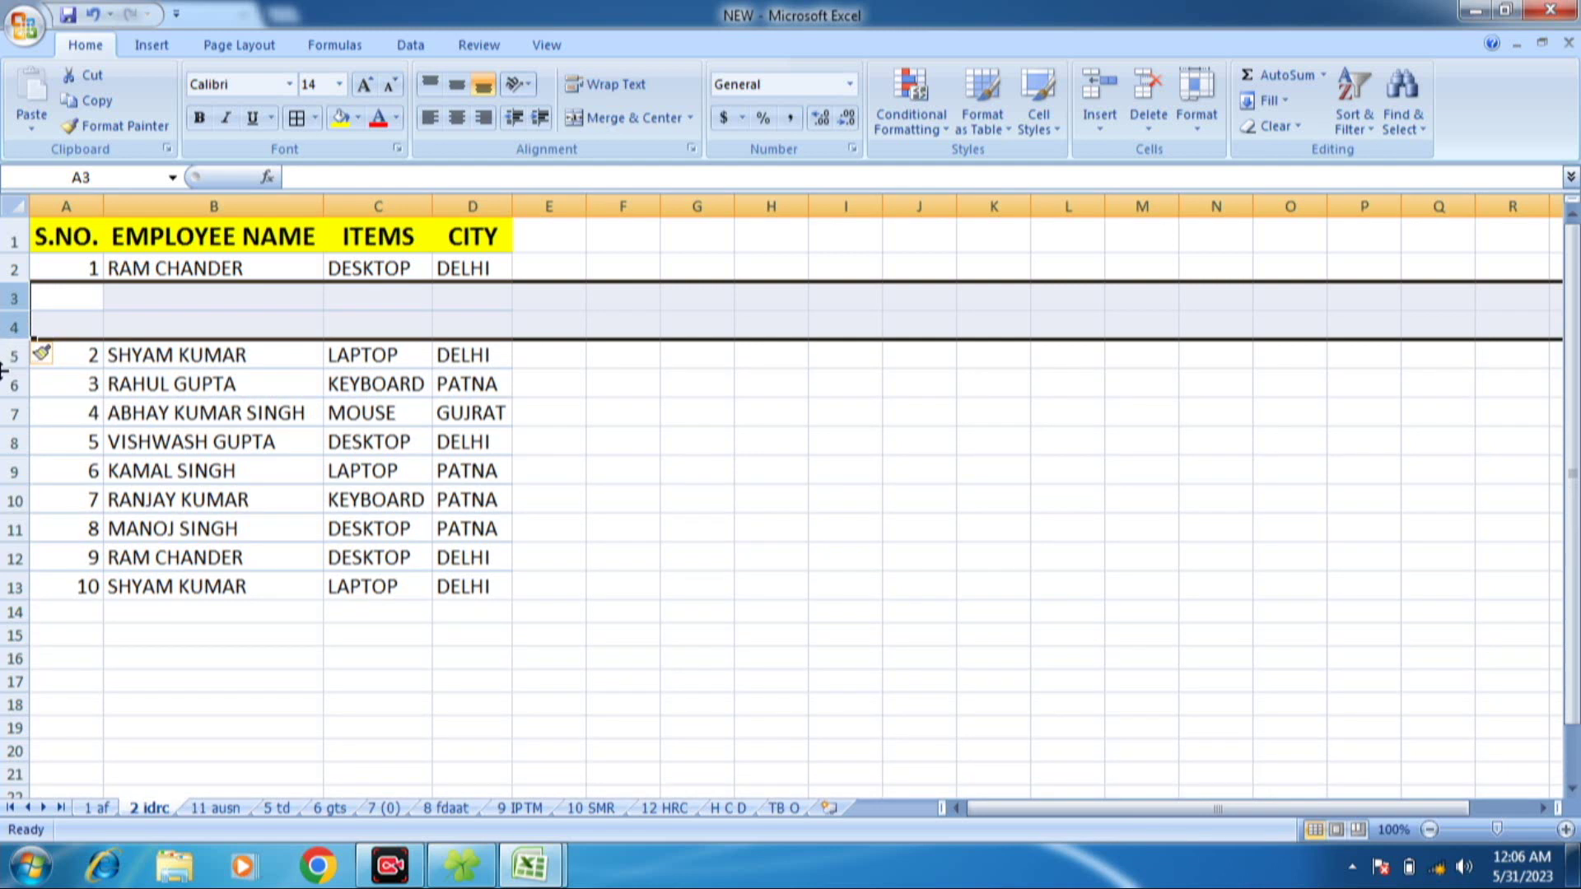
click(181, 350)
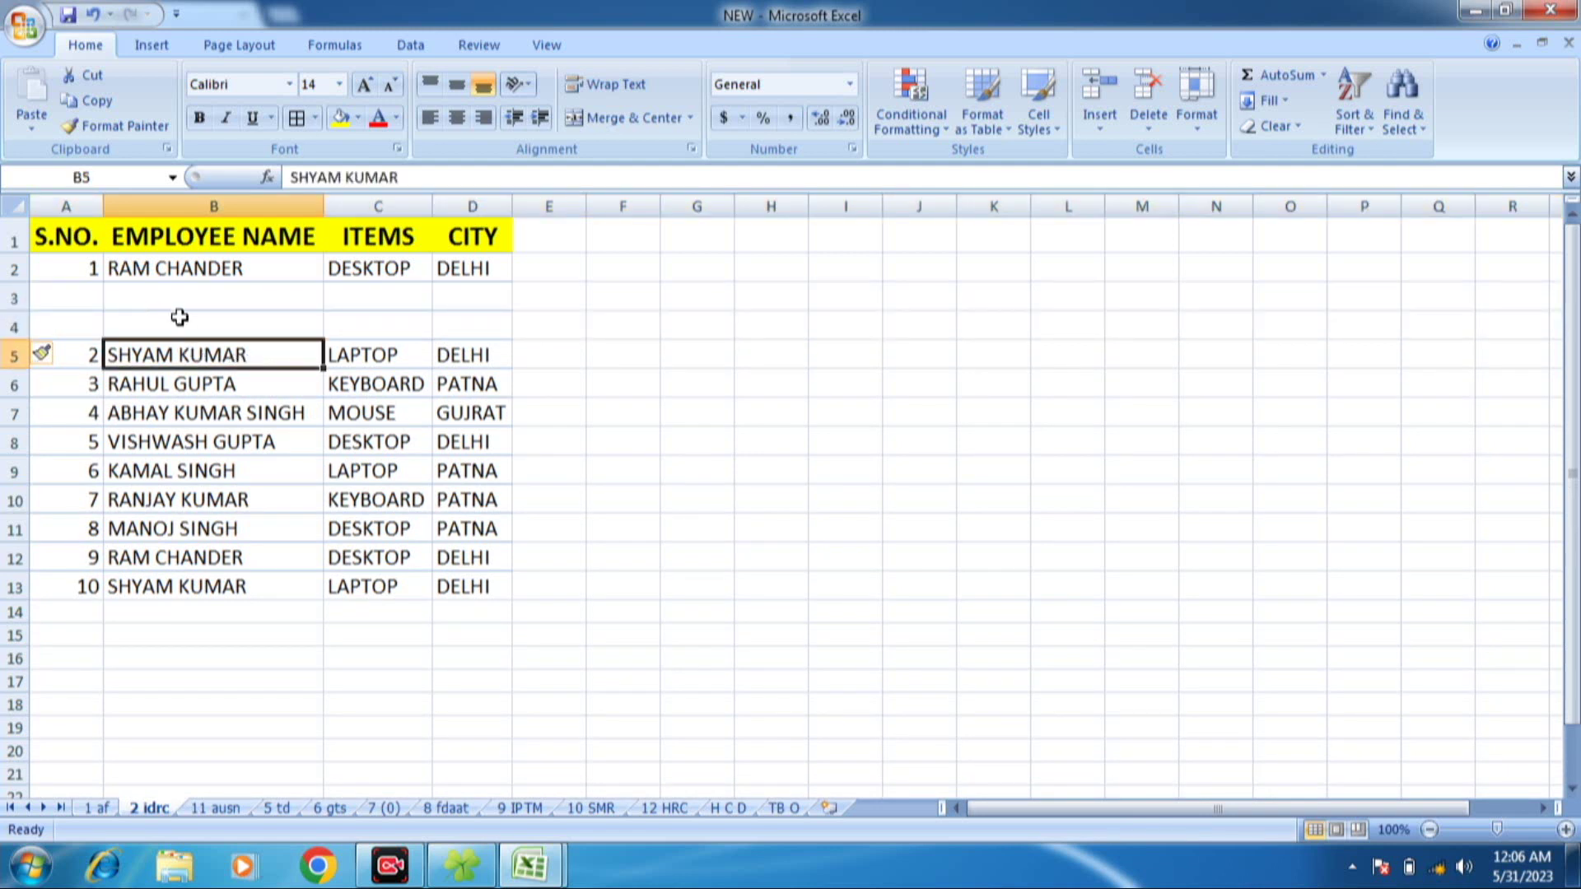
- Insert four blank rows at rows 8–11, then undo them
click(181, 319)
click(114, 445)
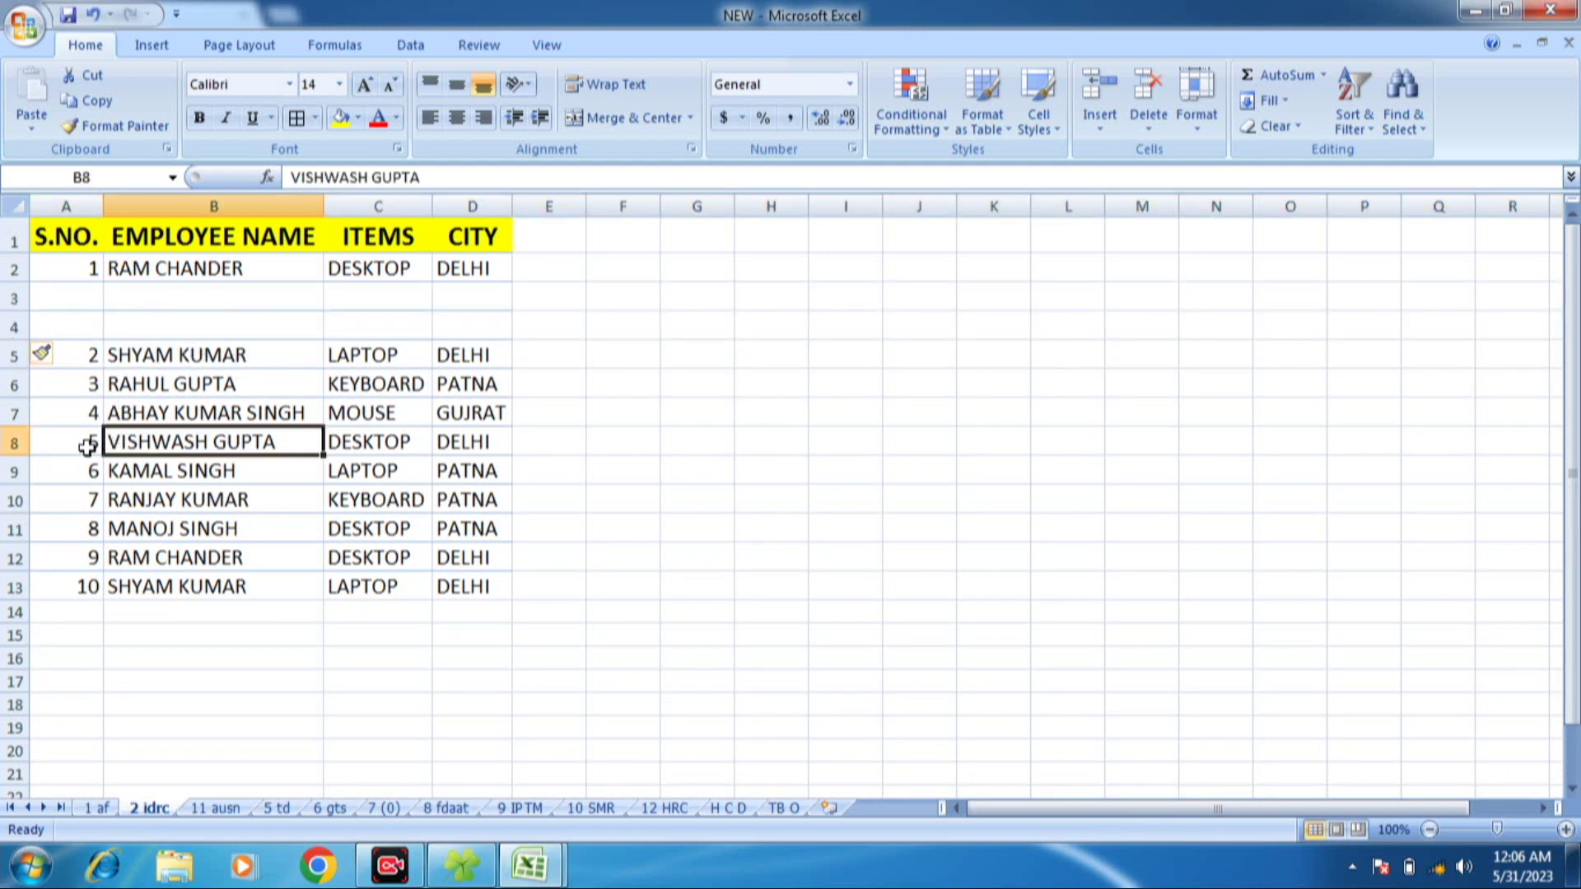
drag(60, 445, 206, 504)
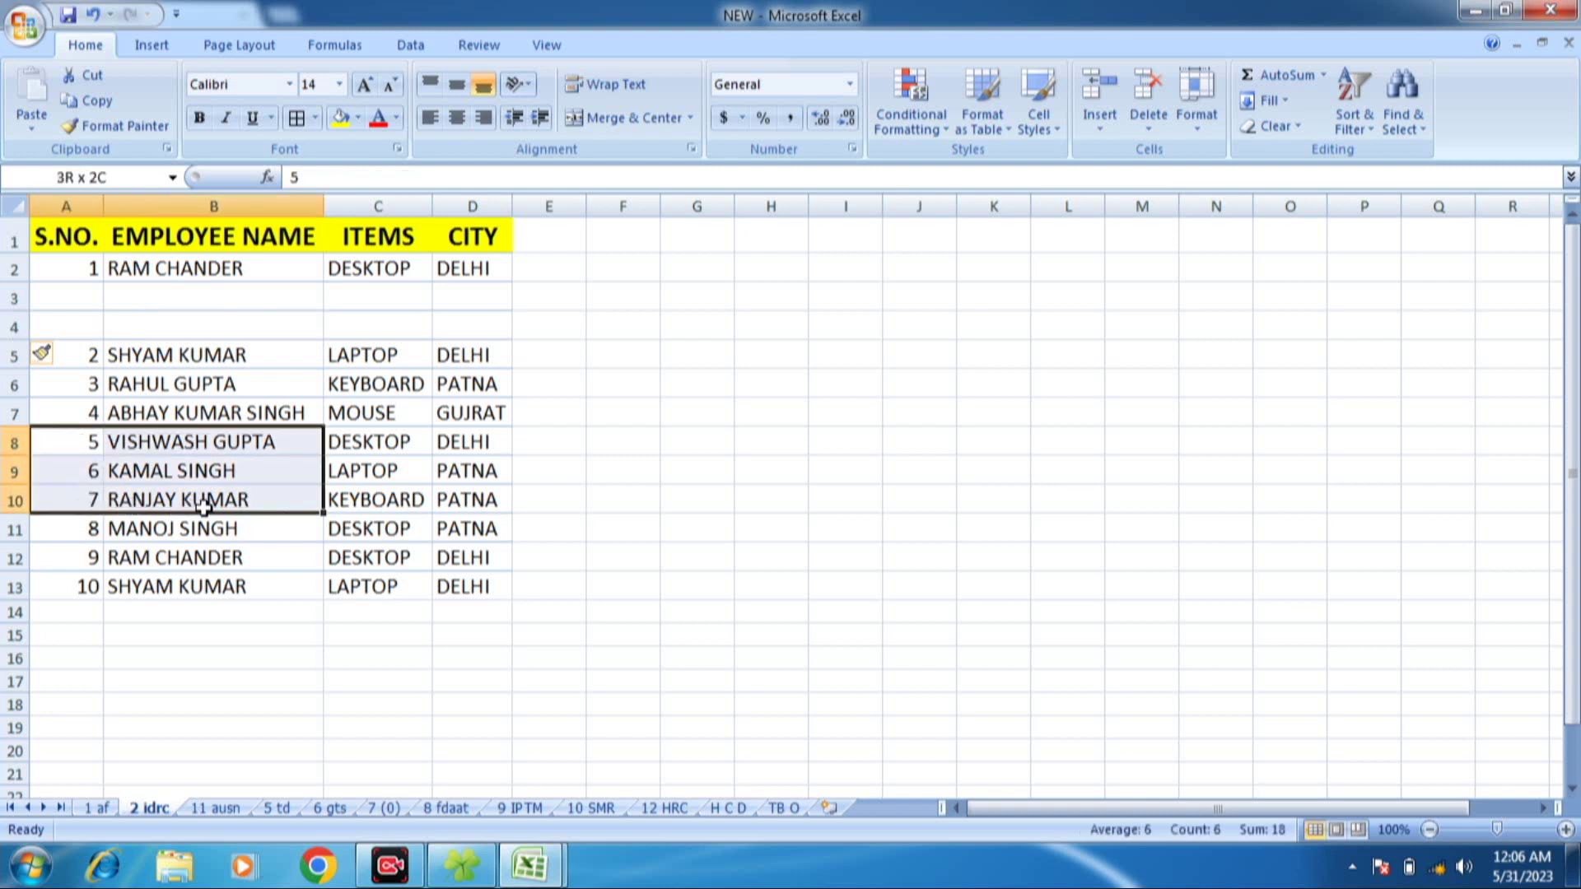
click(11, 443)
drag(12, 443, 16, 519)
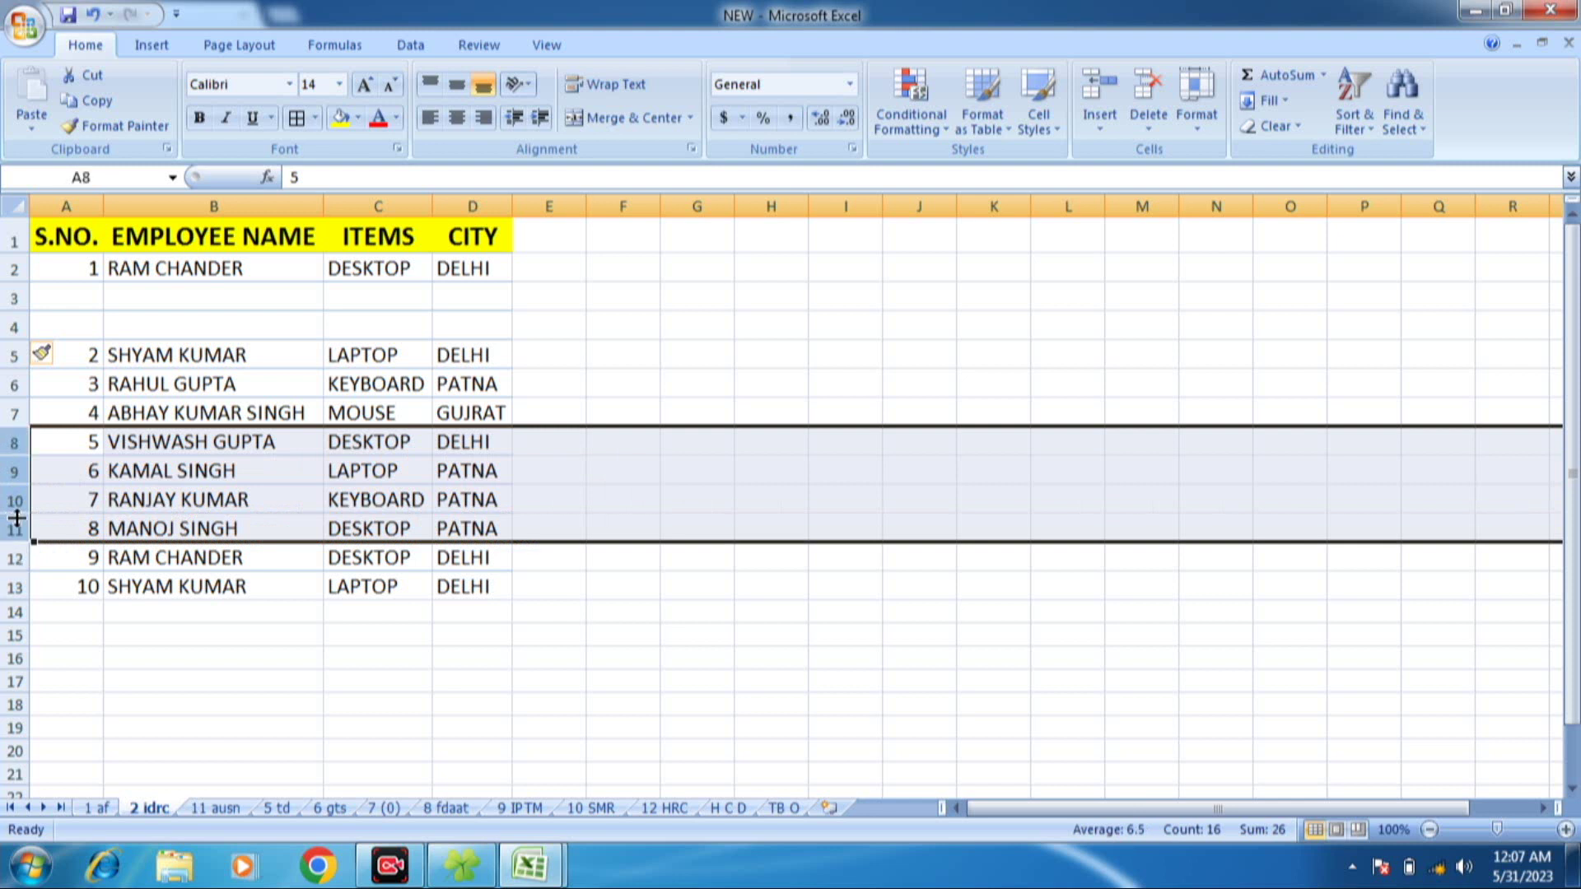
key(ctrl+shift+plus)
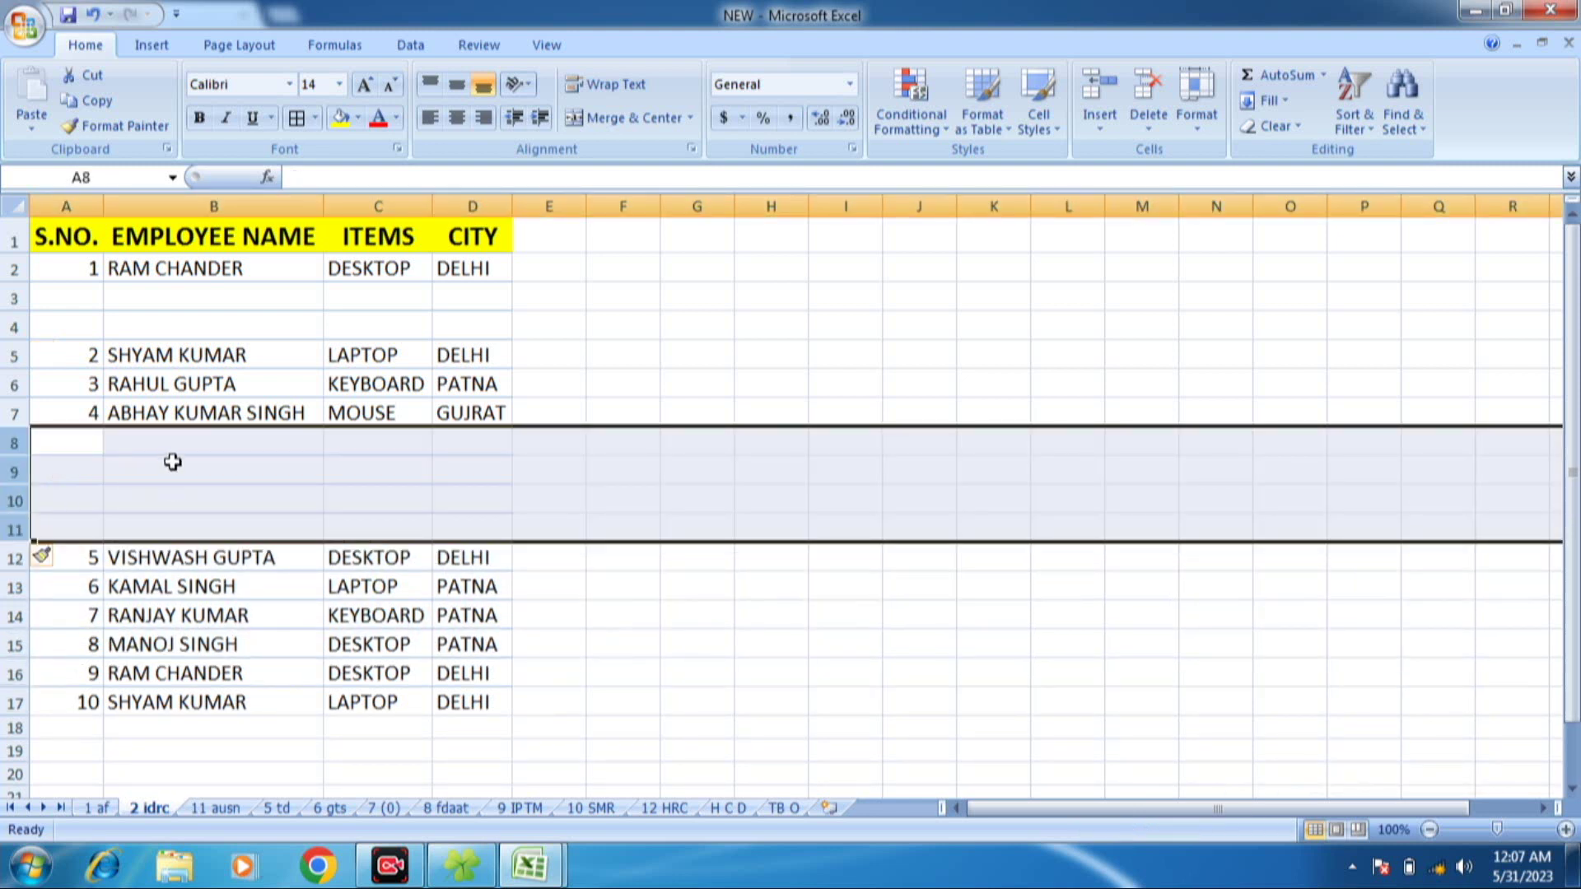
click(173, 461)
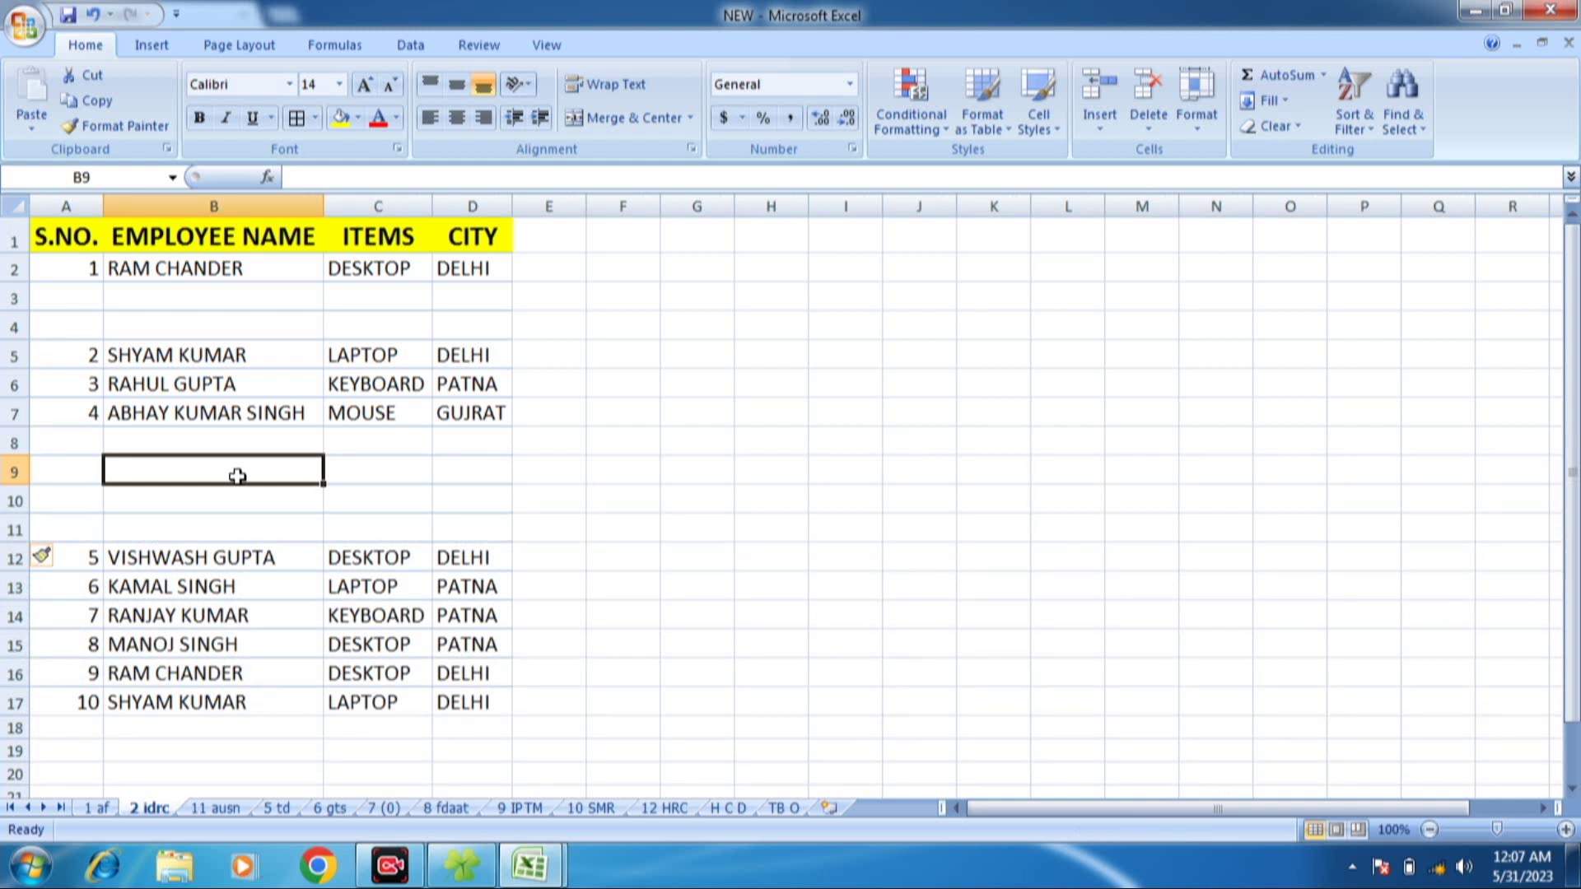
right_click(7, 446)
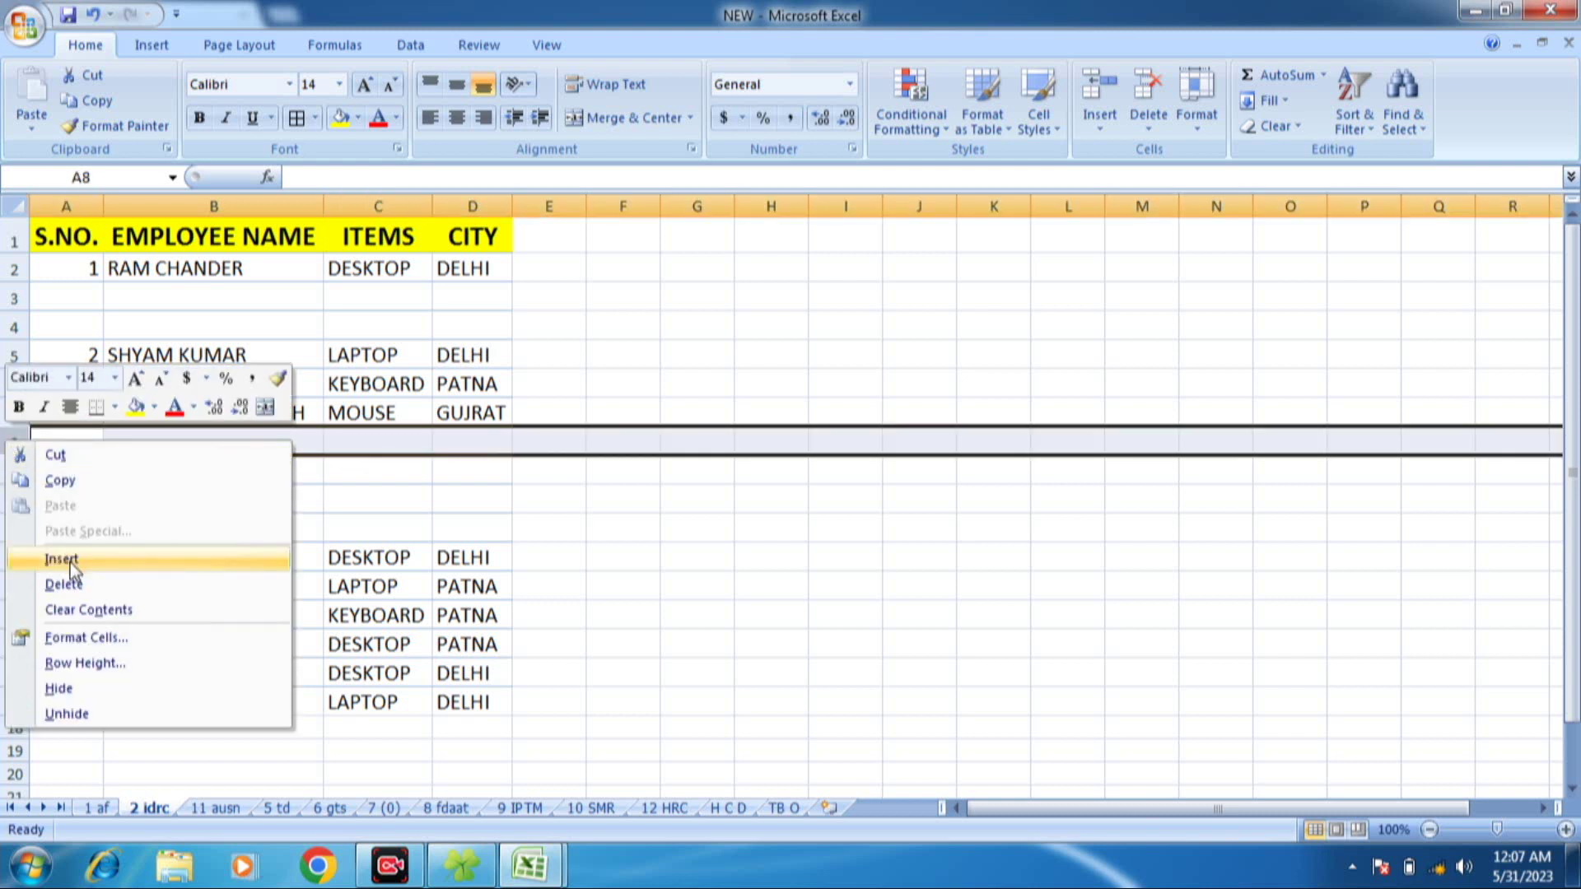
key(Escape)
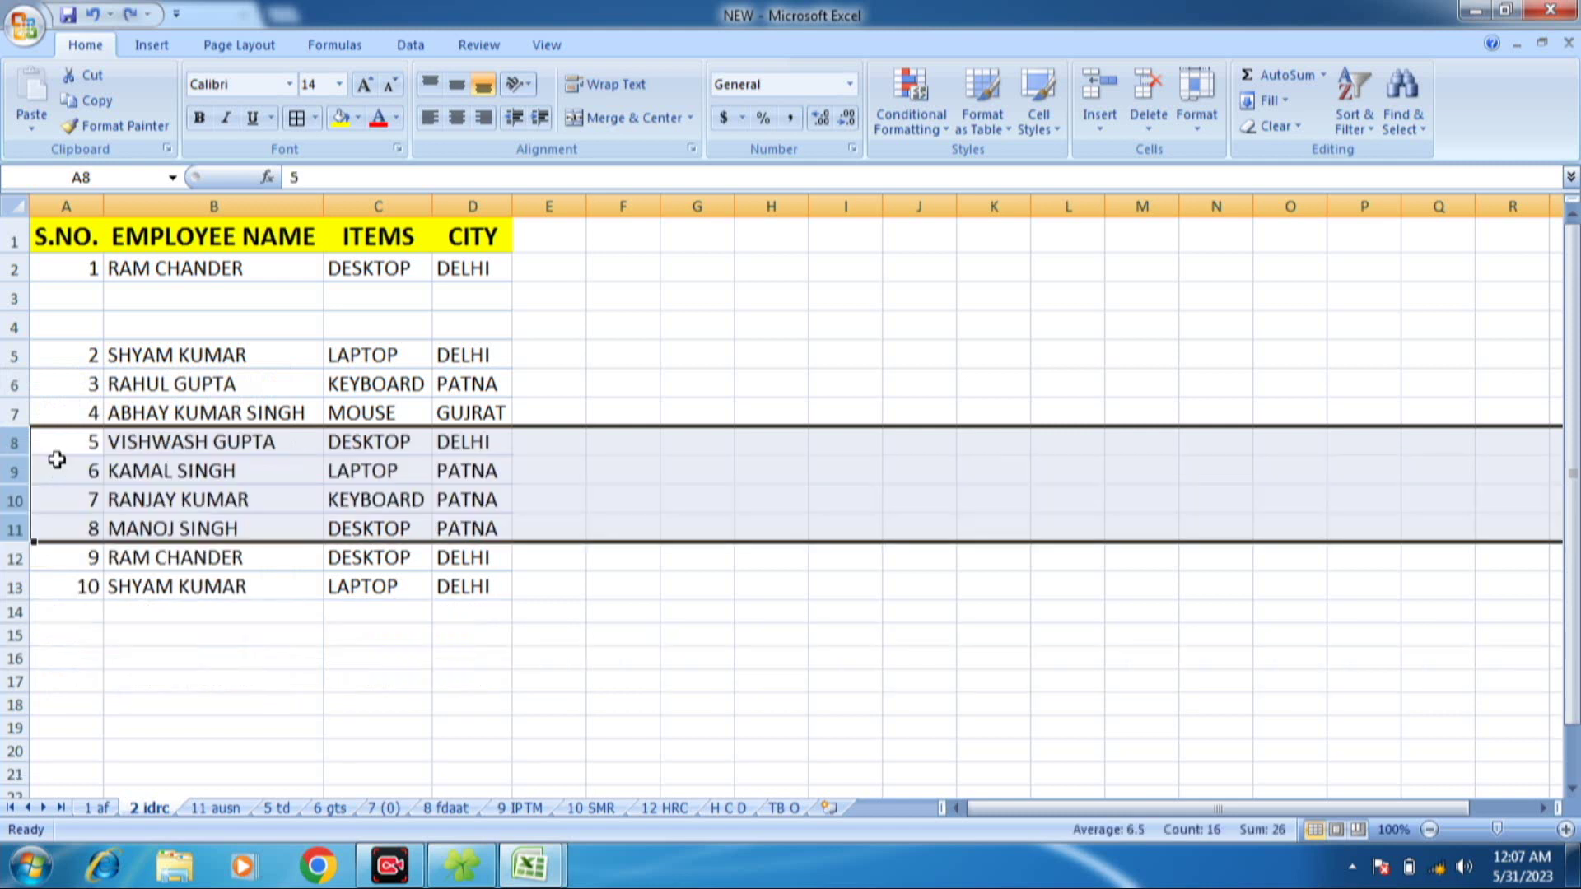
- Delete rows 3–5, removing the blank rows and the S.No. 2 employee
click(14, 327)
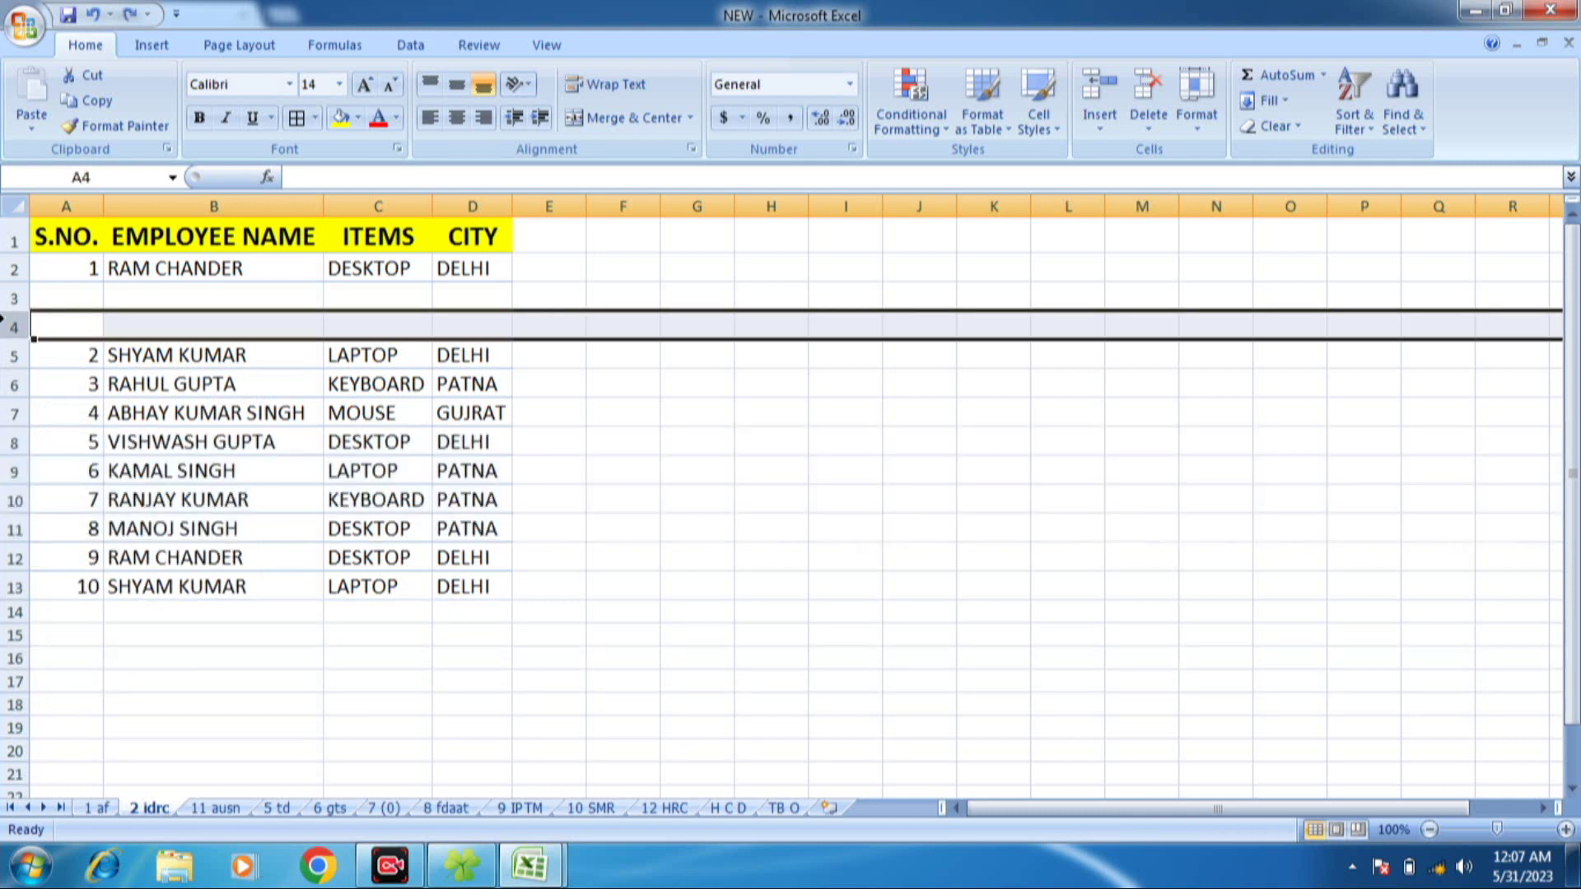
drag(4, 300, 8, 340)
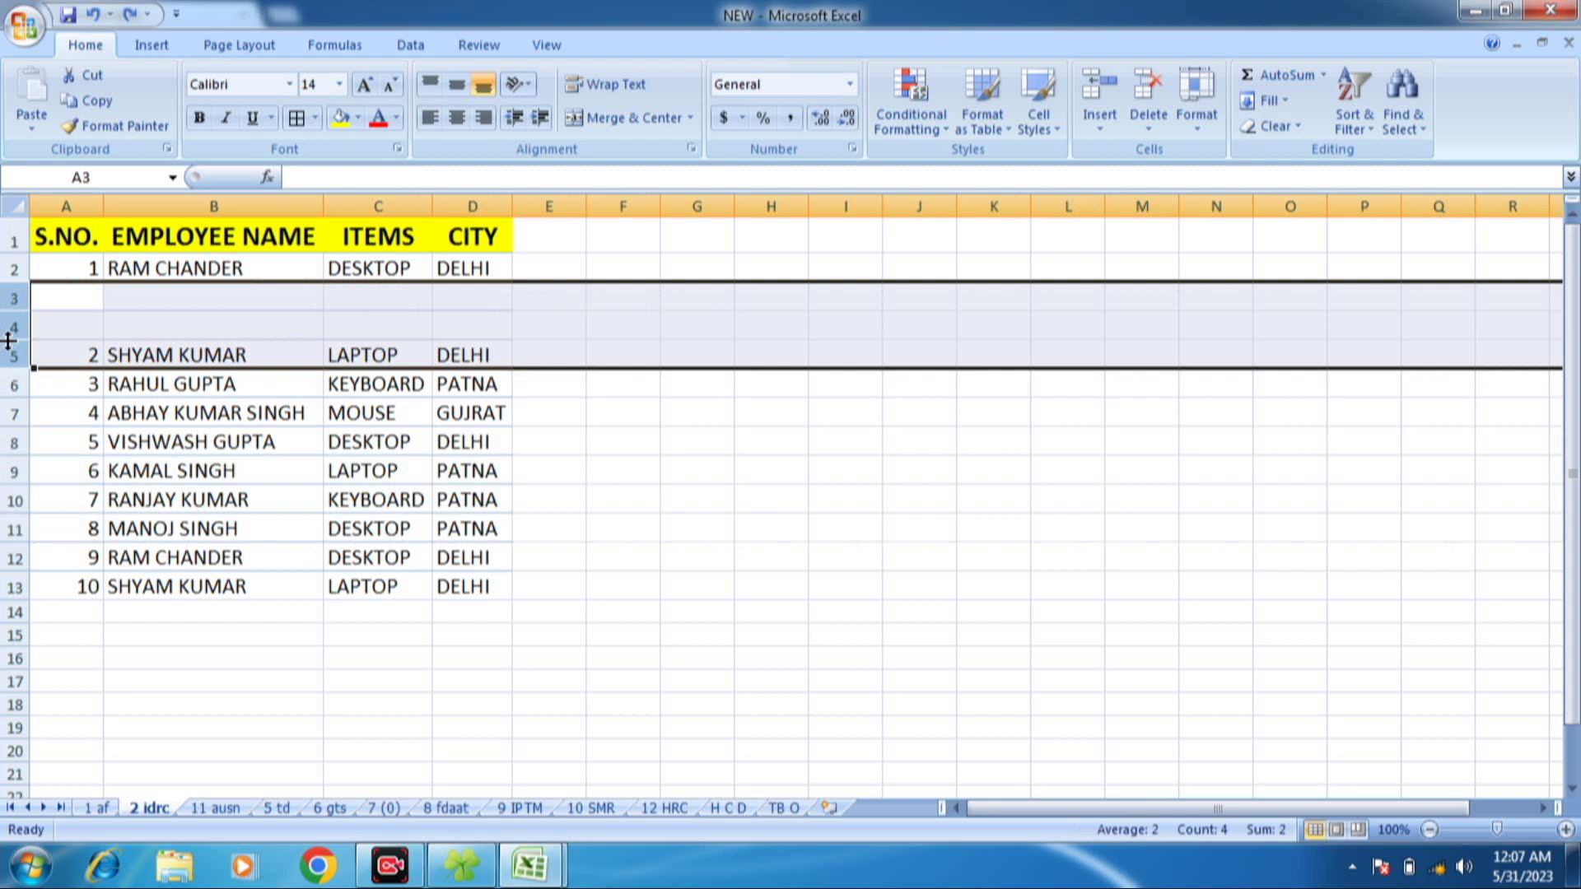
key(ctrl+minus)
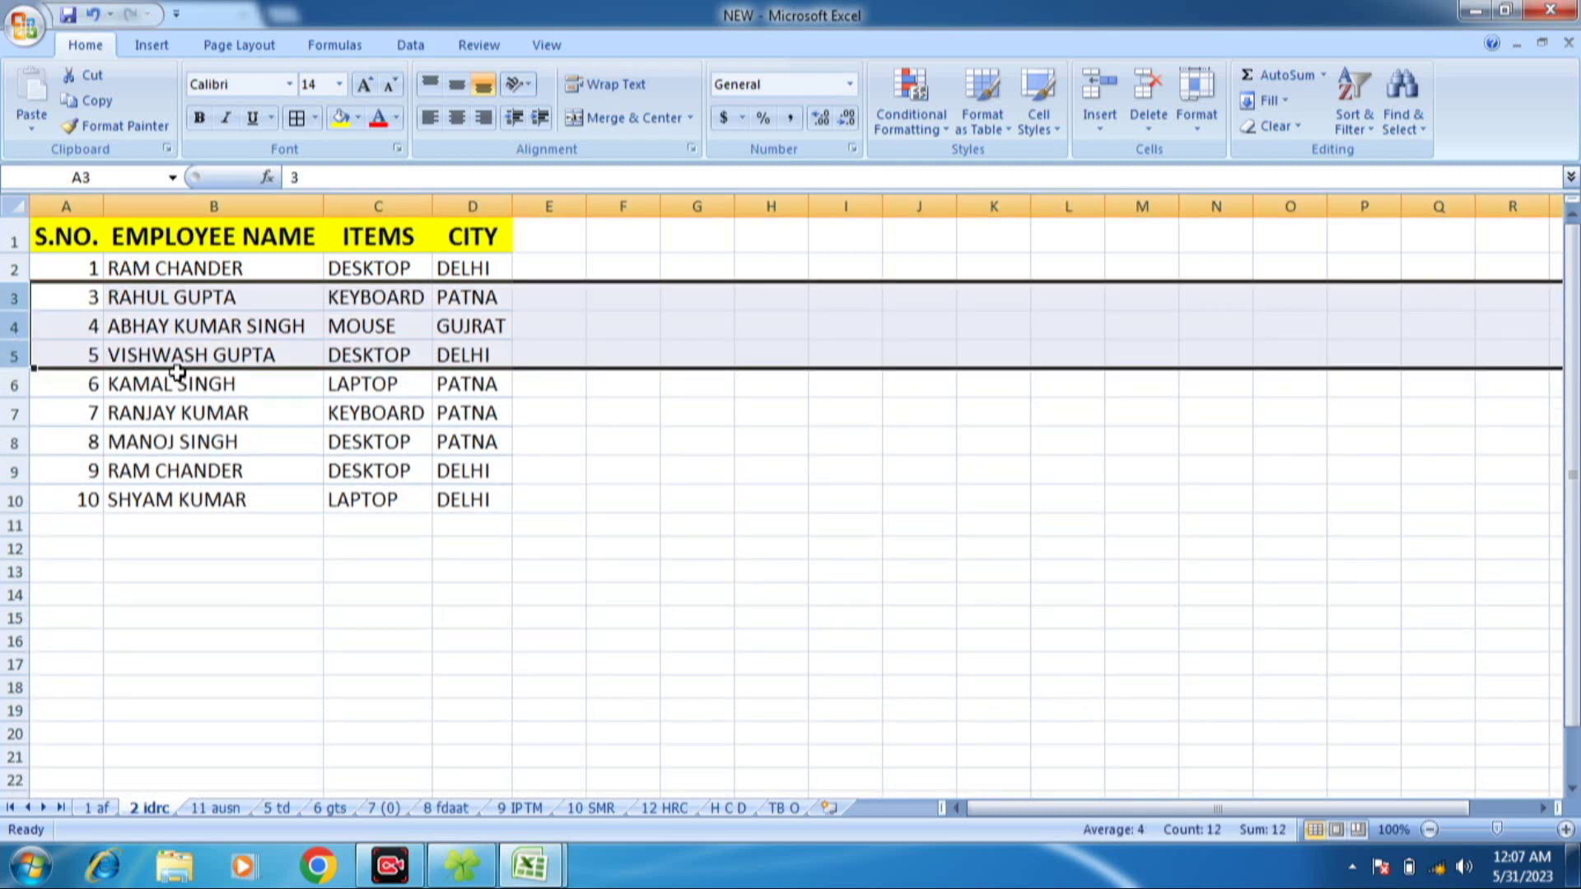
click(228, 354)
click(320, 414)
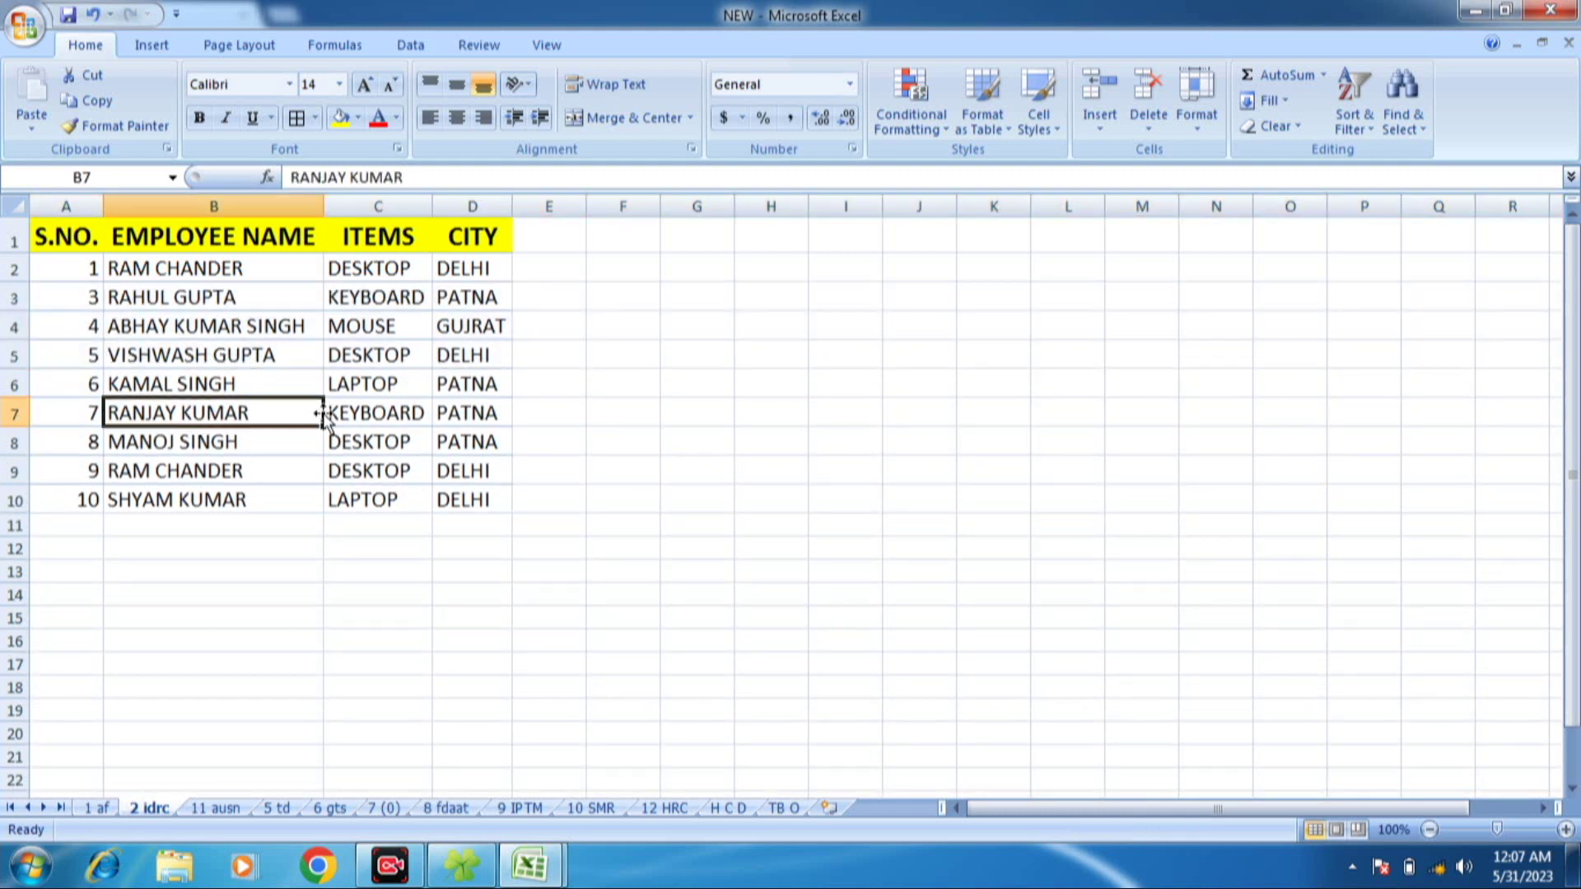
- On the 11 ausn sheet, put borders around every cell of table A1:D11
click(215, 809)
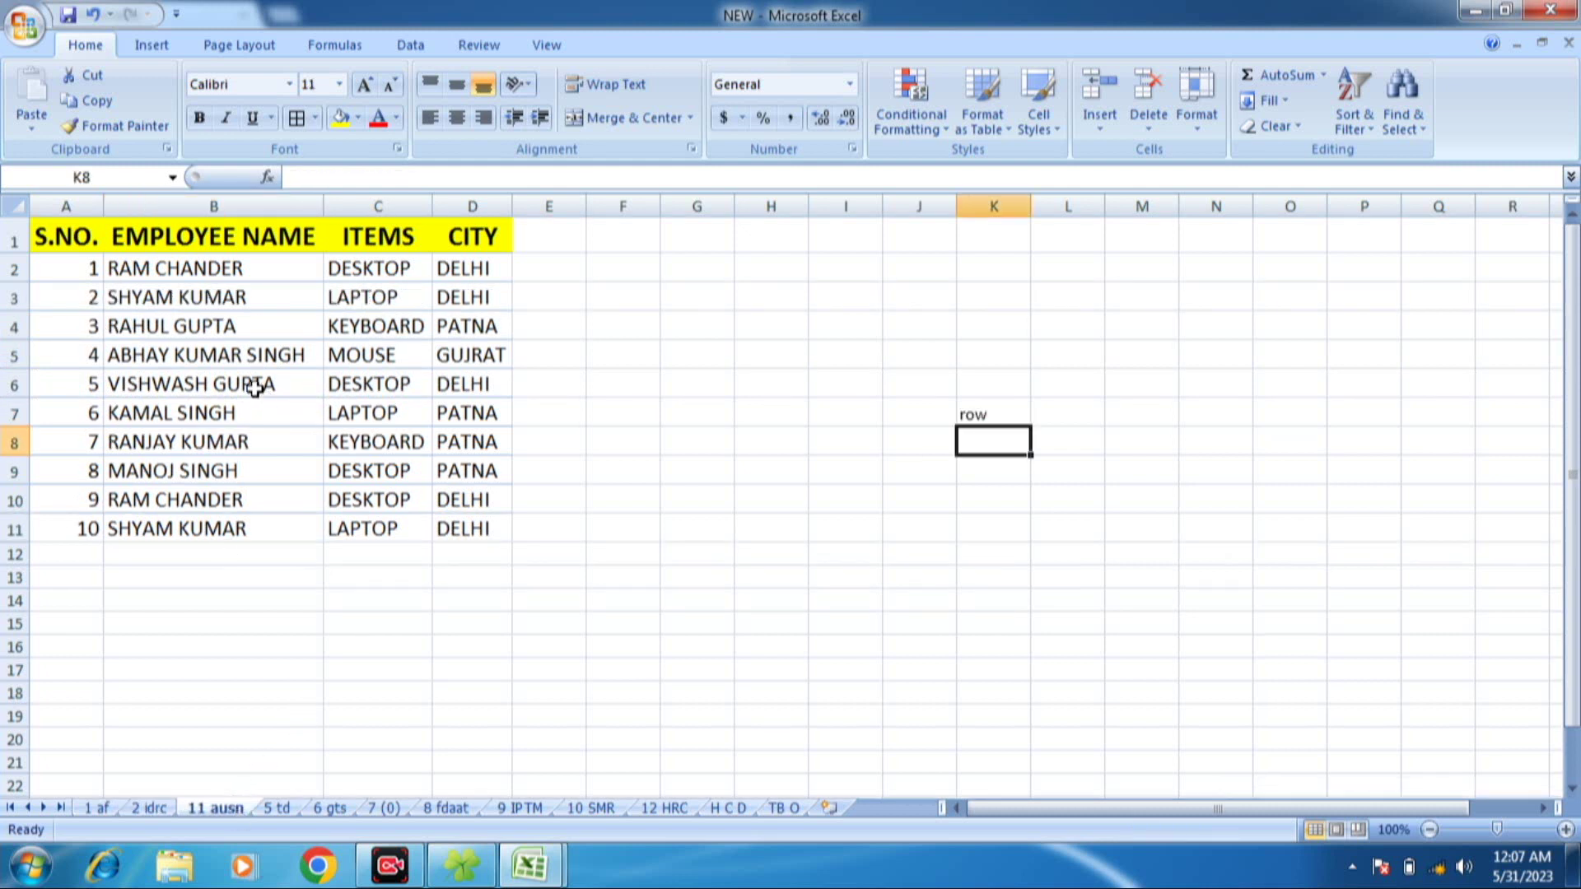
click(224, 367)
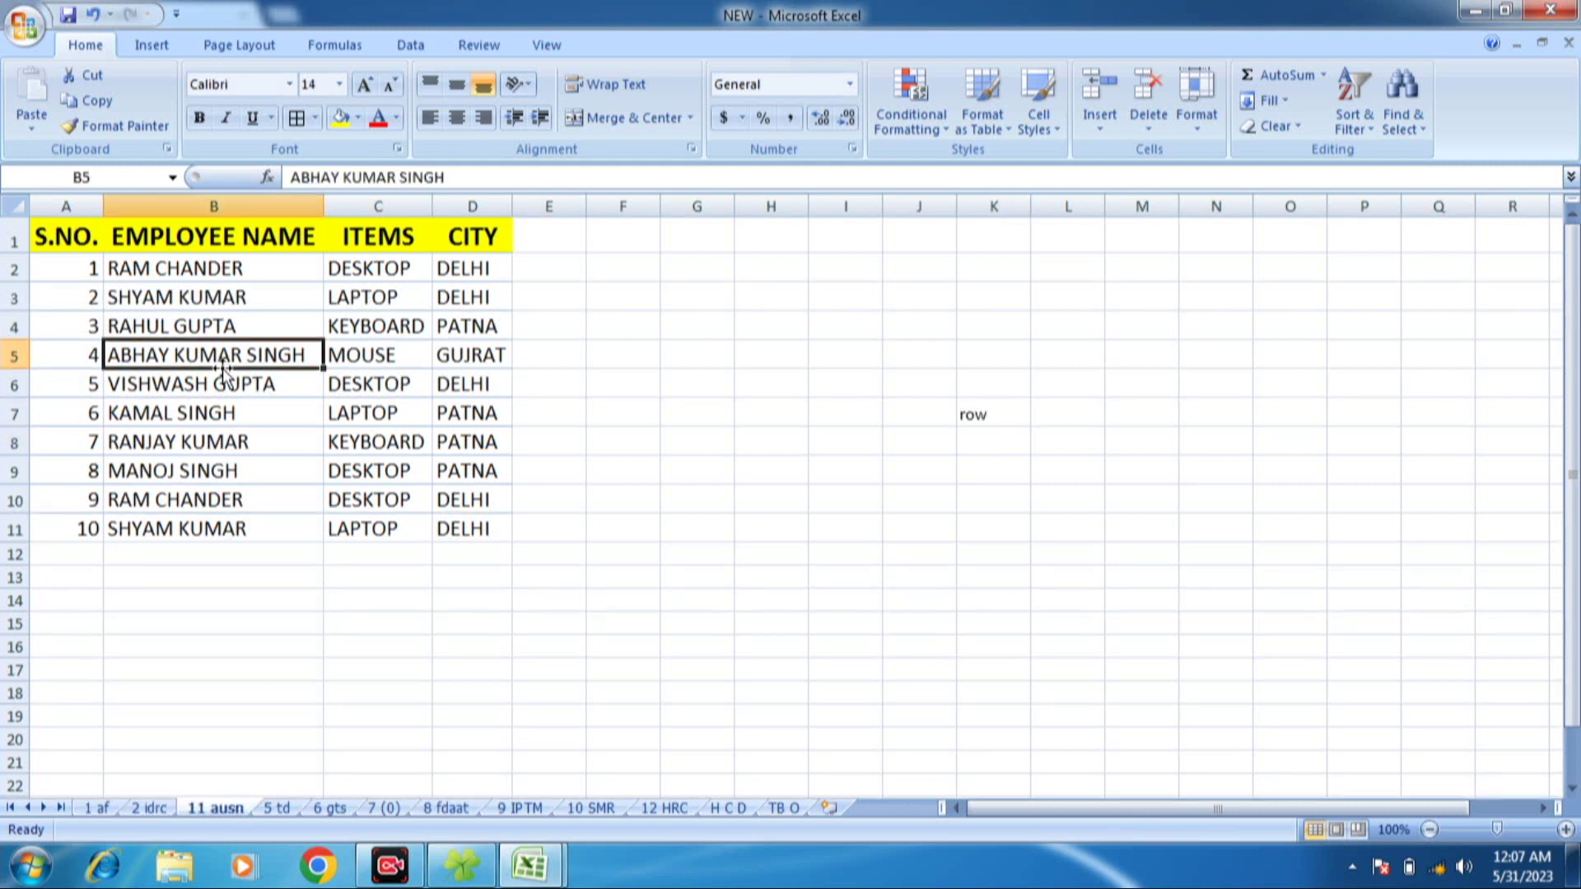
click(95, 298)
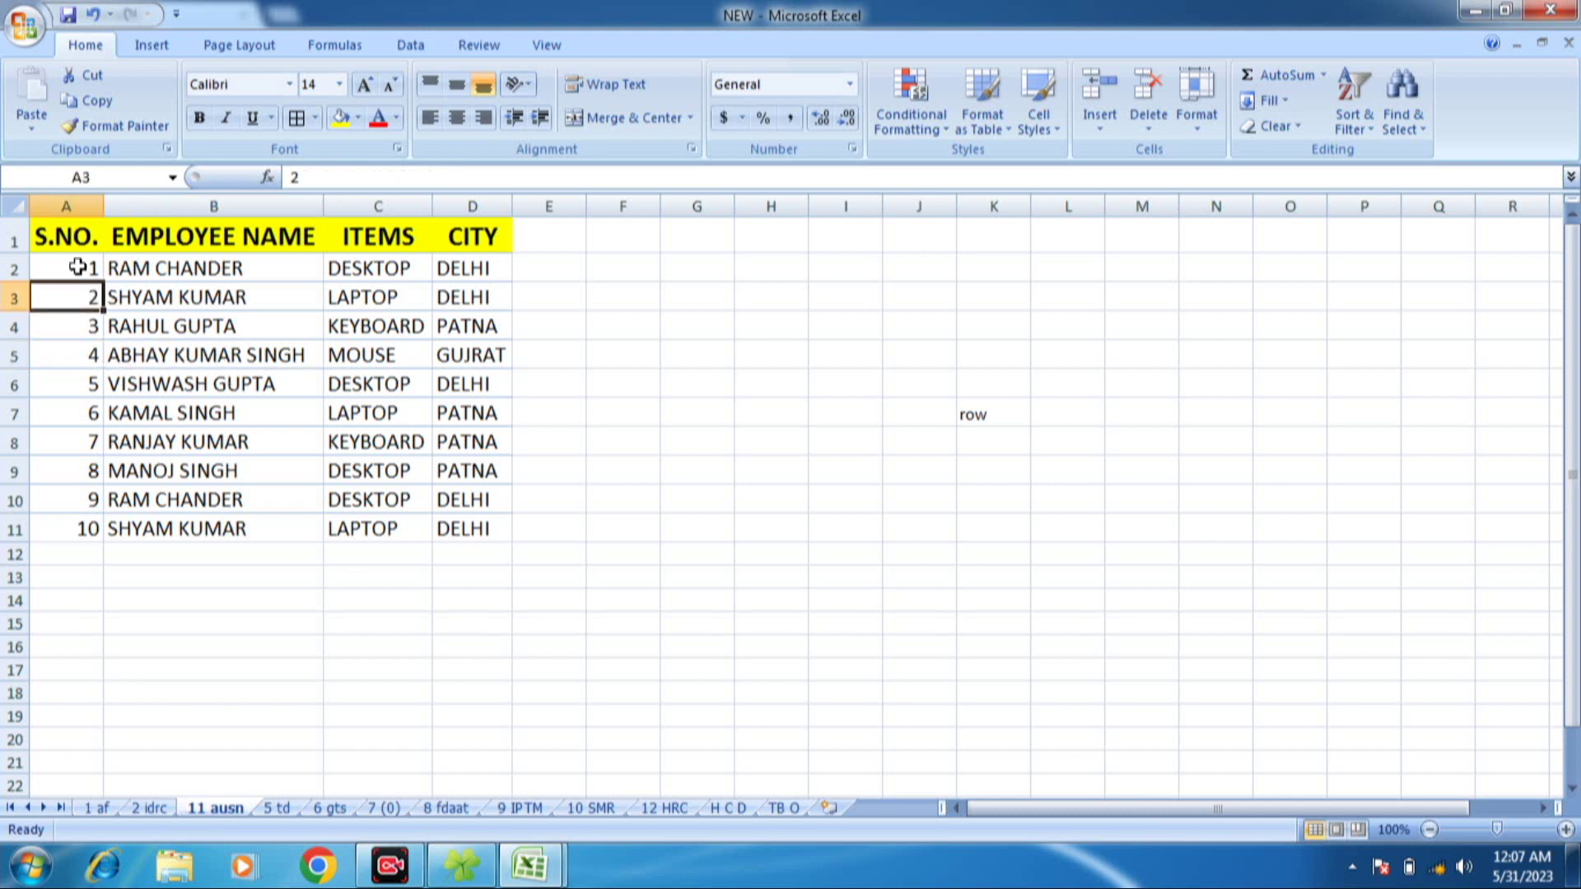
drag(63, 234, 476, 527)
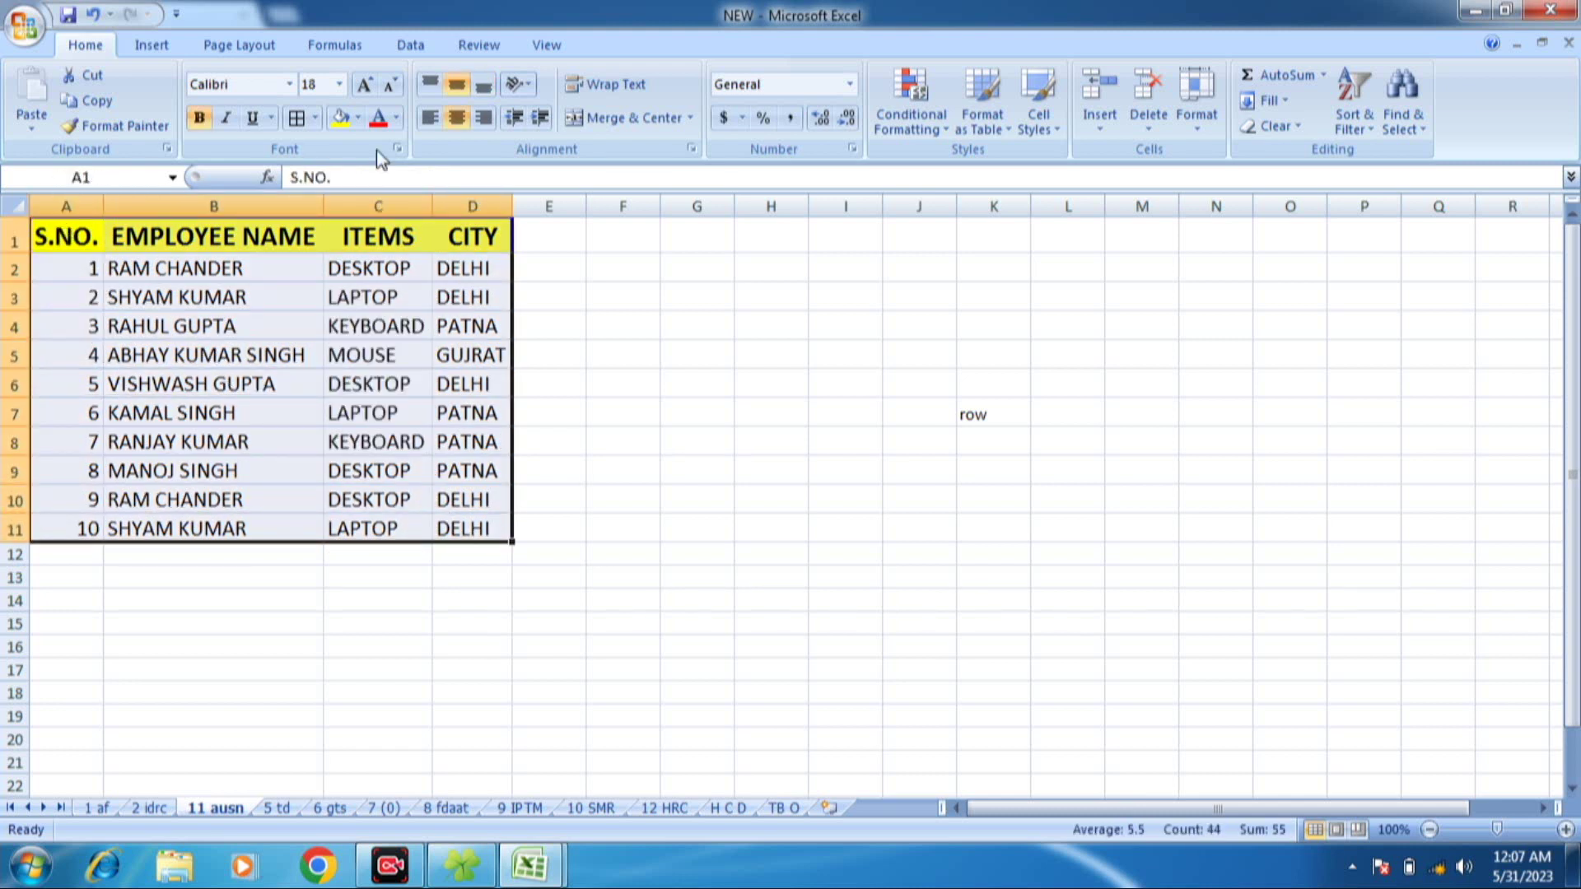
click(298, 117)
click(130, 356)
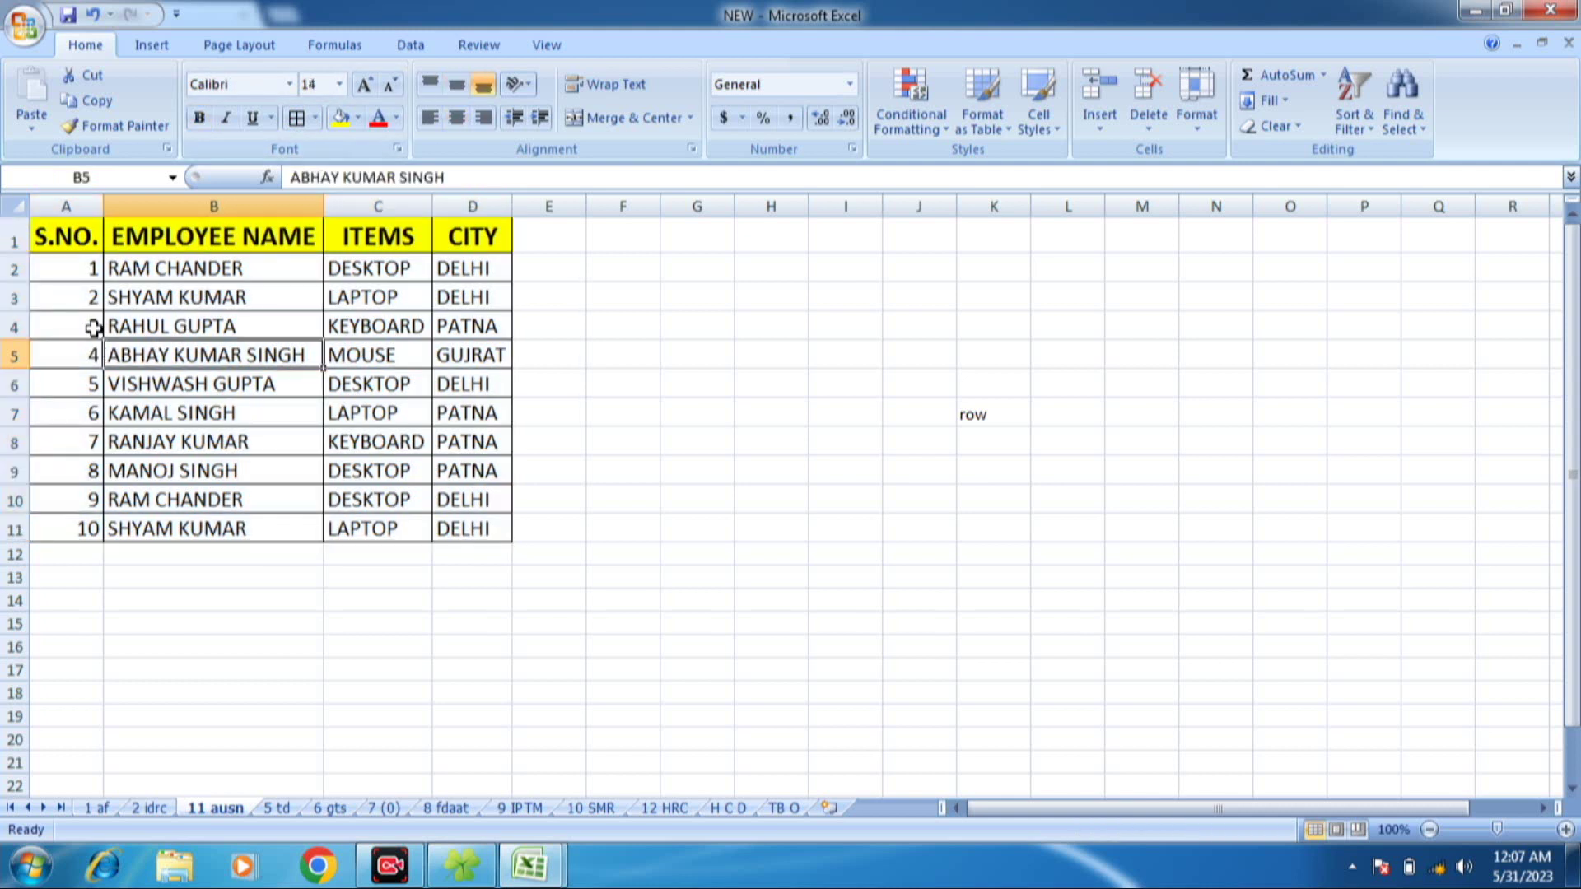
- Delete row 5, the S.No. 4 employee, to show serial numbers don't renumber
click(95, 316)
click(94, 272)
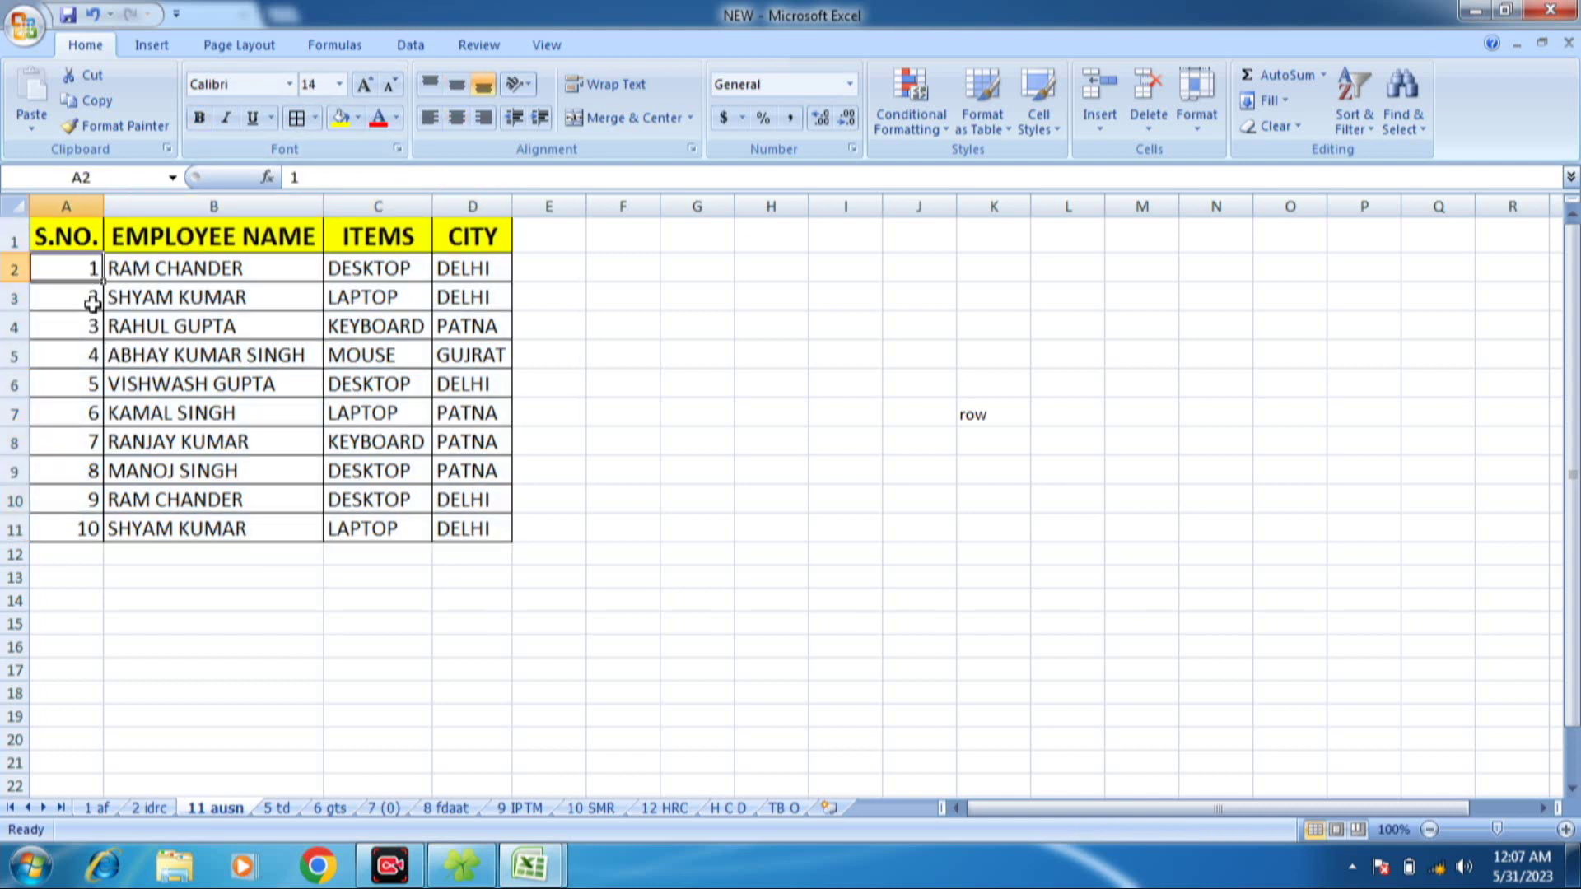
click(86, 535)
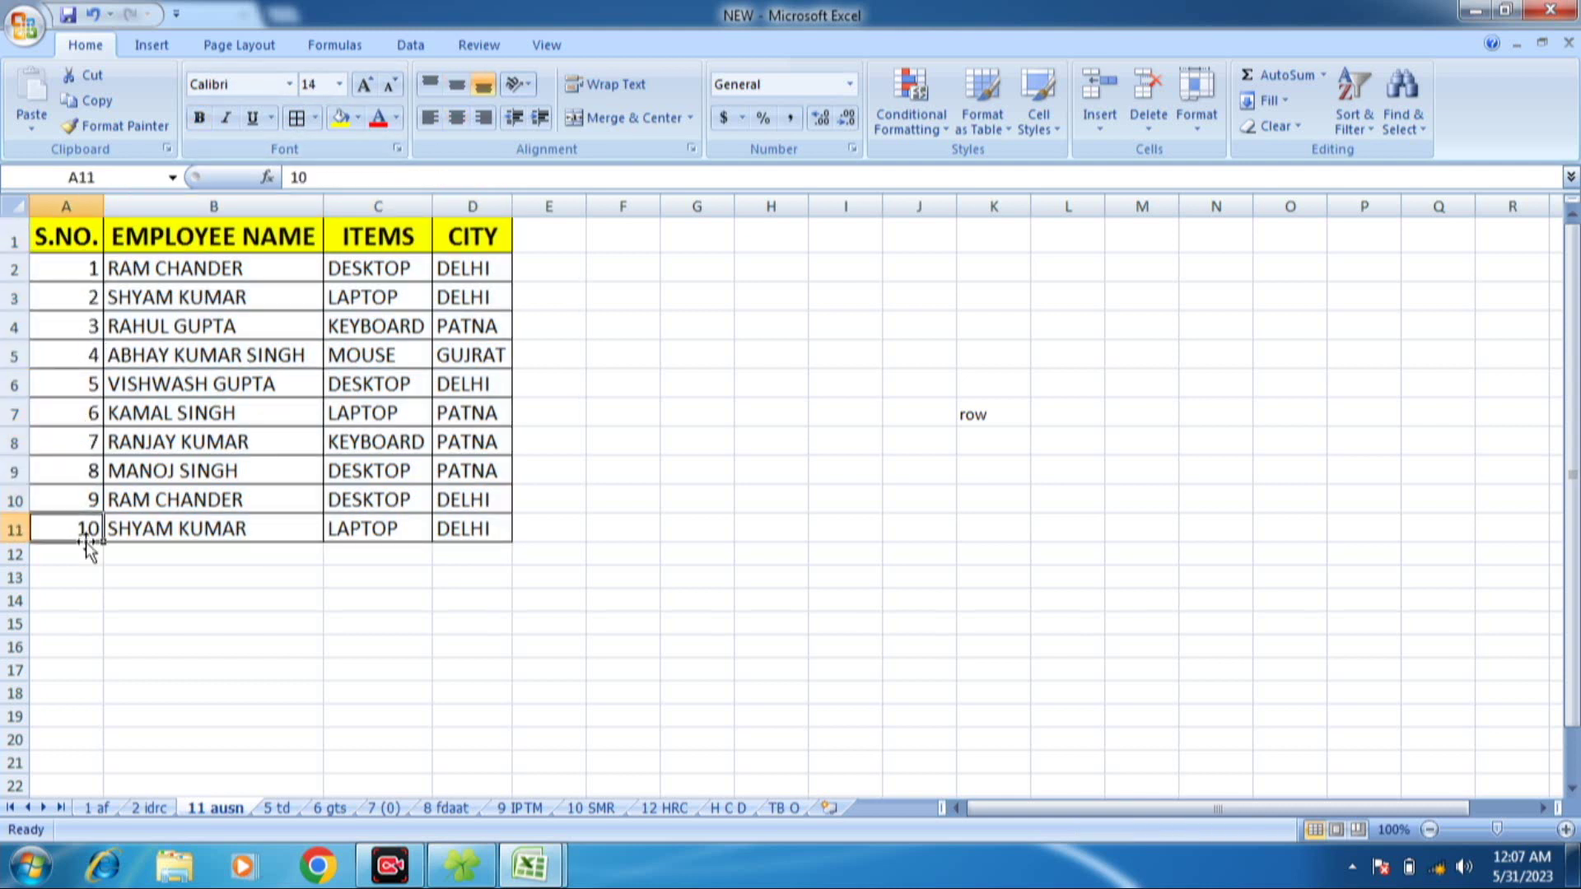
click(7, 355)
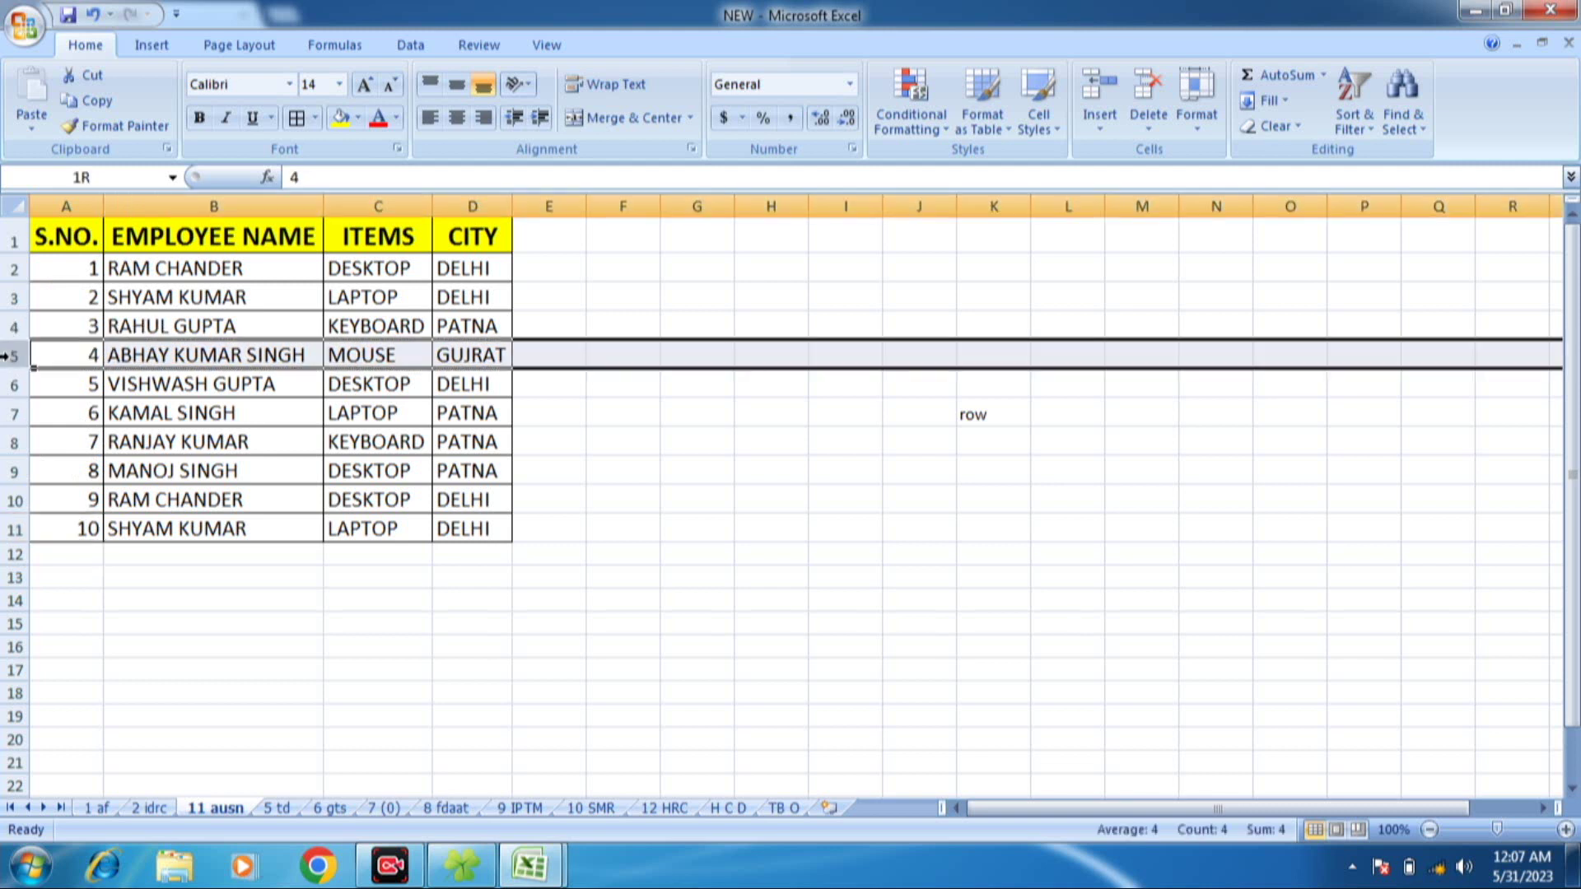
key(ctrl+minus)
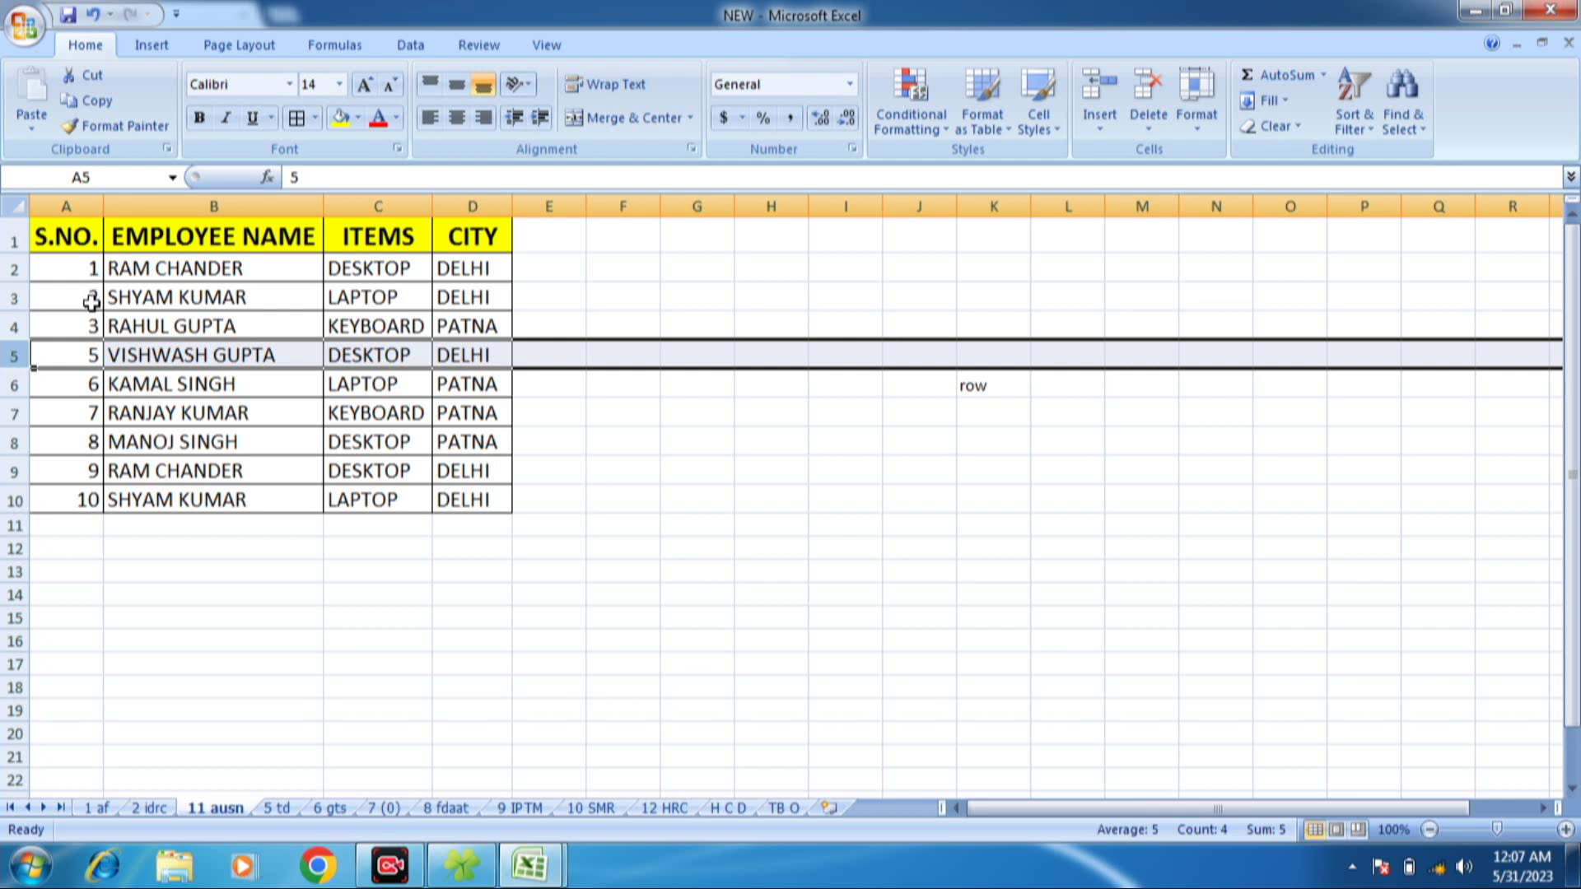
- Restore the deleted S.No. 4 row and select the typed serial numbers in column A
click(92, 381)
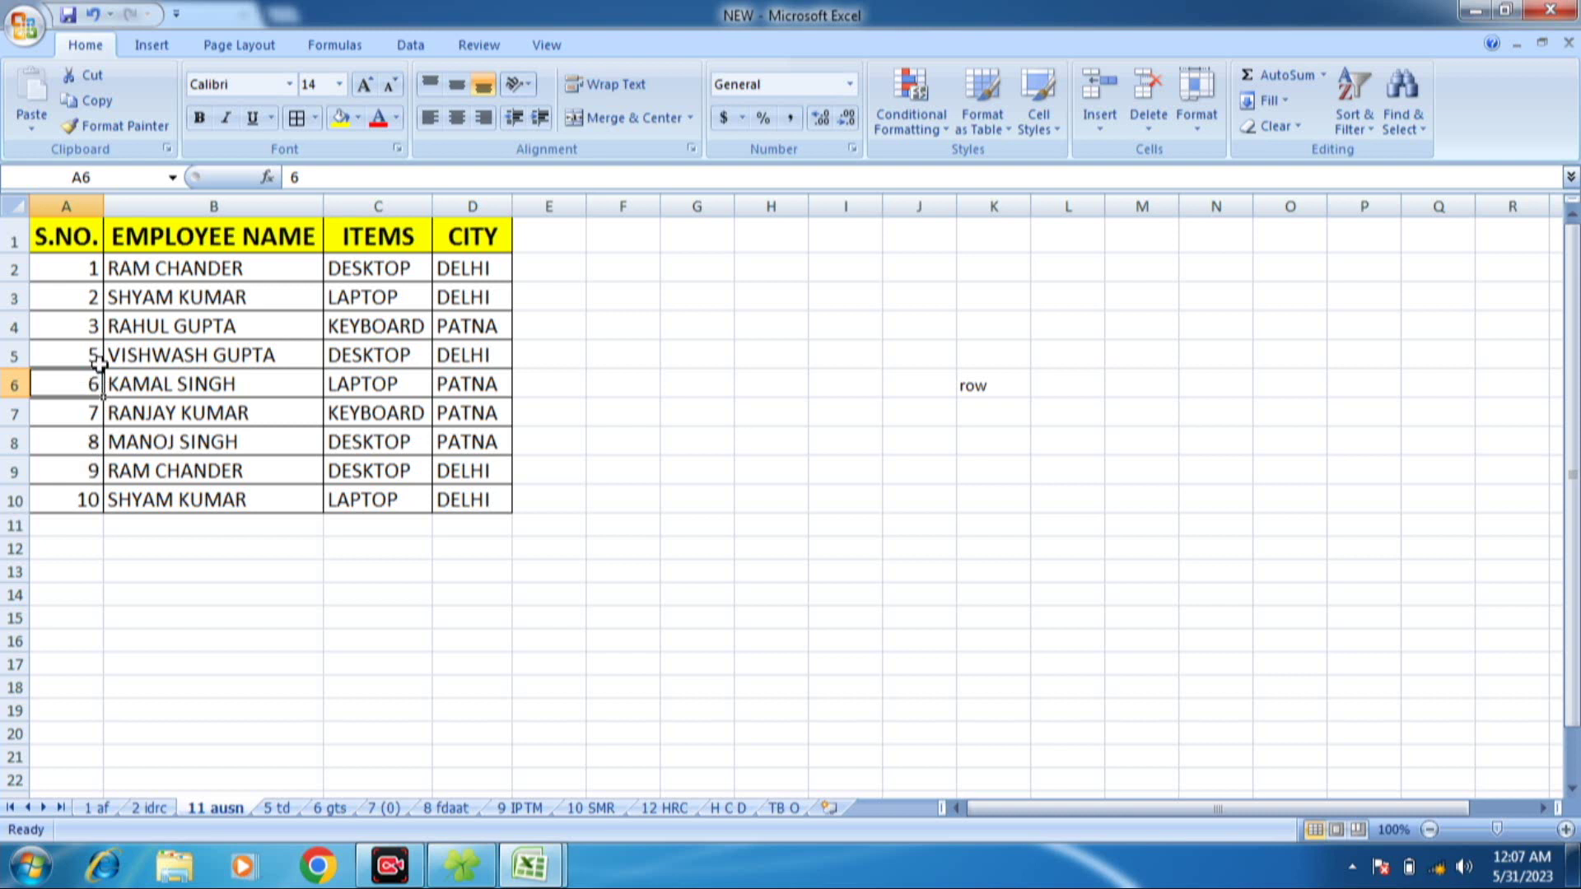
drag(82, 267, 98, 353)
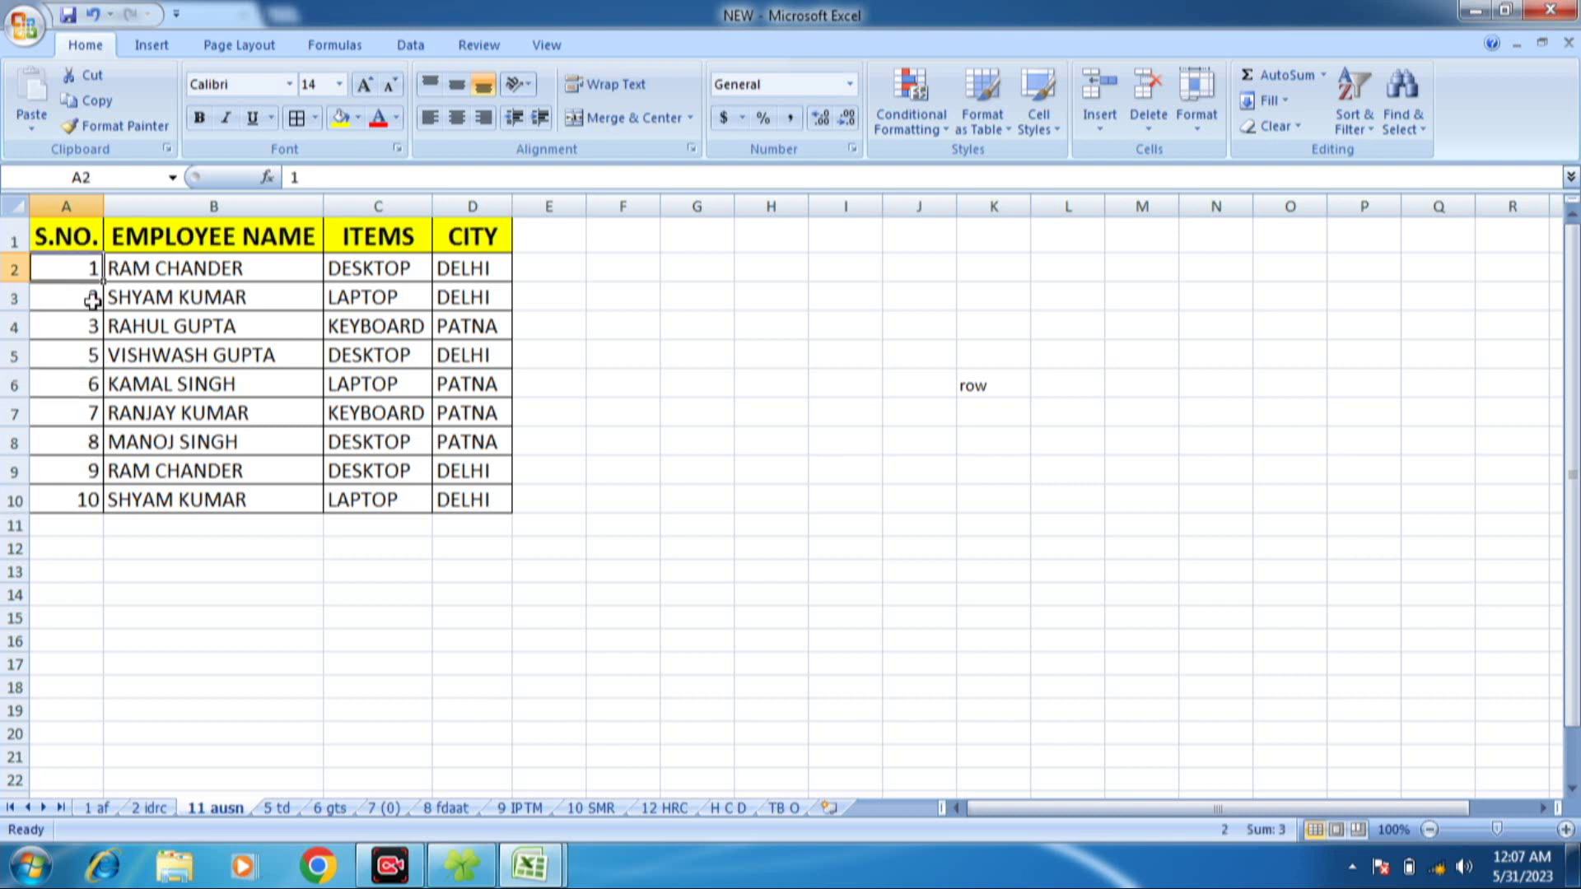
click(97, 353)
key(ctrl+z)
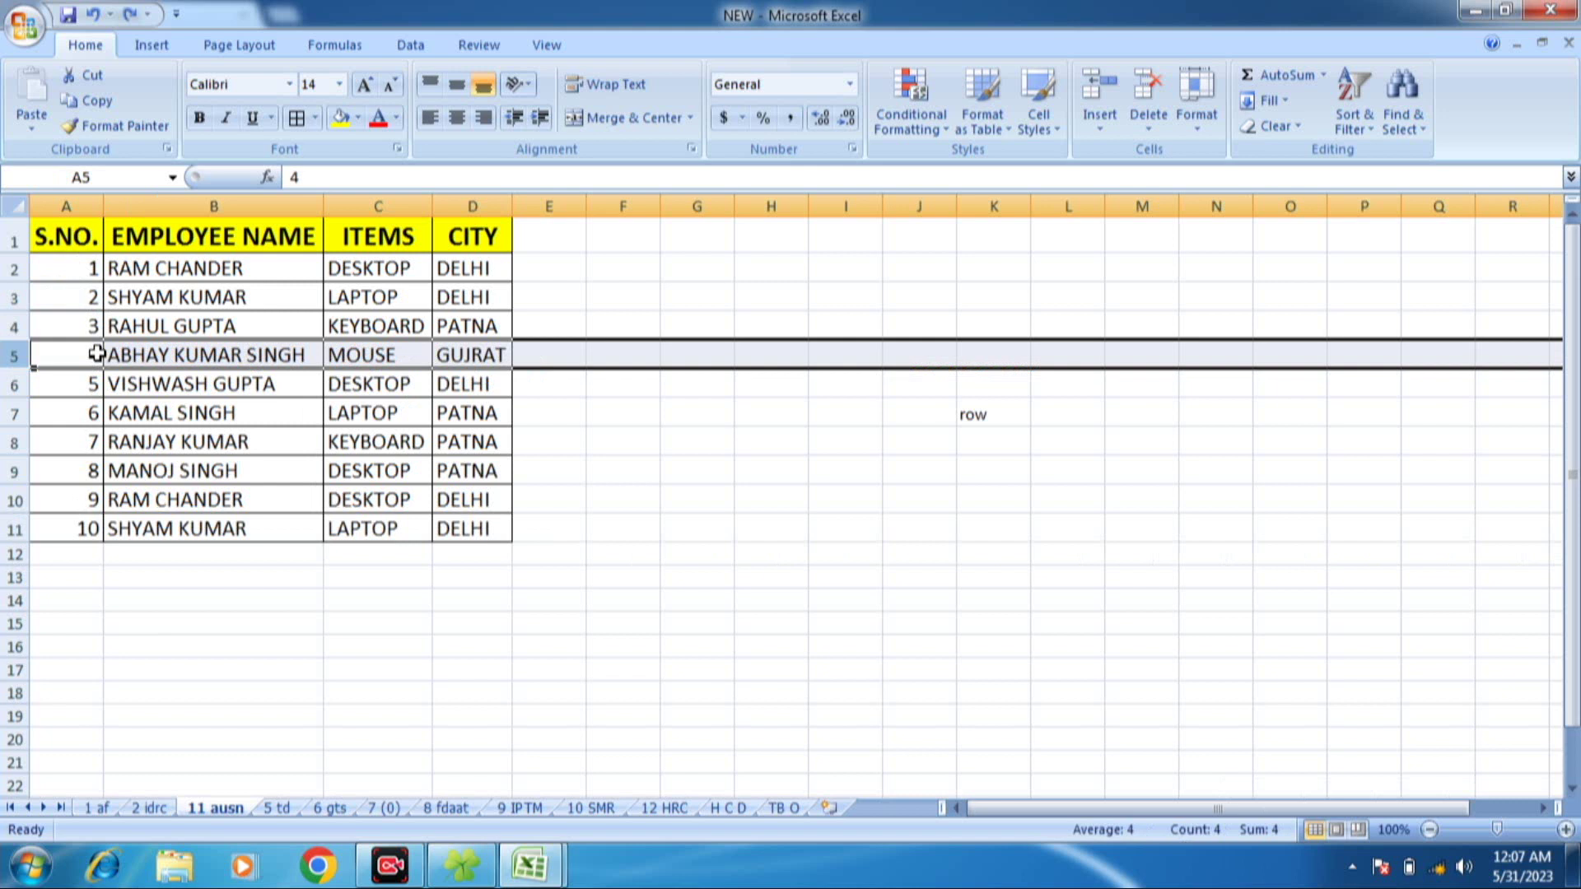
click(133, 305)
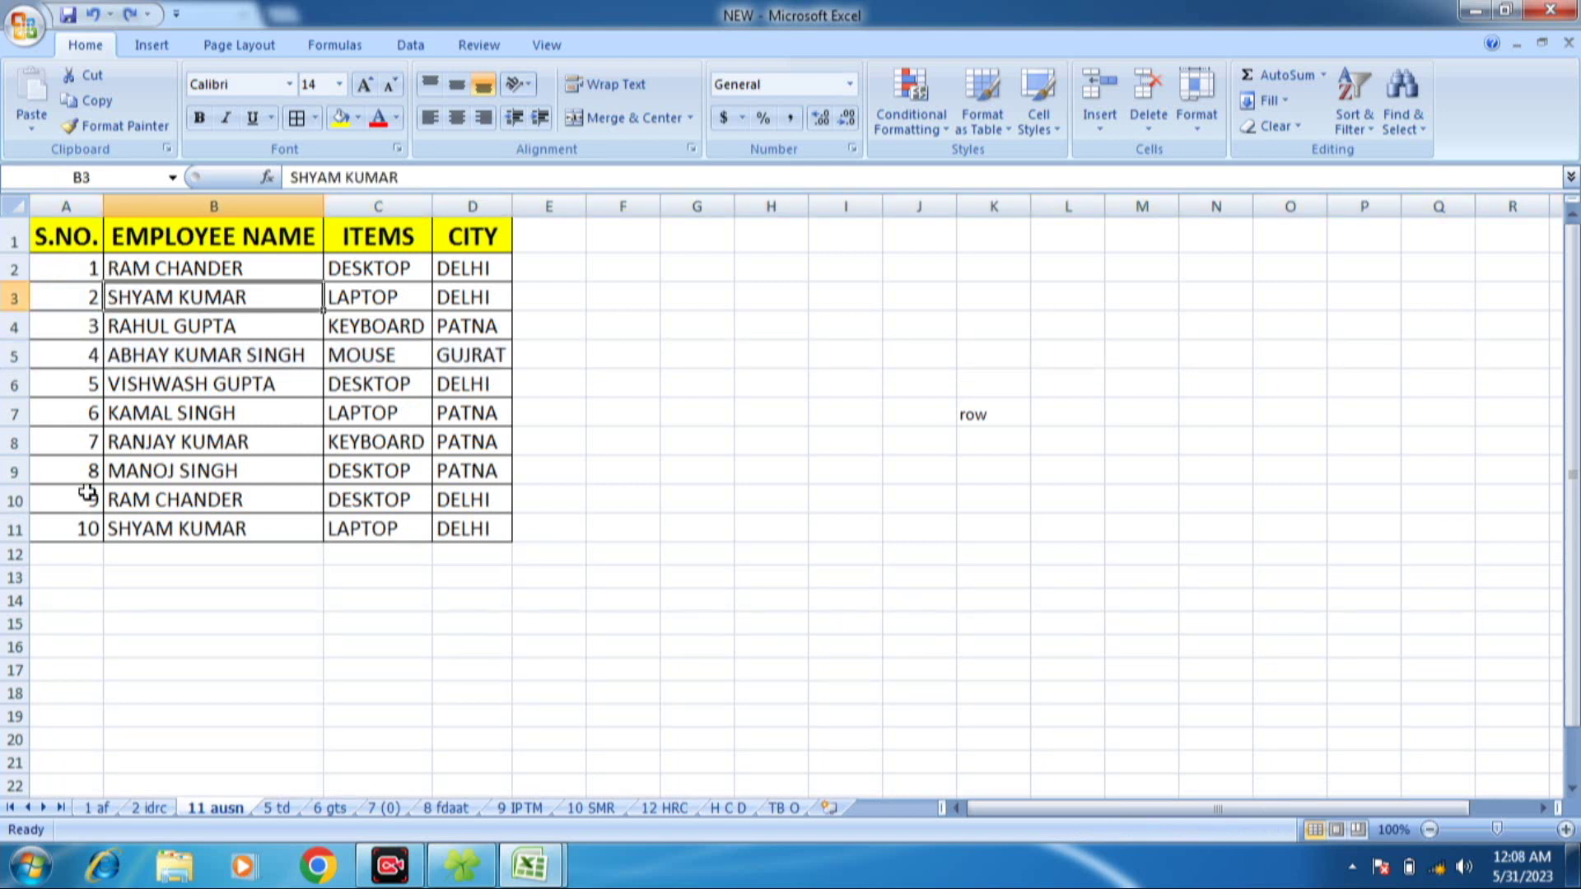
drag(80, 269, 82, 530)
- Replace the typed serial numbers with =ROW()-1 in A2, filled down to A11
key(Delete)
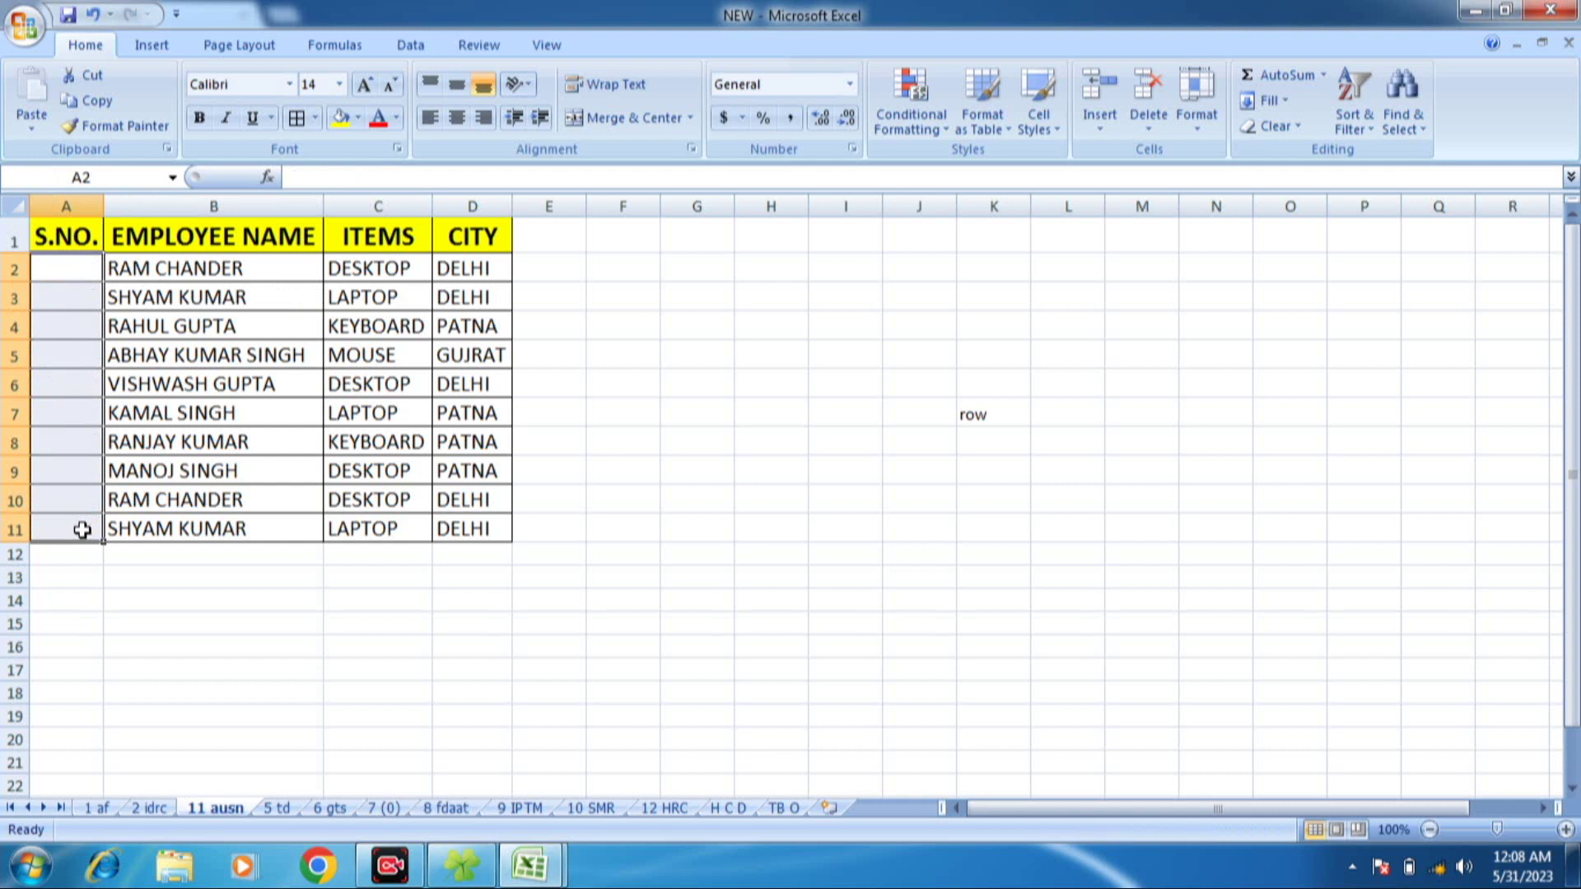
click(74, 277)
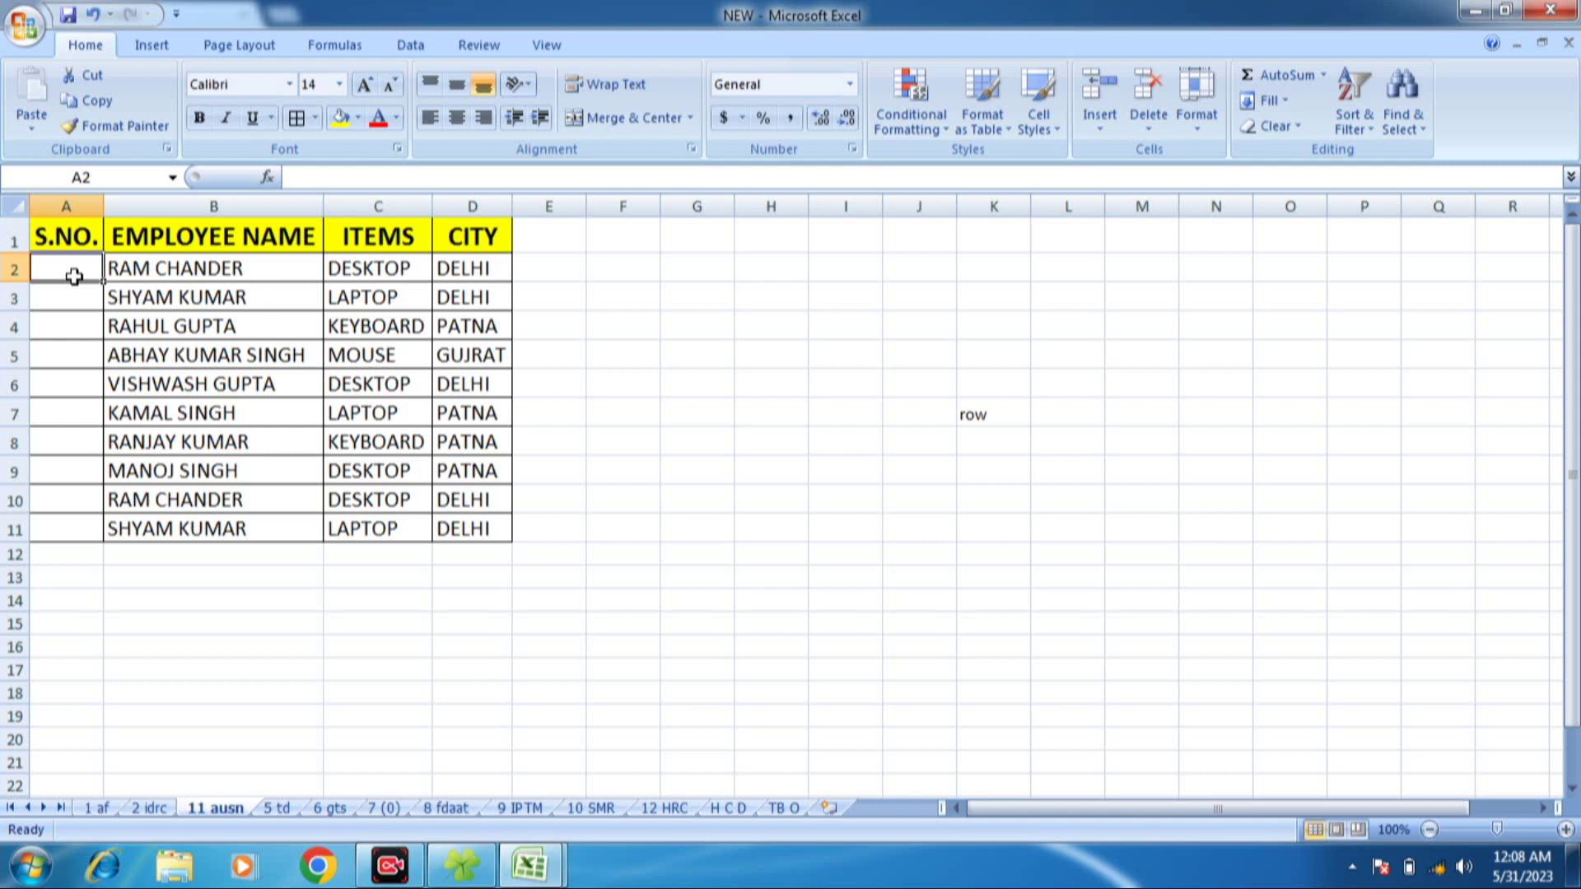
text(=)
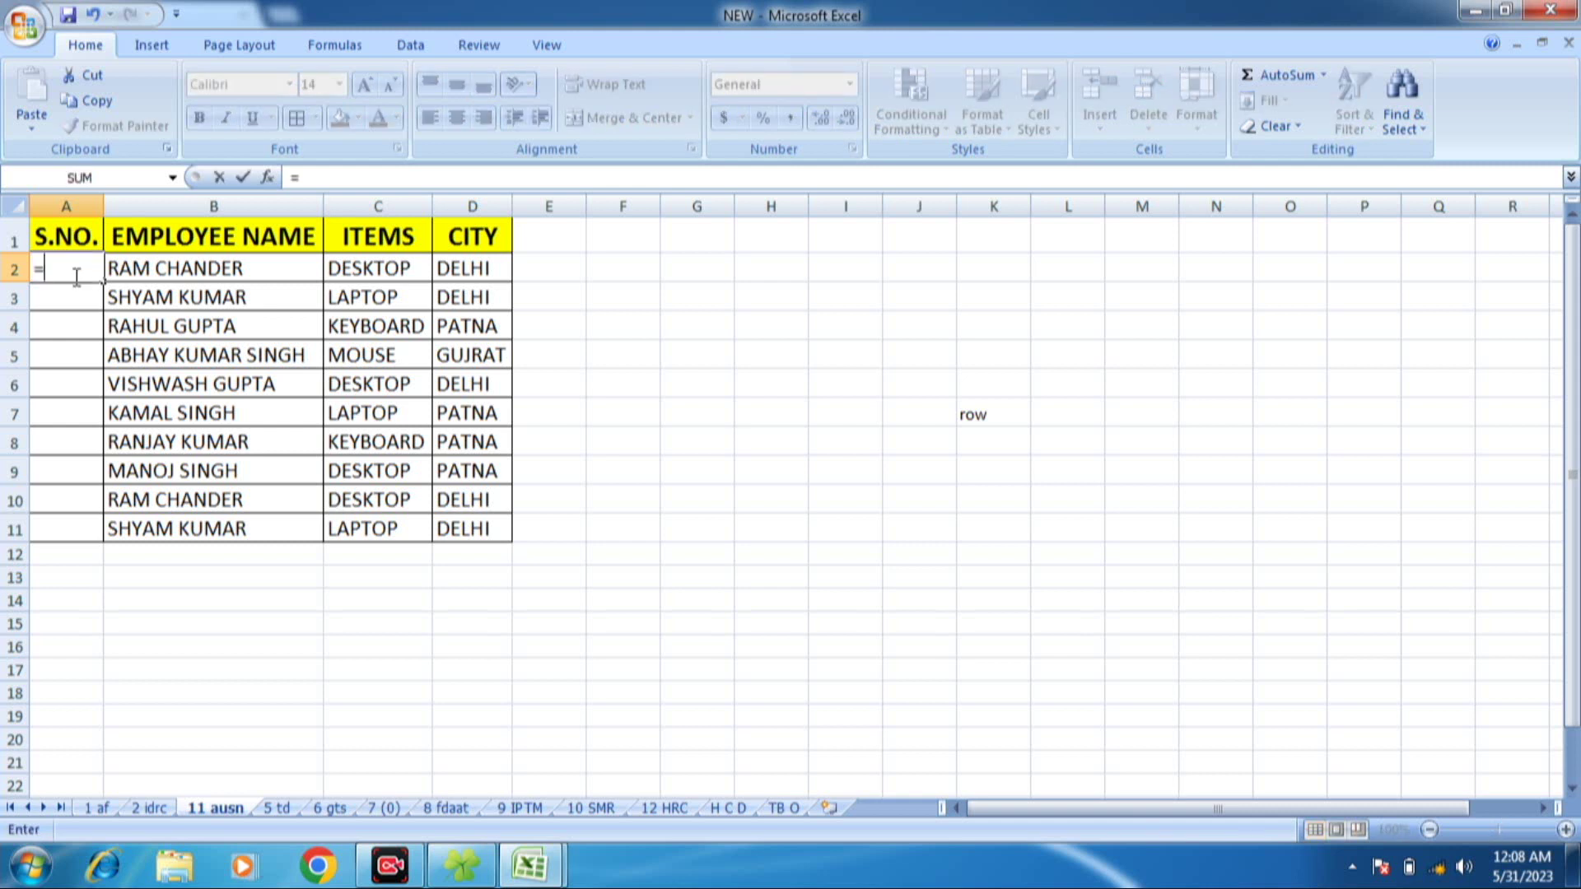
text(ROW)
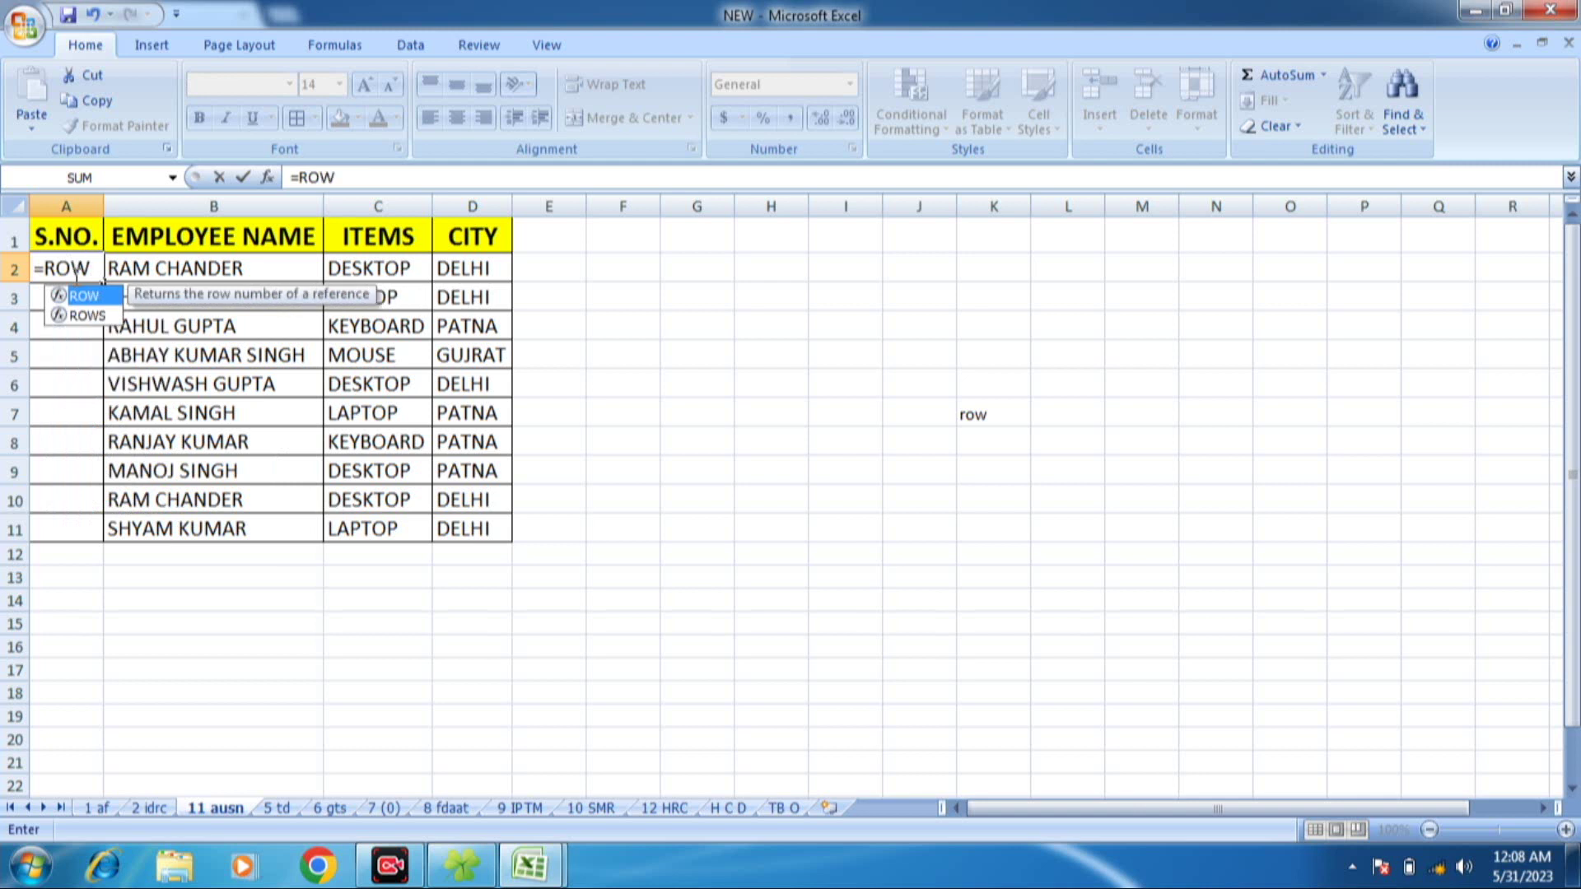
text(()
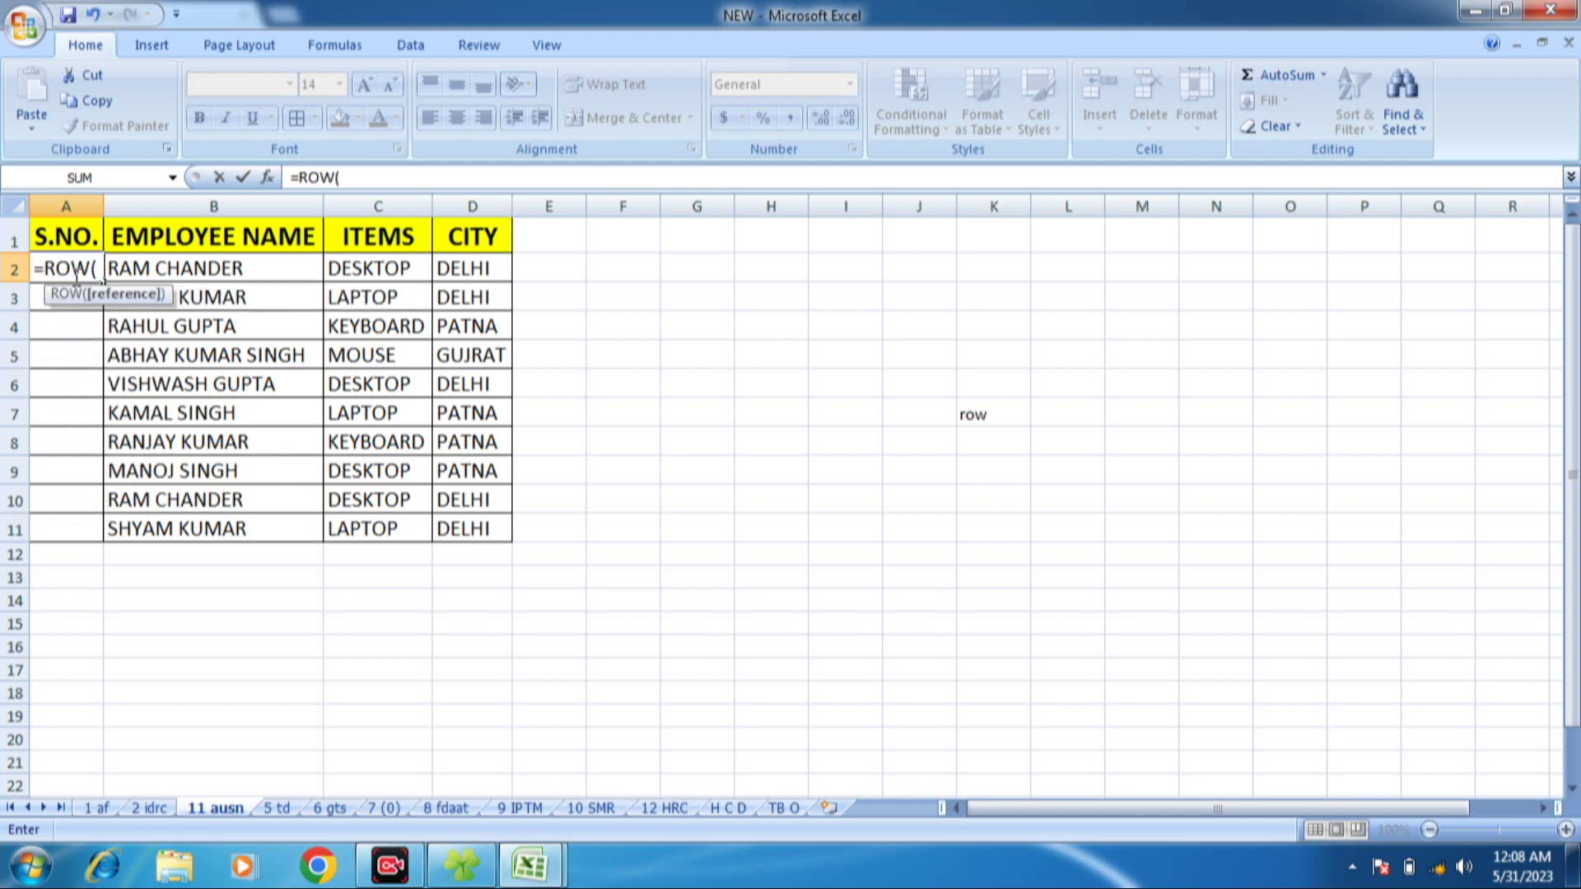
text()-1)
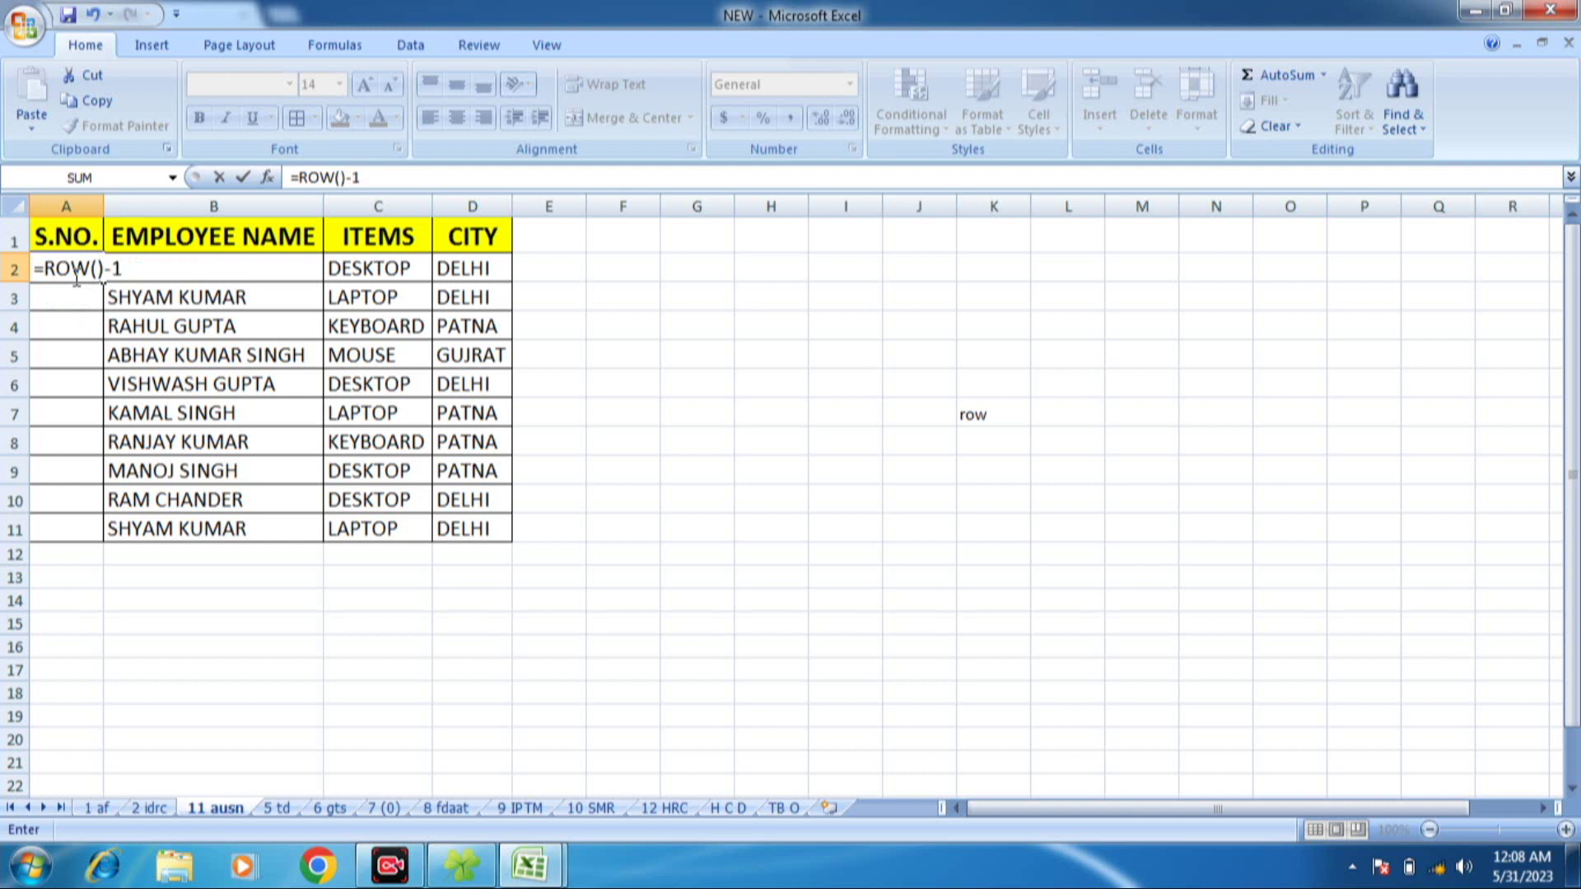
key(Return)
click(88, 267)
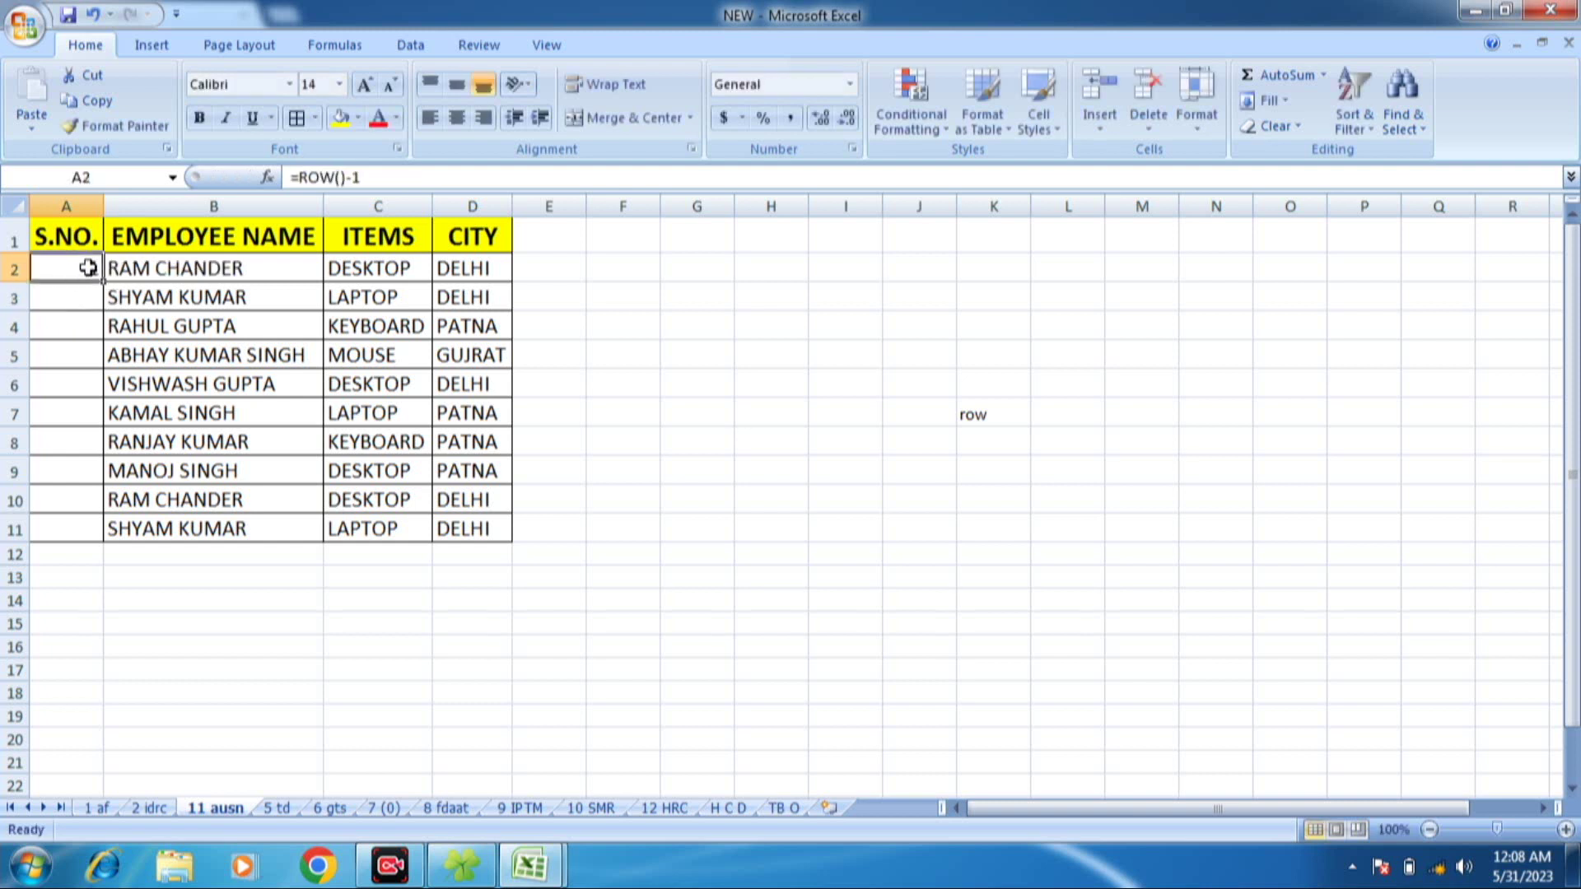
drag(101, 283, 110, 533)
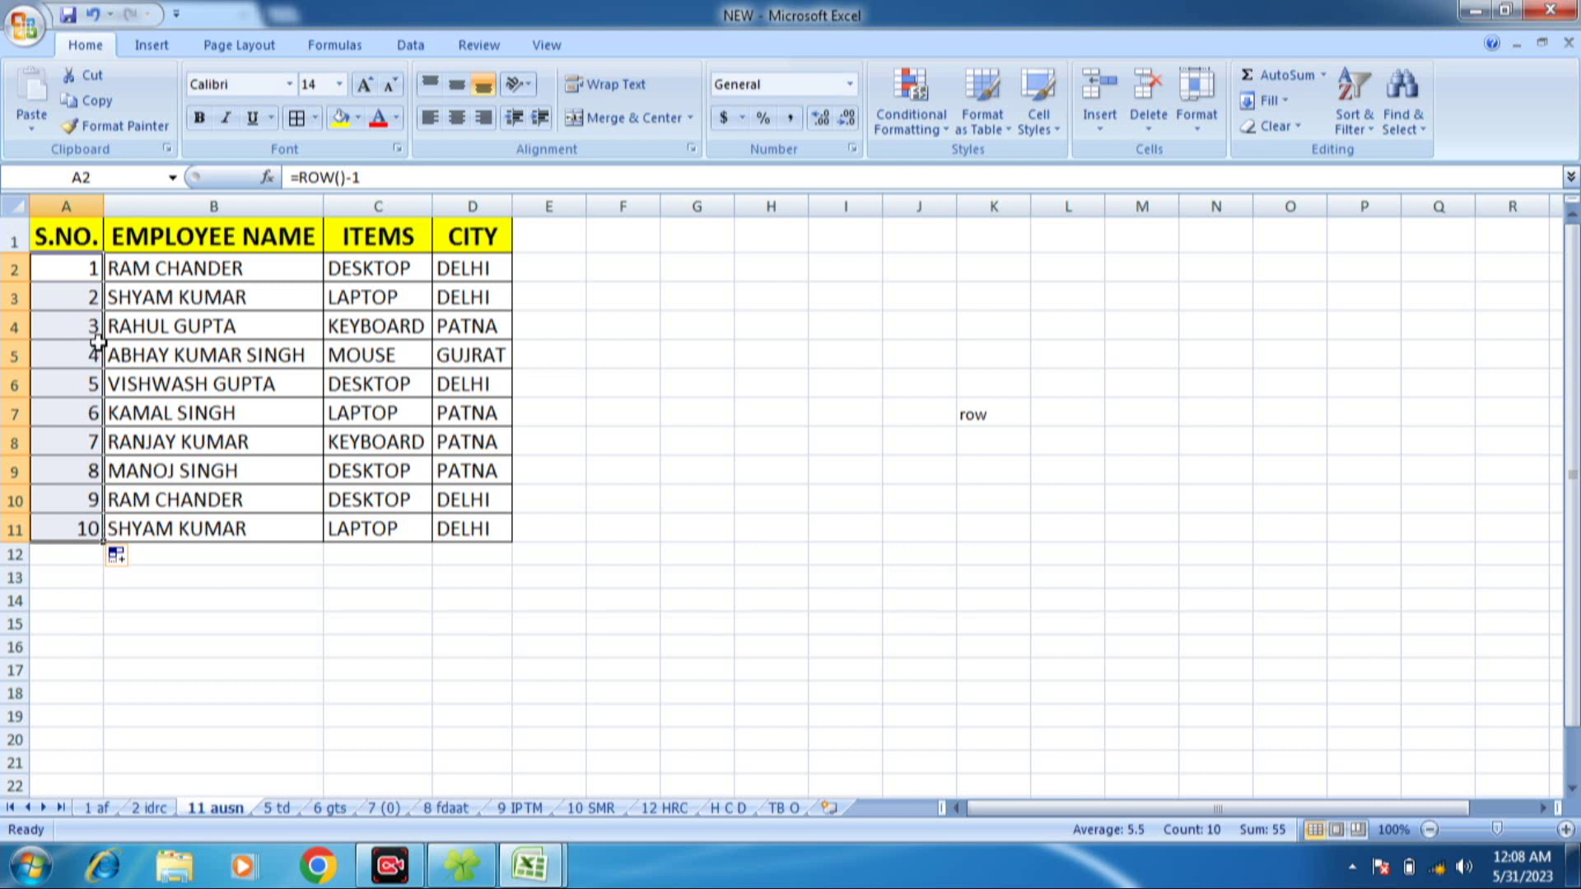
click(161, 372)
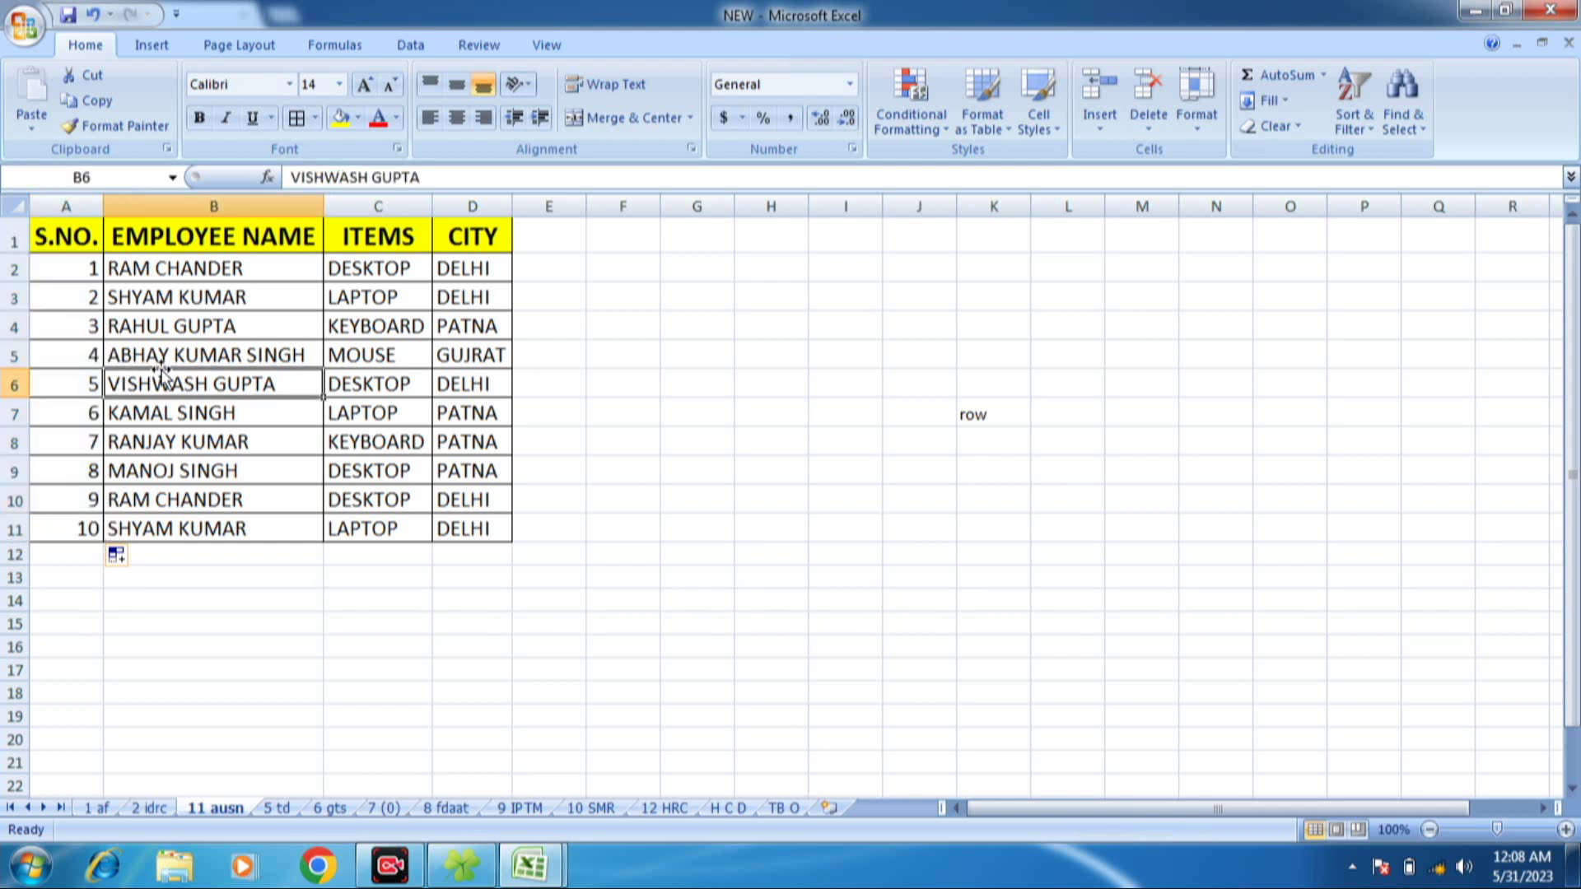
click(7, 380)
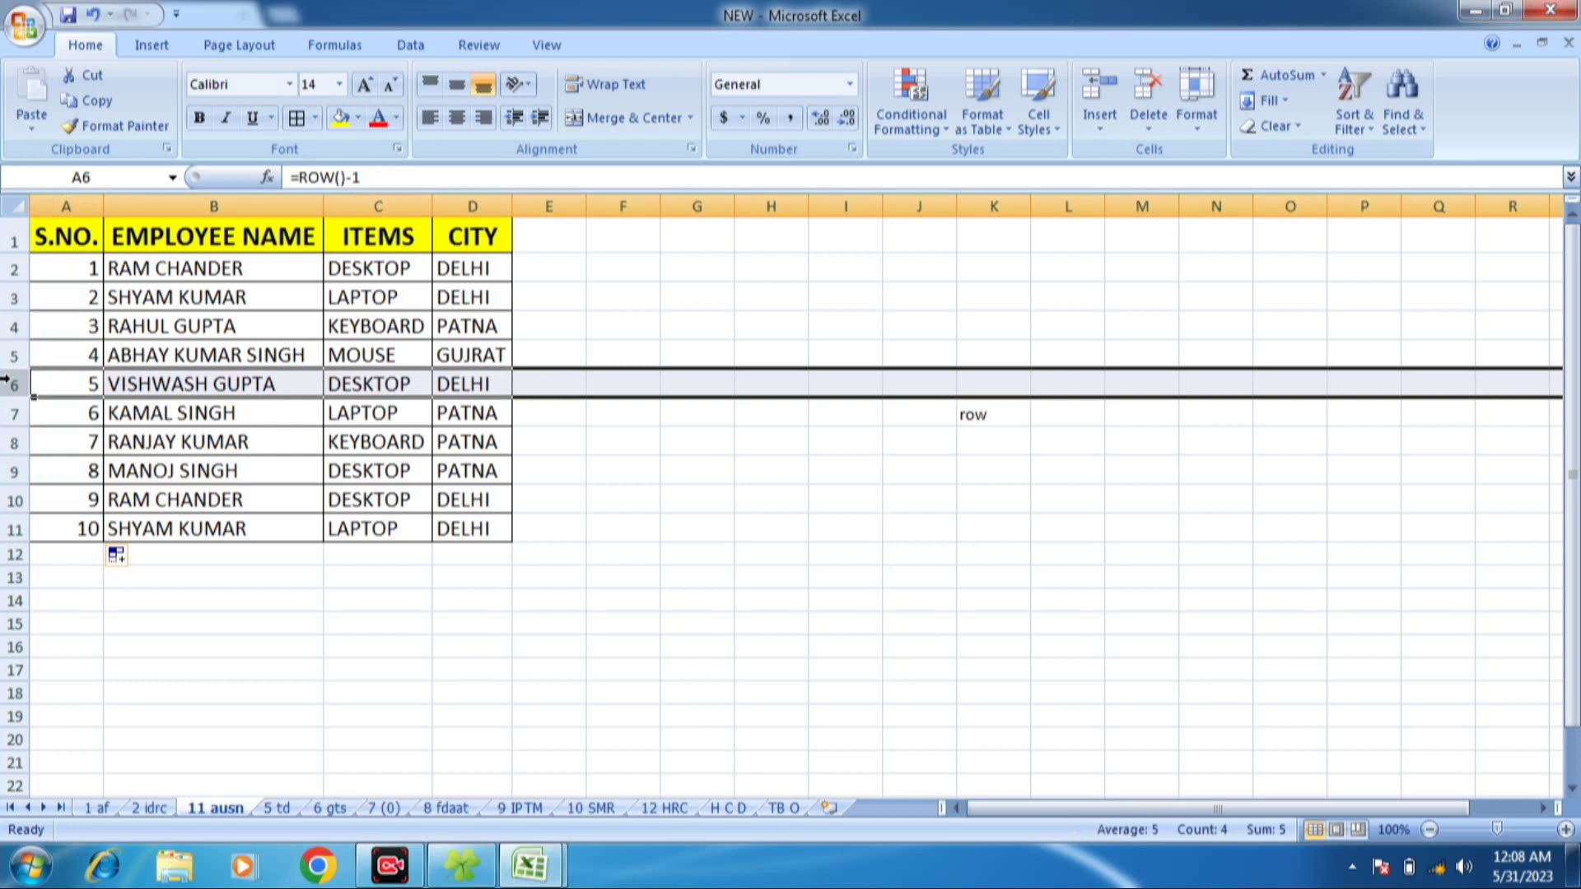
key(ctrl+minus)
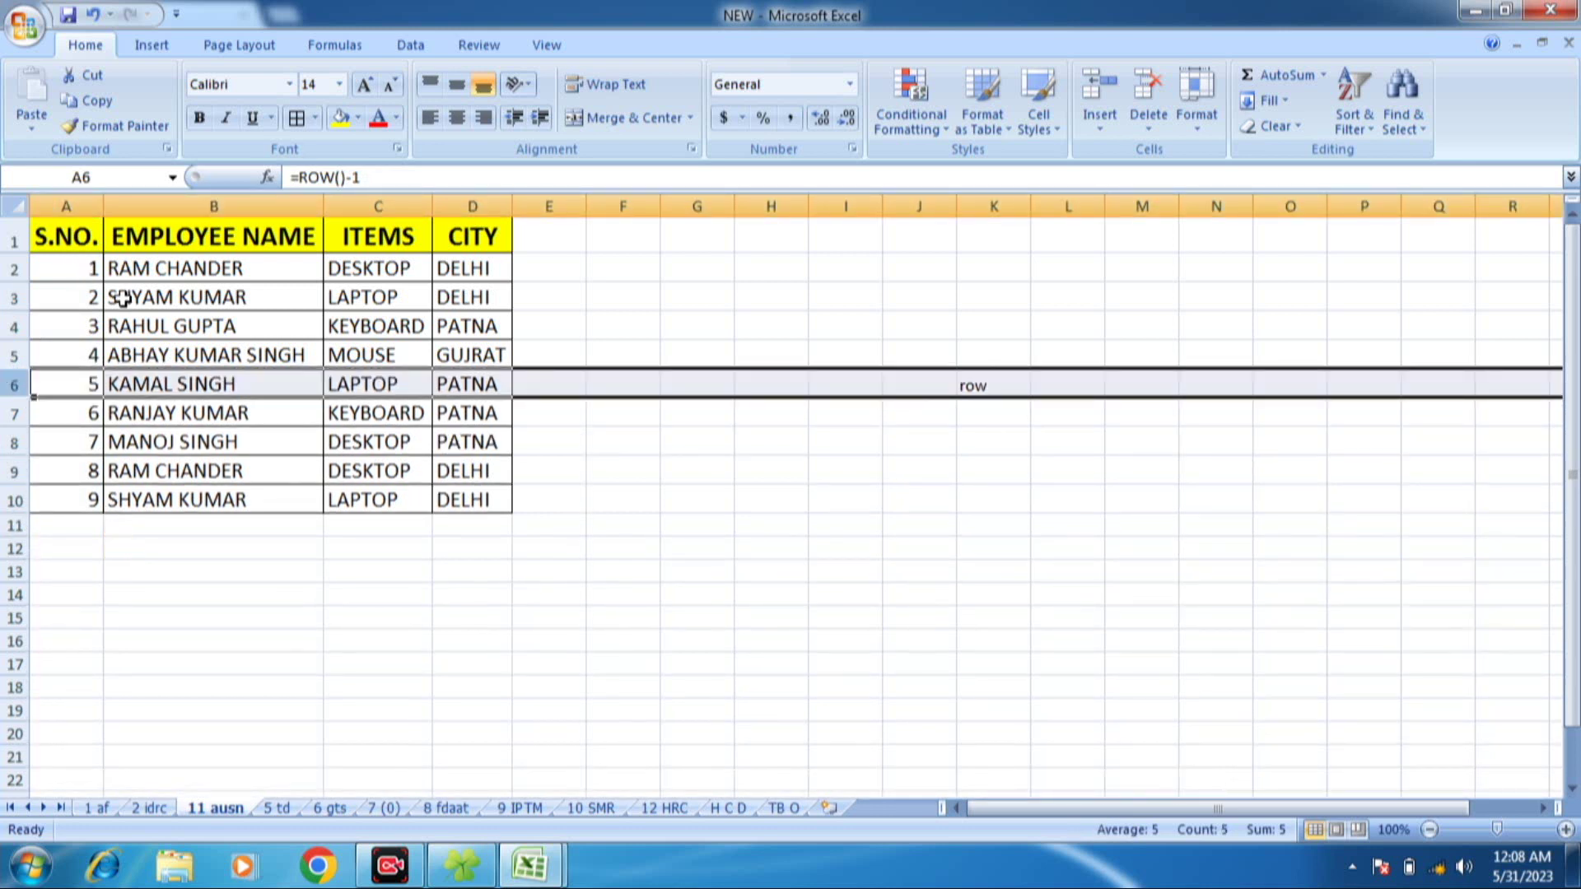
click(89, 499)
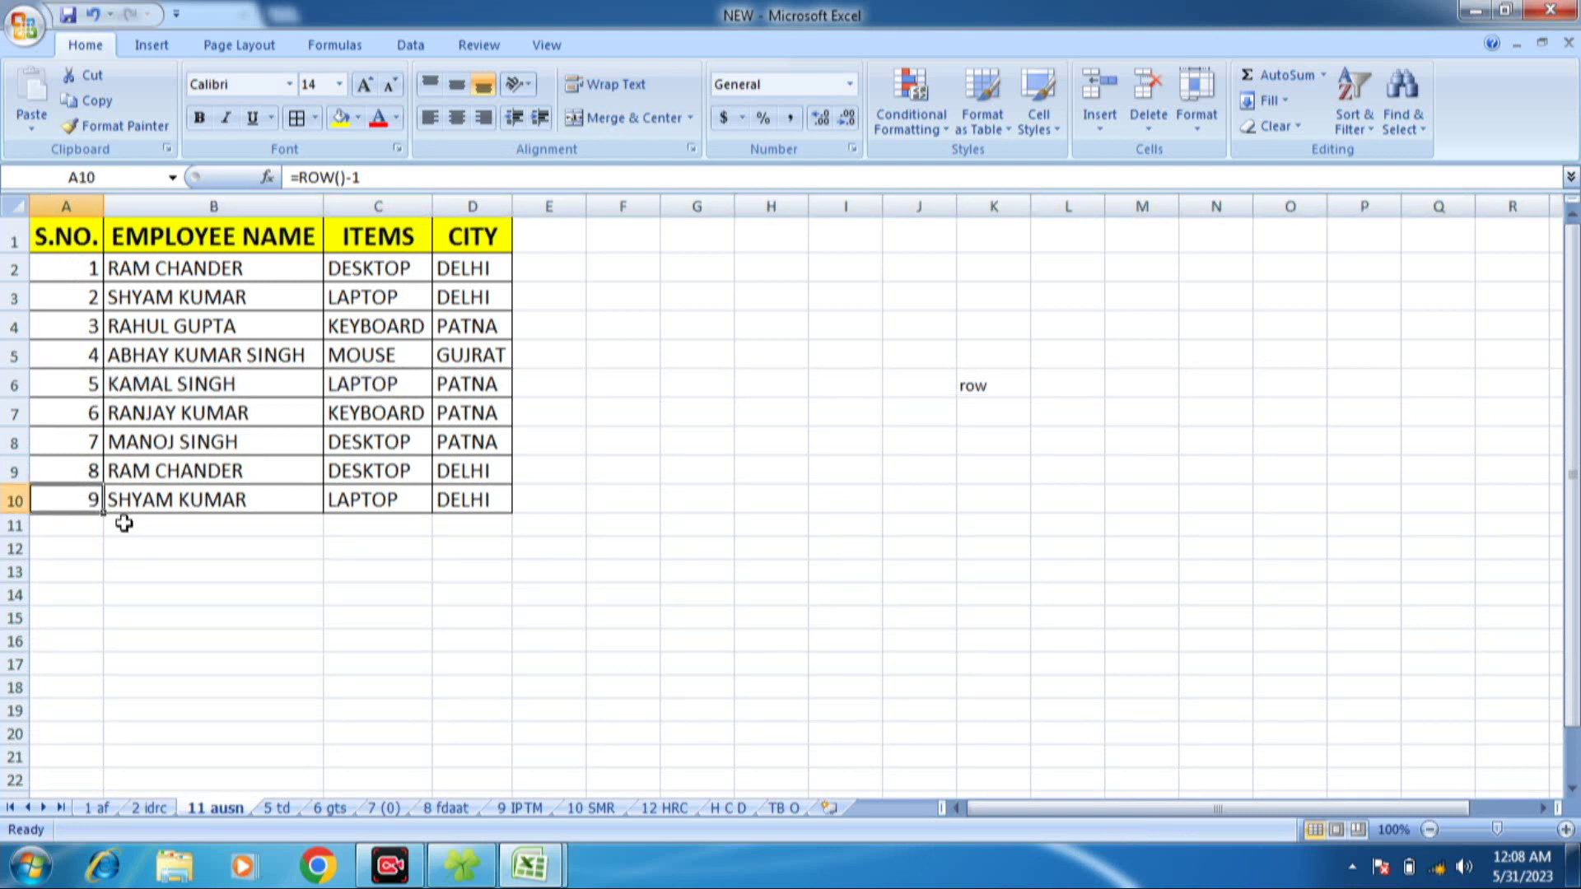
click(6, 327)
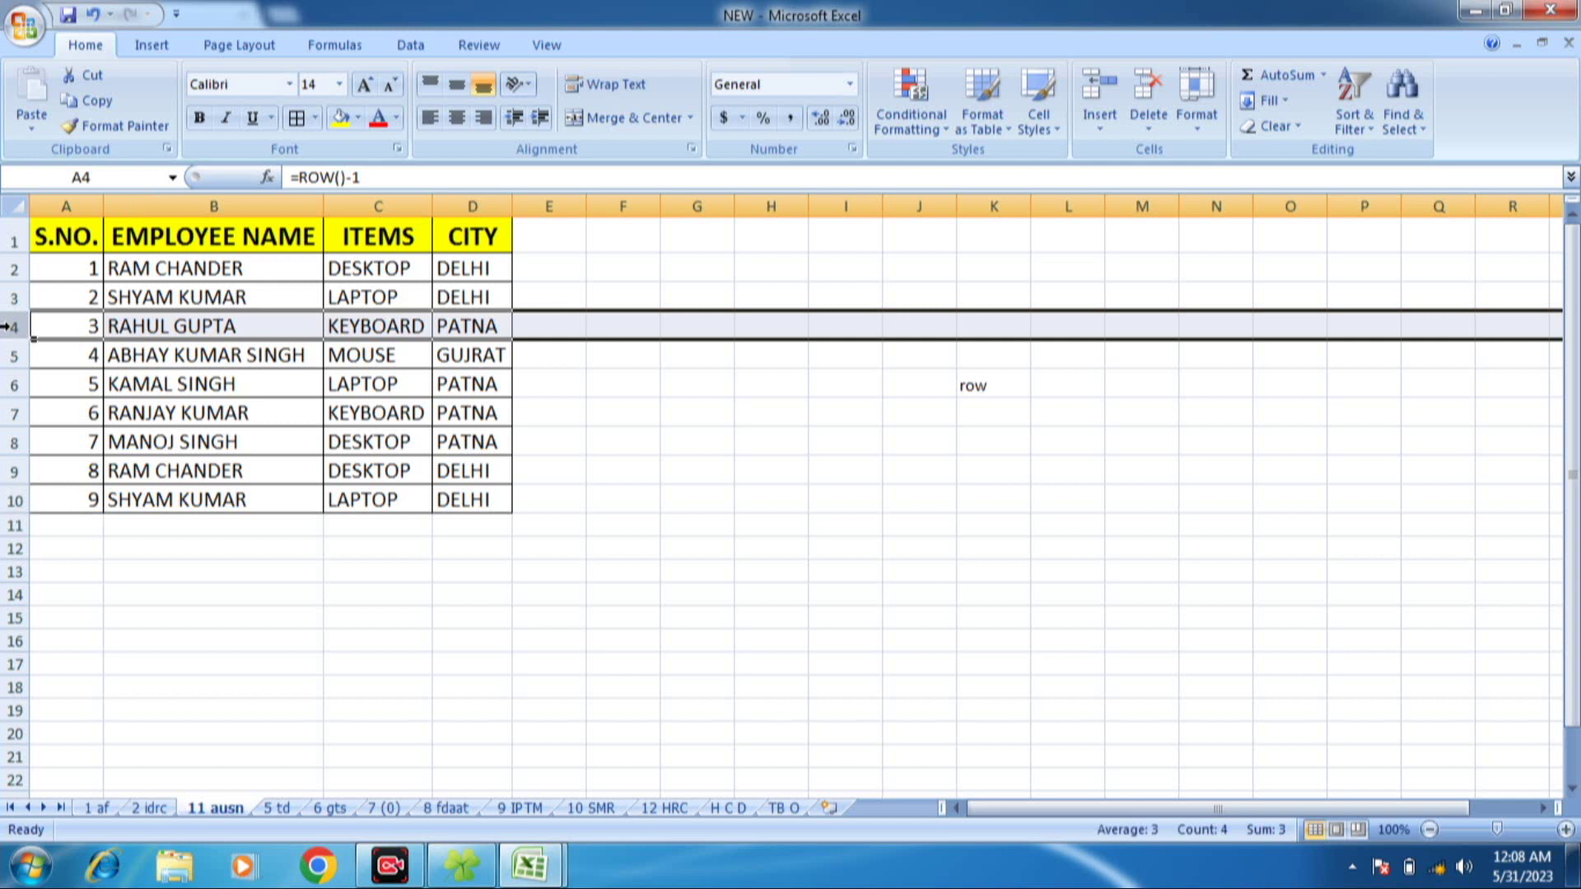
key(ctrl+minus)
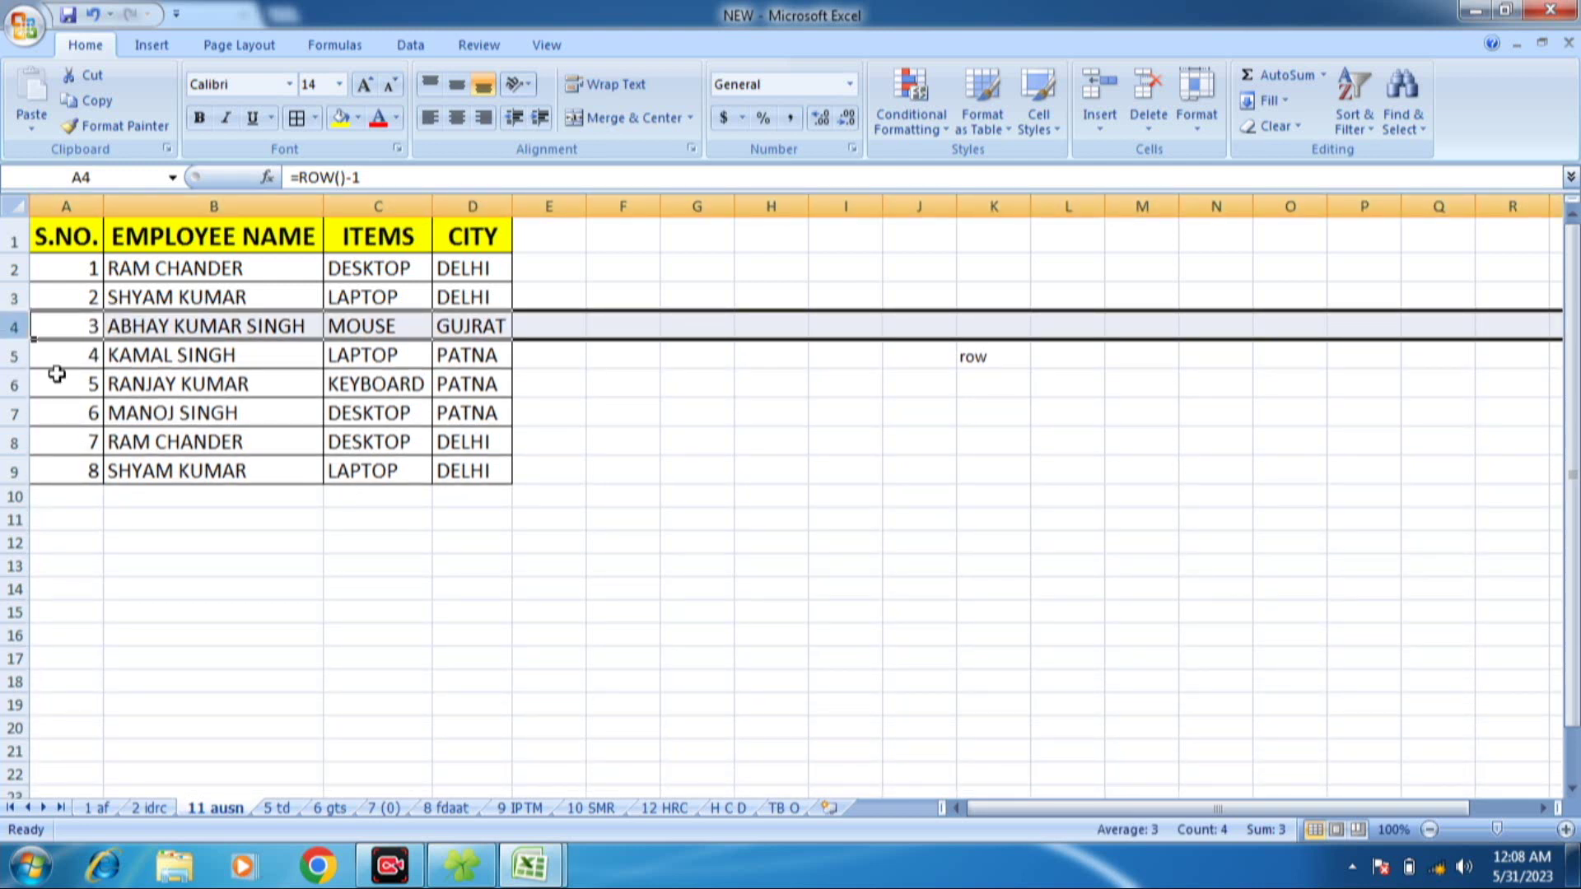
click(80, 275)
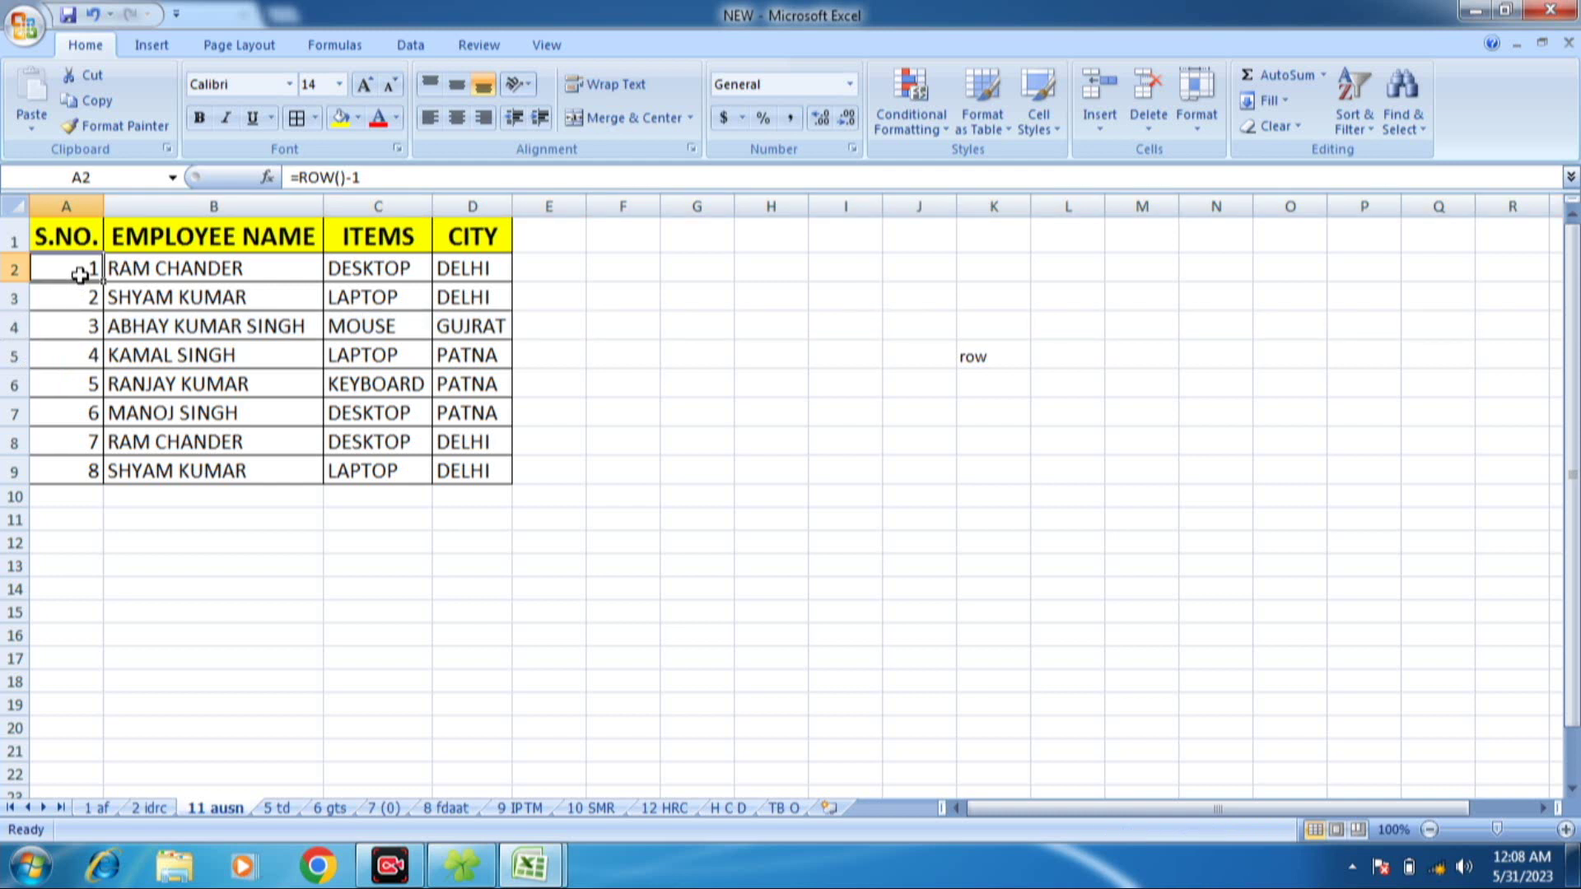
click(129, 346)
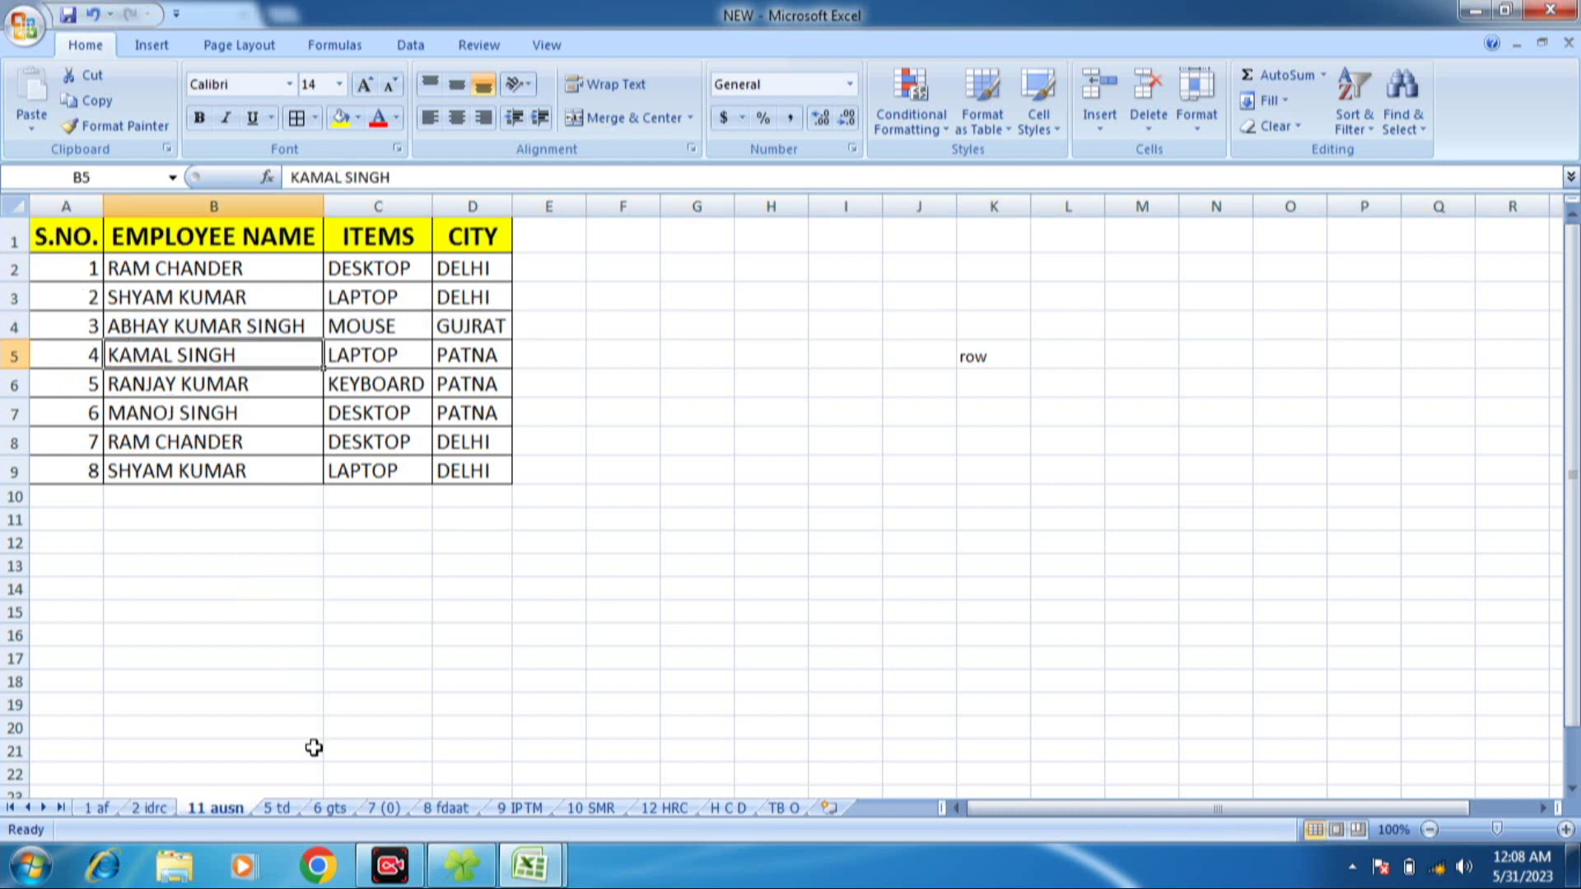
click(284, 807)
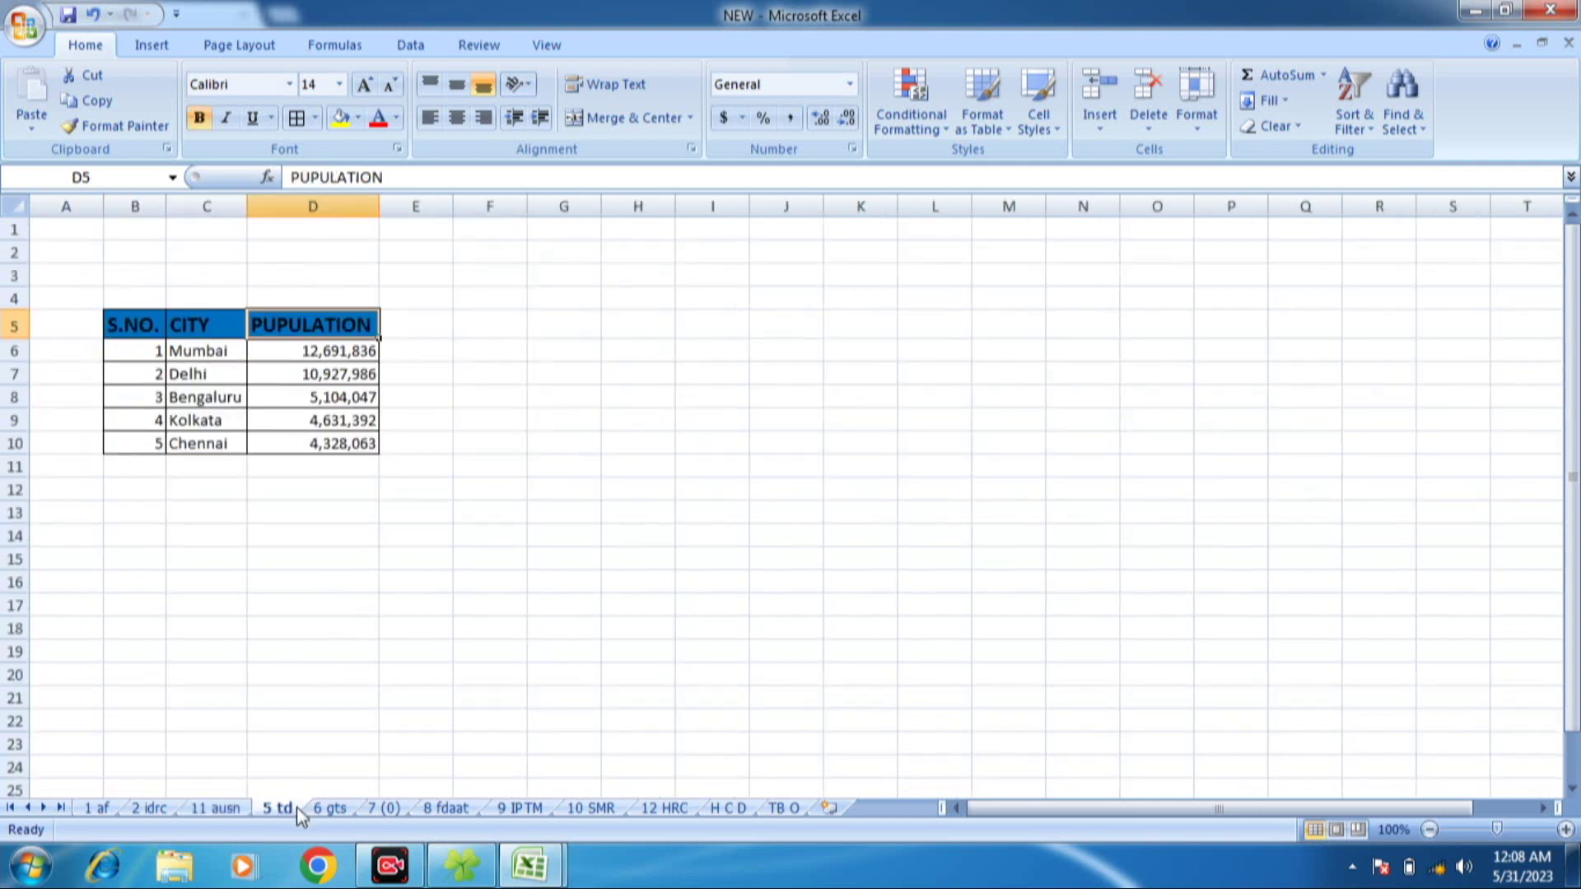
- Inspect the city population table and the empty area around G7
click(190, 326)
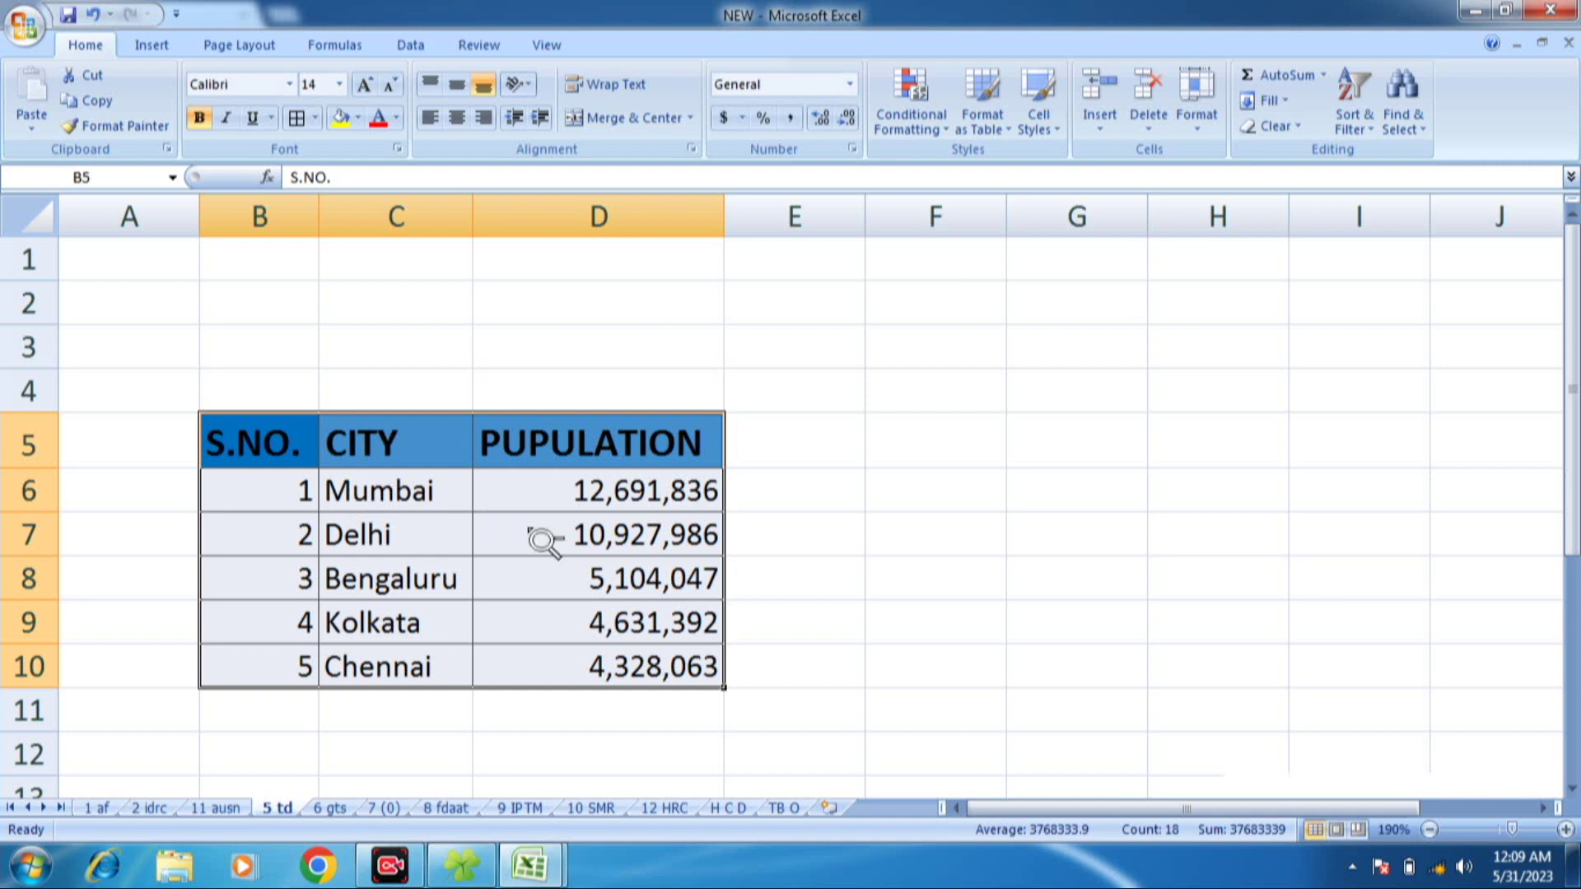
scroll(528, 531, down, 4)
click(420, 392)
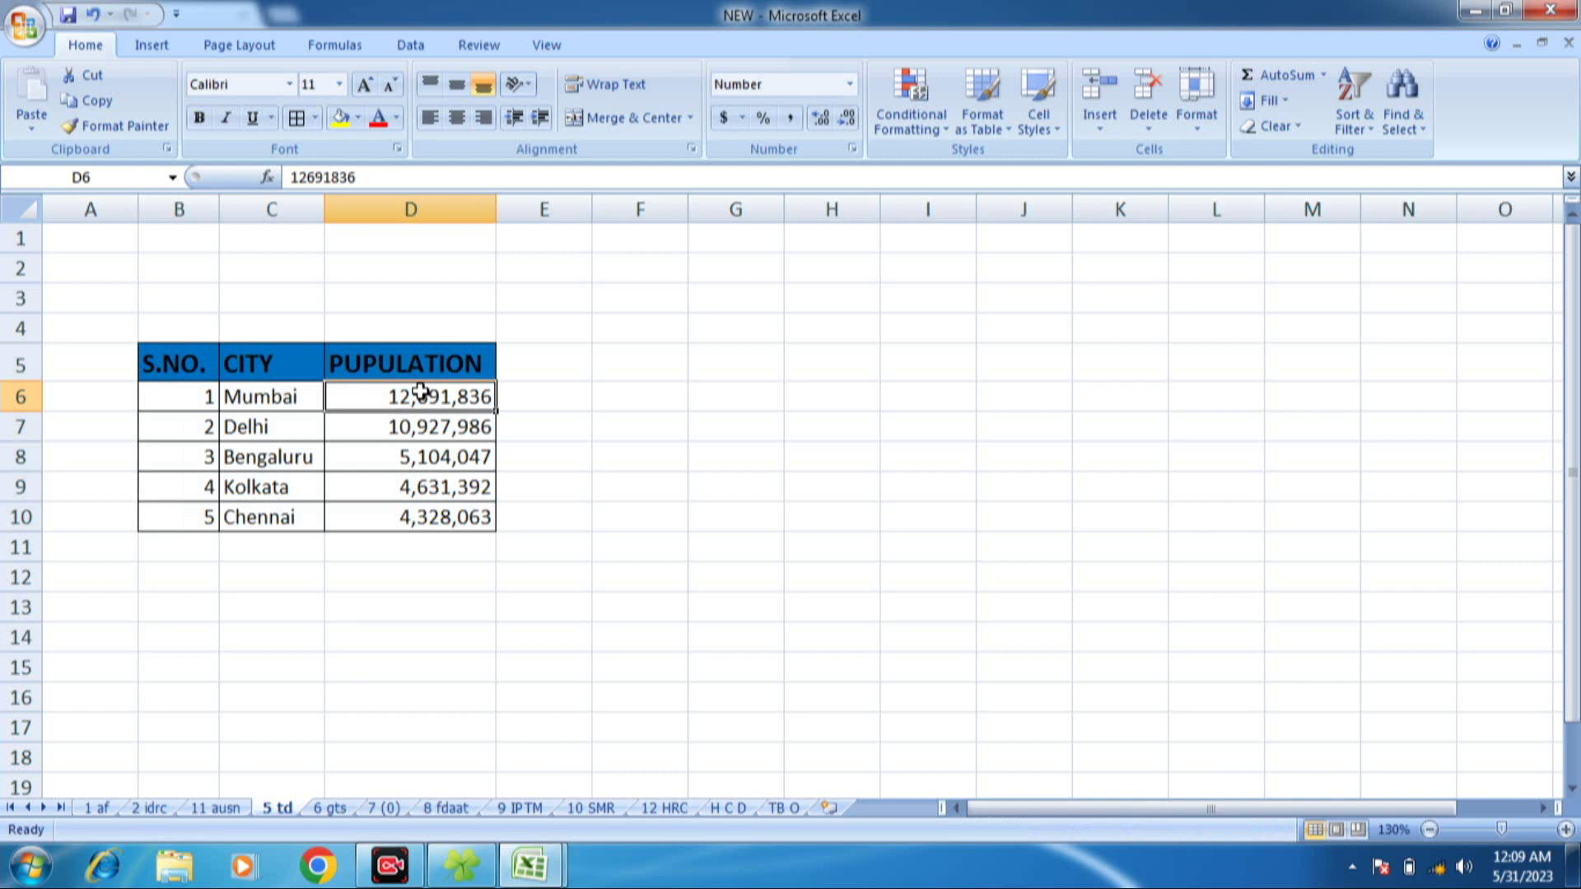
click(613, 422)
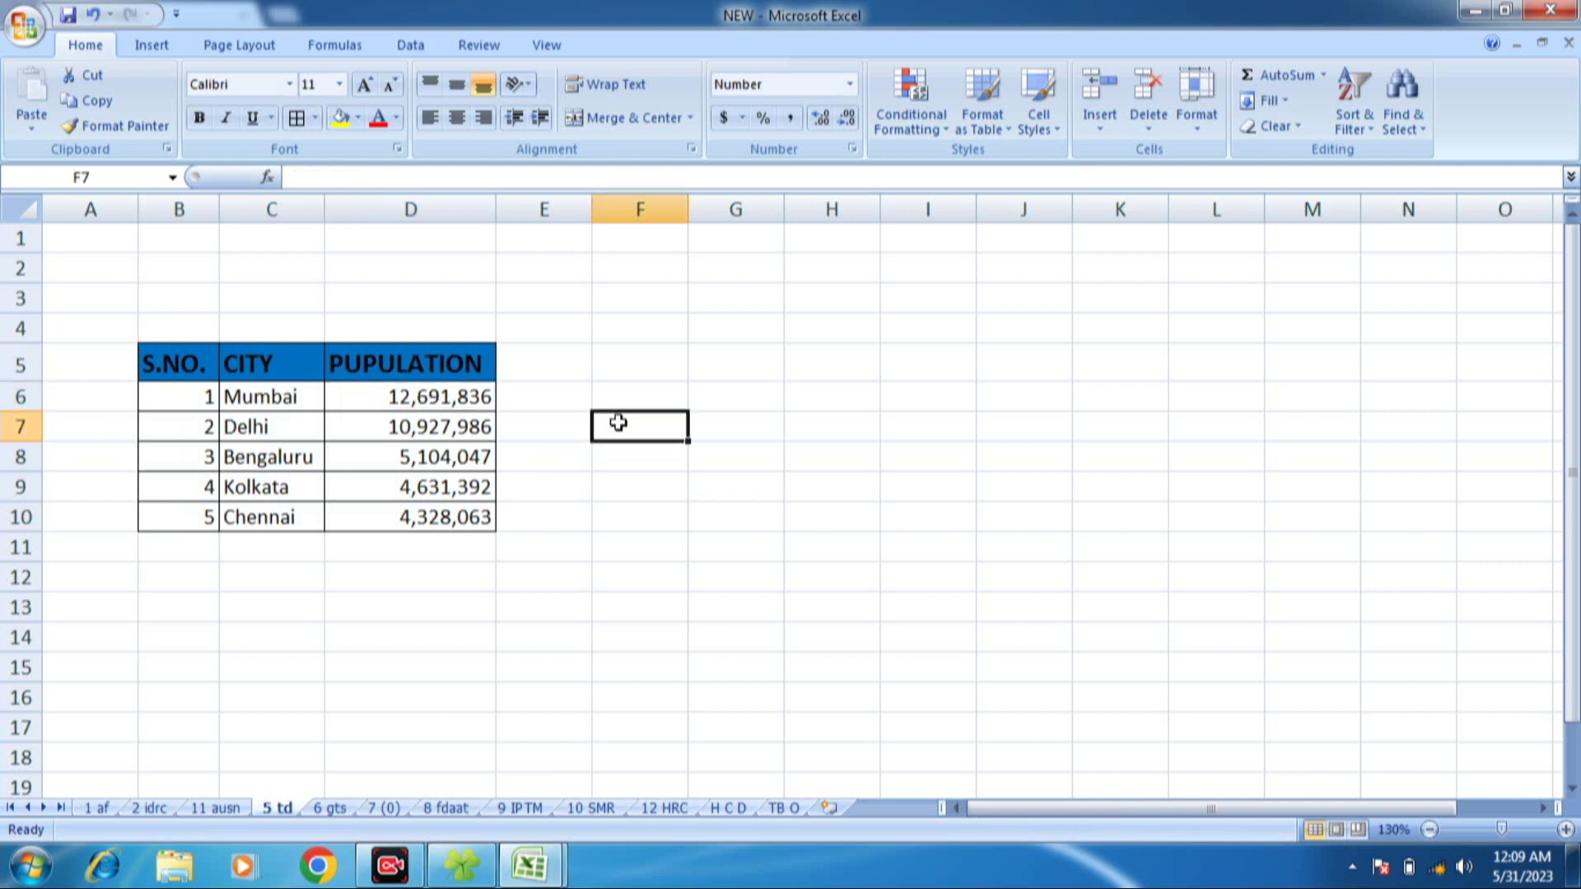
click(632, 458)
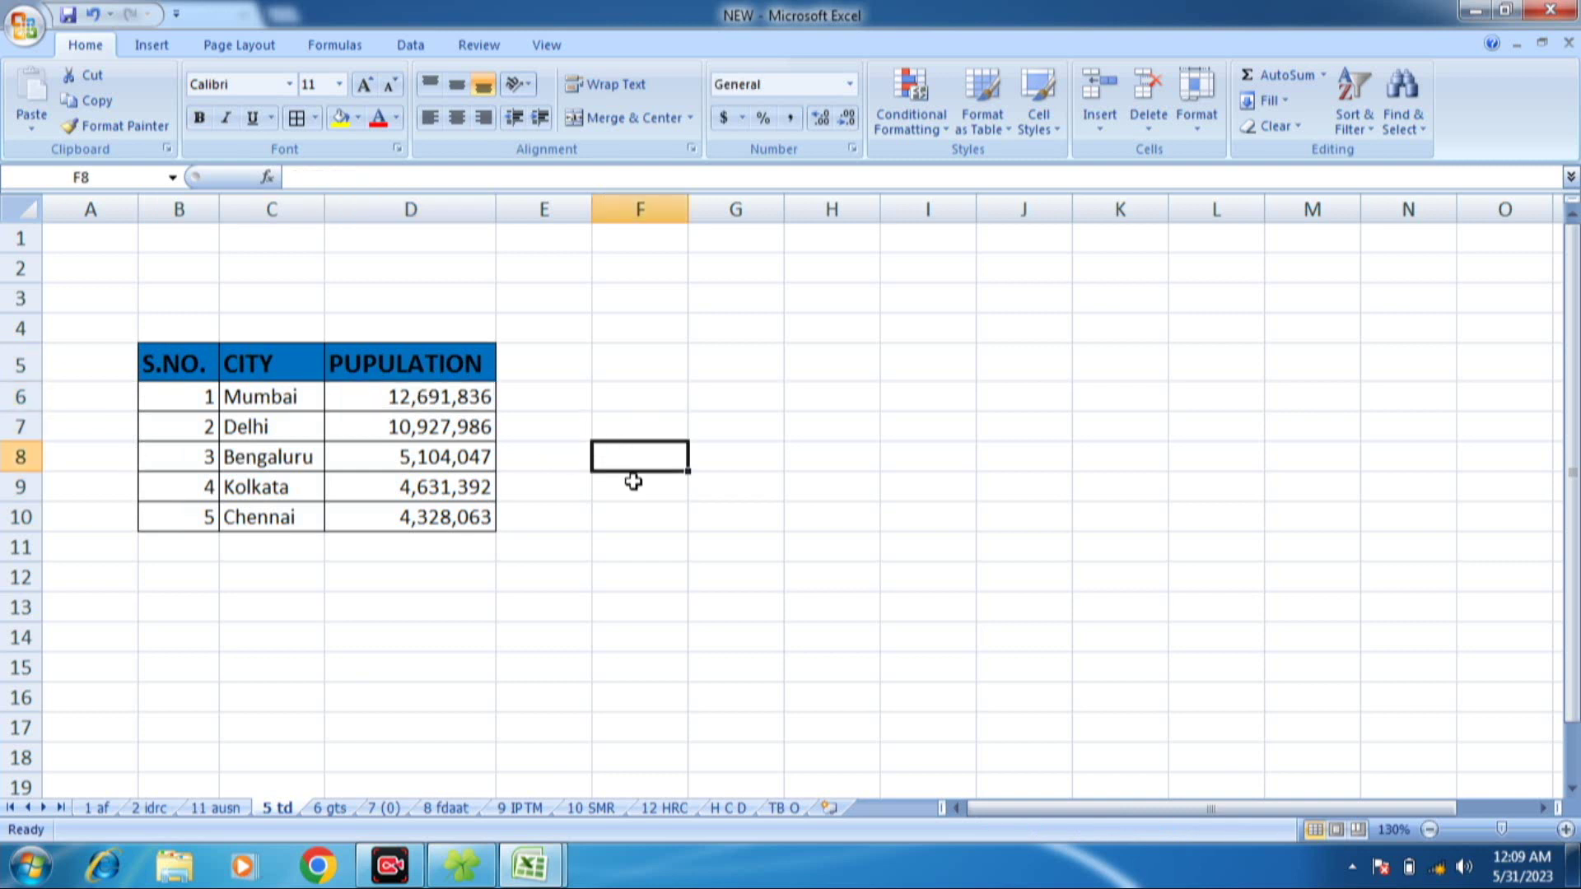
click(633, 494)
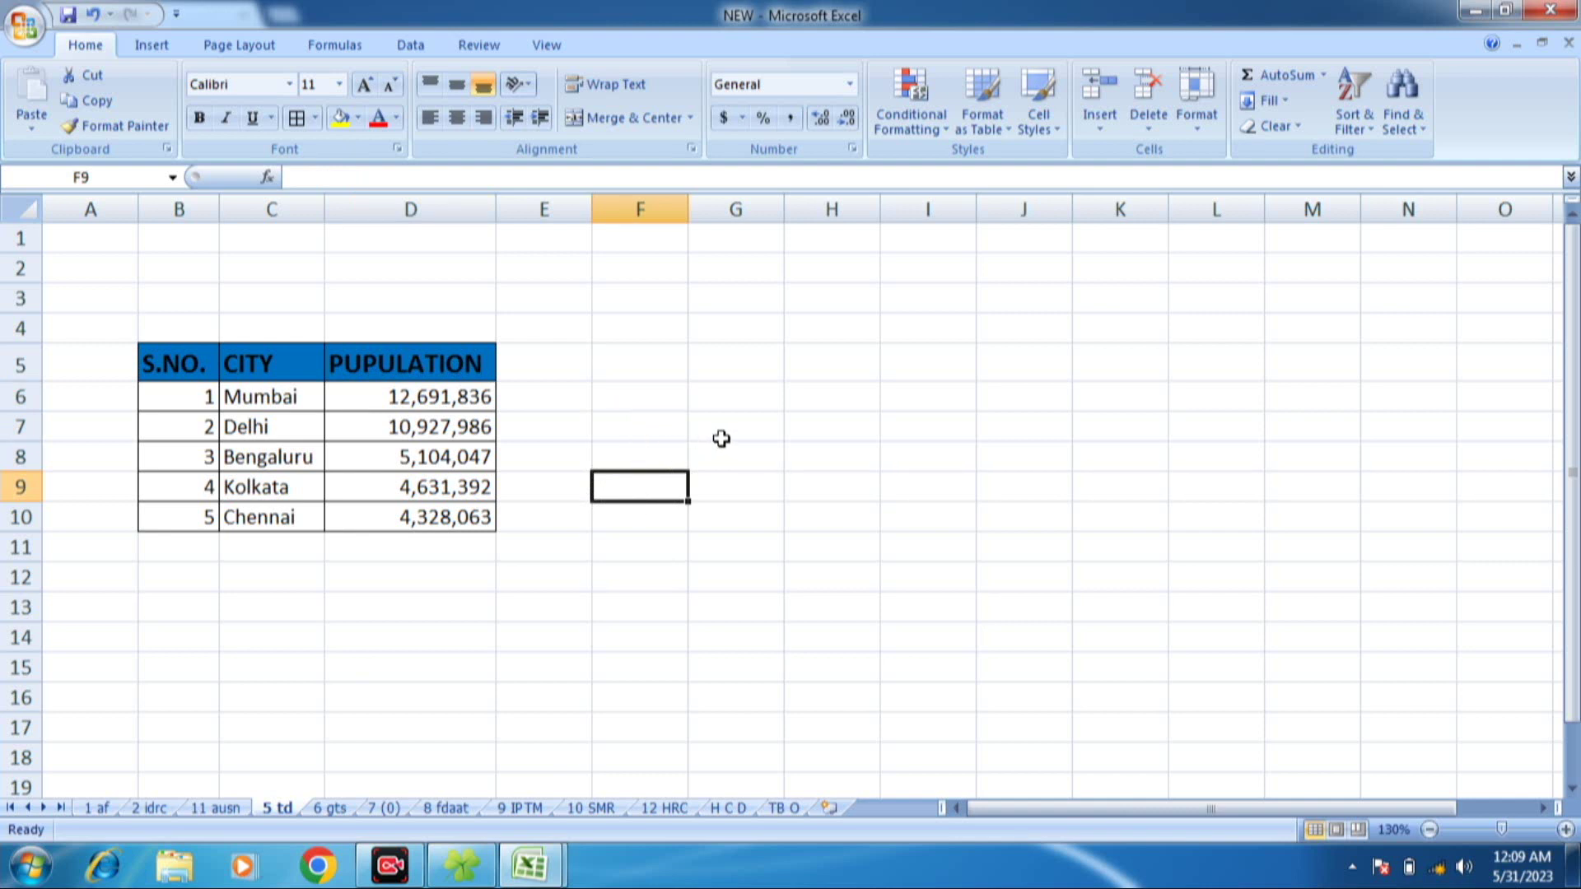
click(745, 423)
click(807, 427)
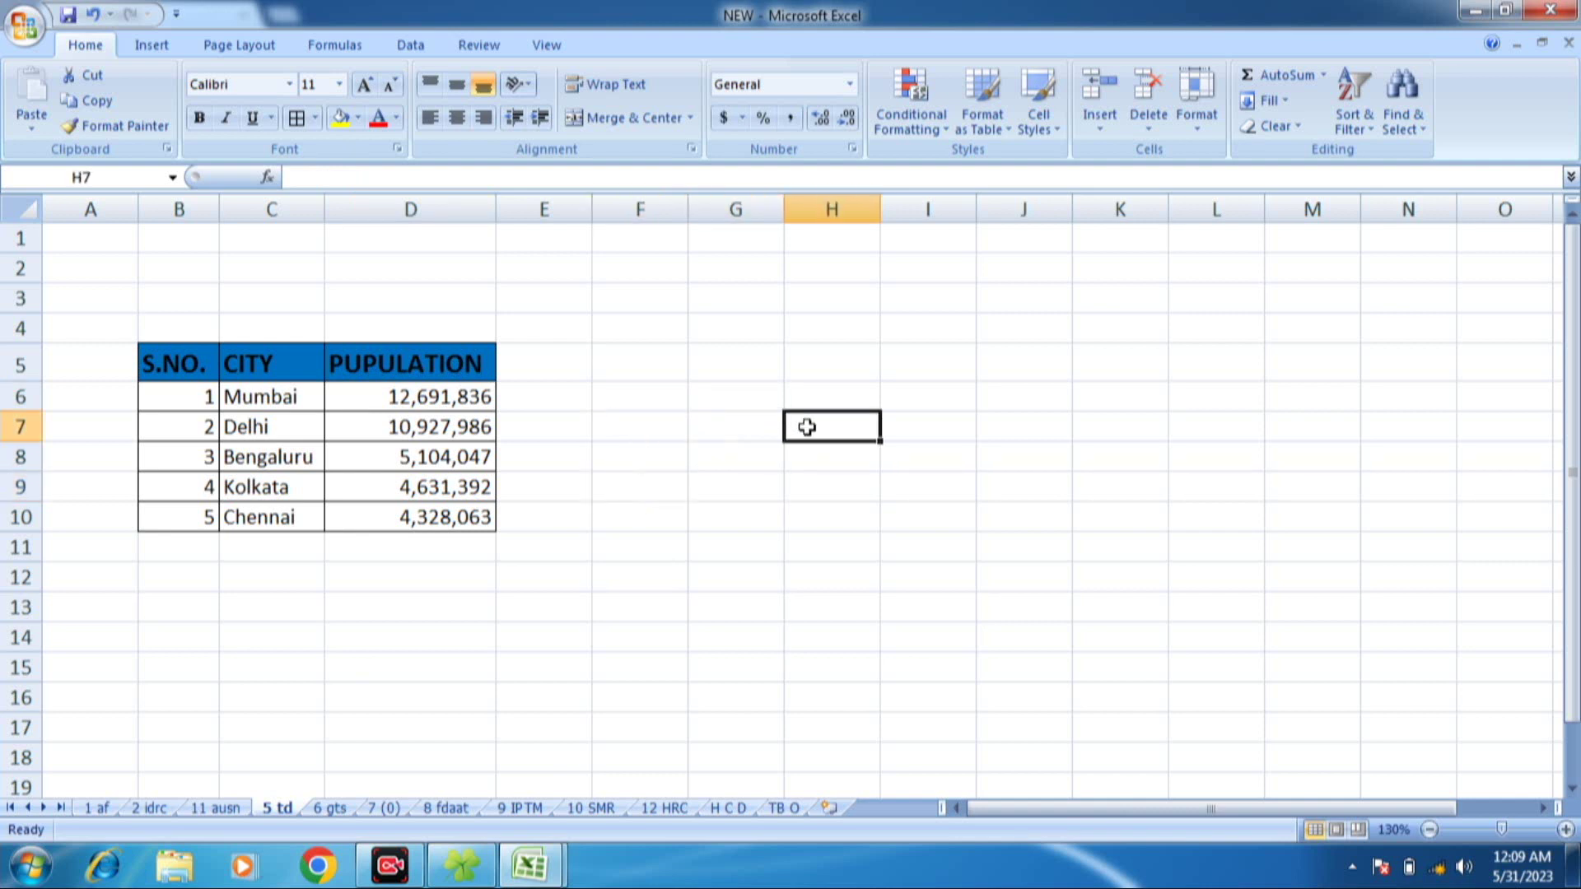
drag(710, 458, 1161, 459)
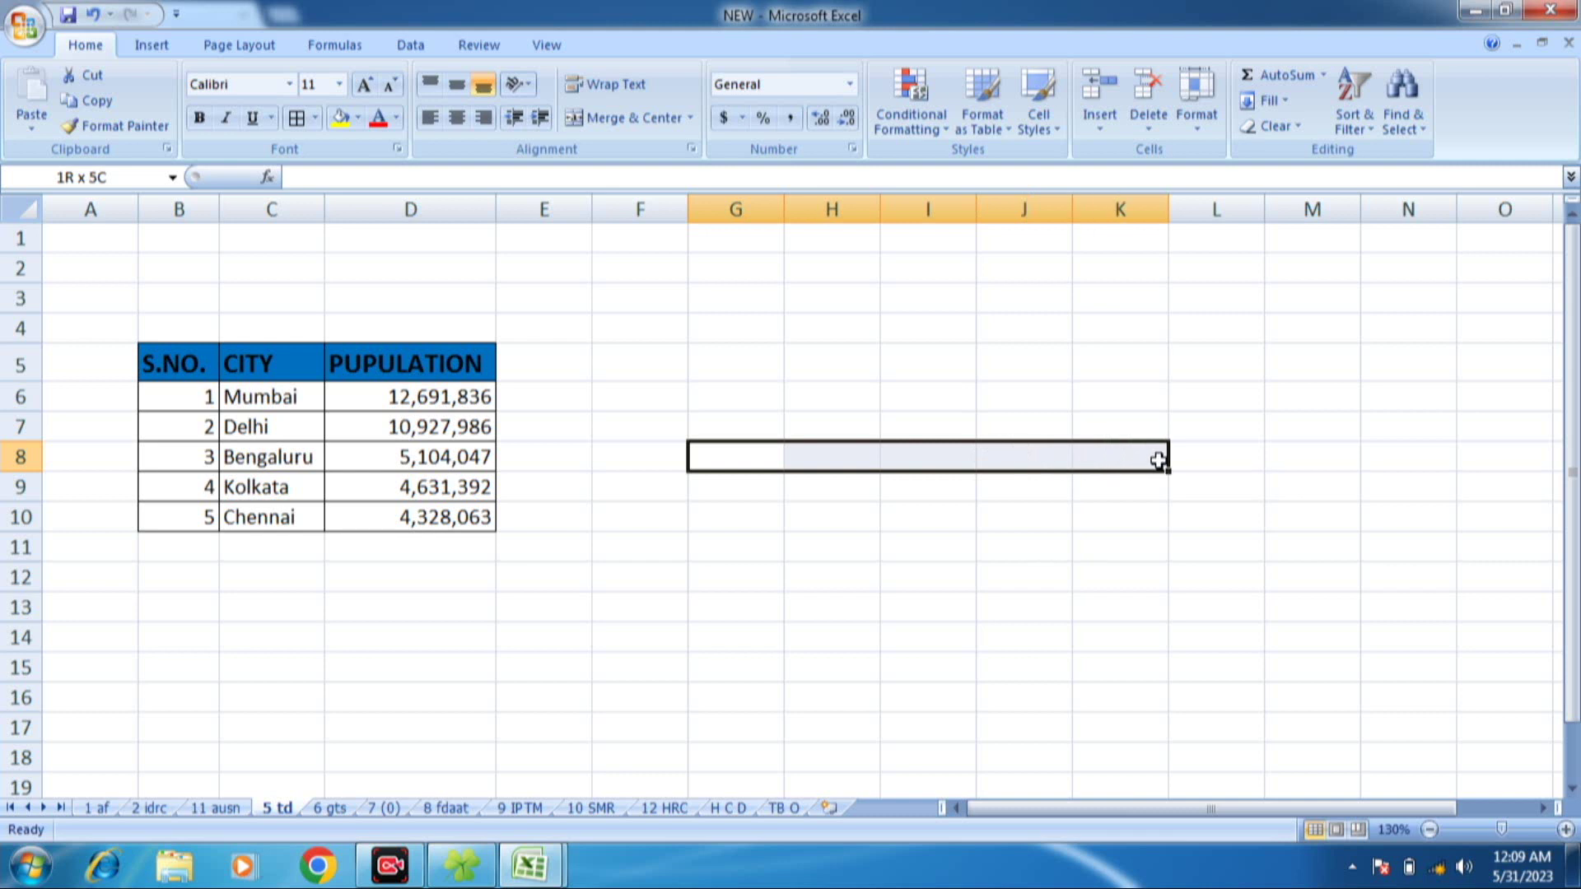
drag(769, 491, 1123, 497)
click(748, 455)
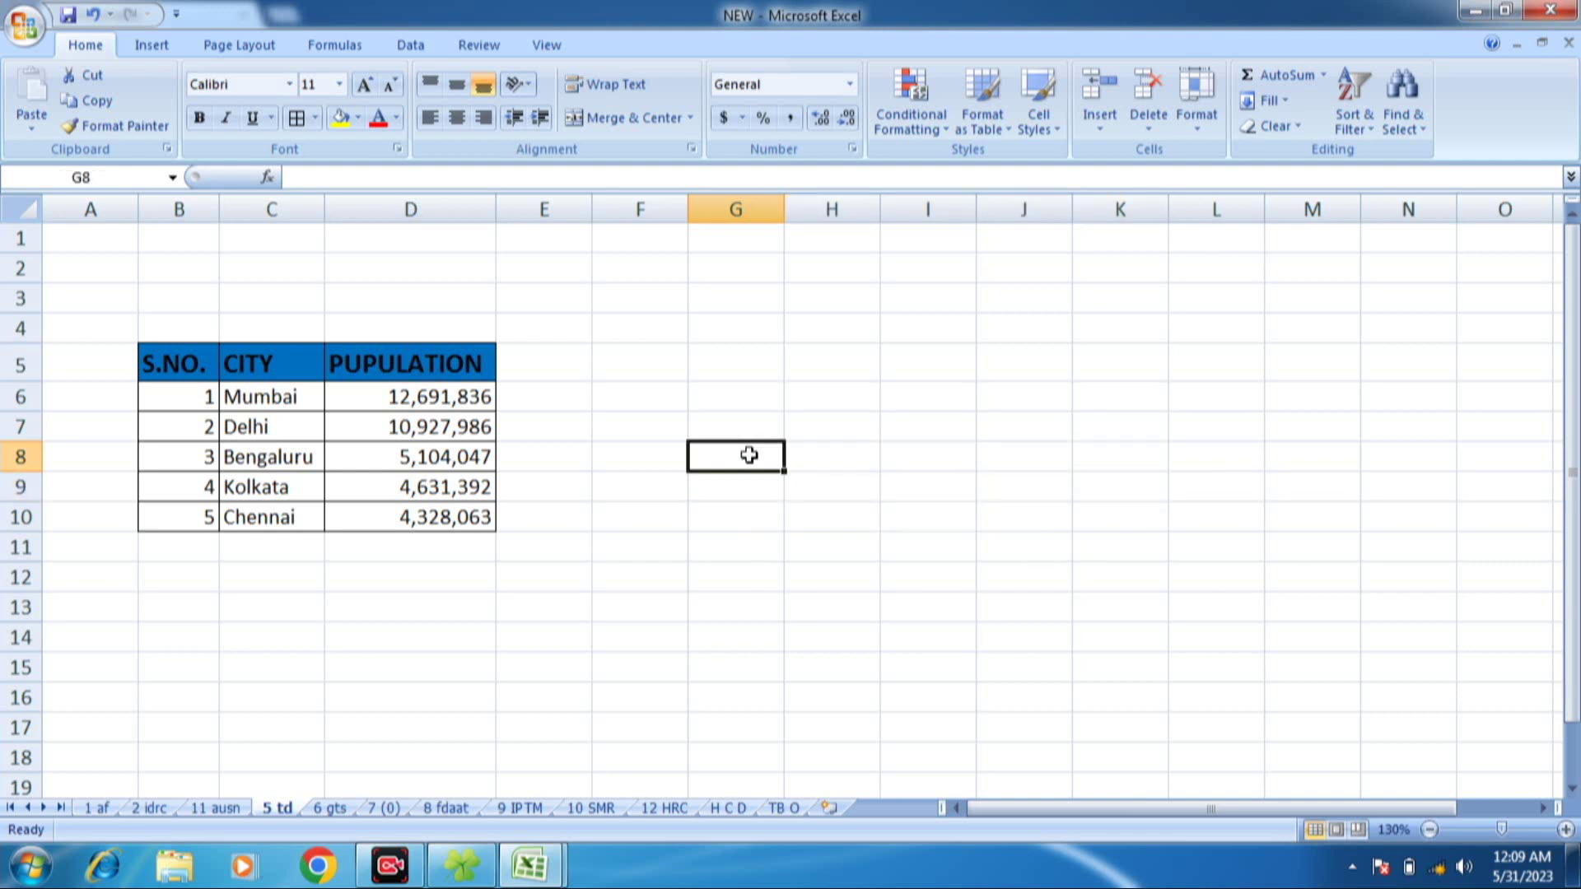
- Copy the population table and paste it transposed at G7 via Paste Special
drag(177, 367, 425, 517)
key(ctrl+c)
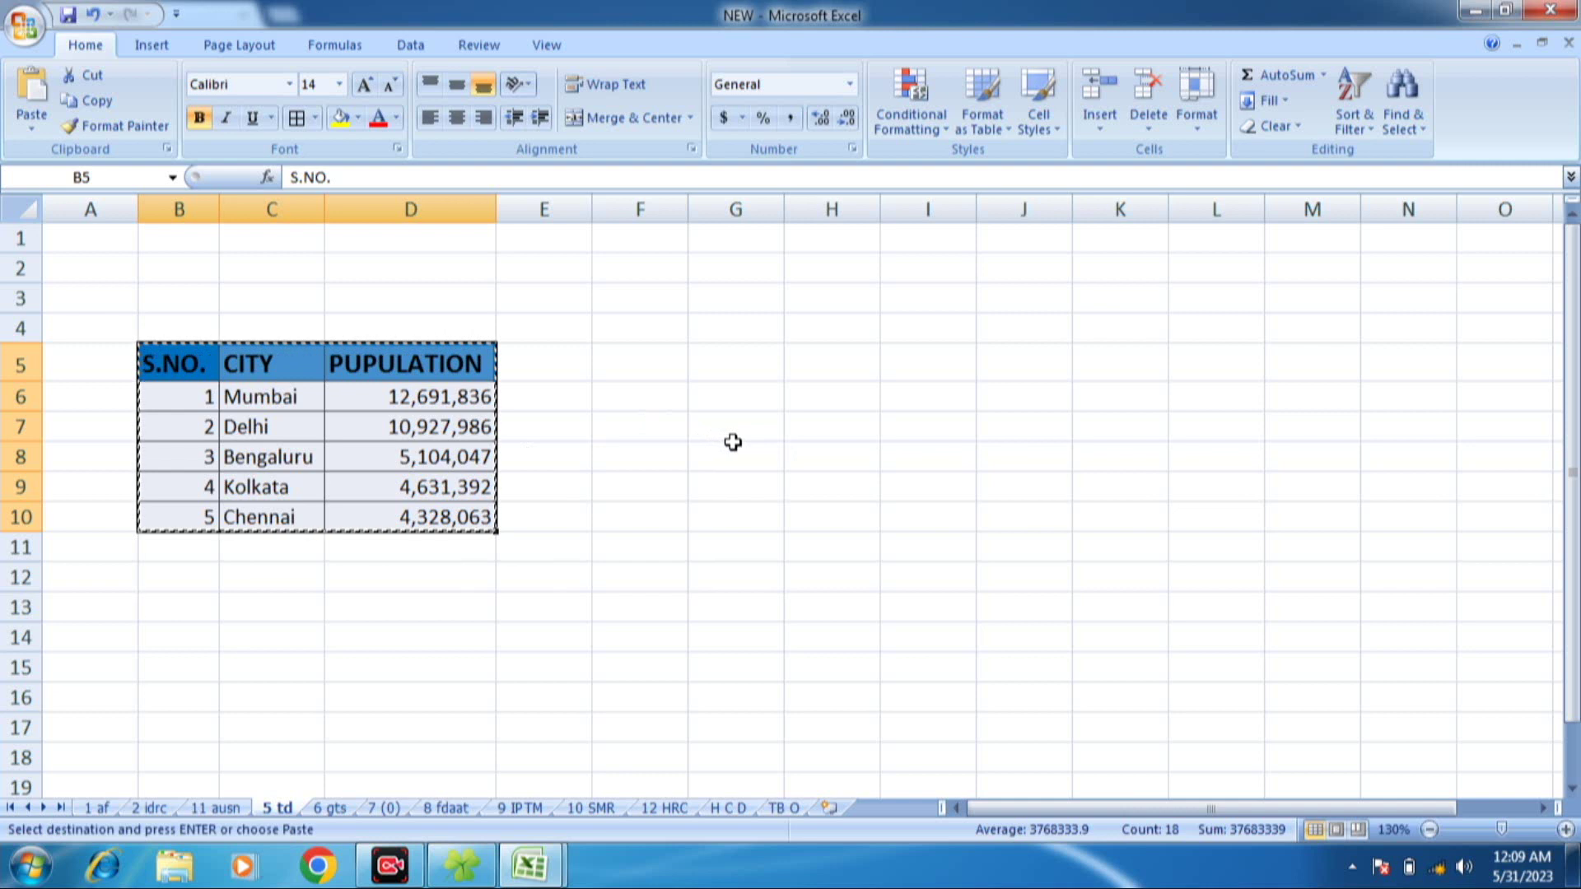
click(741, 429)
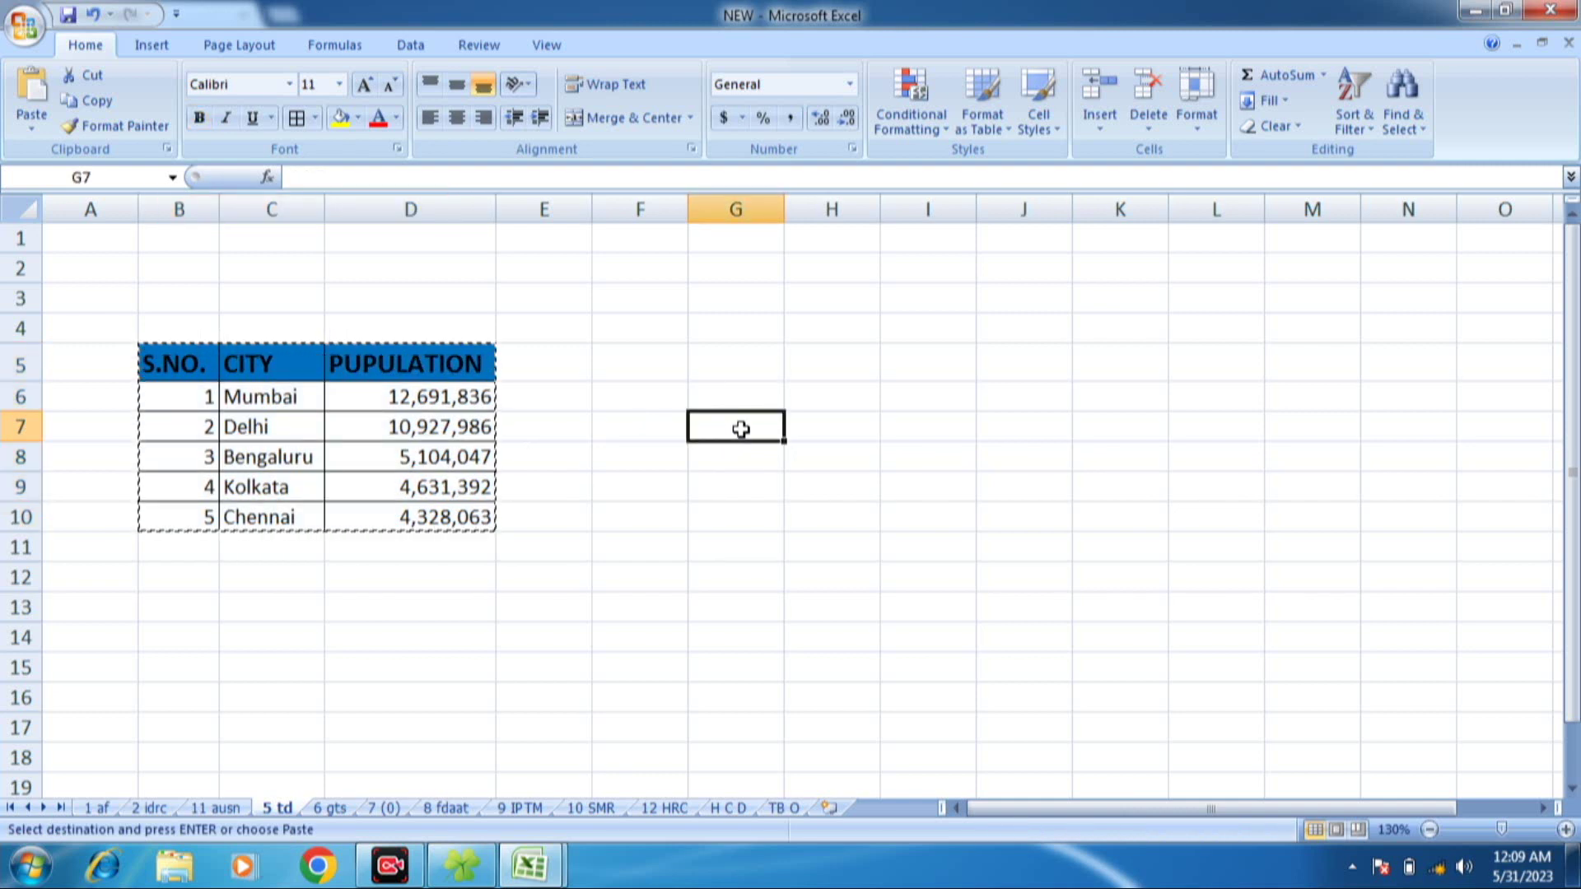
right_click(741, 429)
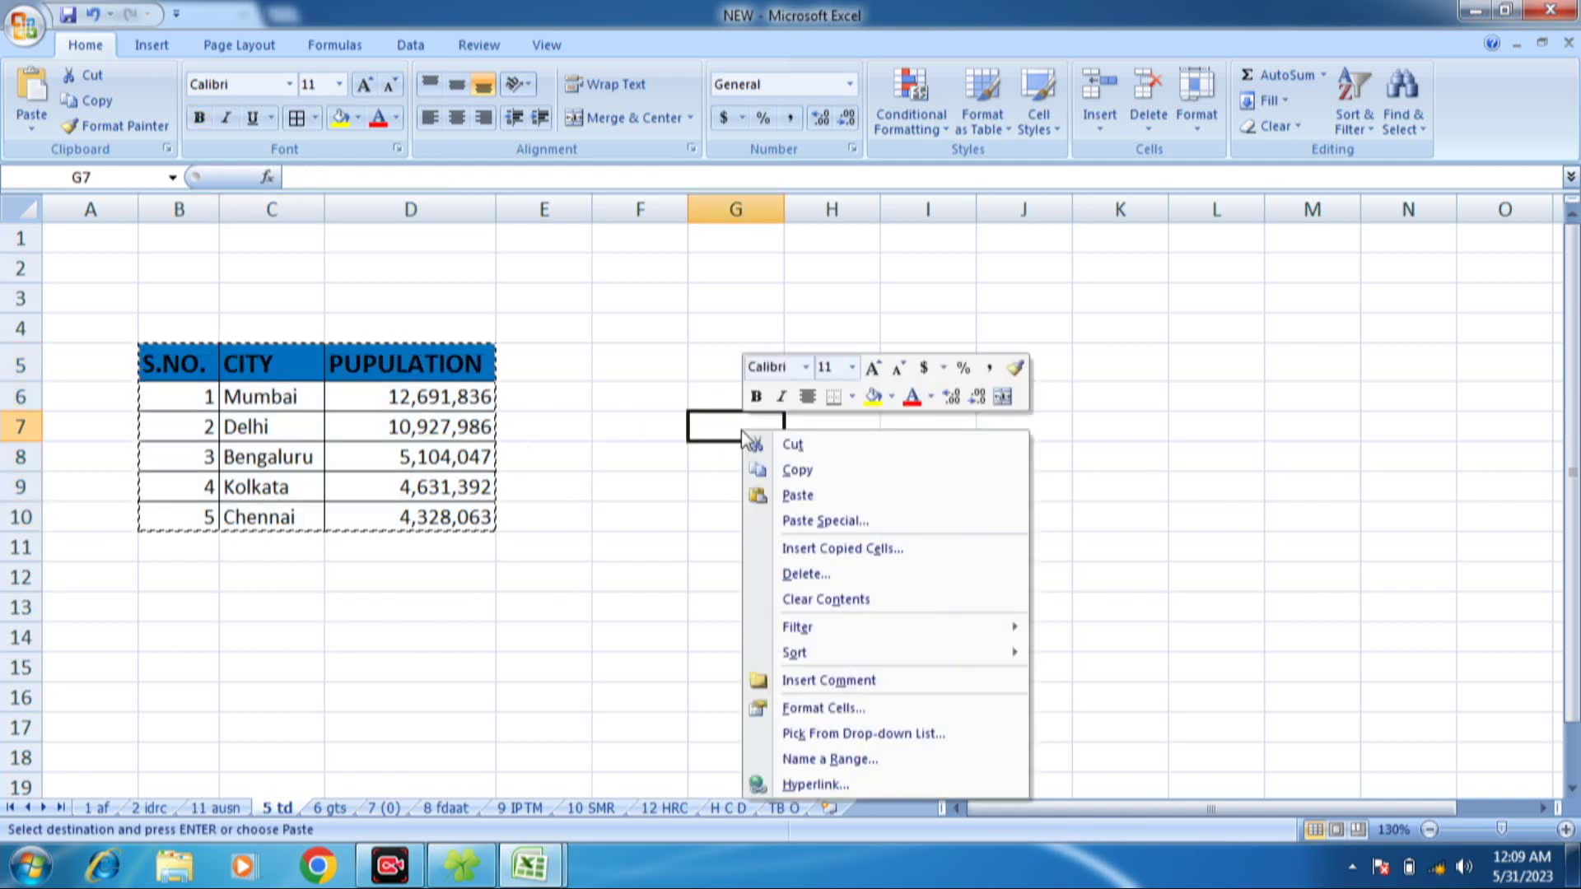
click(802, 524)
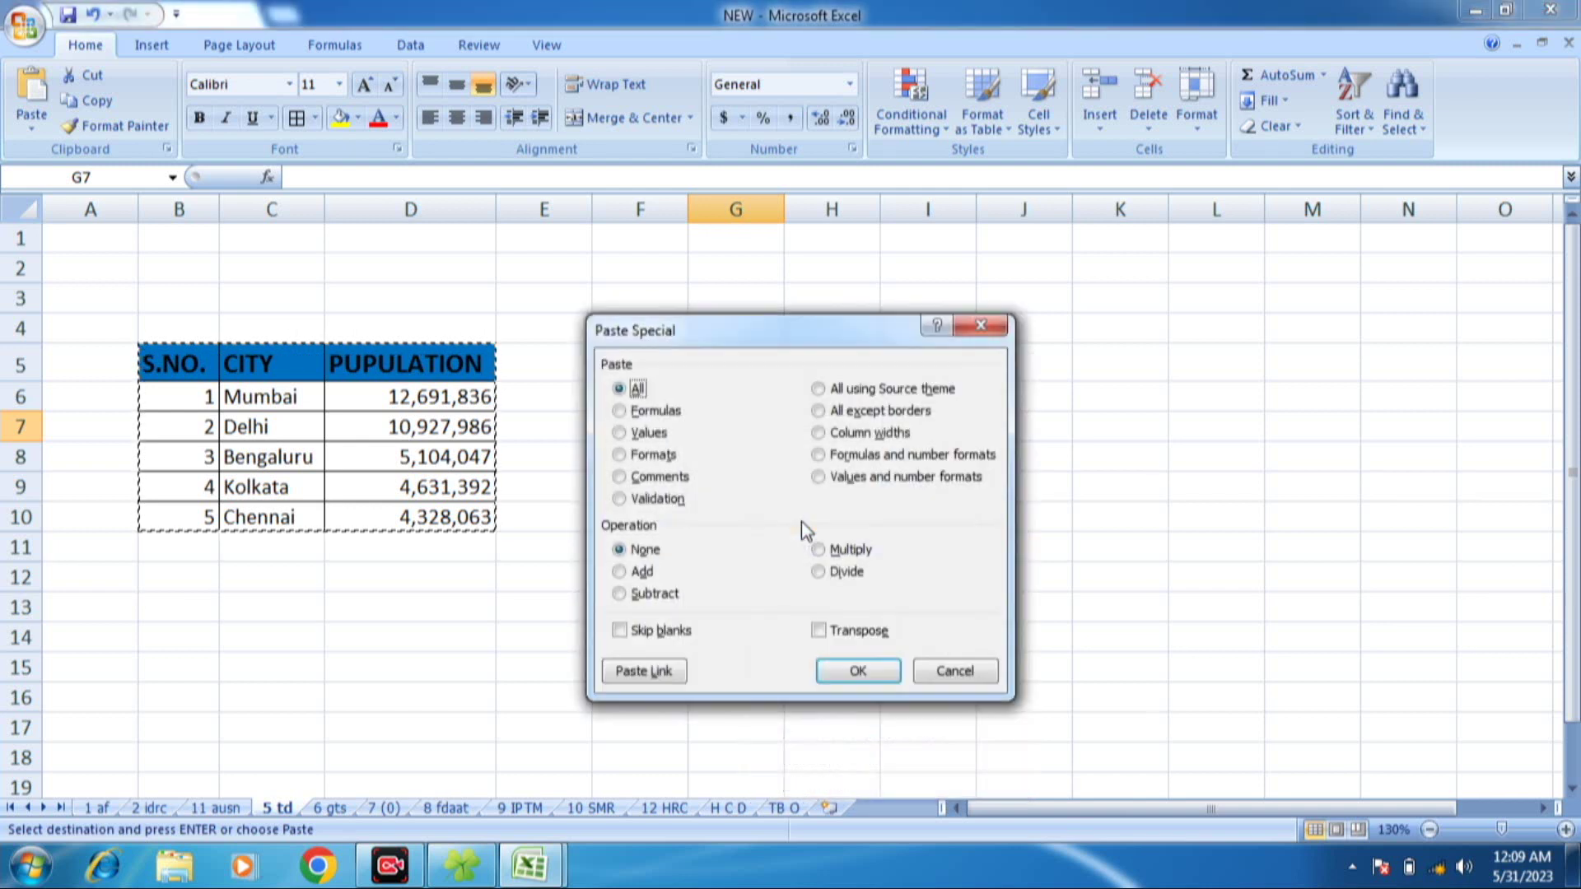
click(819, 632)
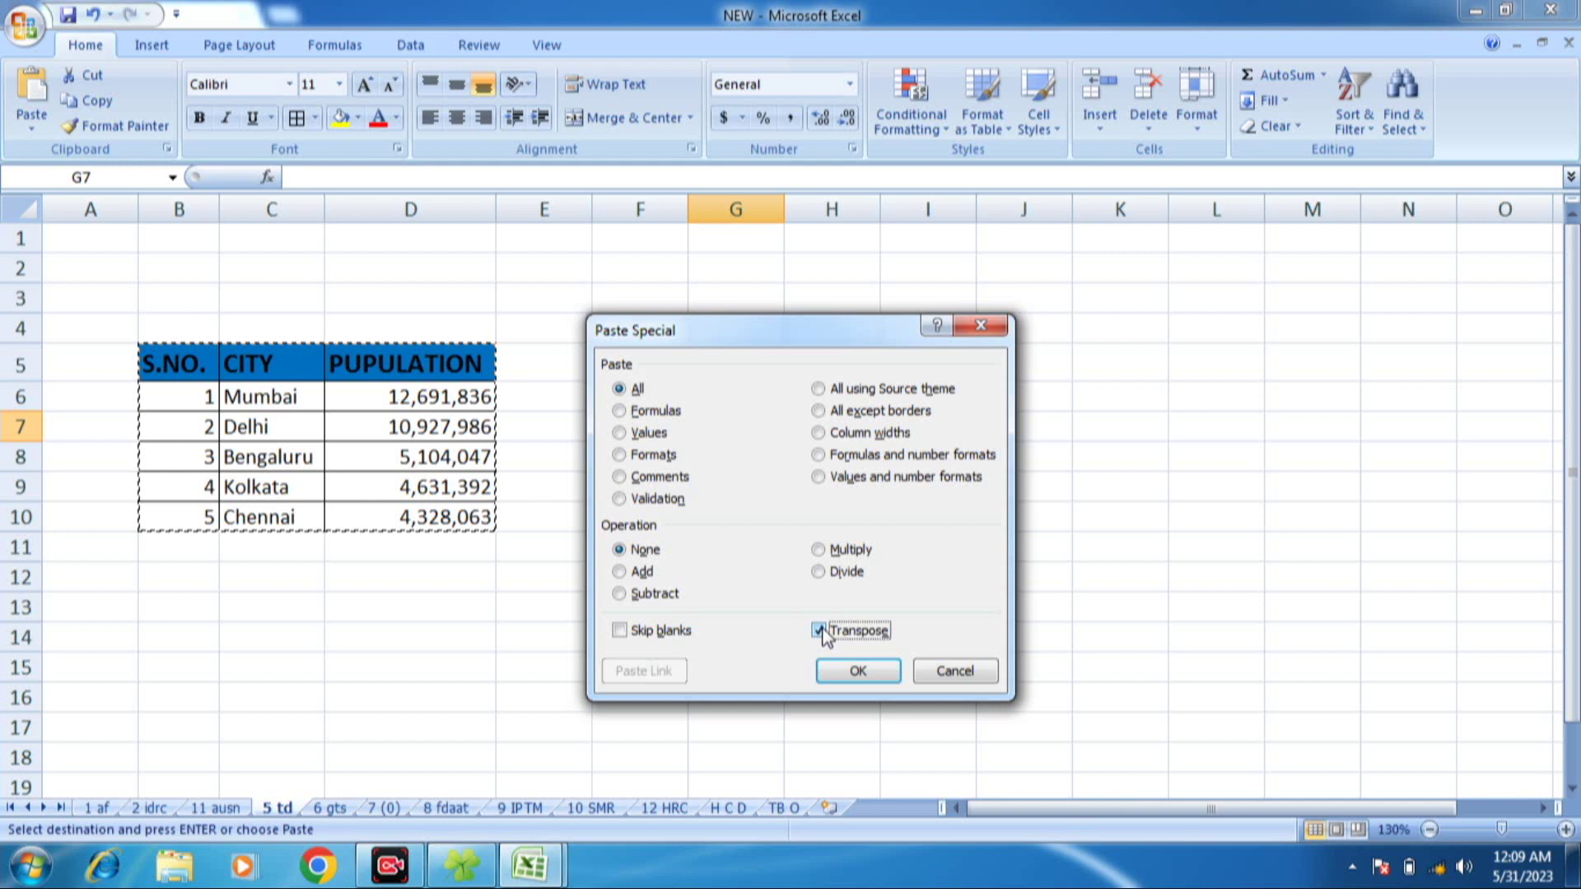
click(858, 675)
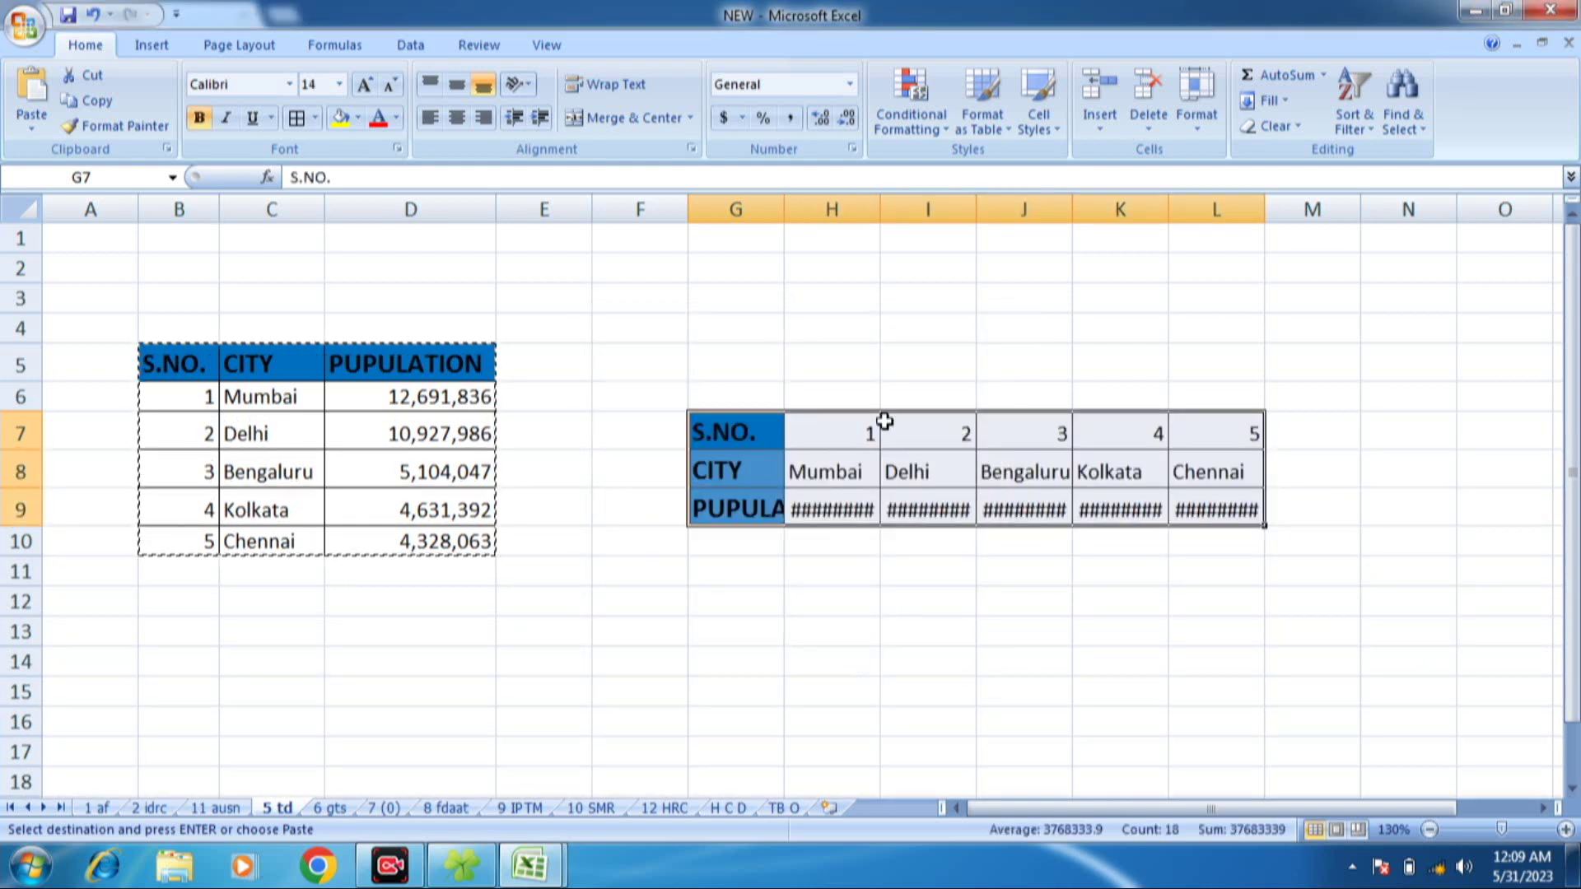
- Auto-fit all columns so the populations show fully, and clear the copy marquee
click(20, 207)
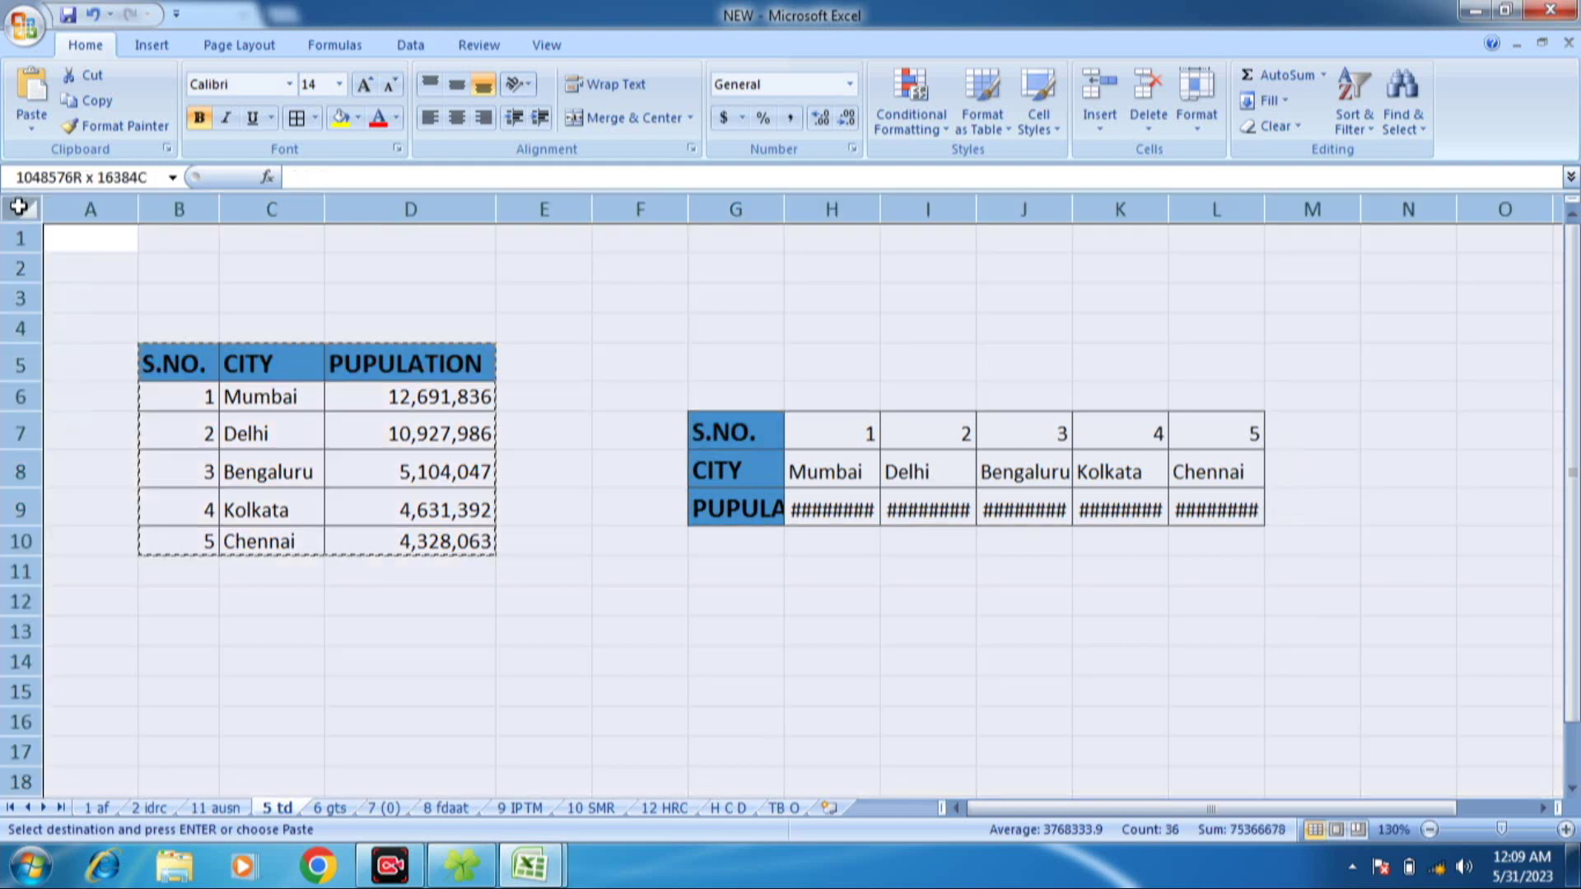
double_click(691, 201)
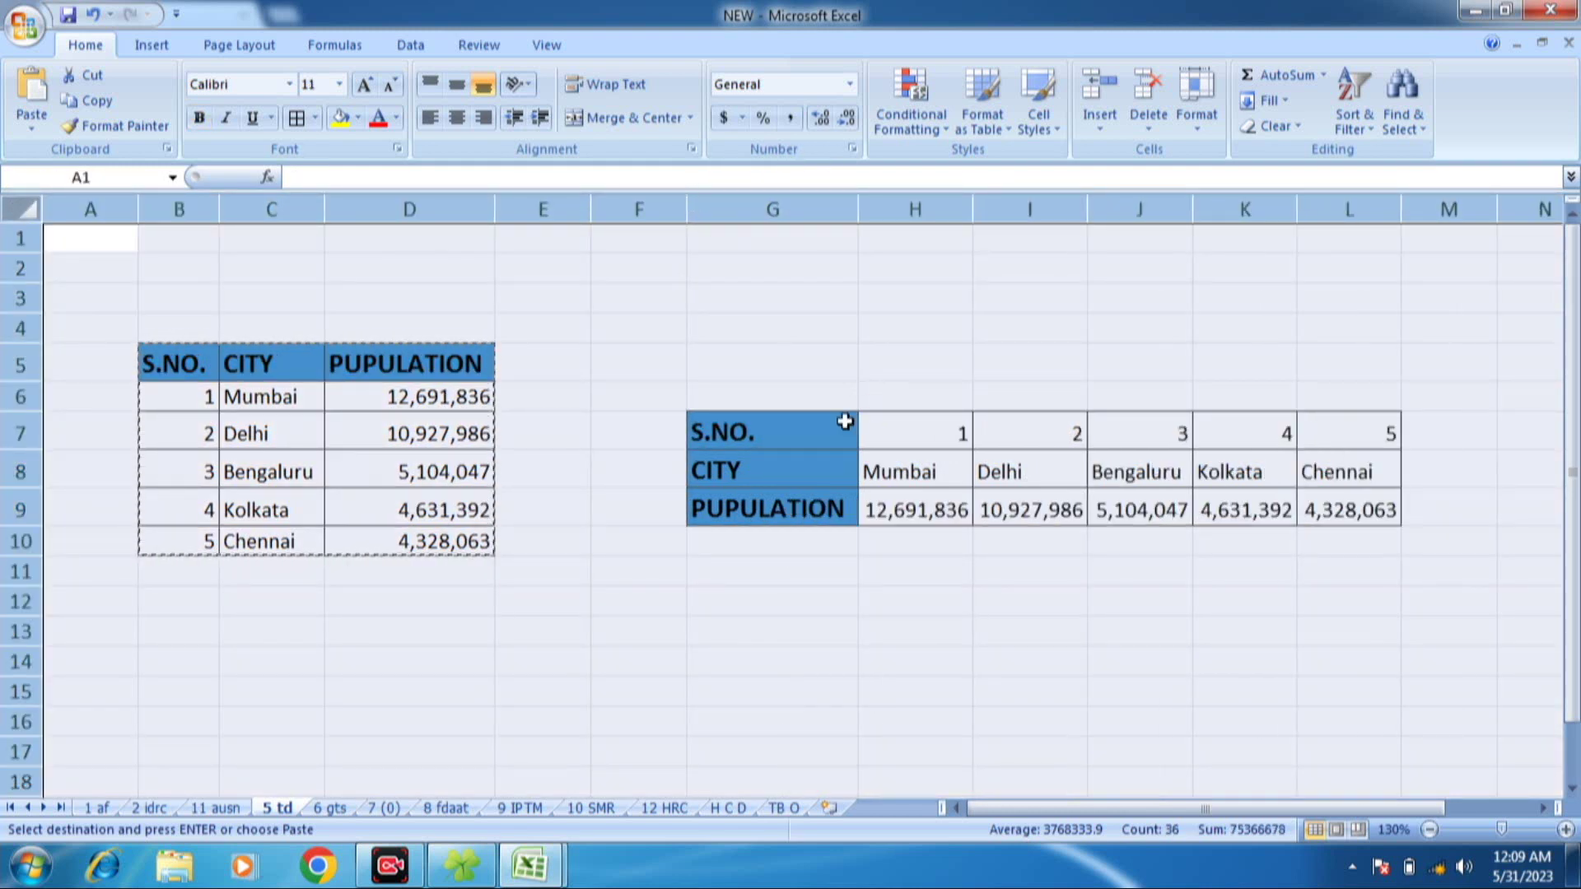
click(762, 458)
click(778, 514)
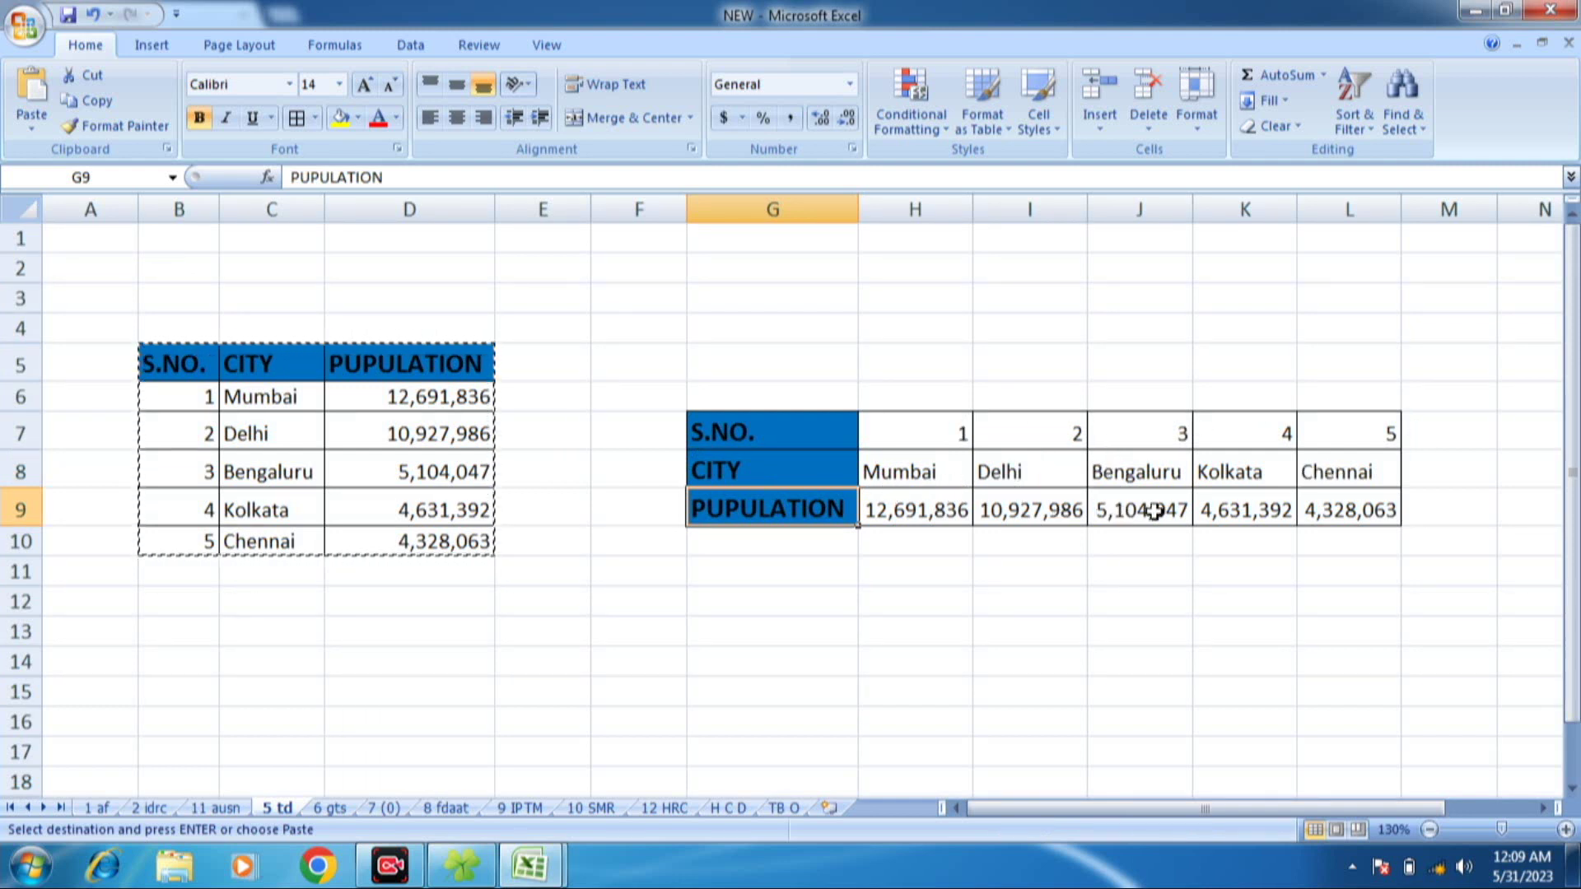
key(Escape)
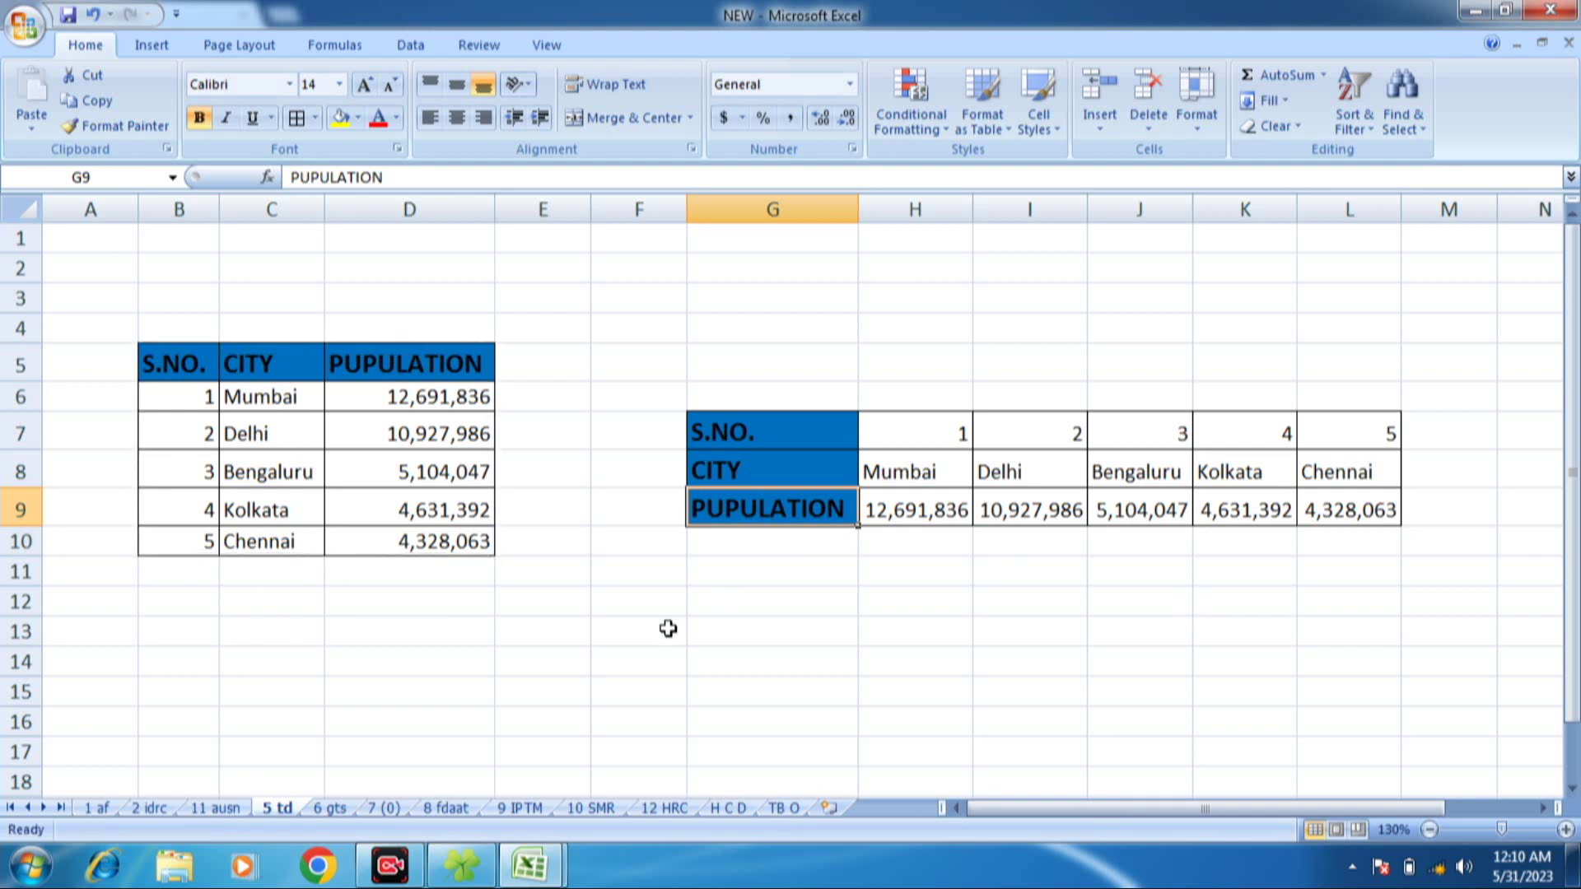
- On the 6 gts sheet, point out blank cells E7, G6, F7, E9 and G9 within E5:H13
click(330, 808)
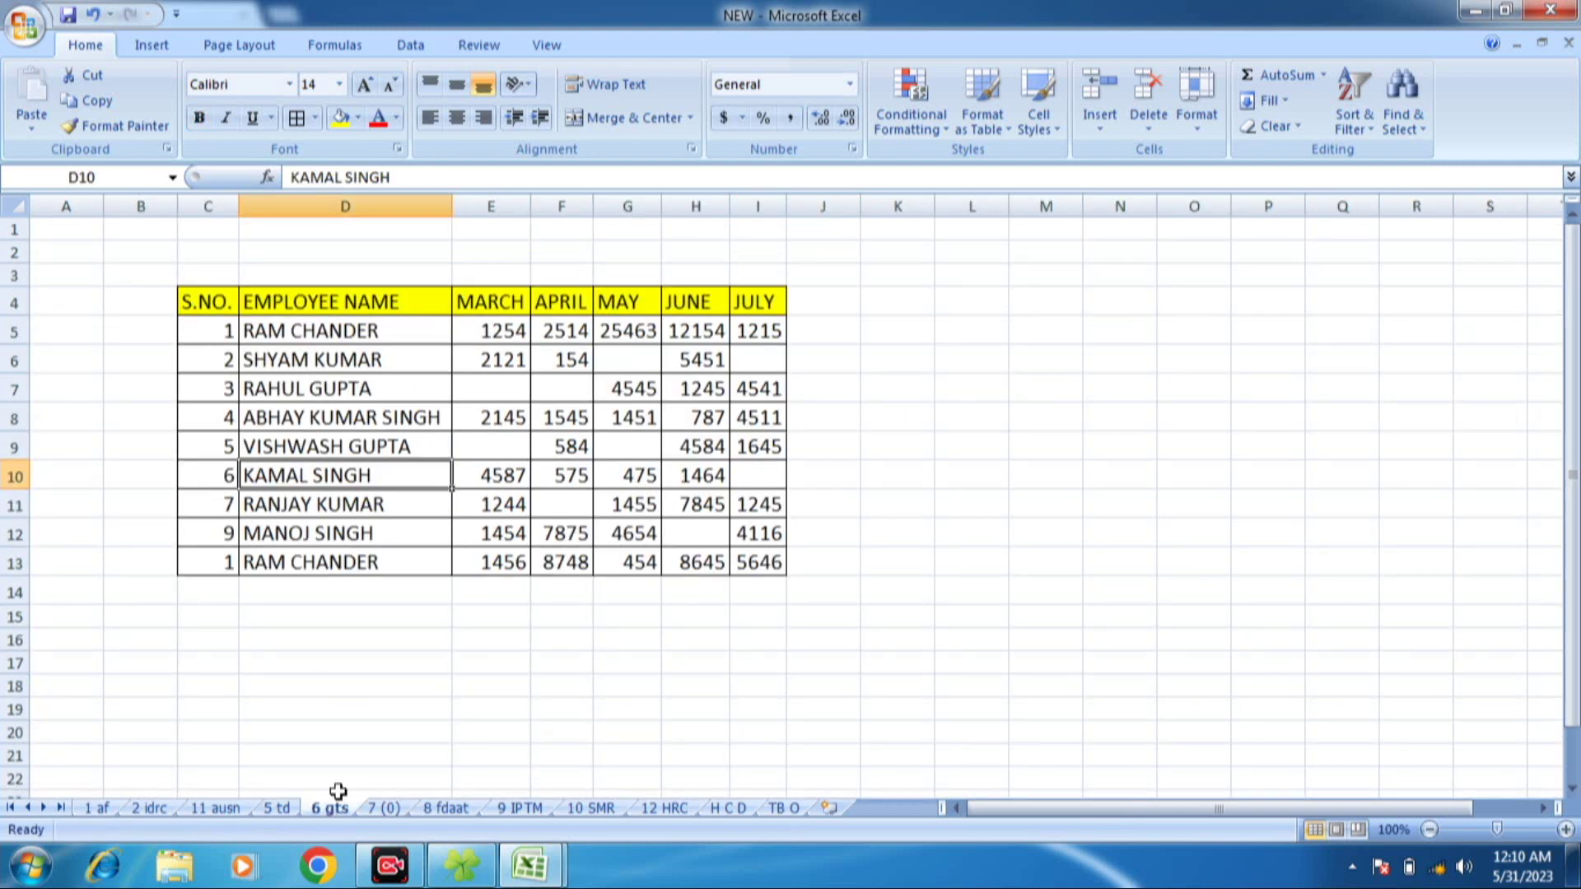
click(505, 391)
click(486, 338)
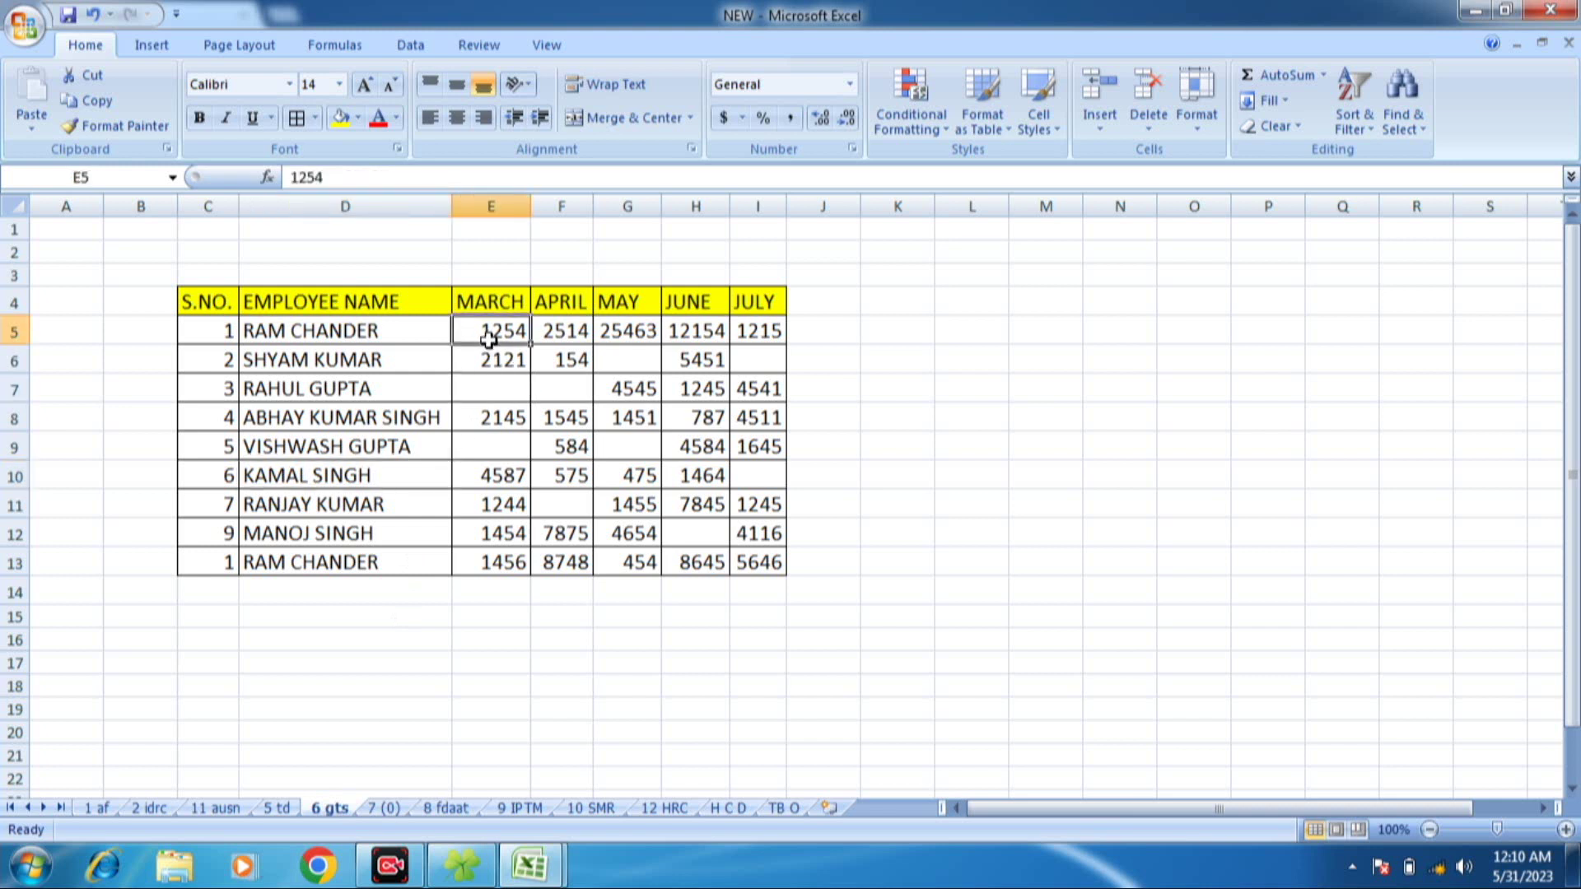
click(622, 359)
click(502, 383)
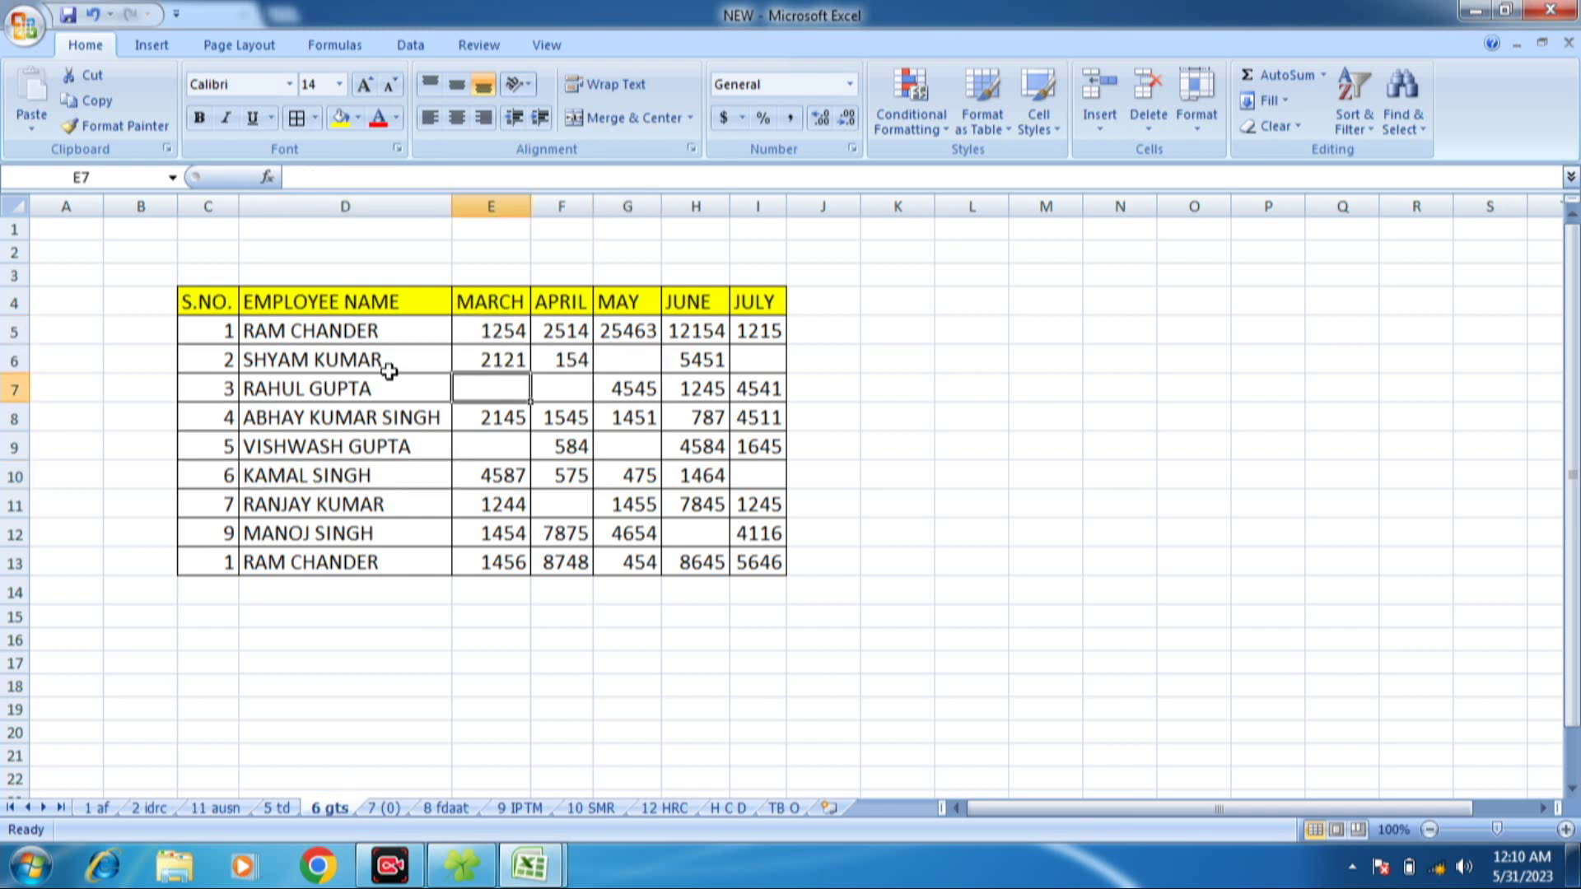
click(634, 360)
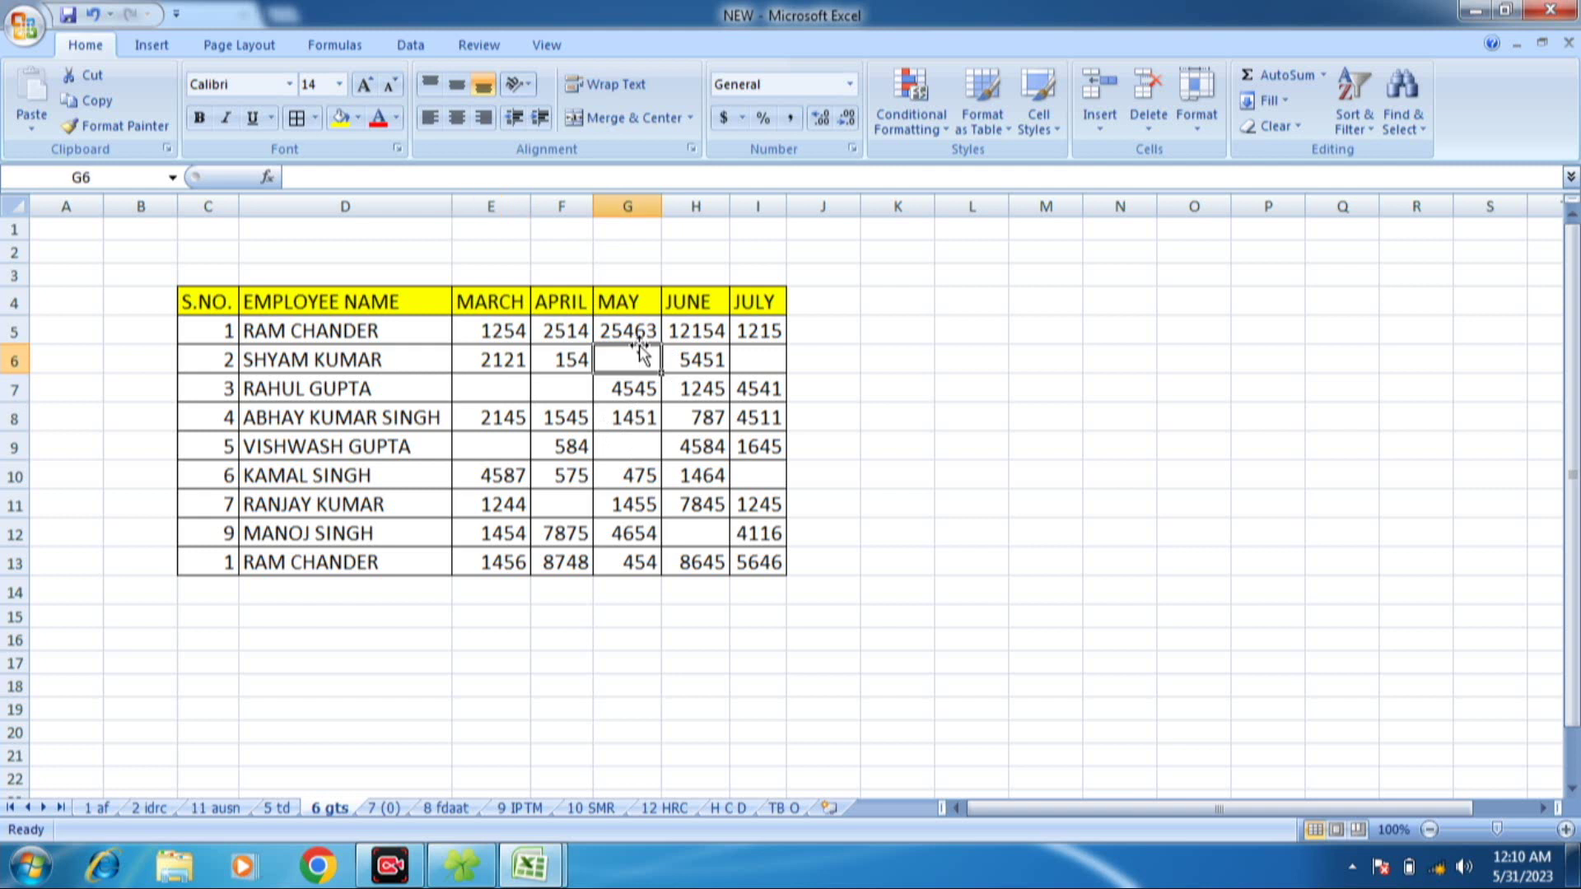
click(545, 391)
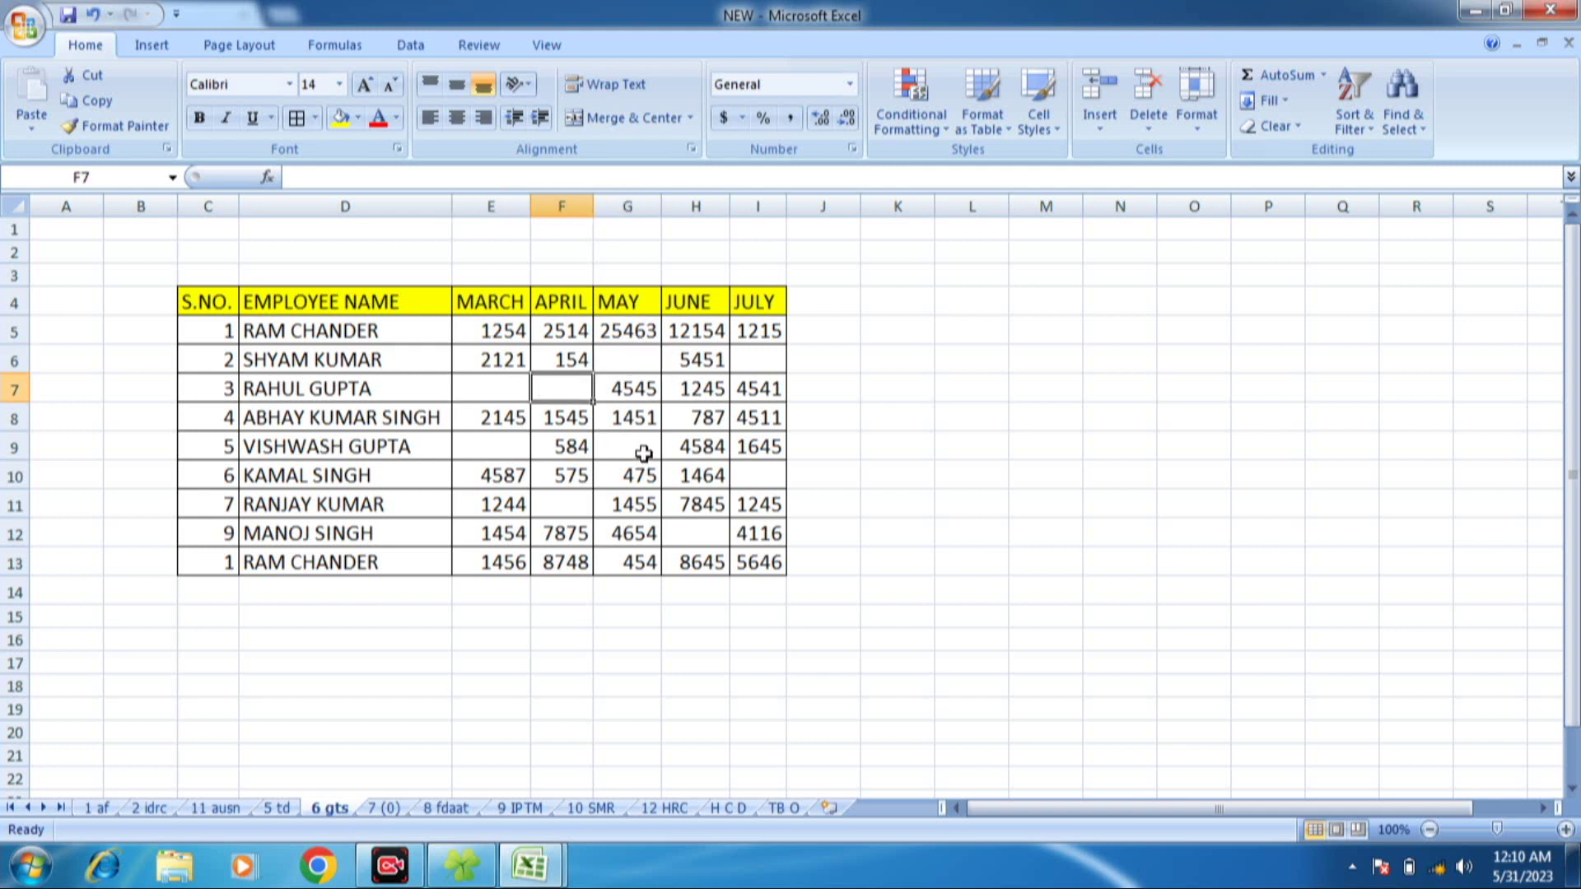
drag(520, 325, 721, 571)
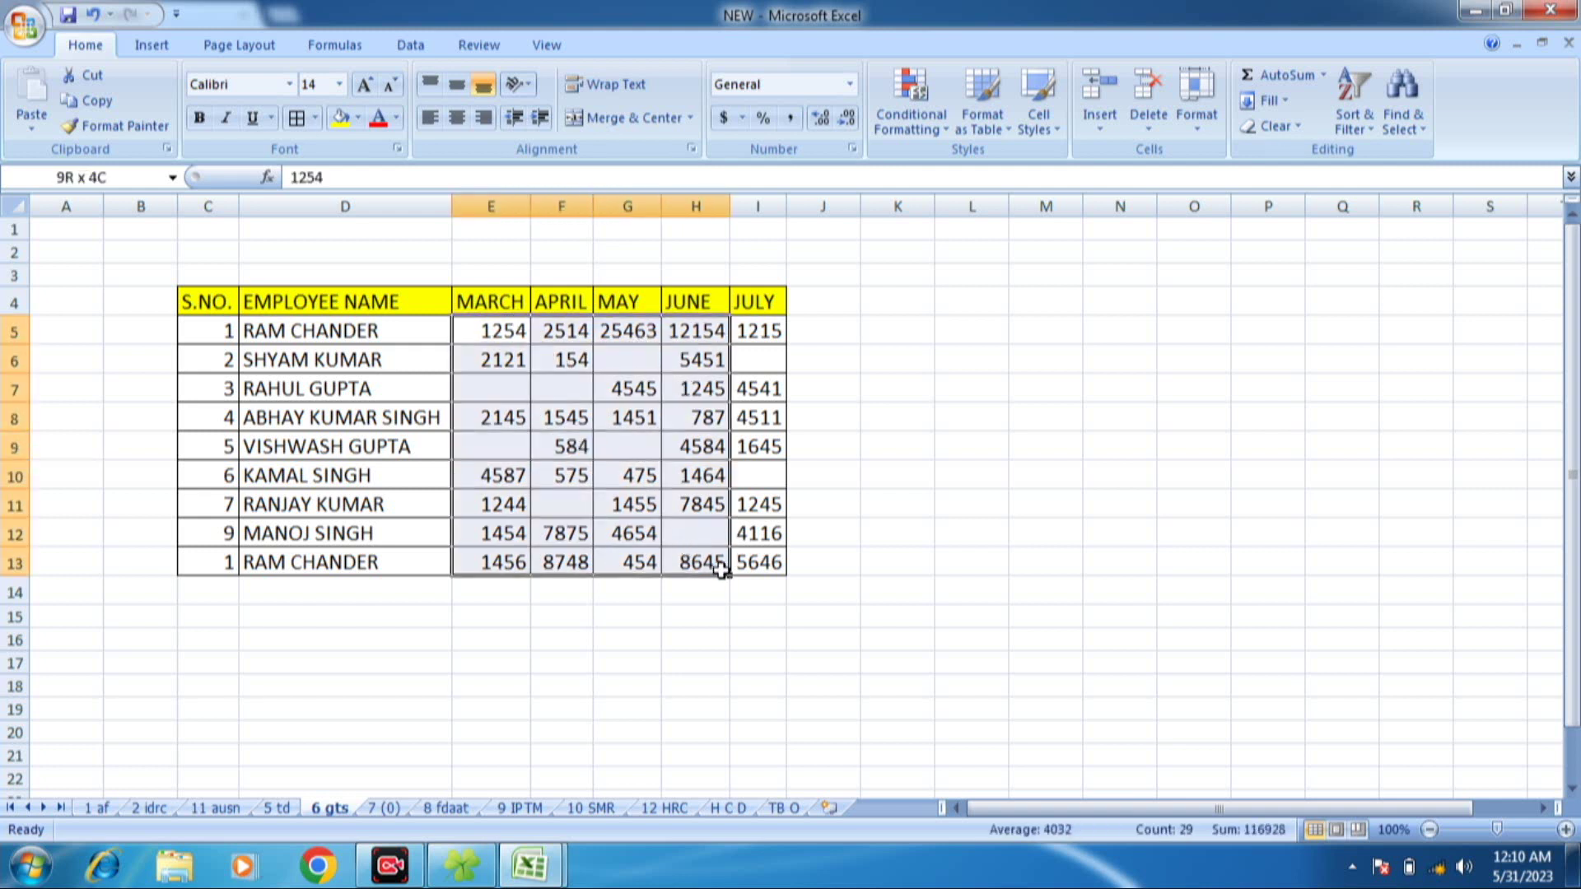
click(508, 437)
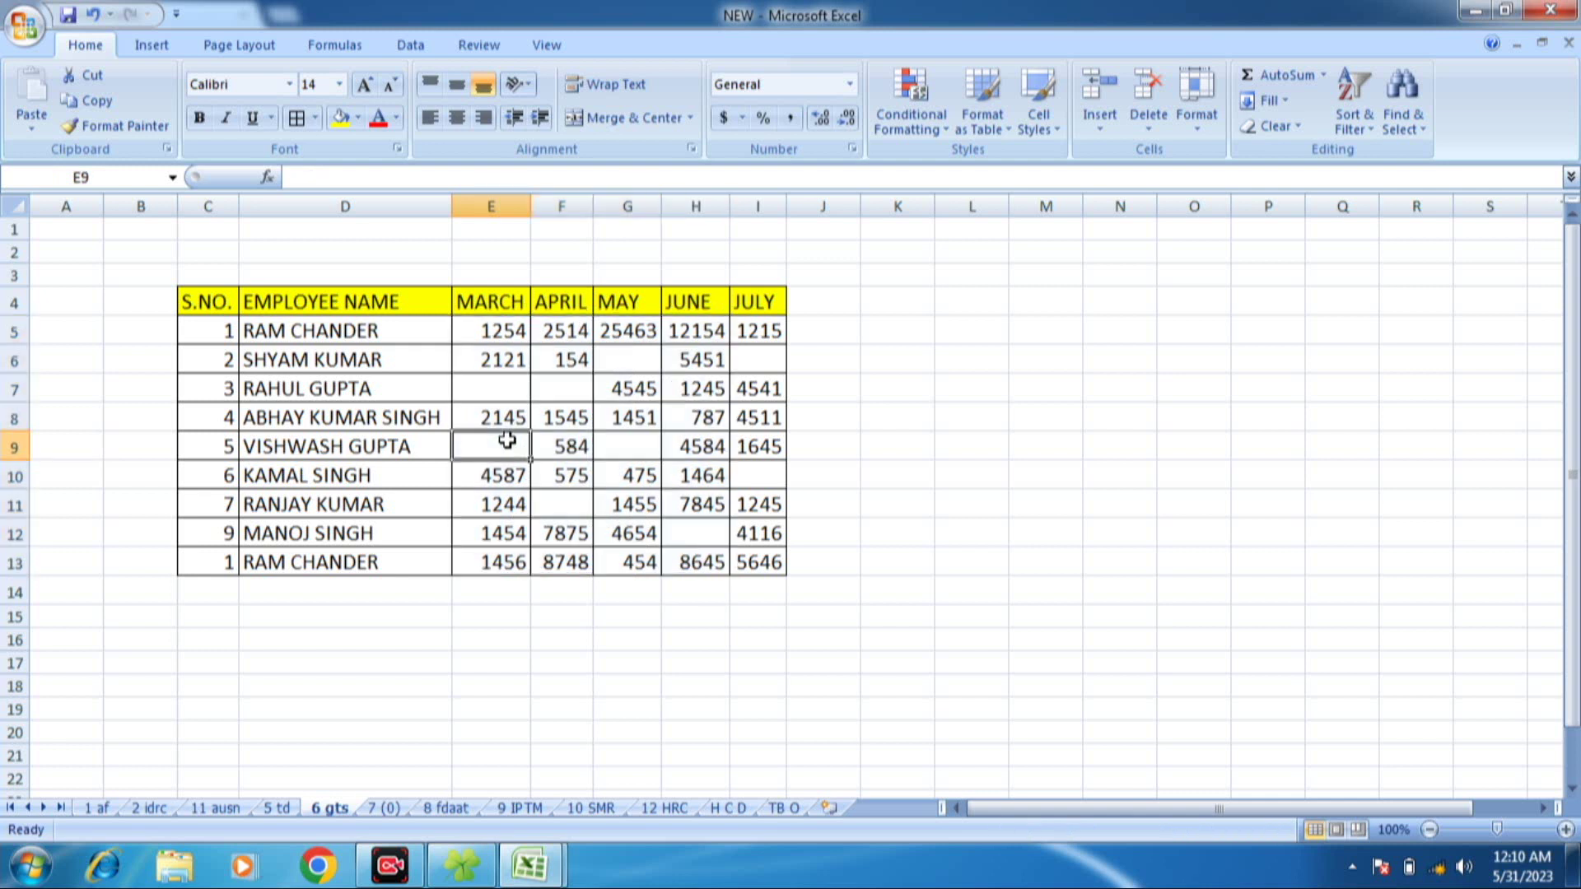
click(630, 466)
click(634, 447)
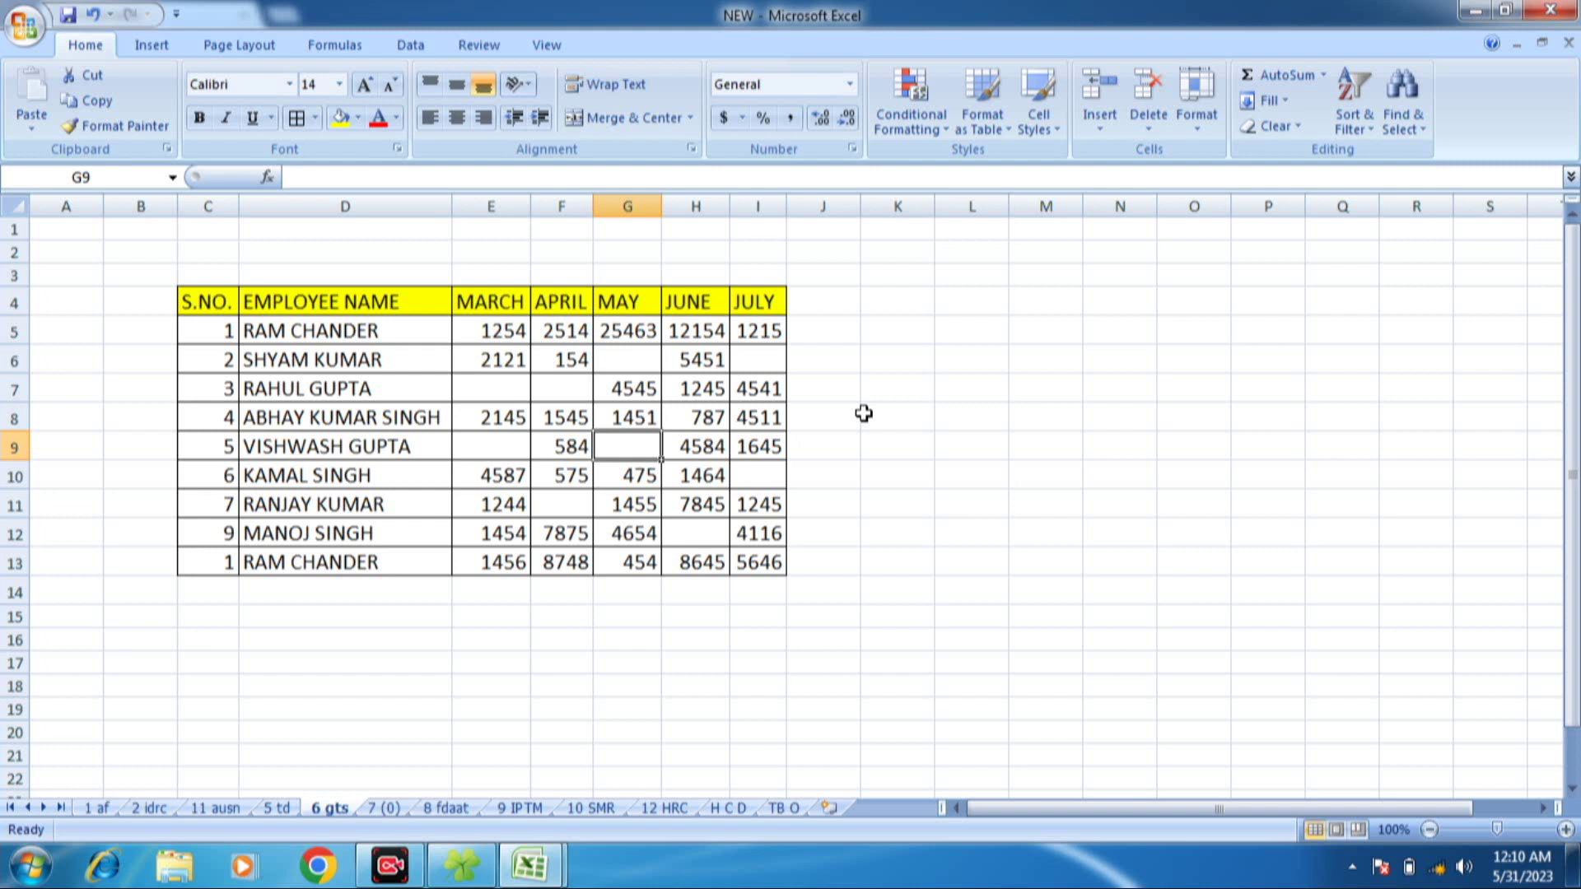
key(ctrl+g)
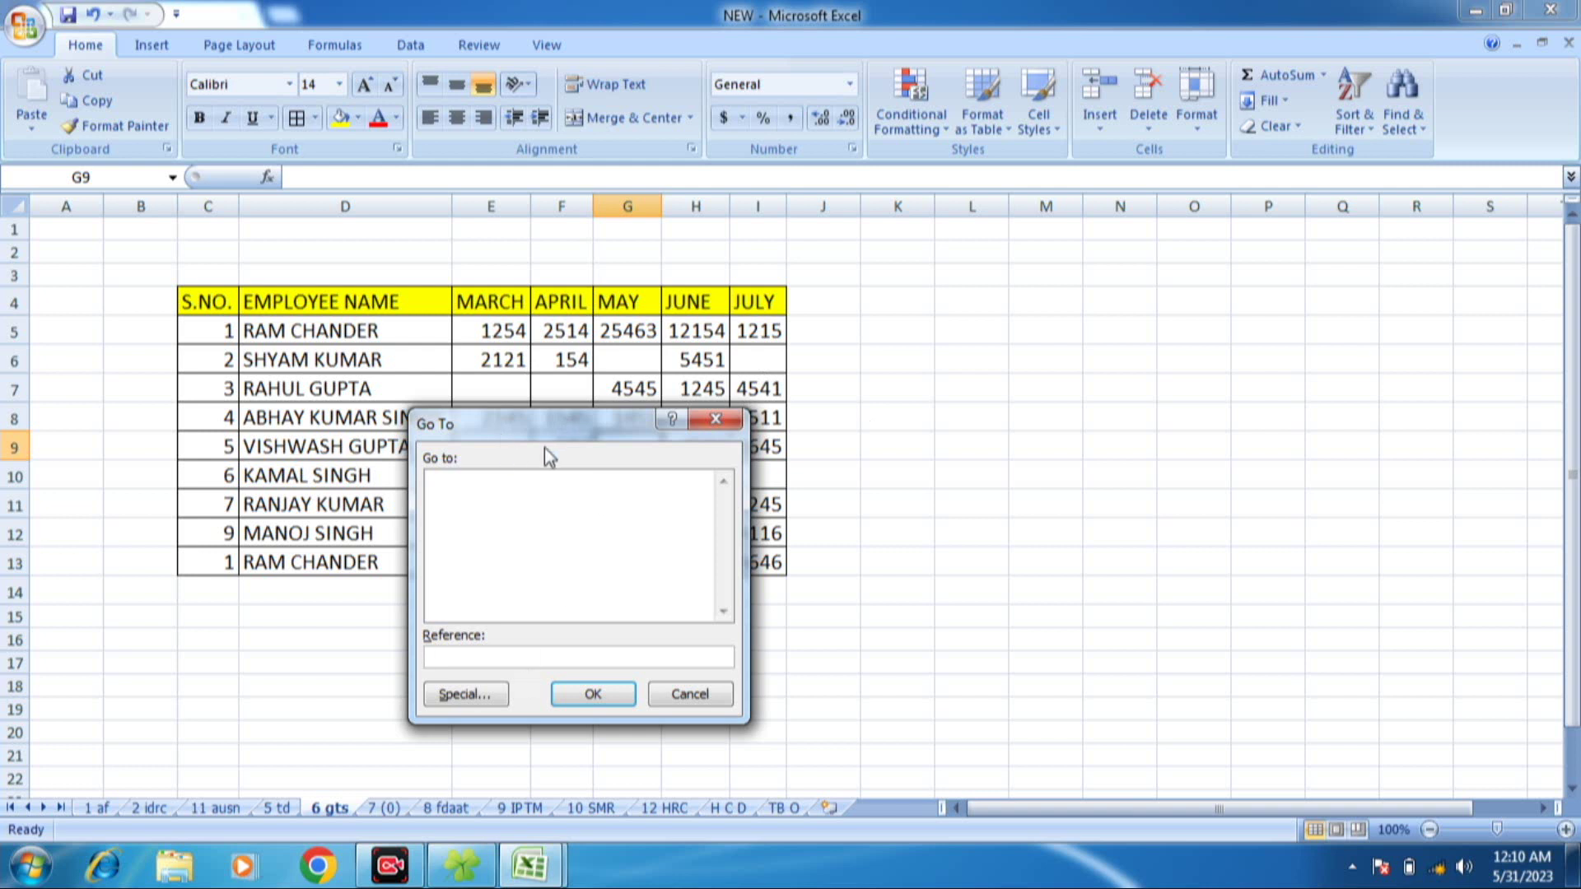
drag(510, 423, 514, 318)
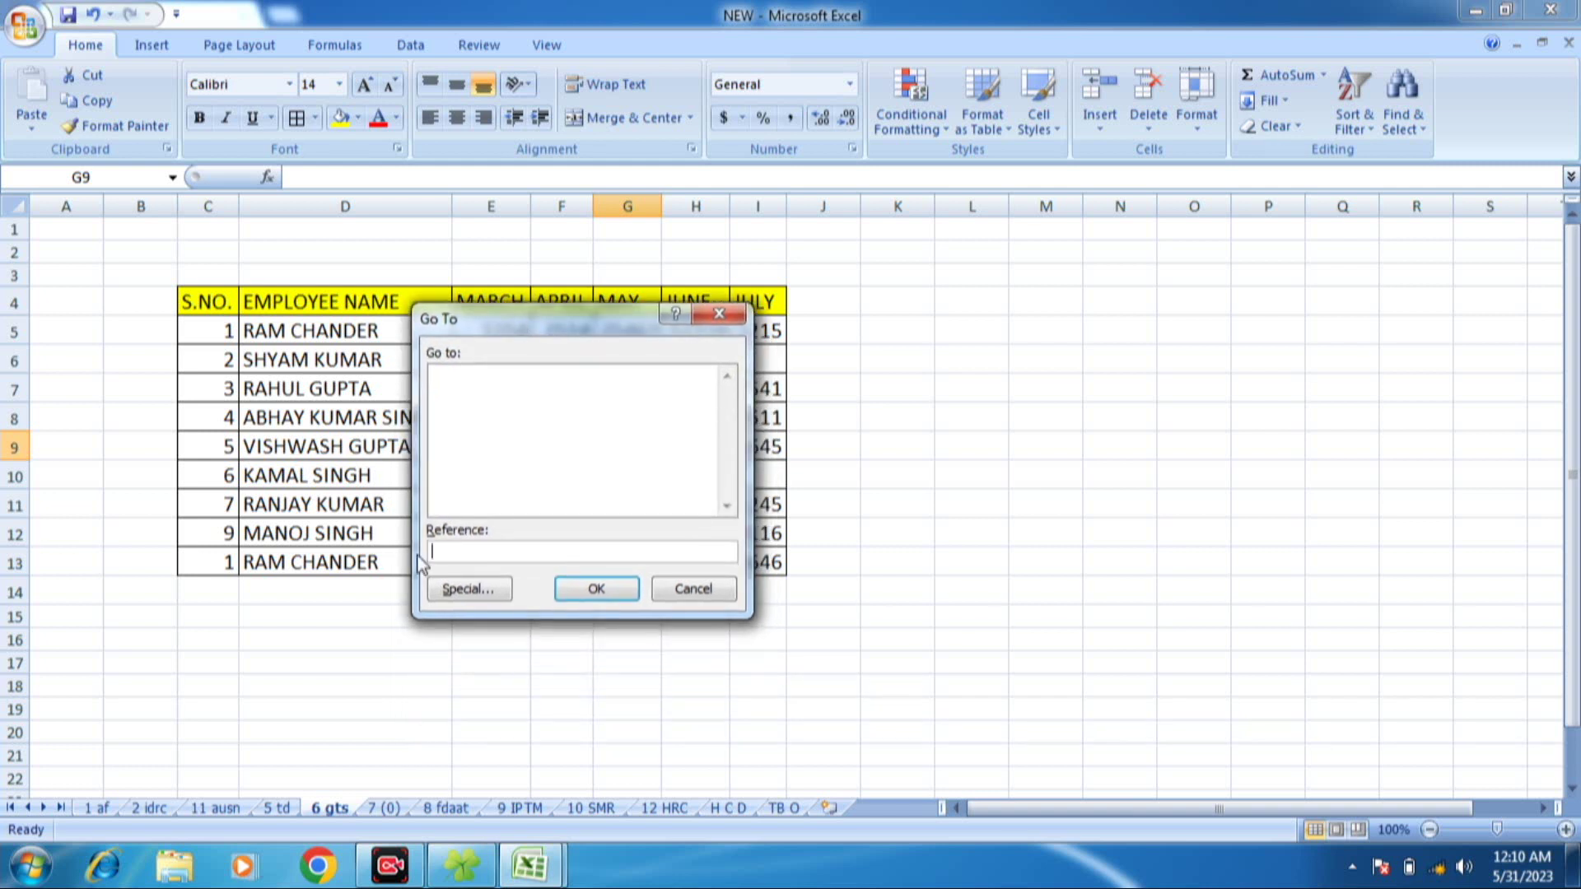
click(463, 591)
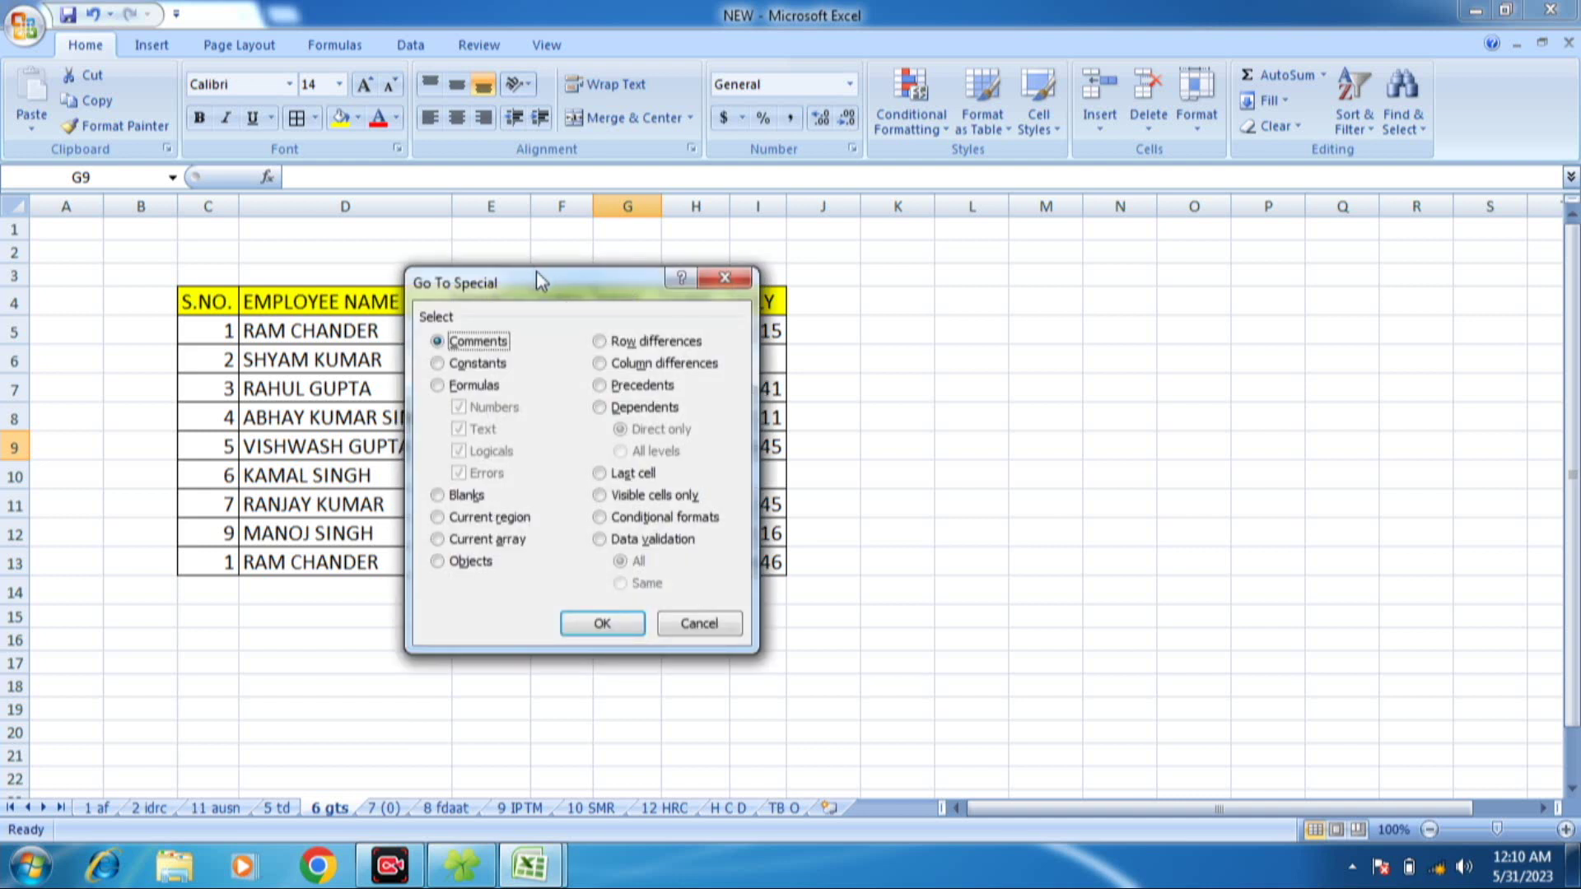
drag(536, 270, 1041, 177)
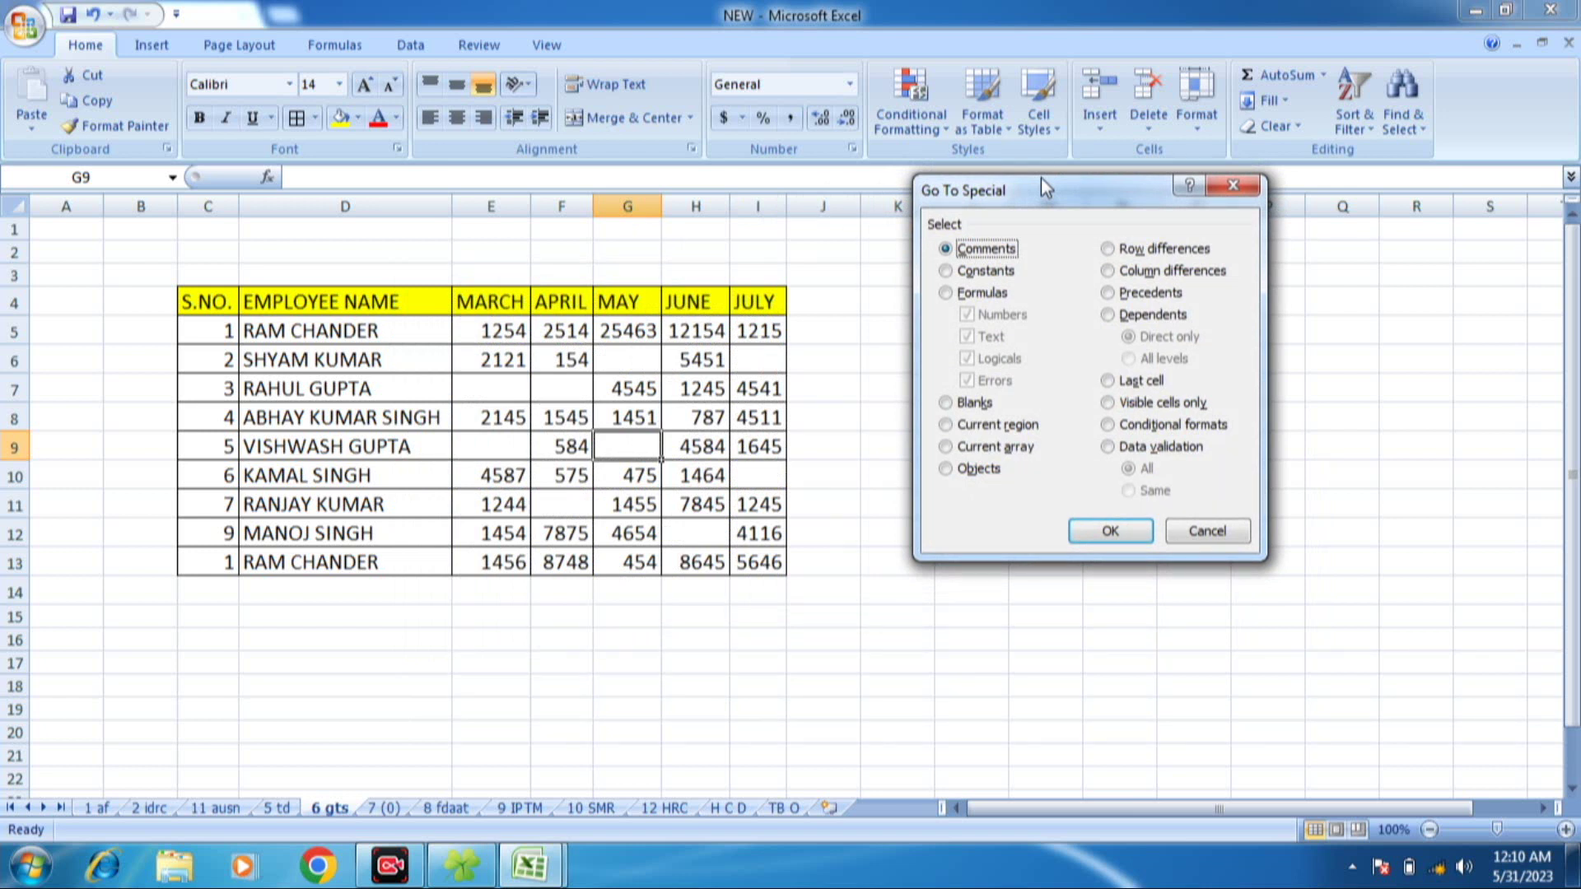
click(960, 295)
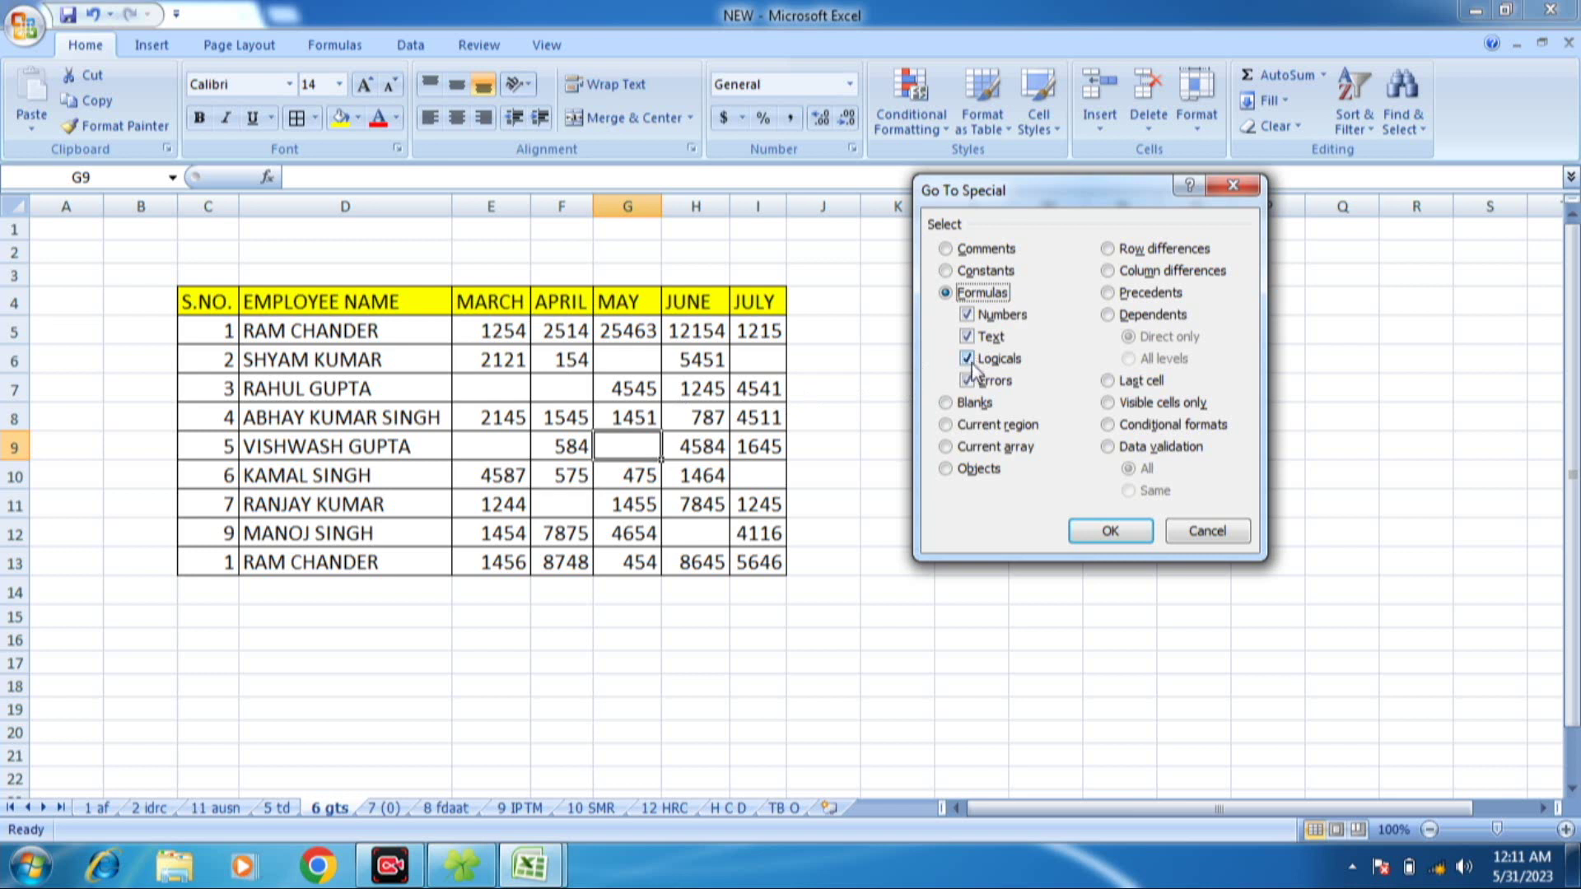
click(947, 407)
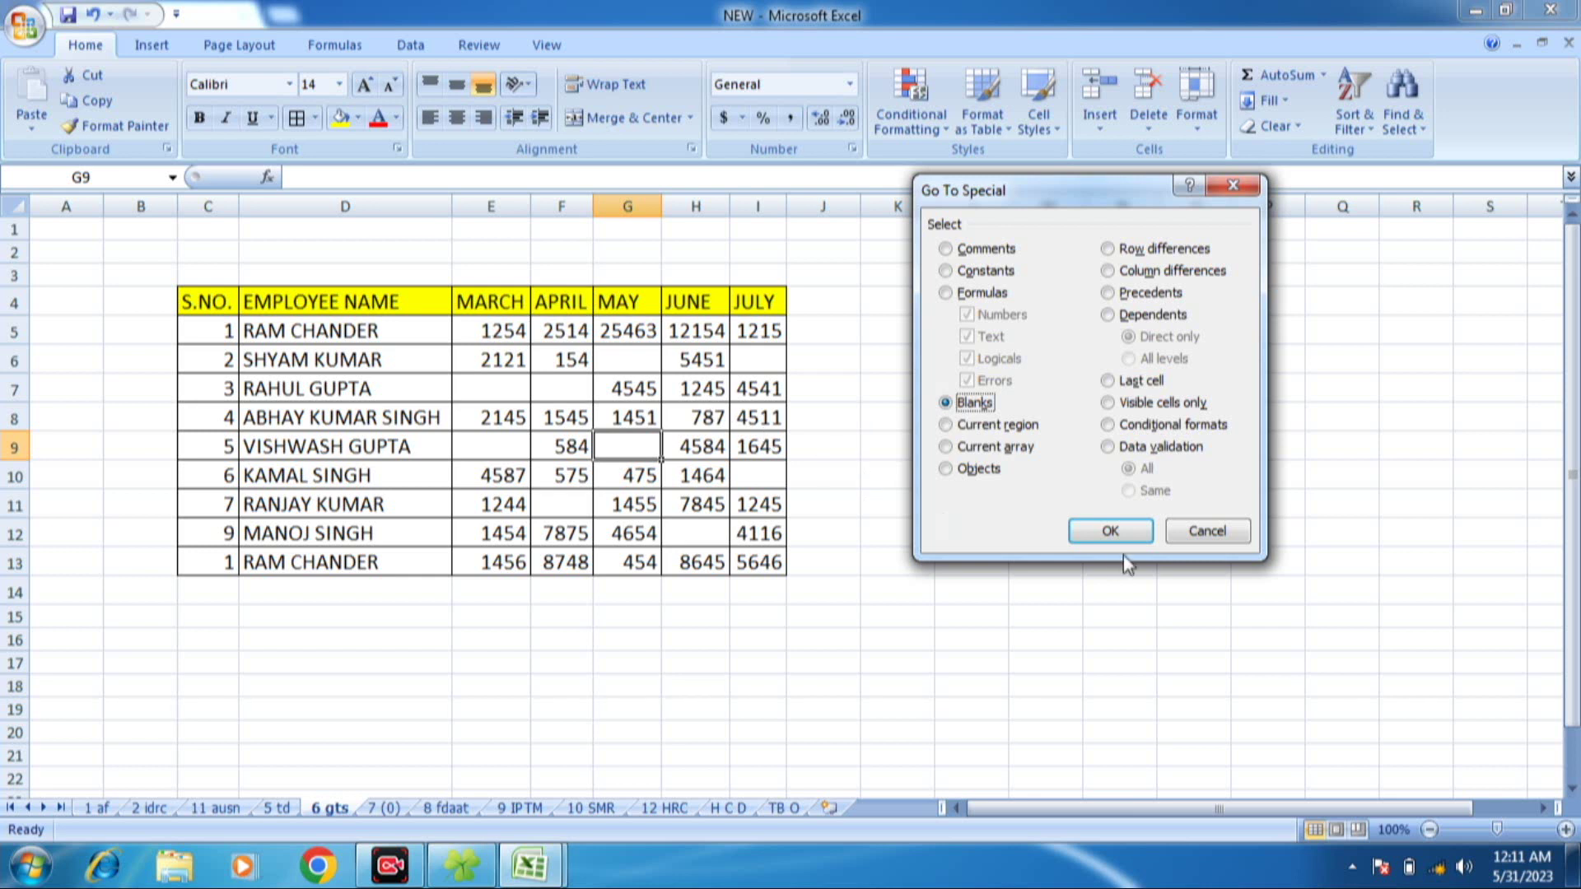
click(1207, 534)
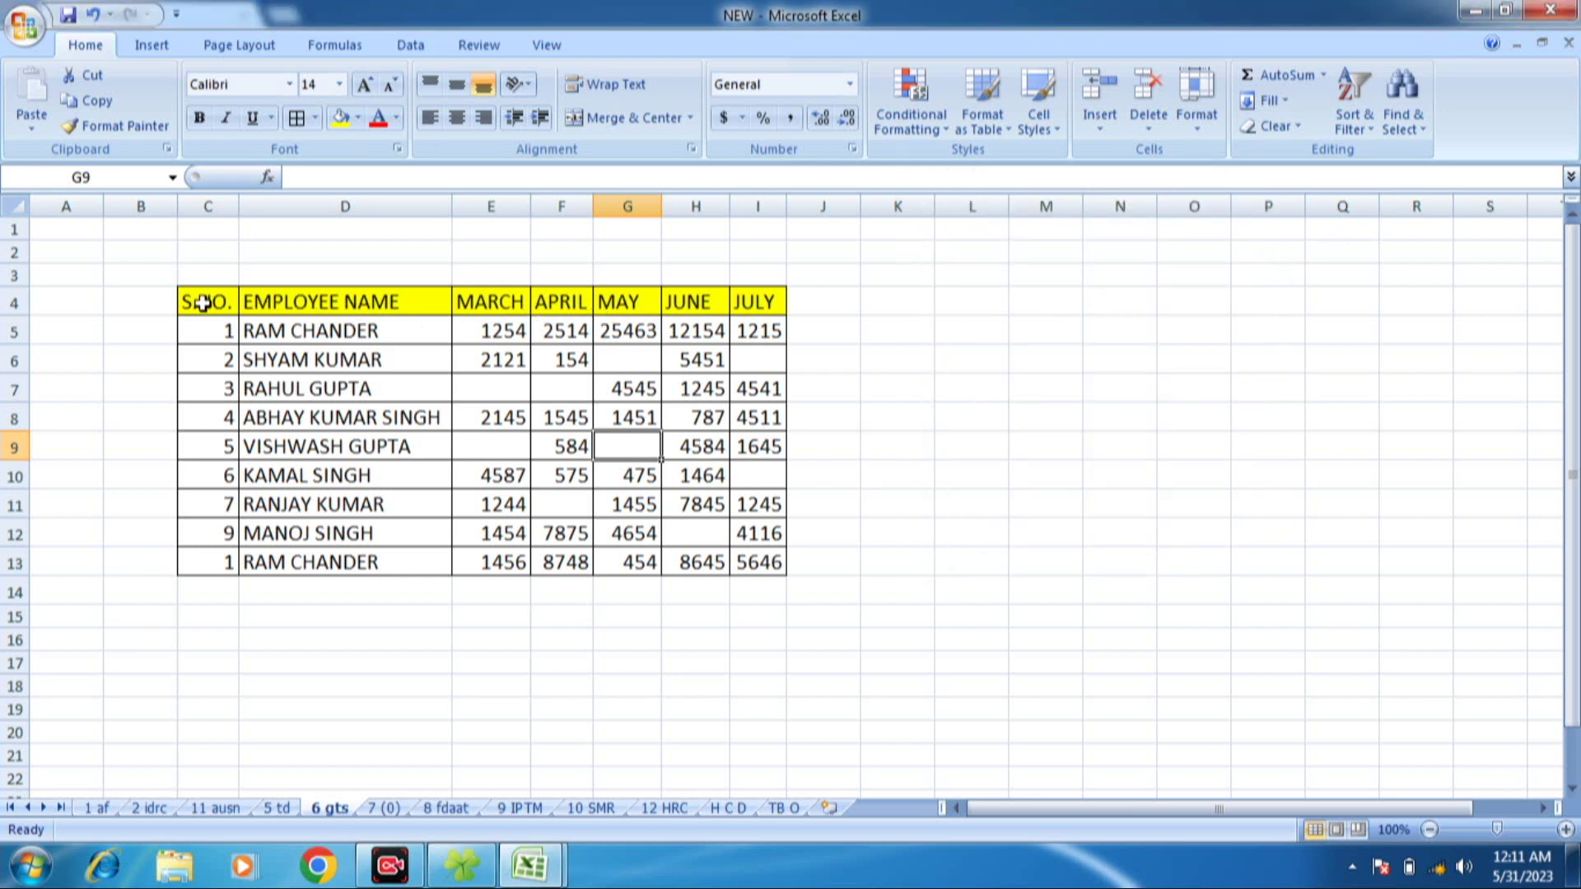
- Select the blanks in the employee table via Go To Special and fill them yellow
mouse_move(197, 302)
mouse_down()
mouse_move(653, 532)
mouse_move(751, 562)
mouse_up()
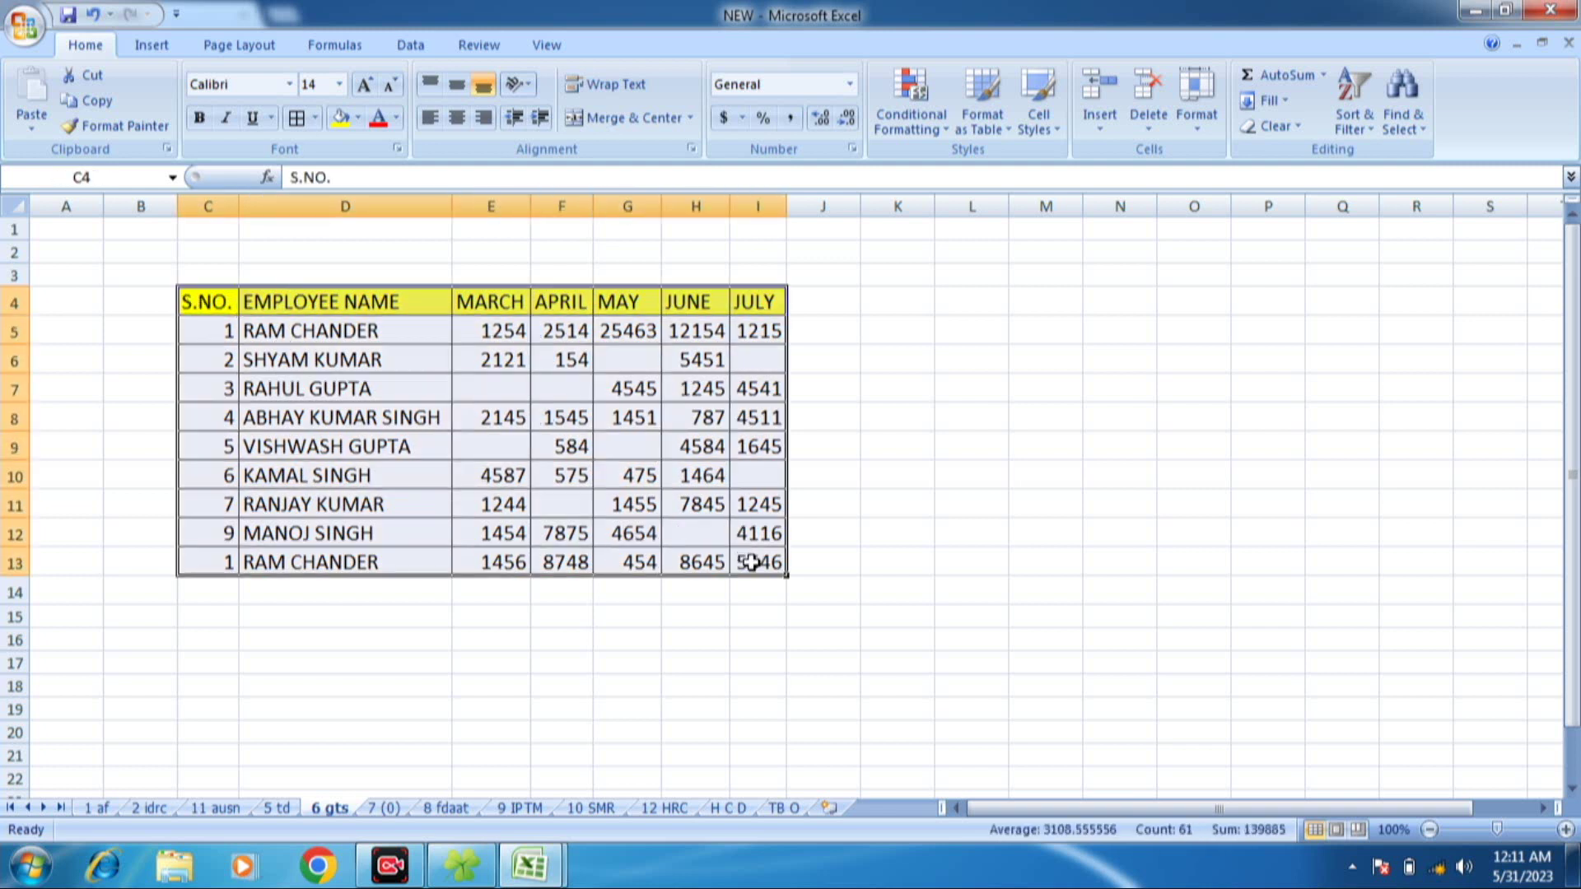
key(F5)
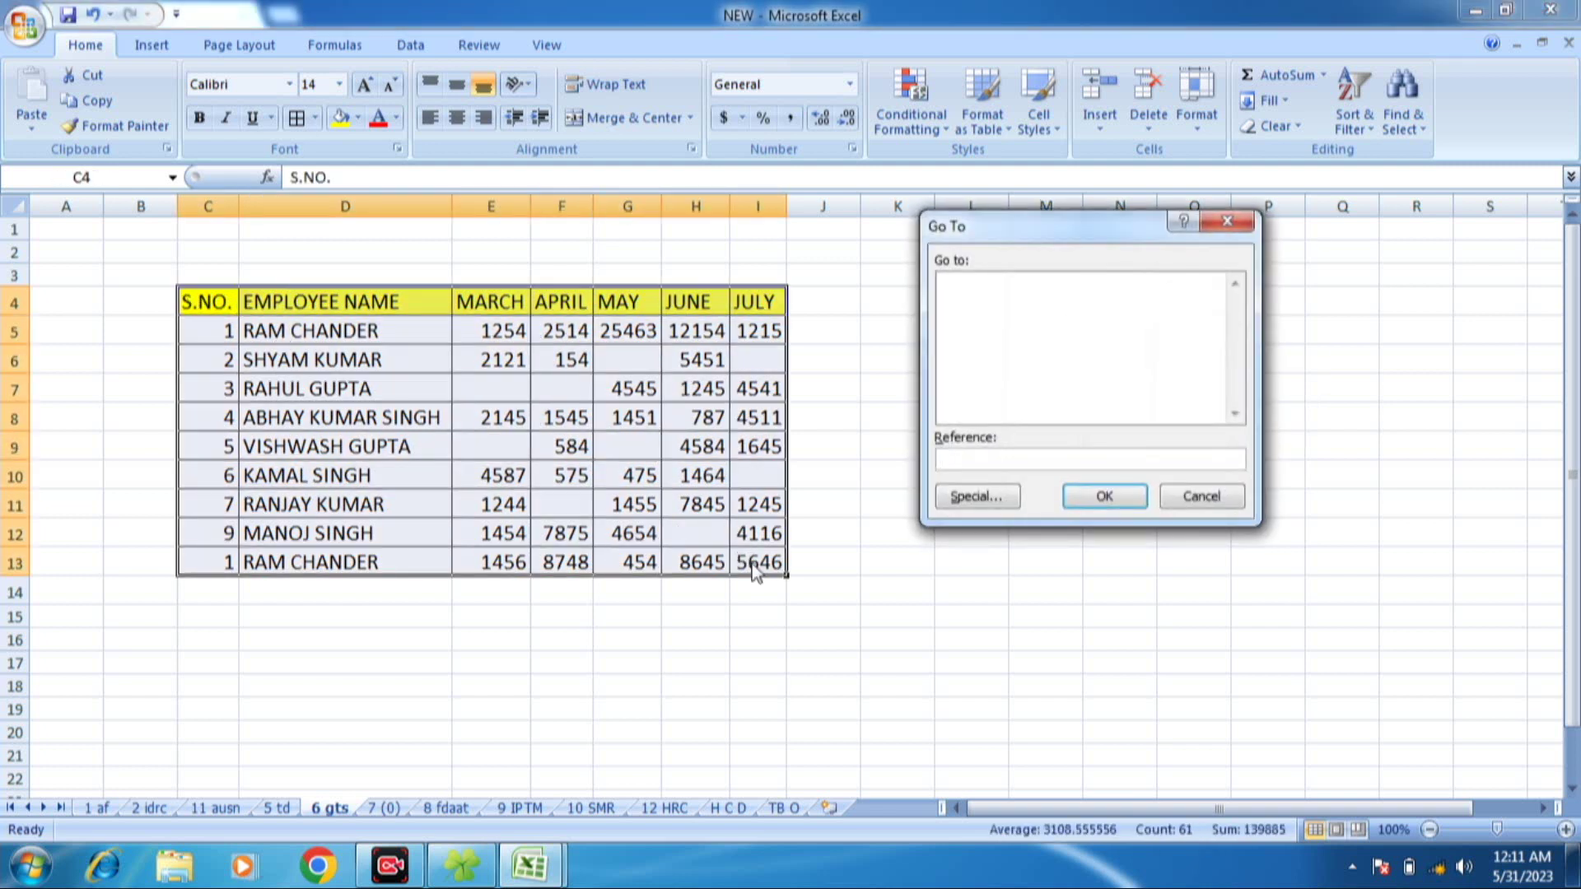
click(975, 497)
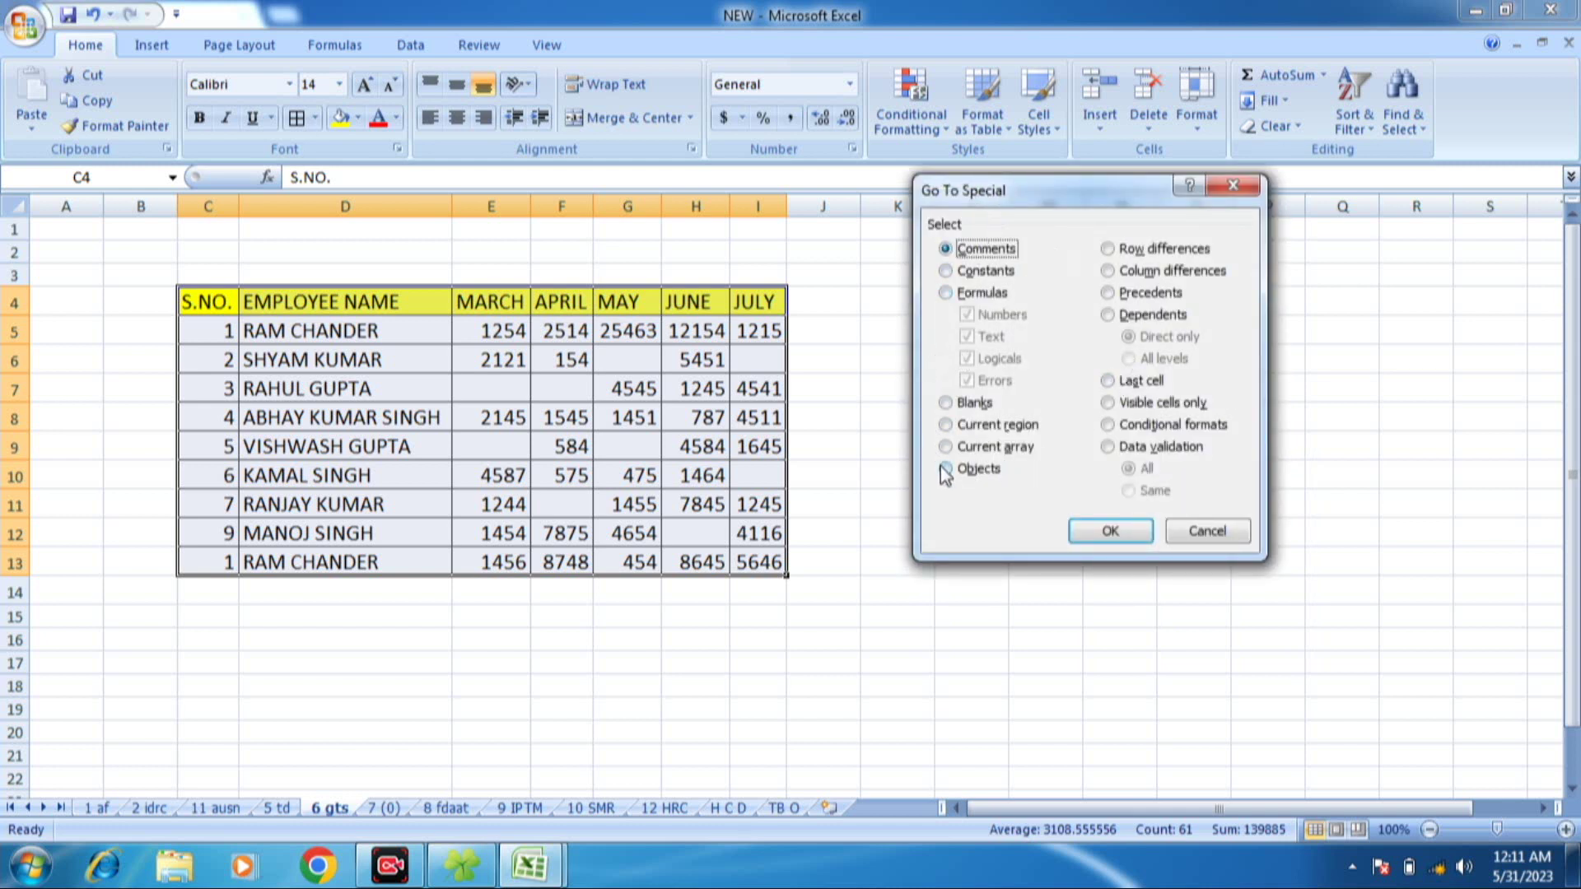
click(946, 403)
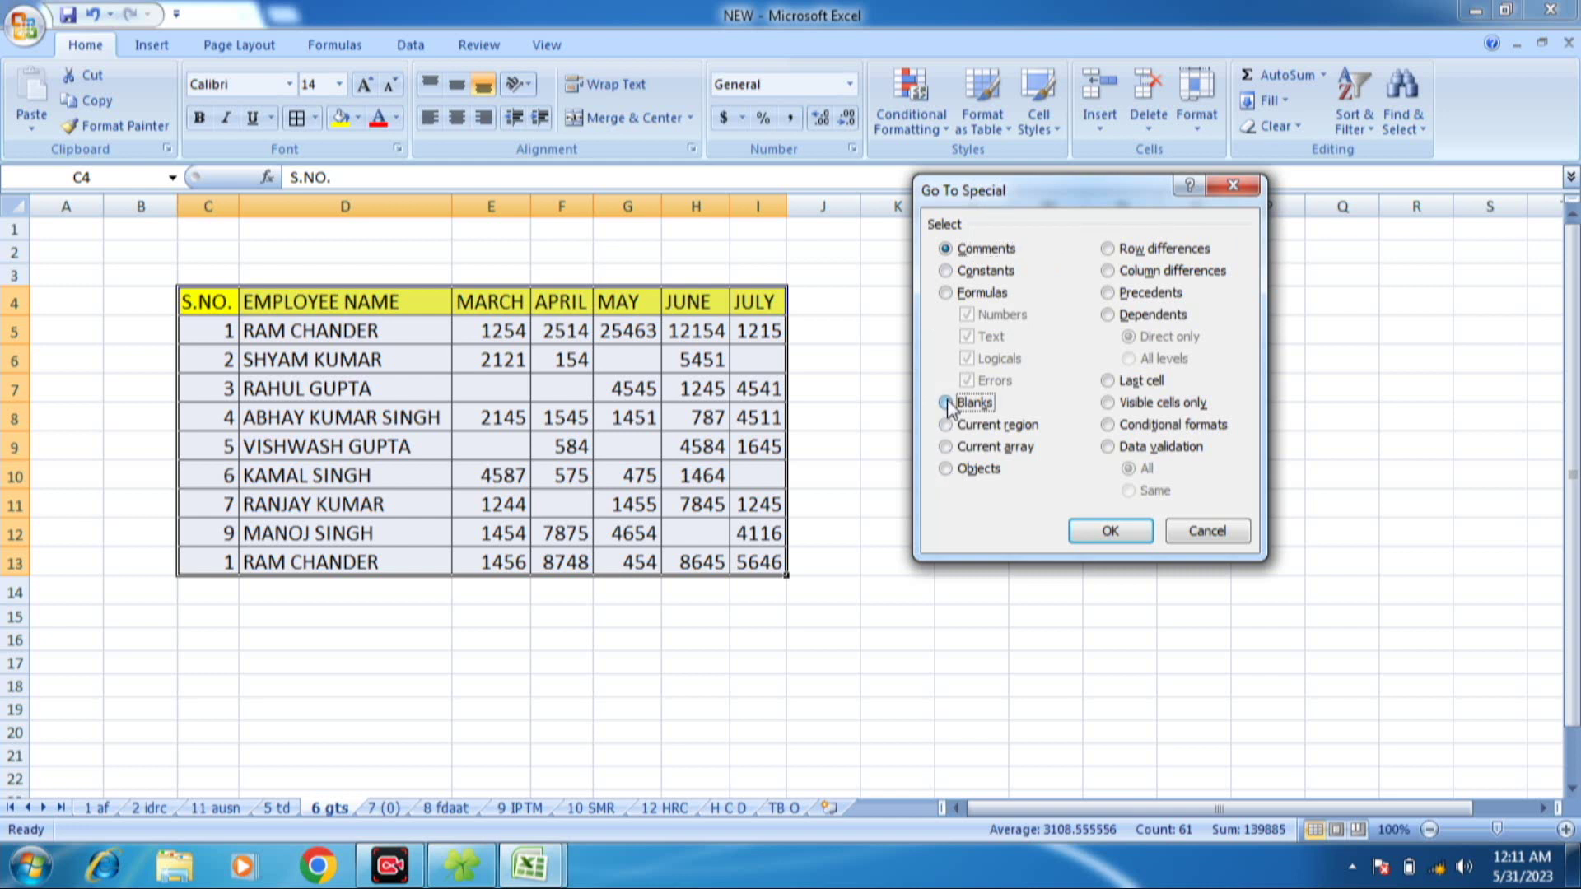
click(1110, 532)
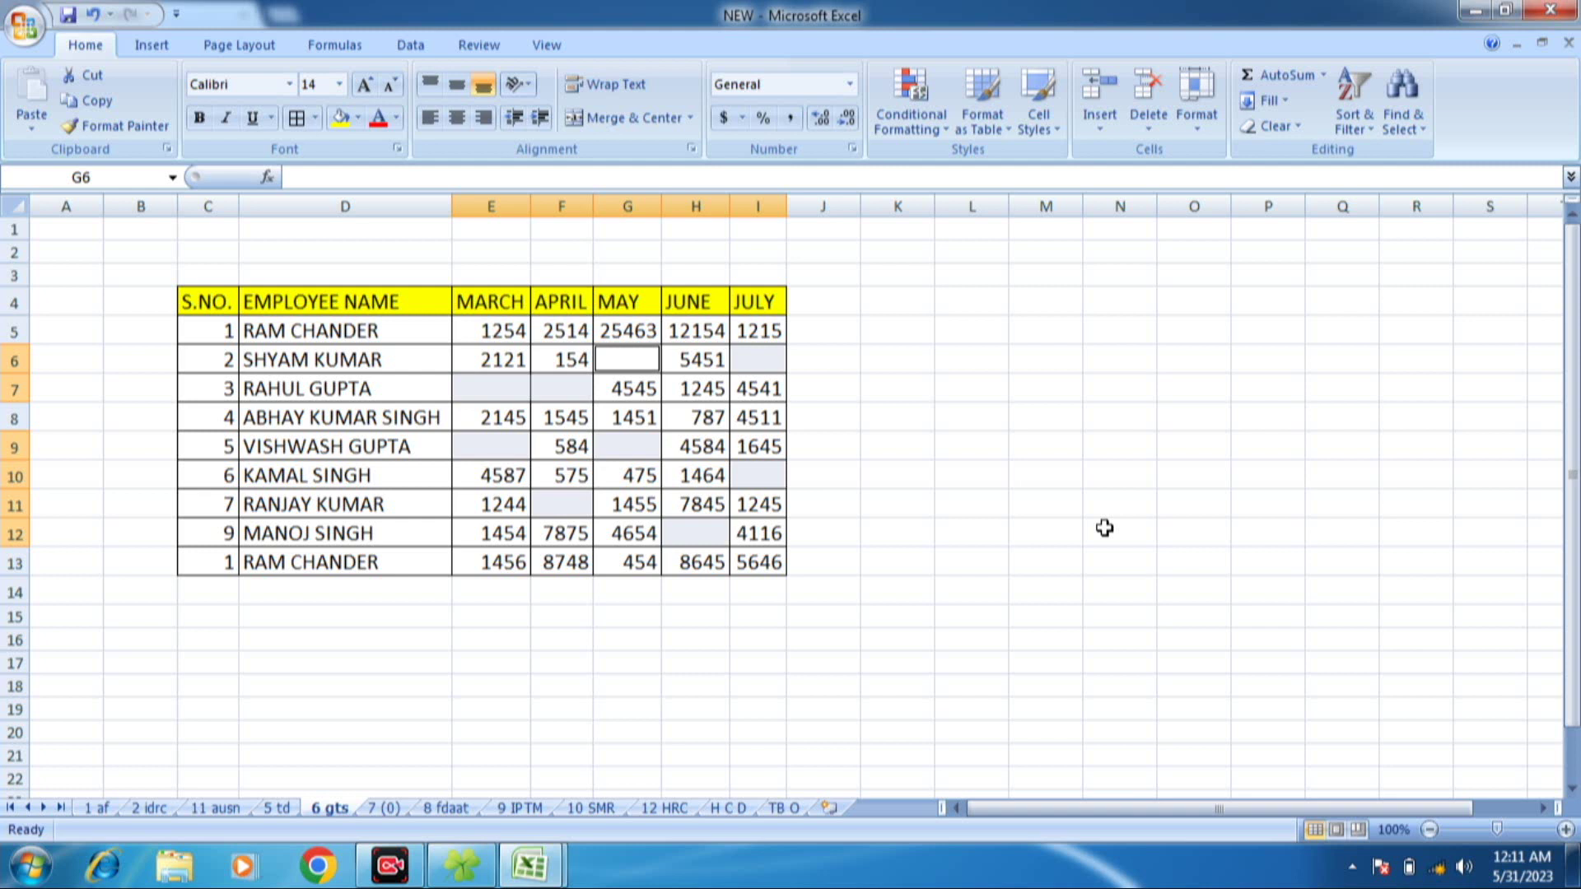
click(358, 118)
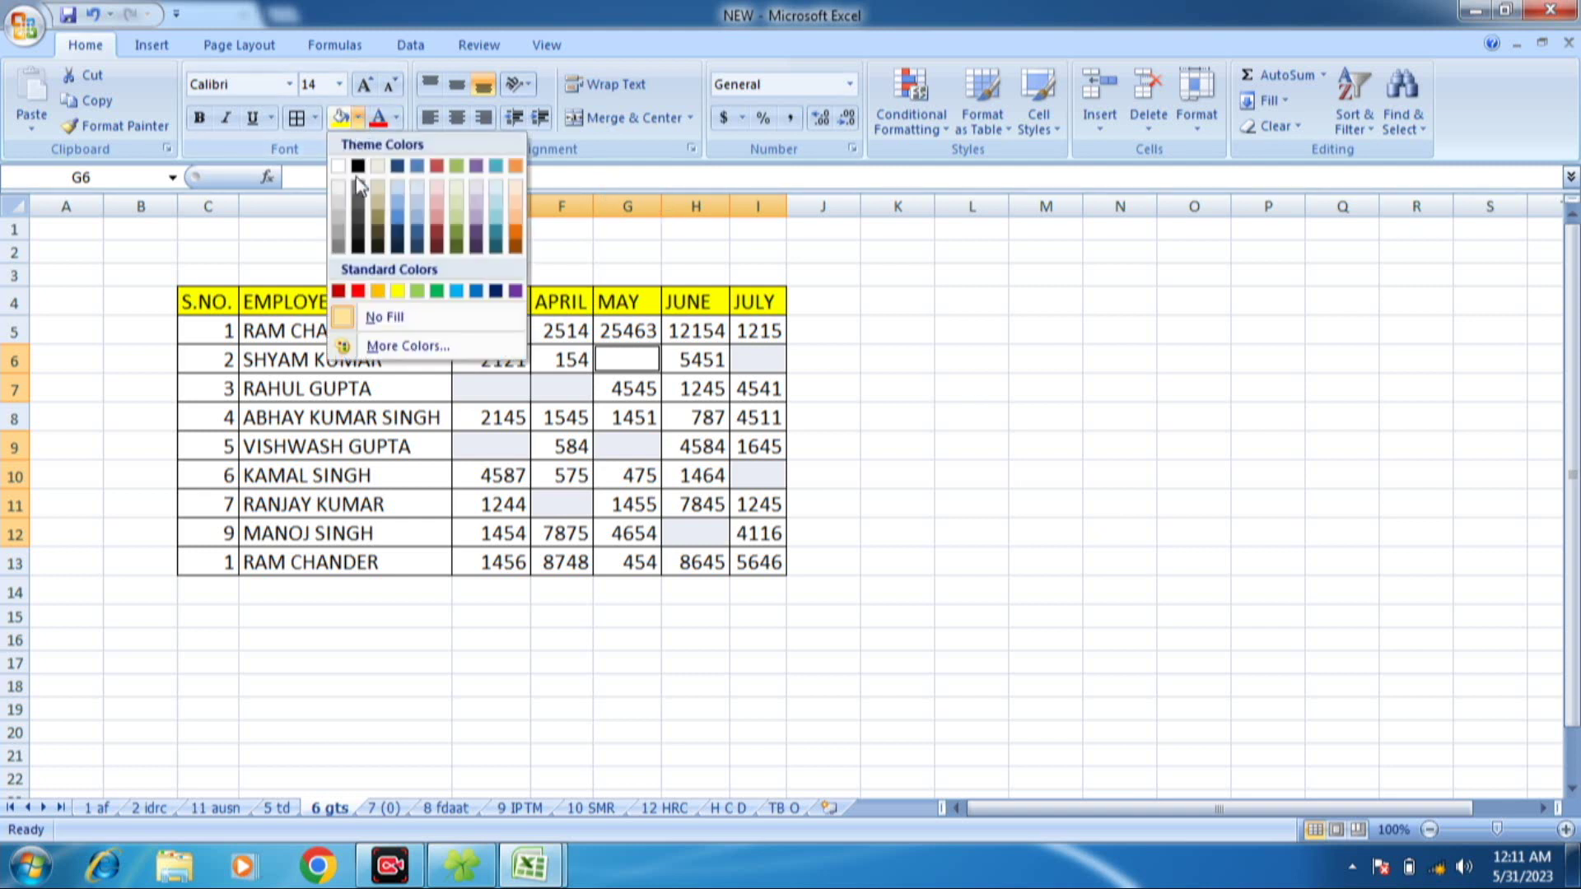
click(401, 293)
click(550, 390)
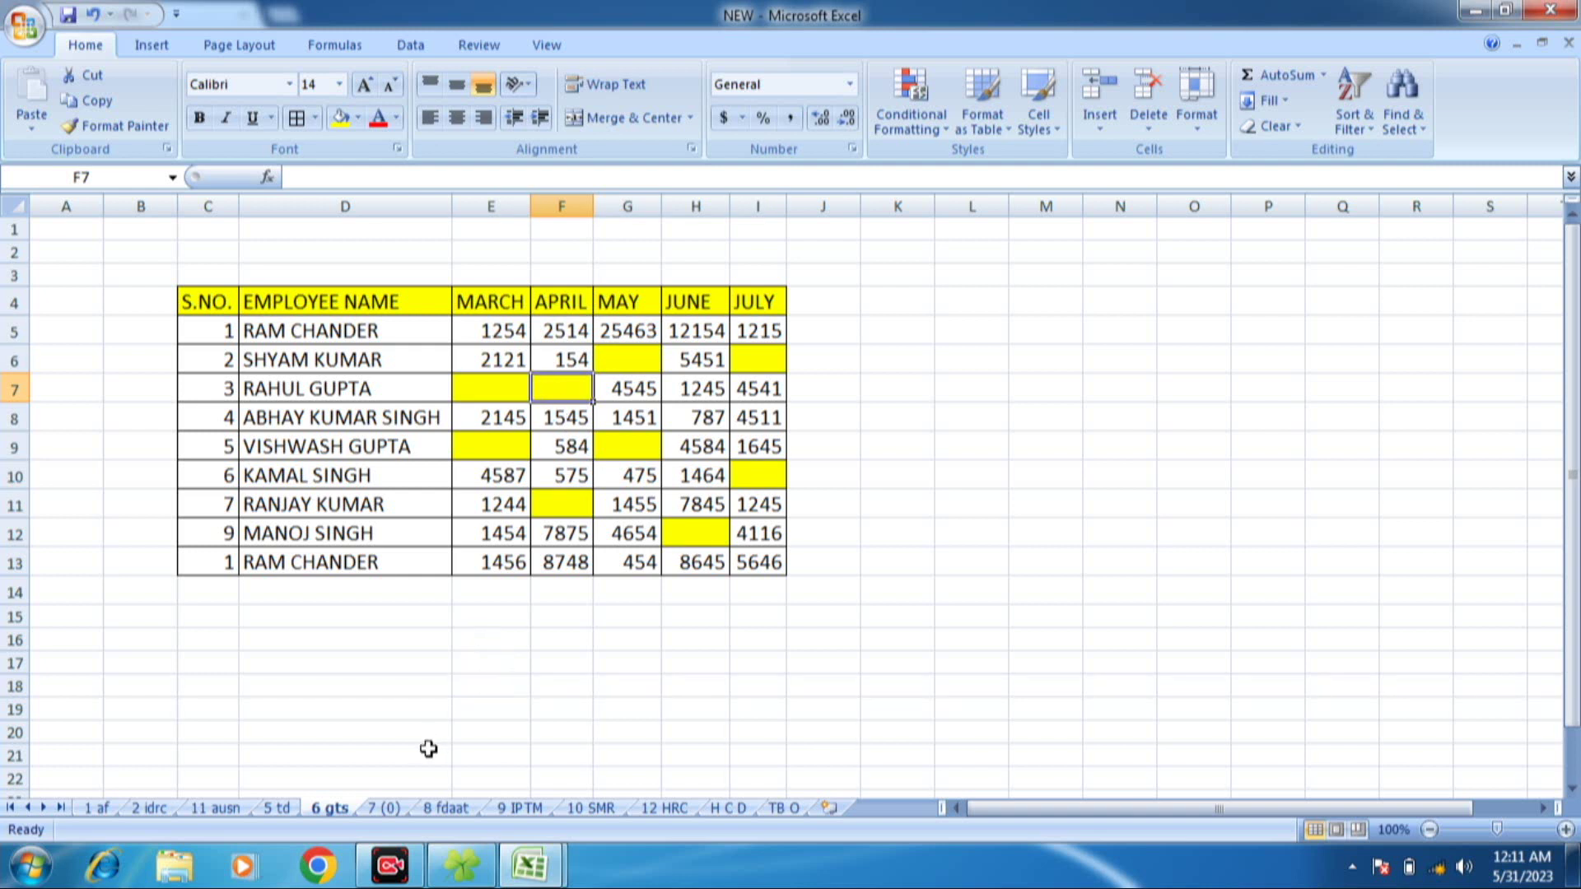
- On the 7 (0) sheet, enter a contact number with leading zeros in F6
click(387, 809)
click(524, 378)
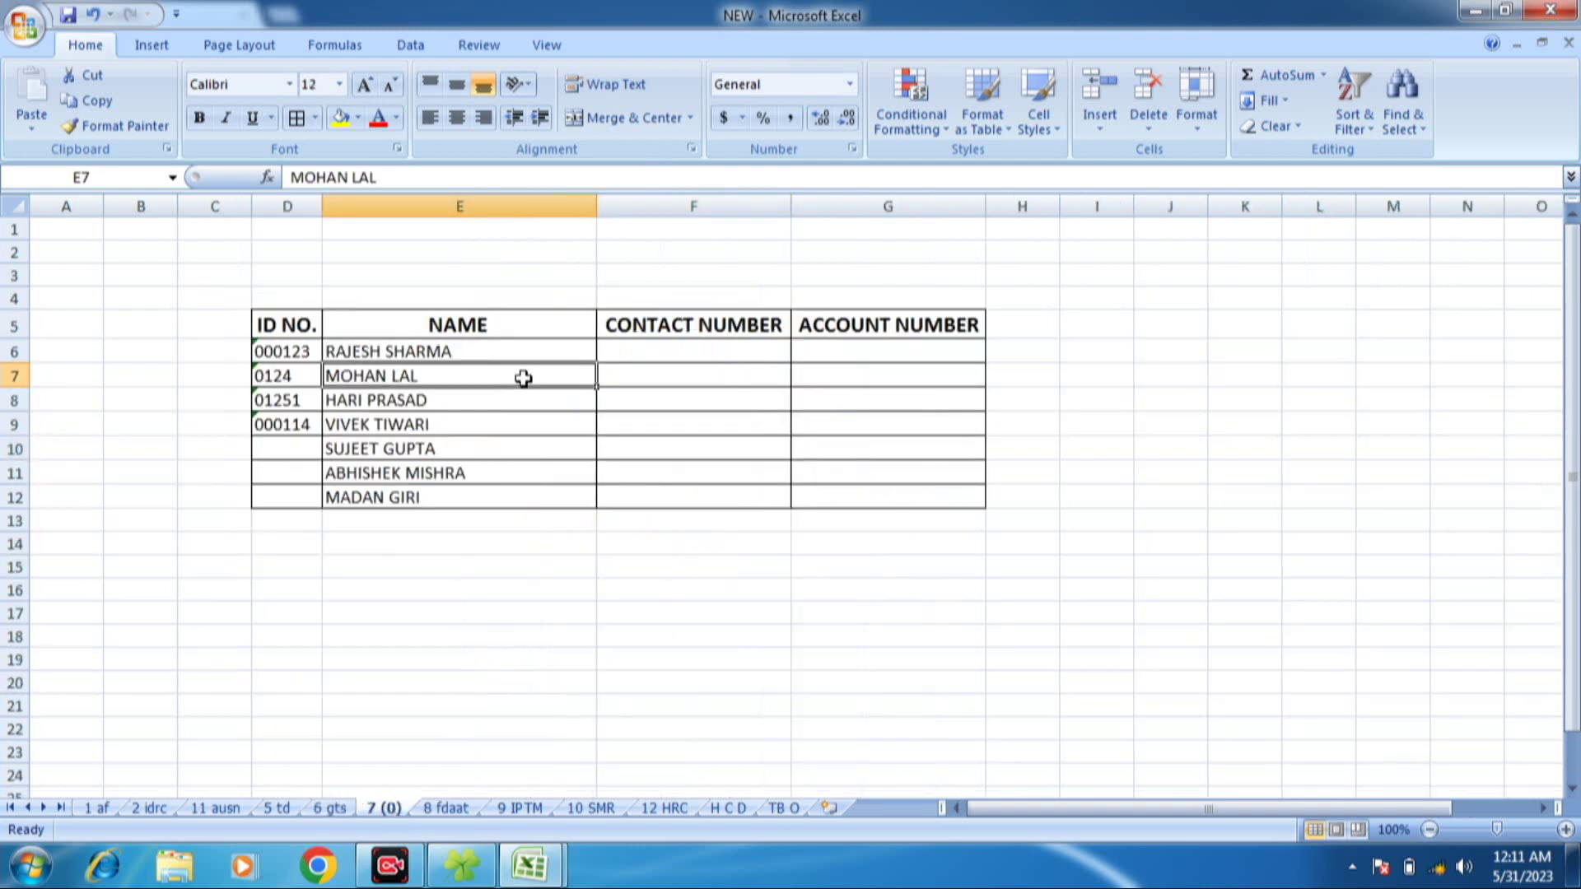
click(784, 377)
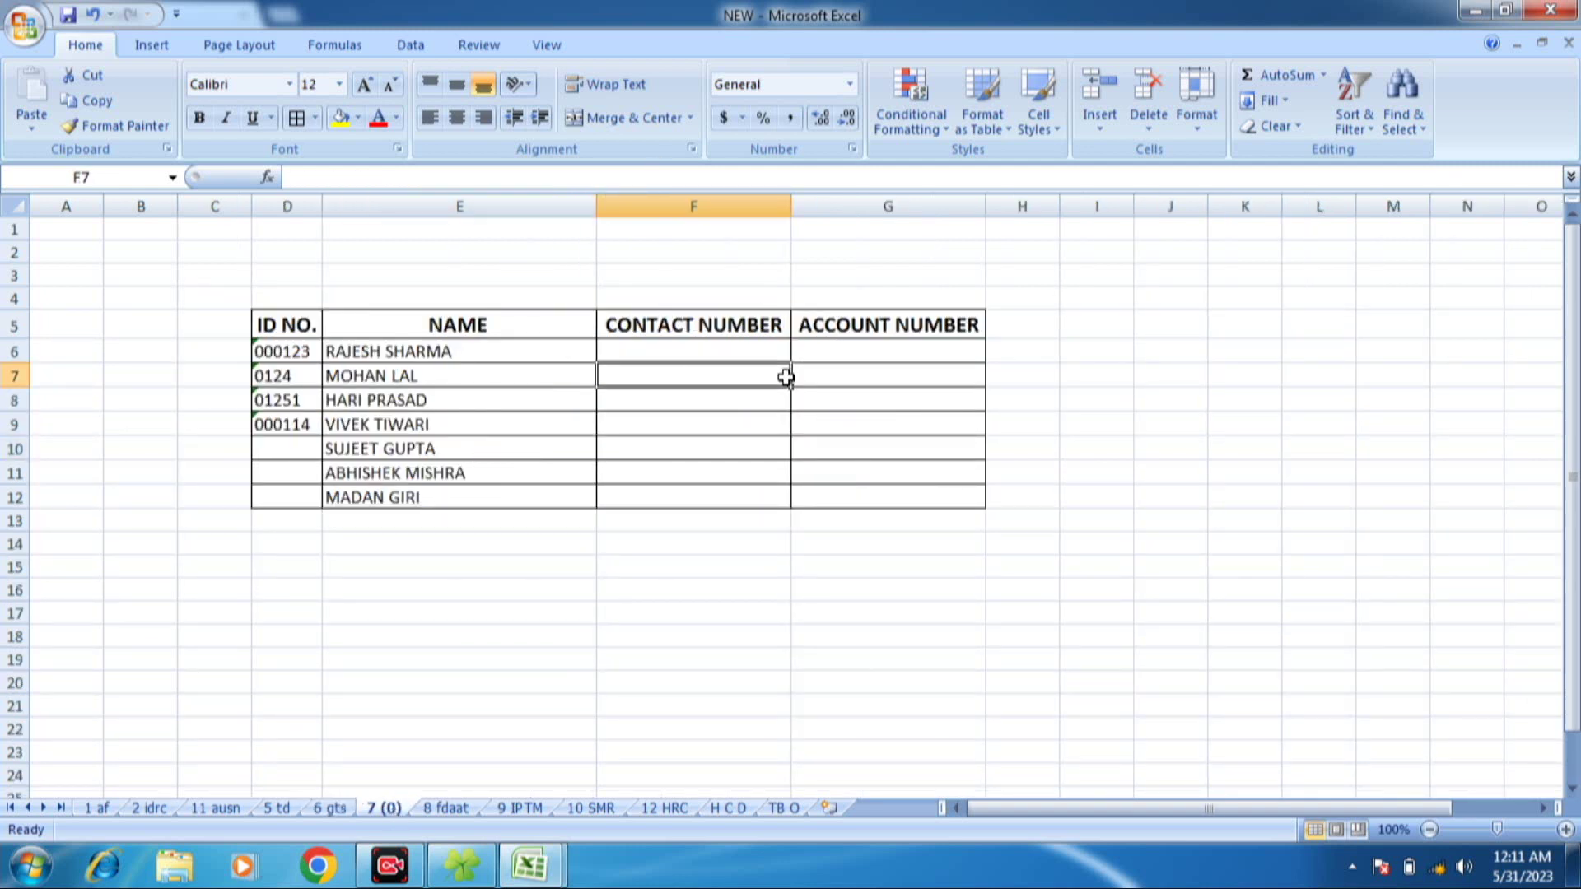
click(682, 316)
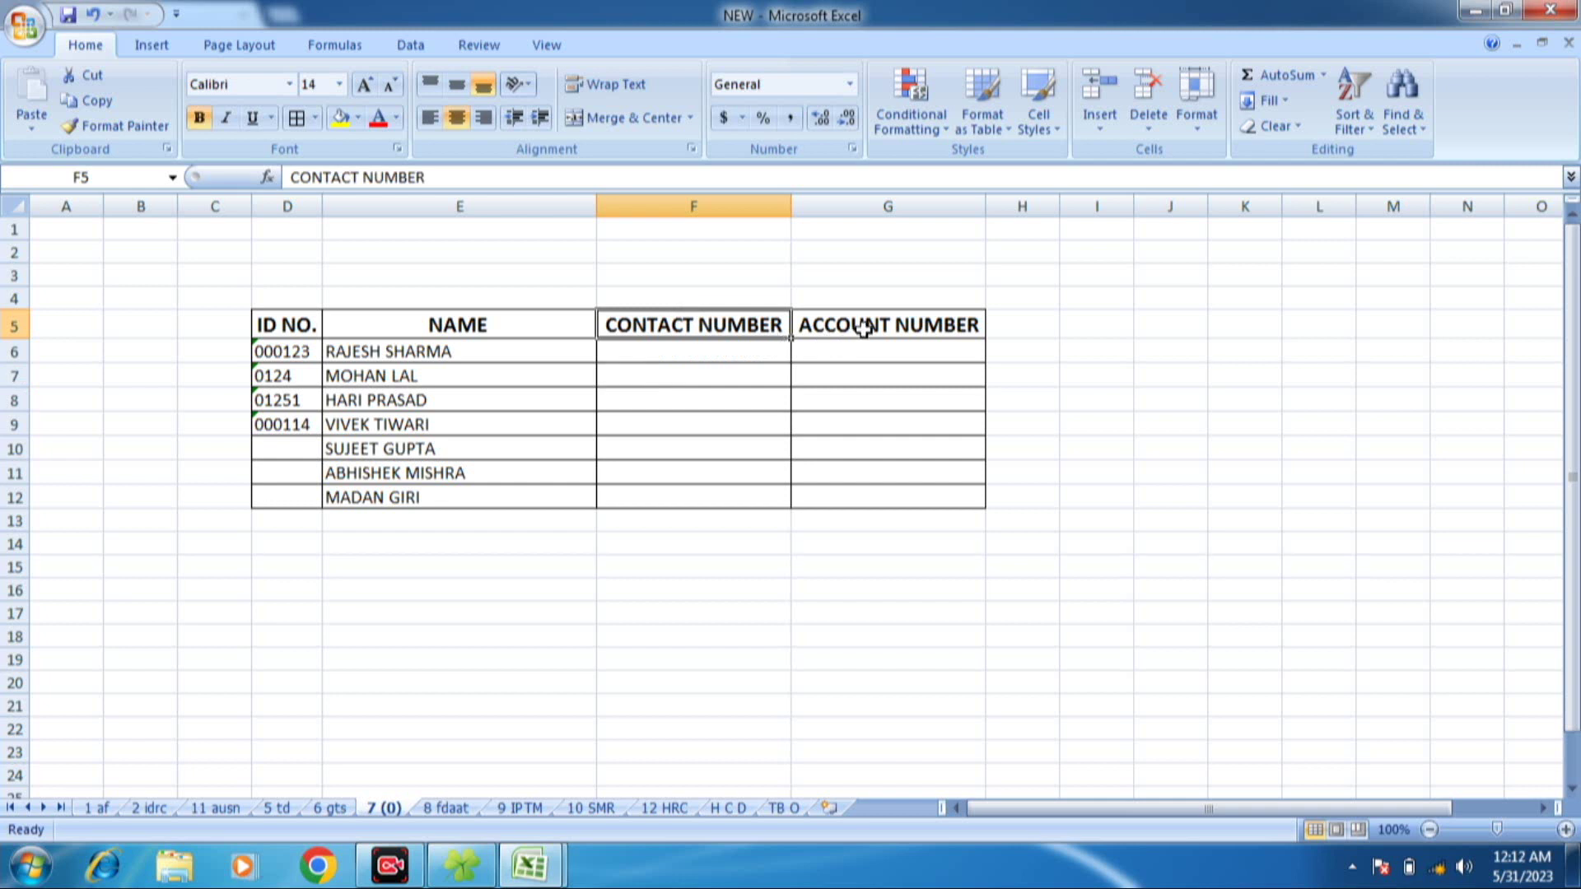
click(883, 331)
click(739, 354)
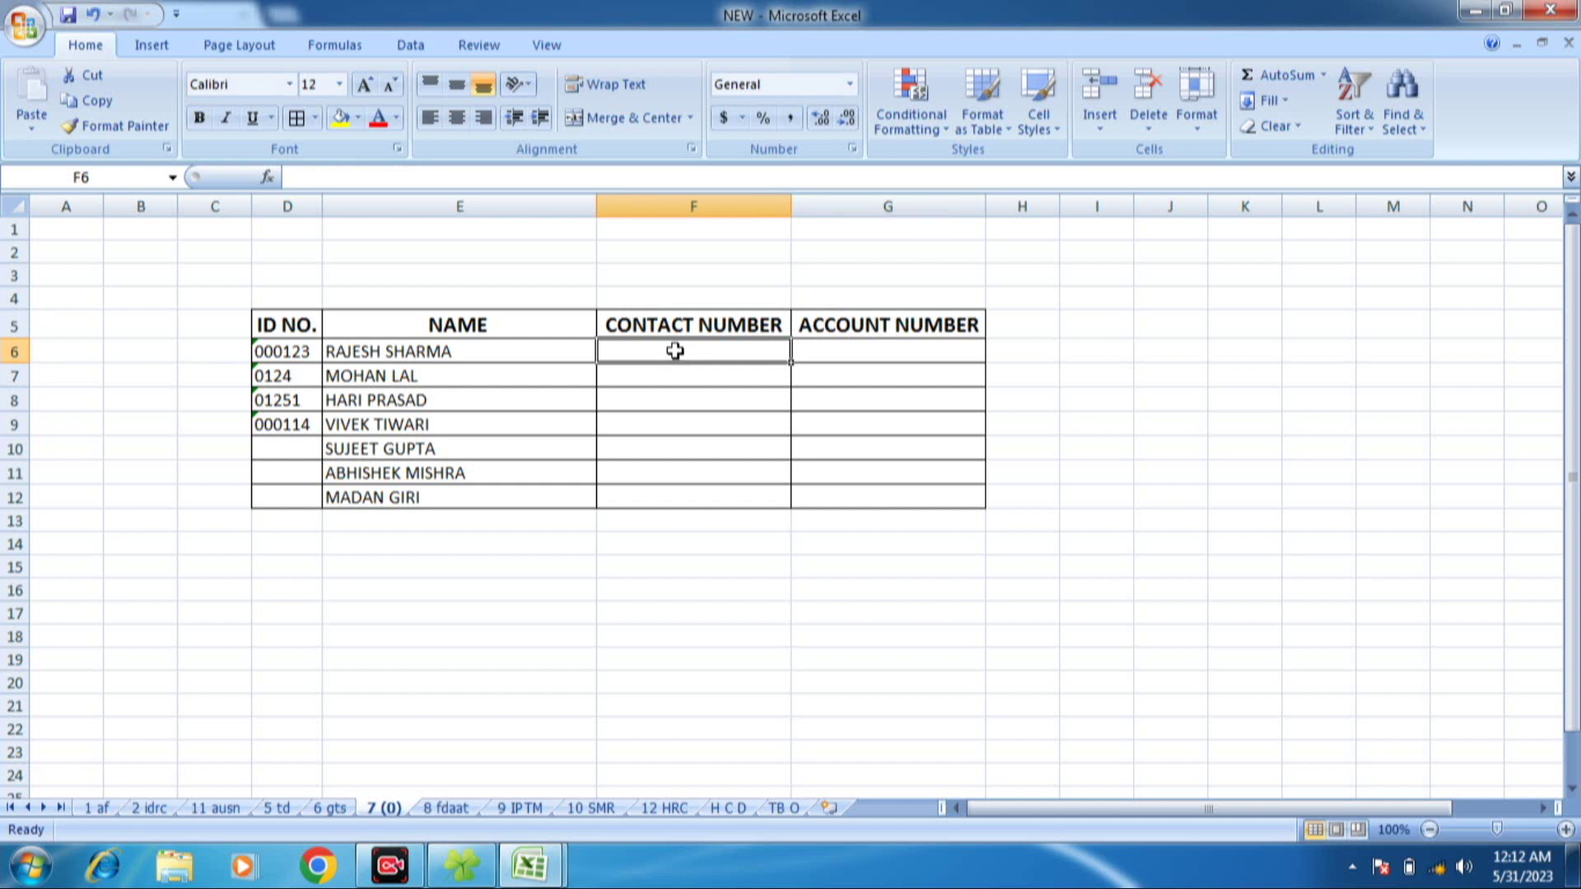
text(001)
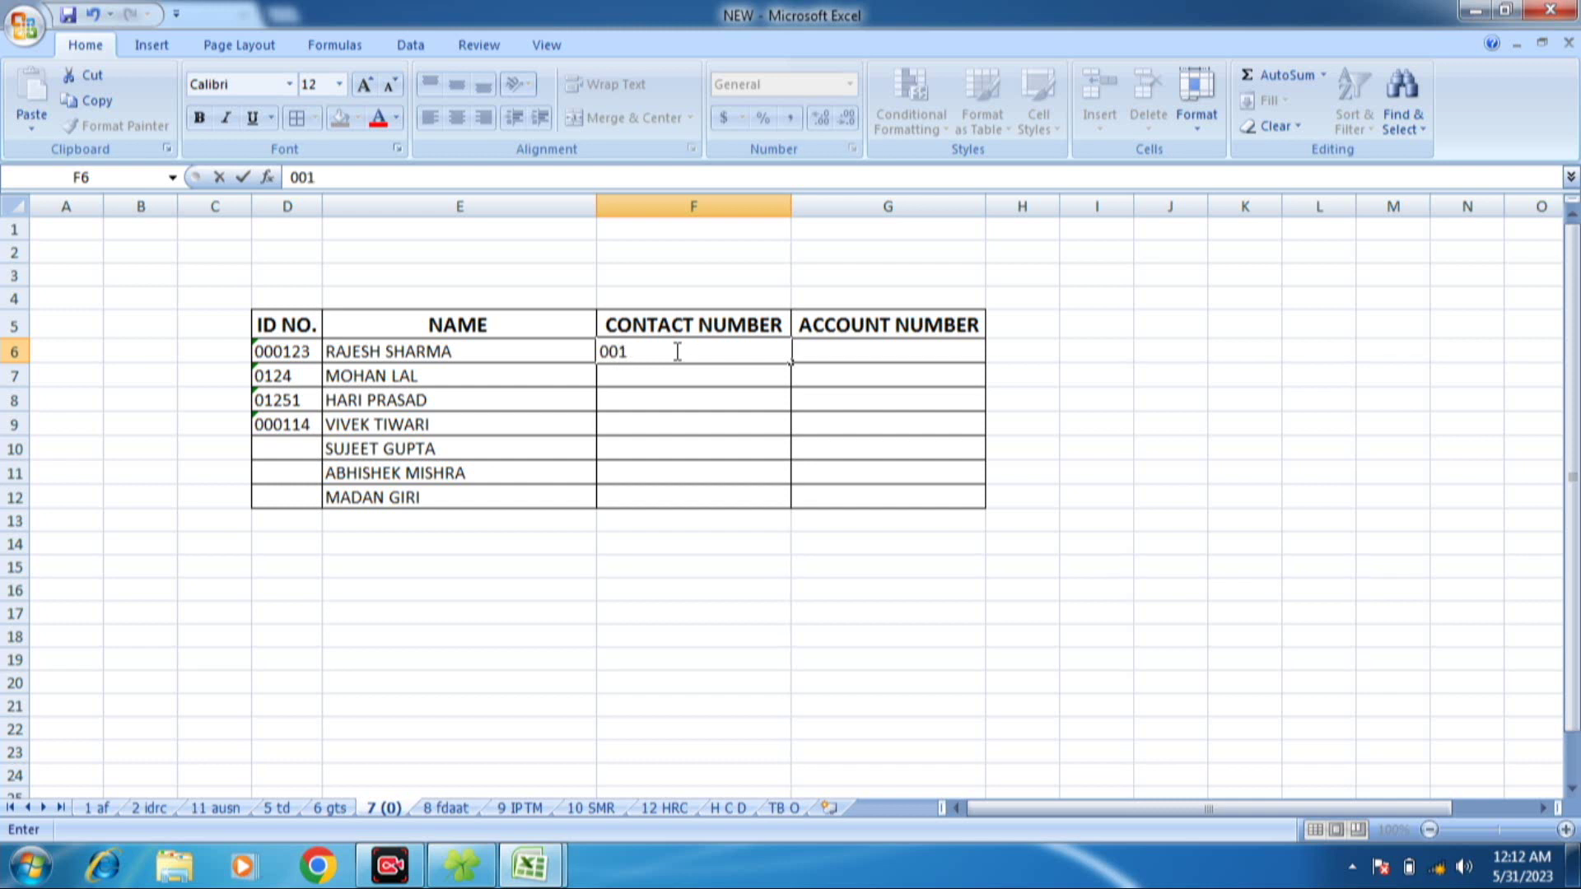
text(124584136)
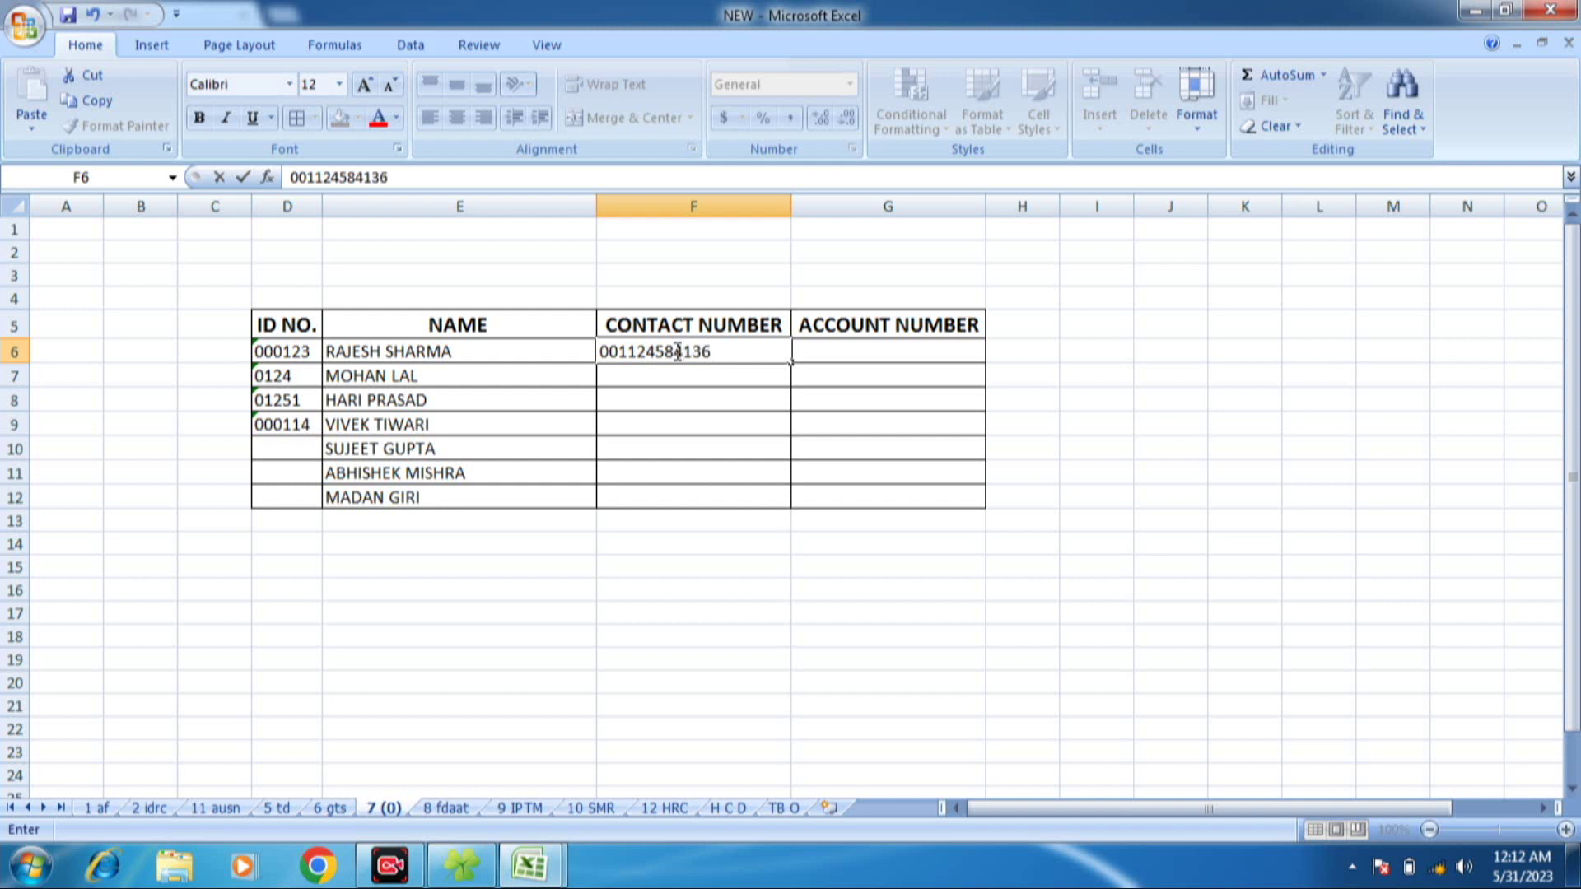
key(Return)
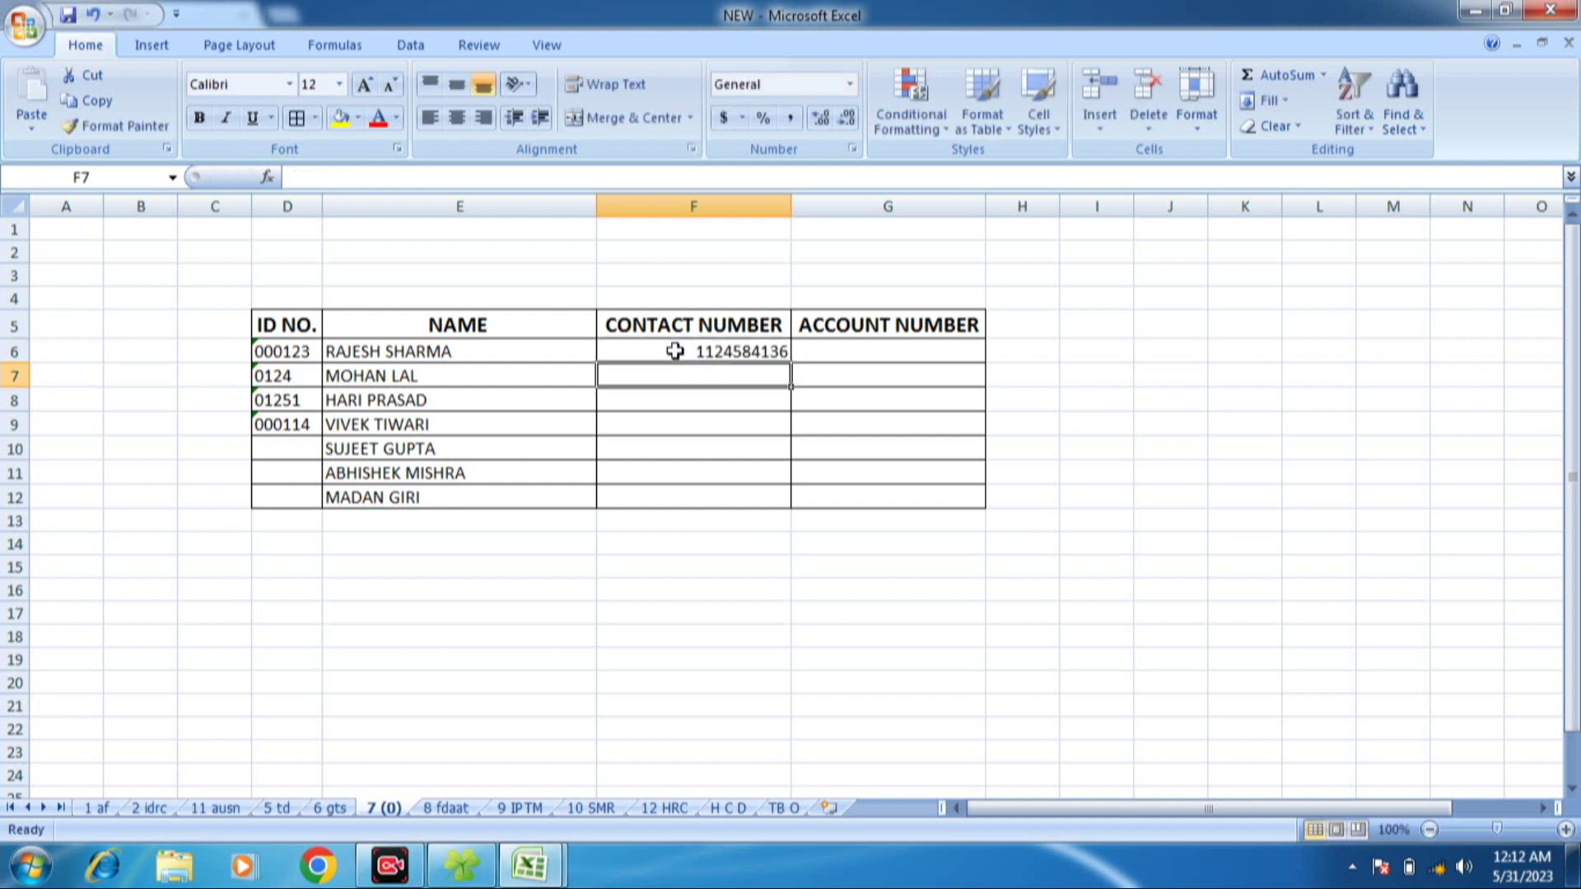
- Check that F6 lost its leading zeros, then select the range F6:G12
click(725, 356)
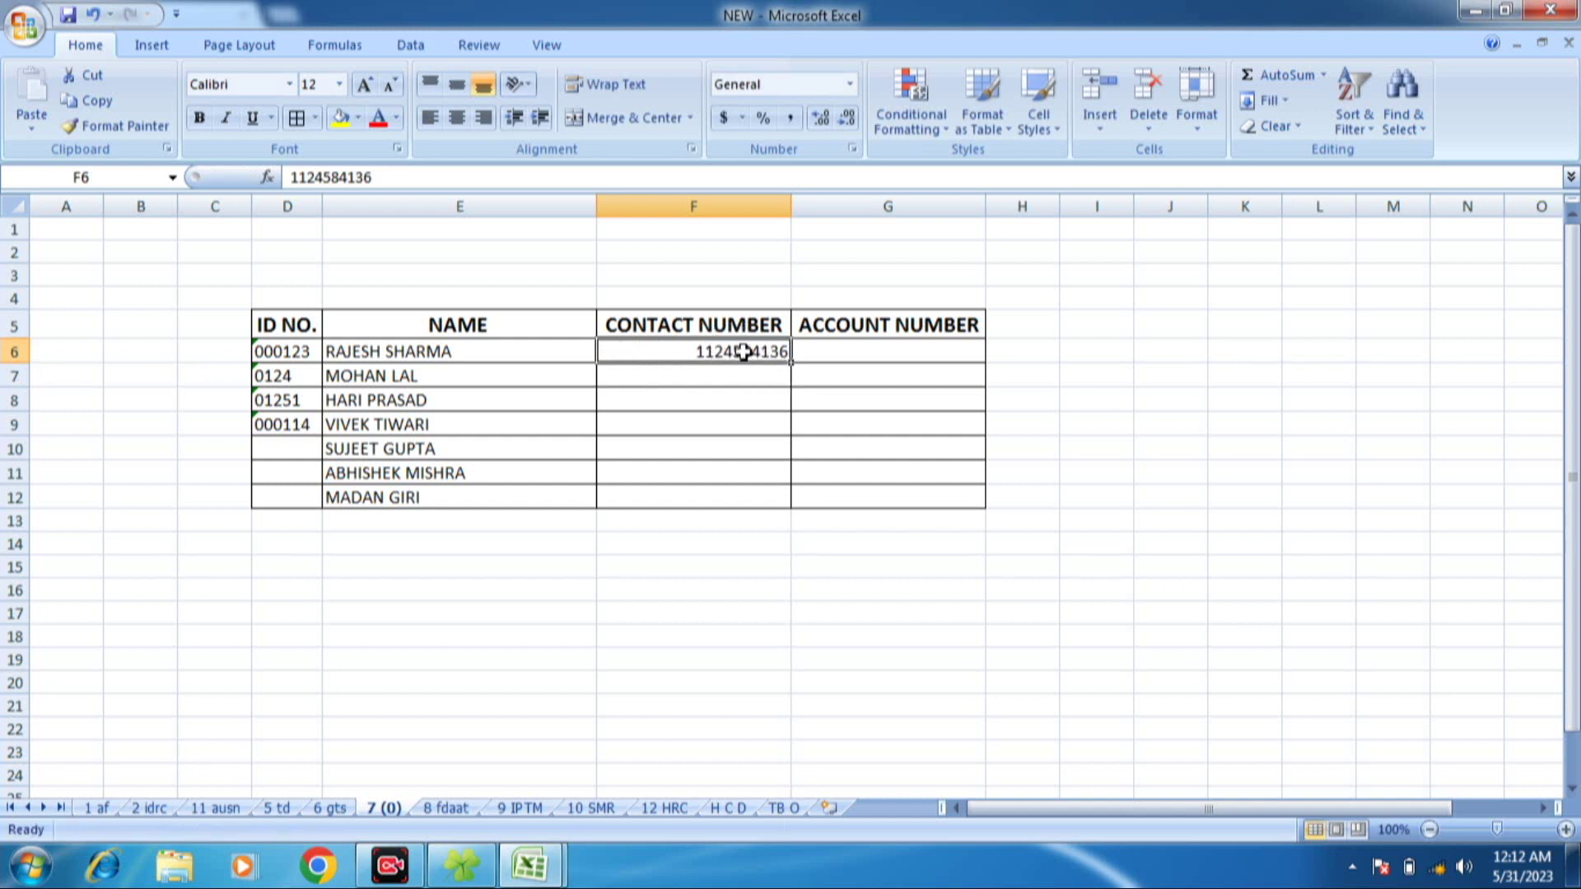
double_click(696, 352)
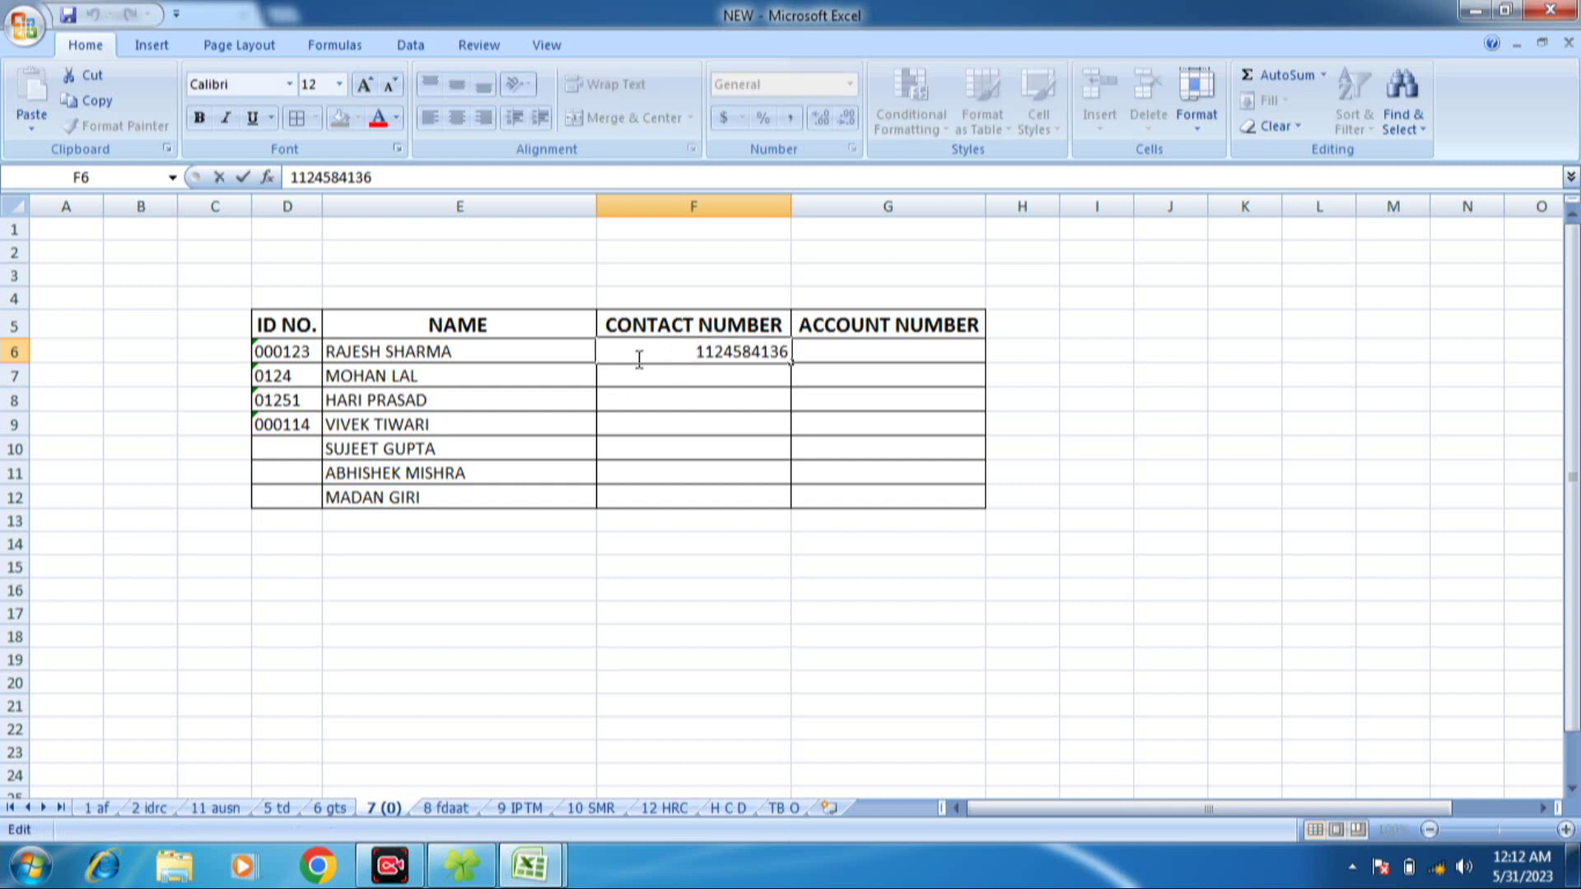
key(Return)
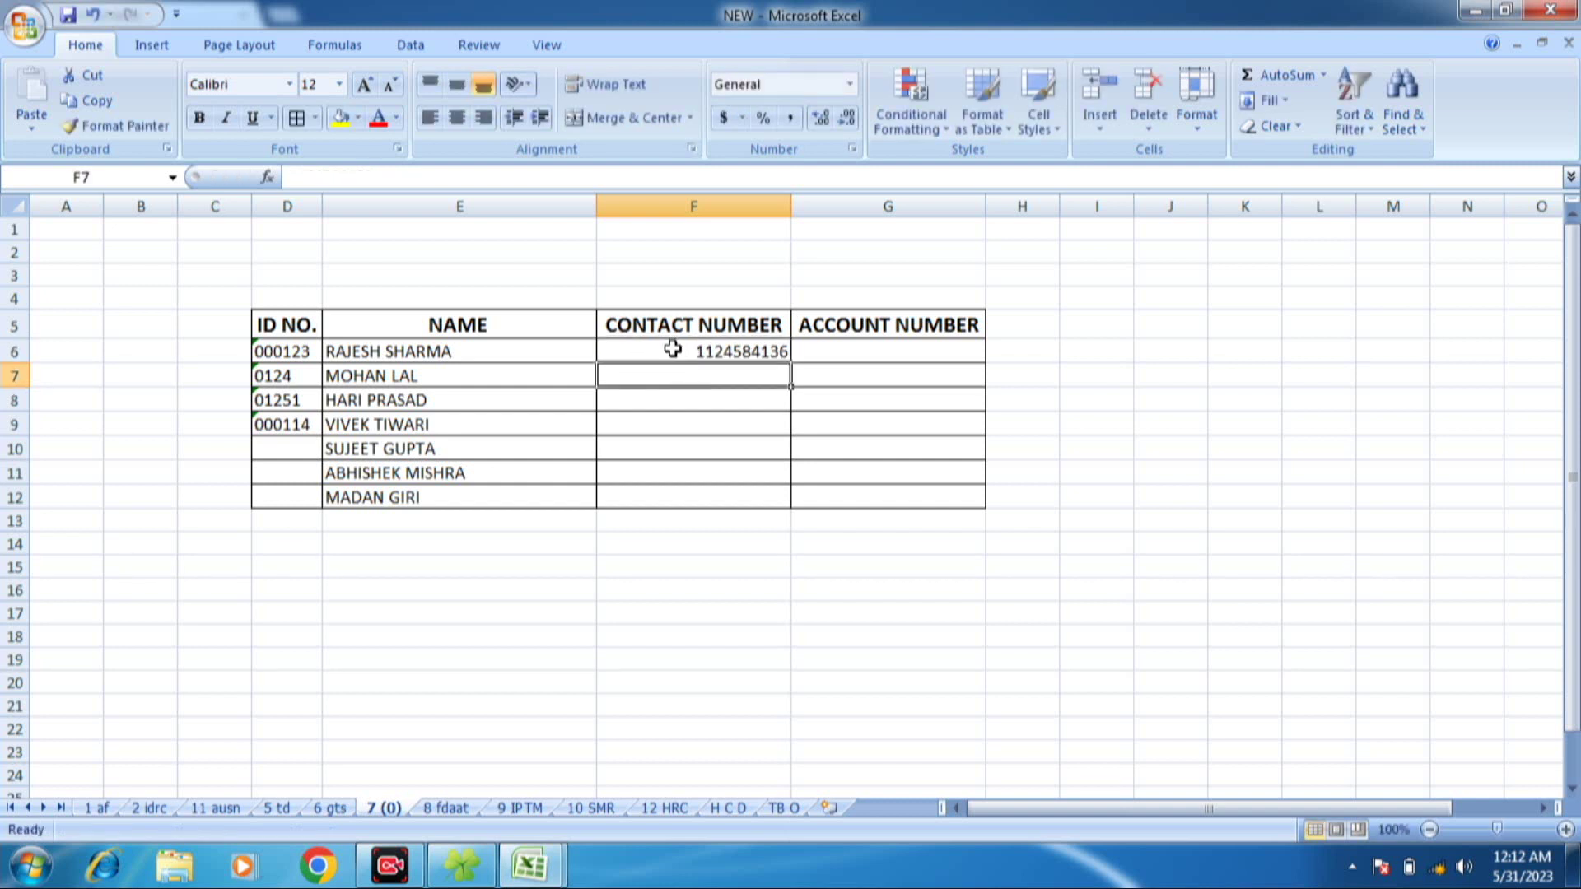
click(710, 362)
drag(710, 364, 918, 498)
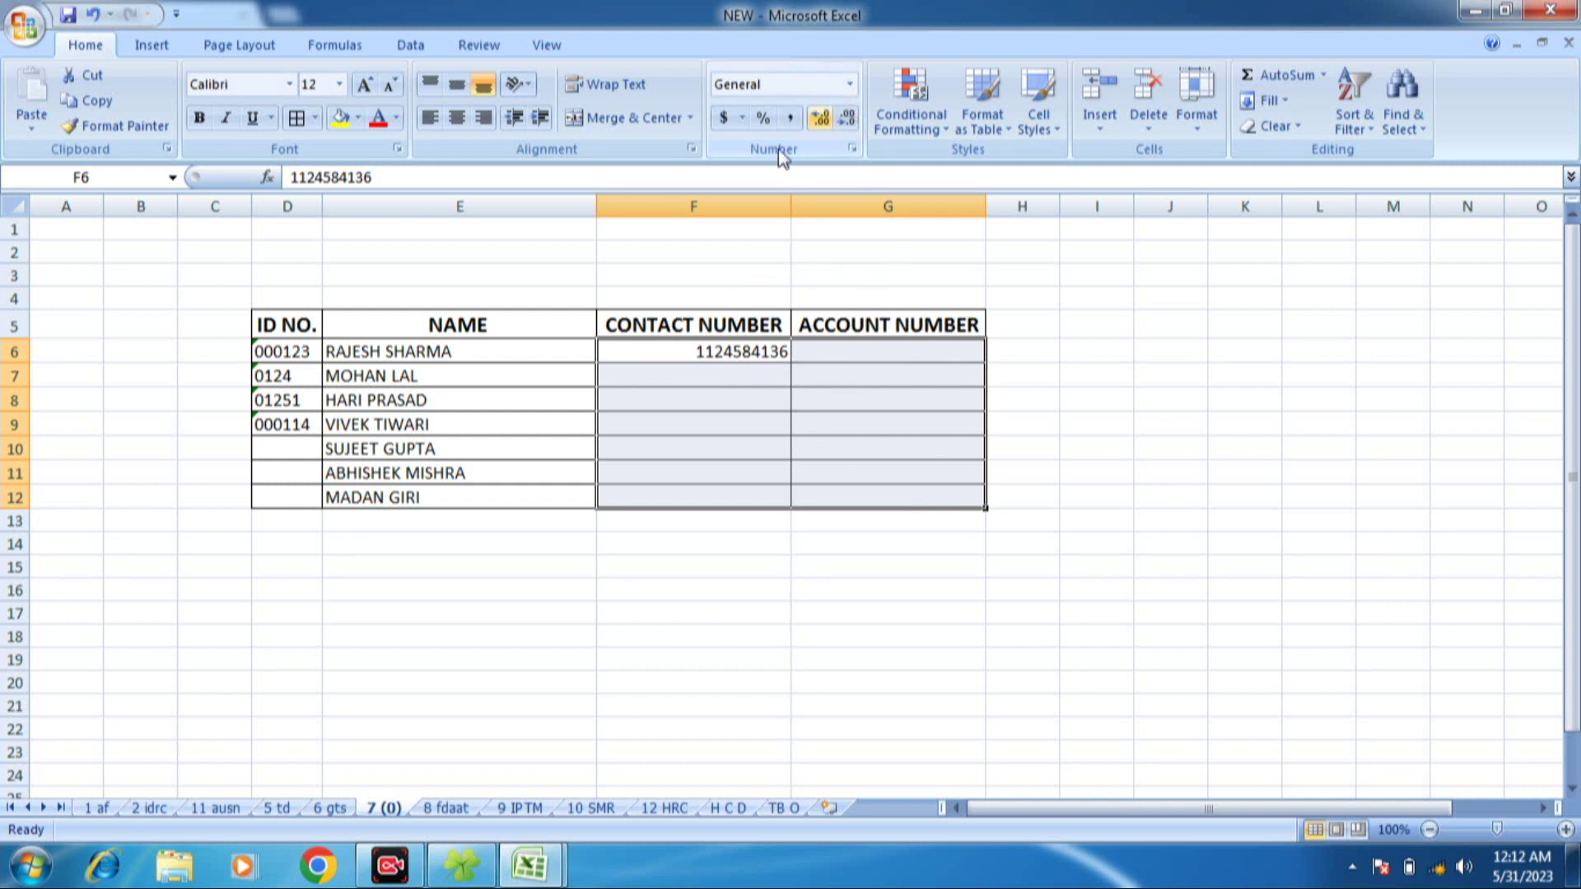
- Apply the Text number format to F6:G12 through Format Cells
click(849, 86)
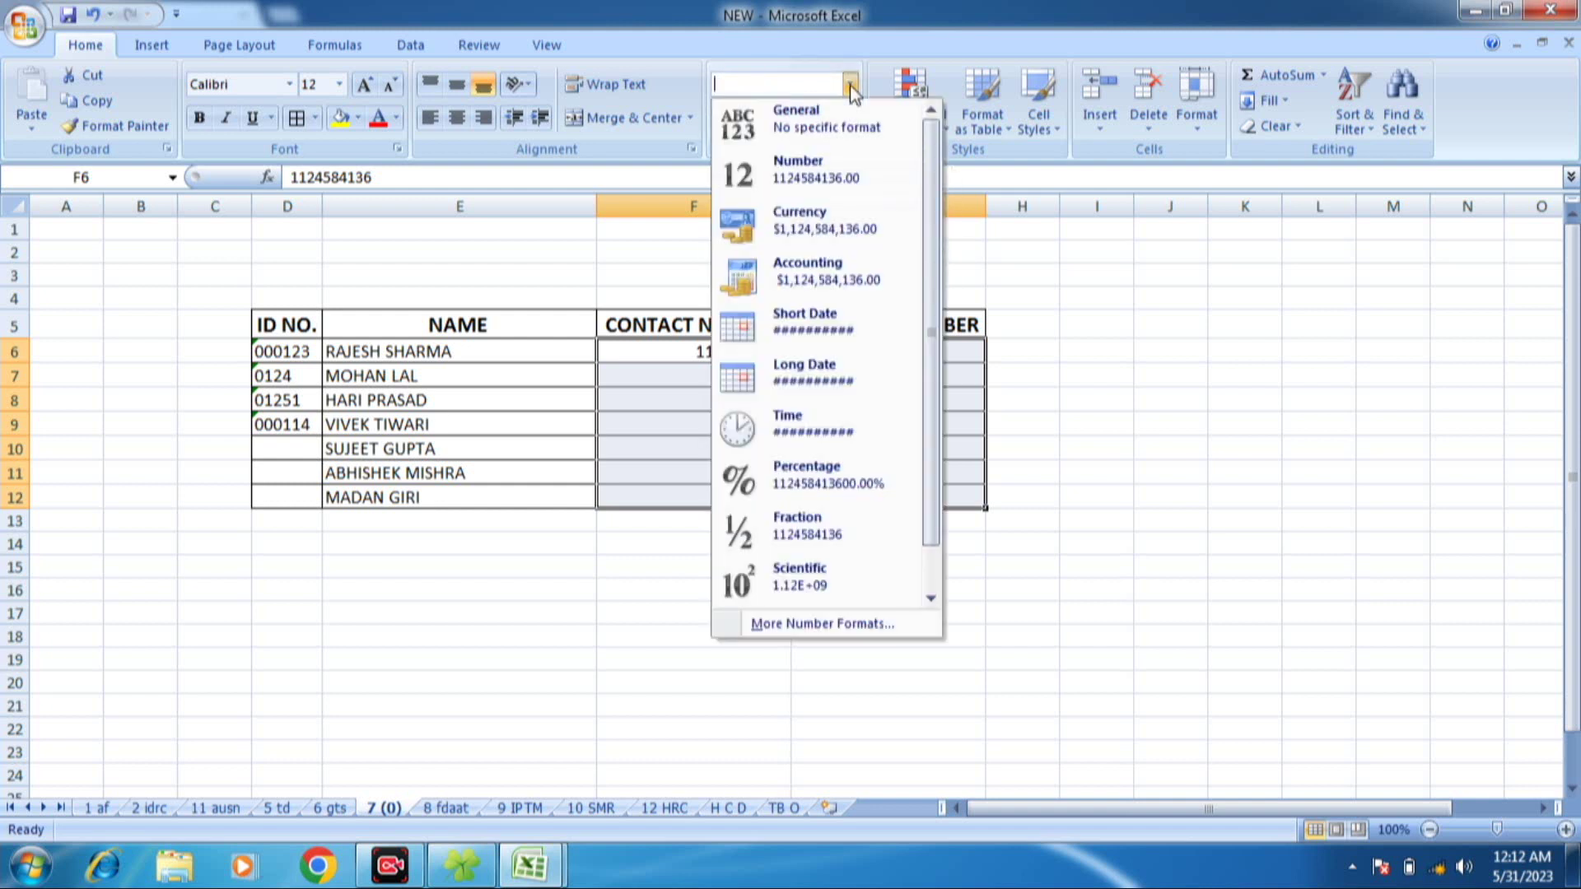
click(850, 85)
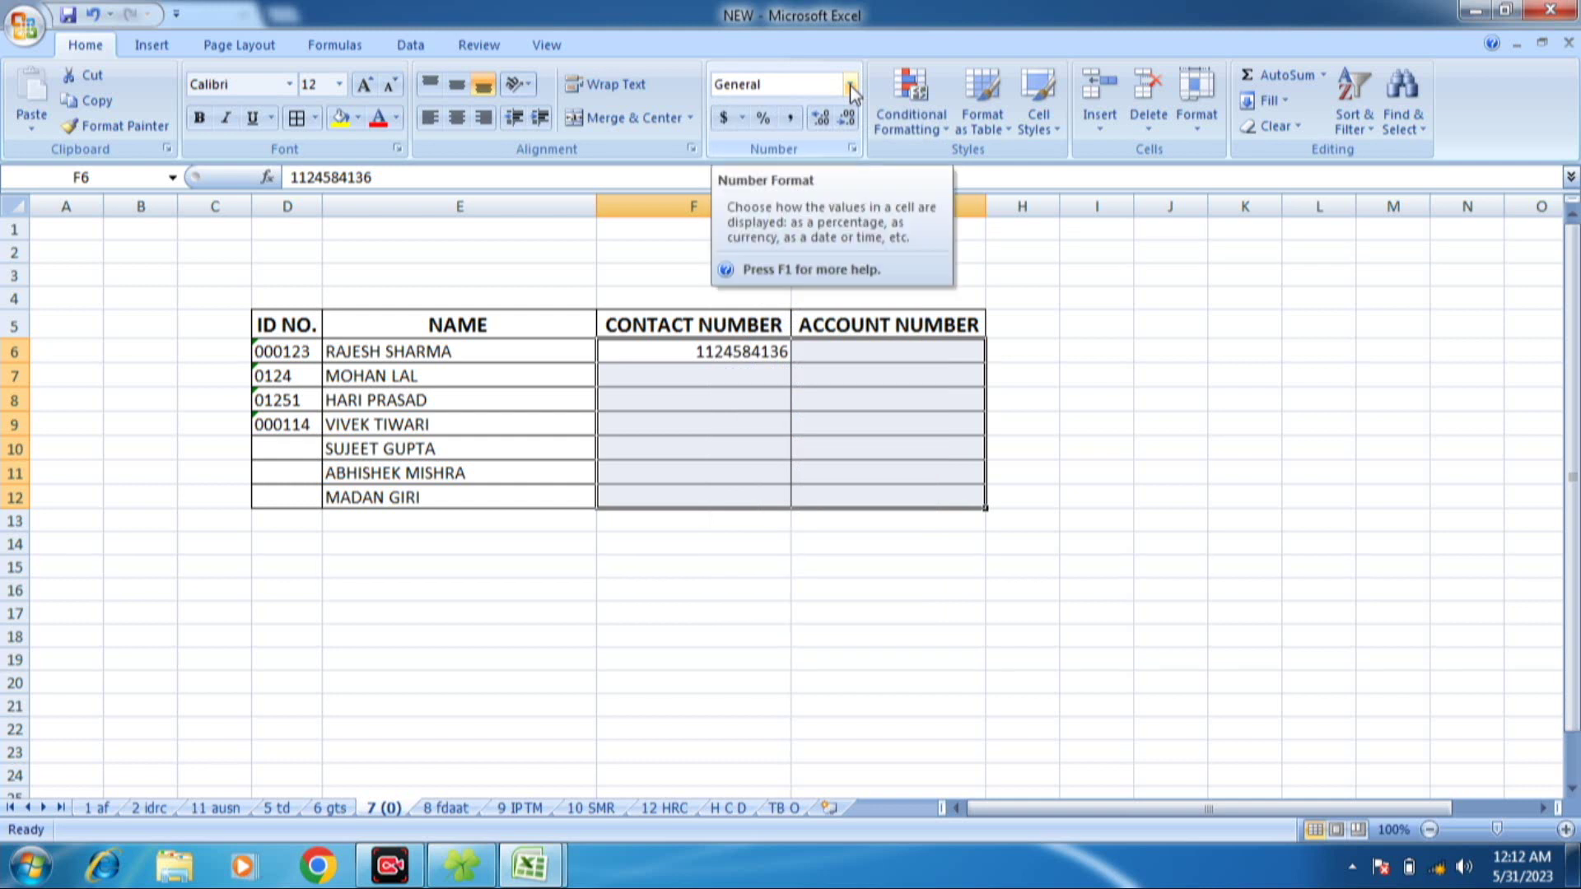
key(ctrl+1)
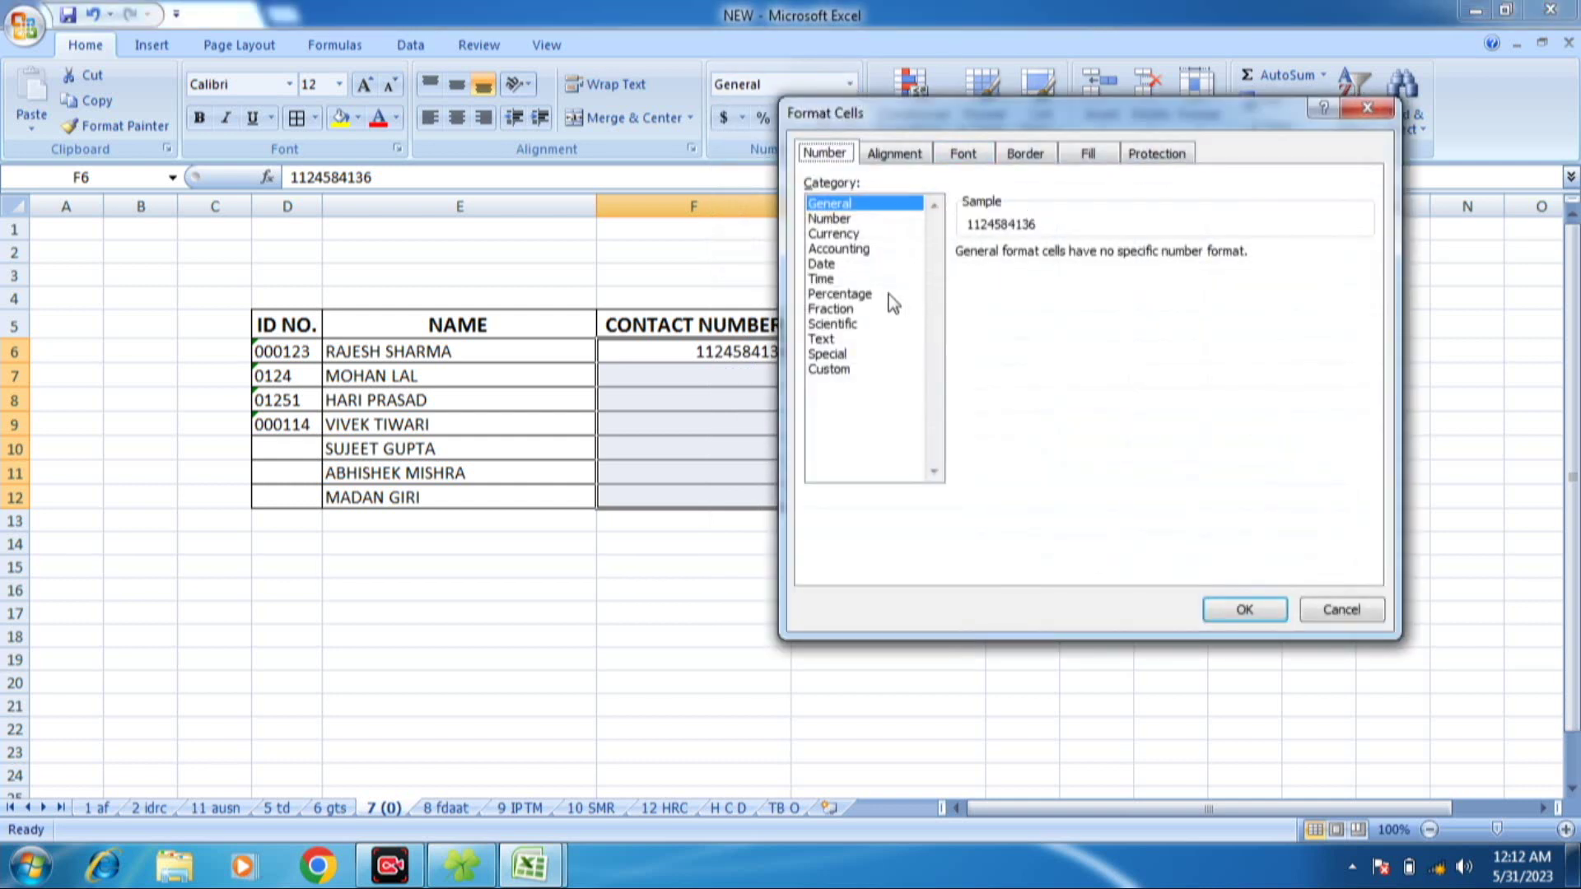
click(827, 339)
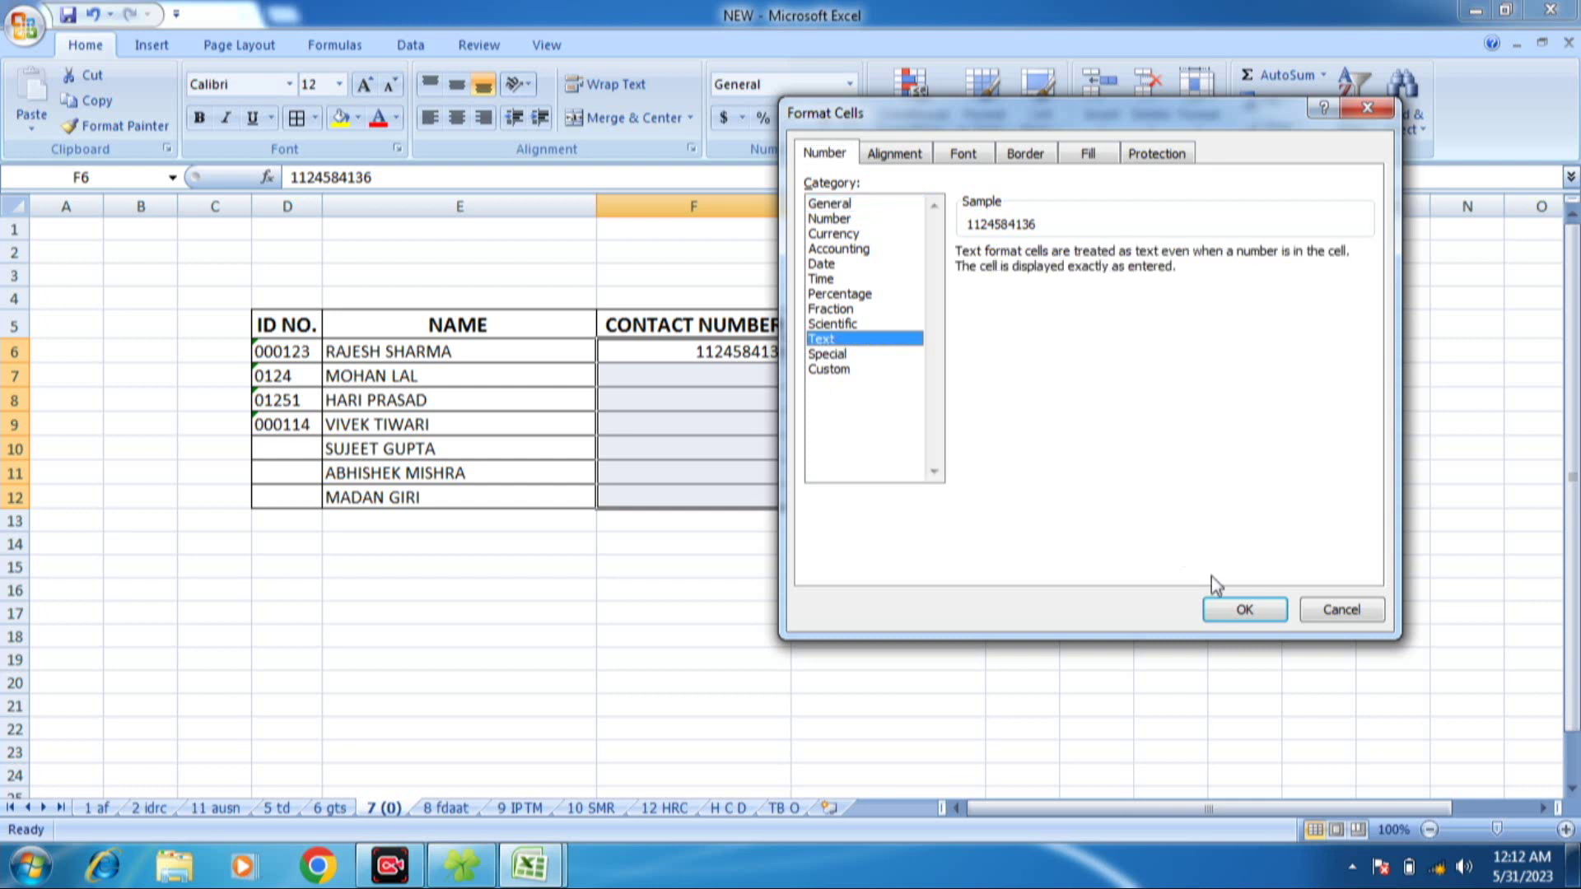
click(1245, 610)
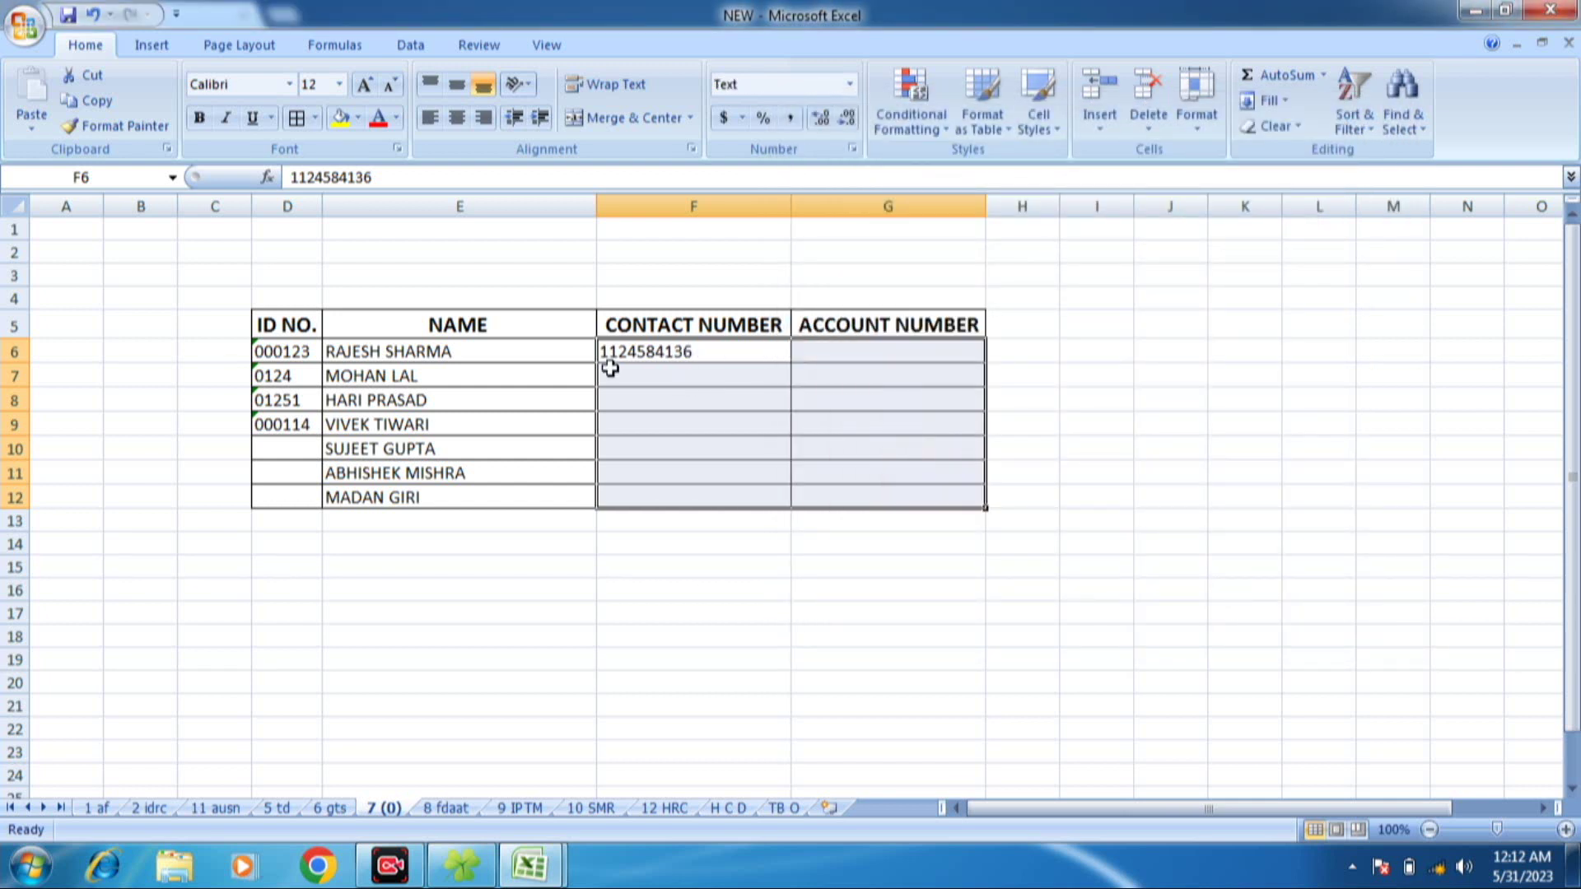
click(714, 394)
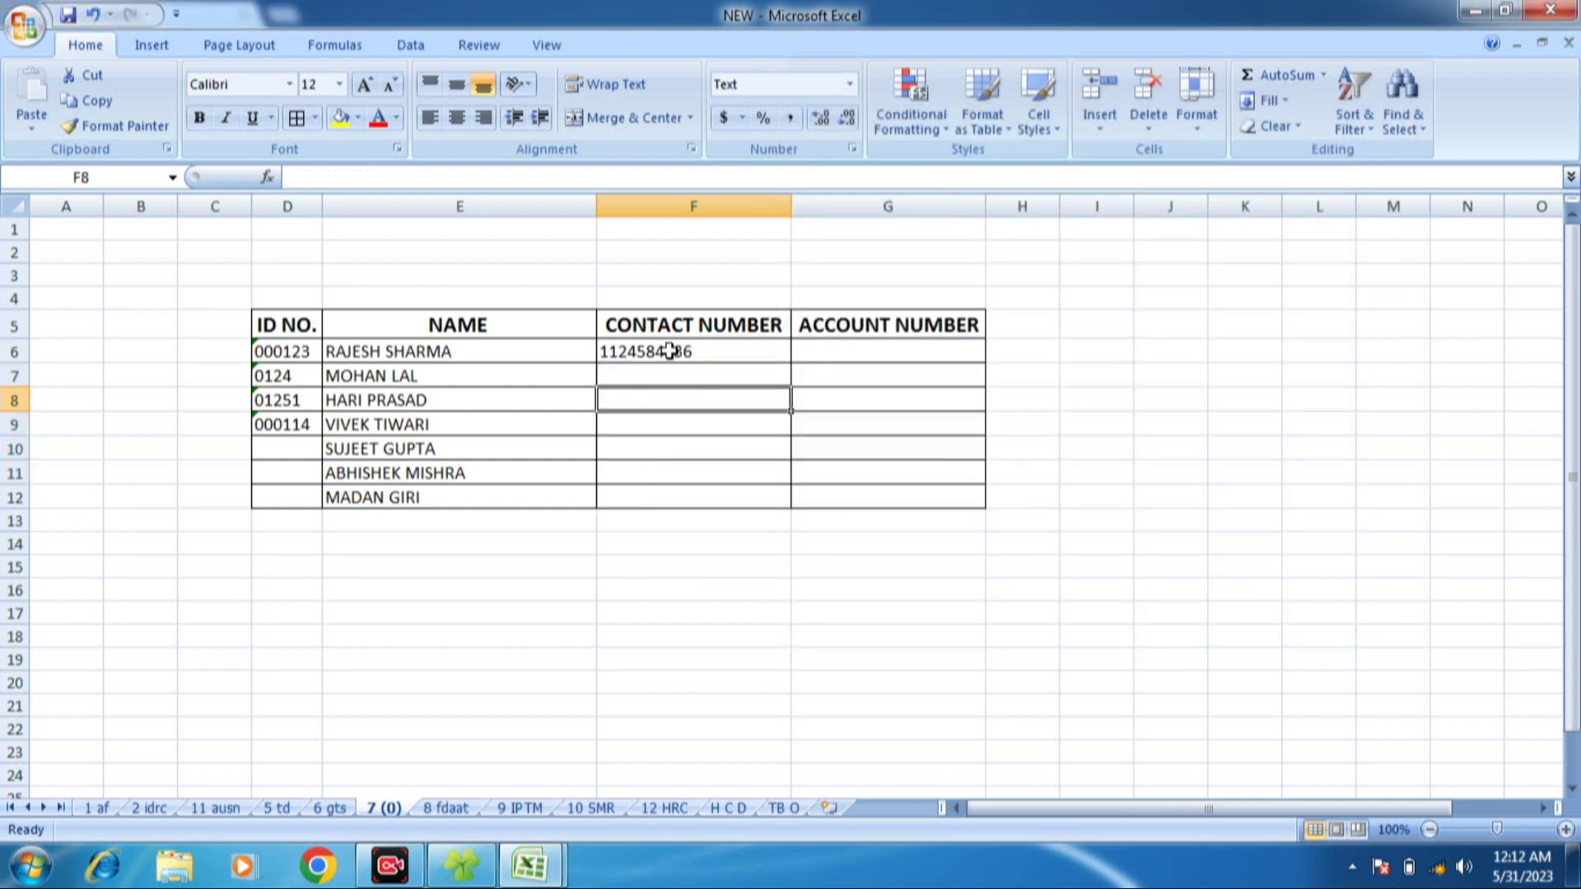
- Re-enter the contact number in F6, now keeping its leading zeros
click(618, 347)
text(001)
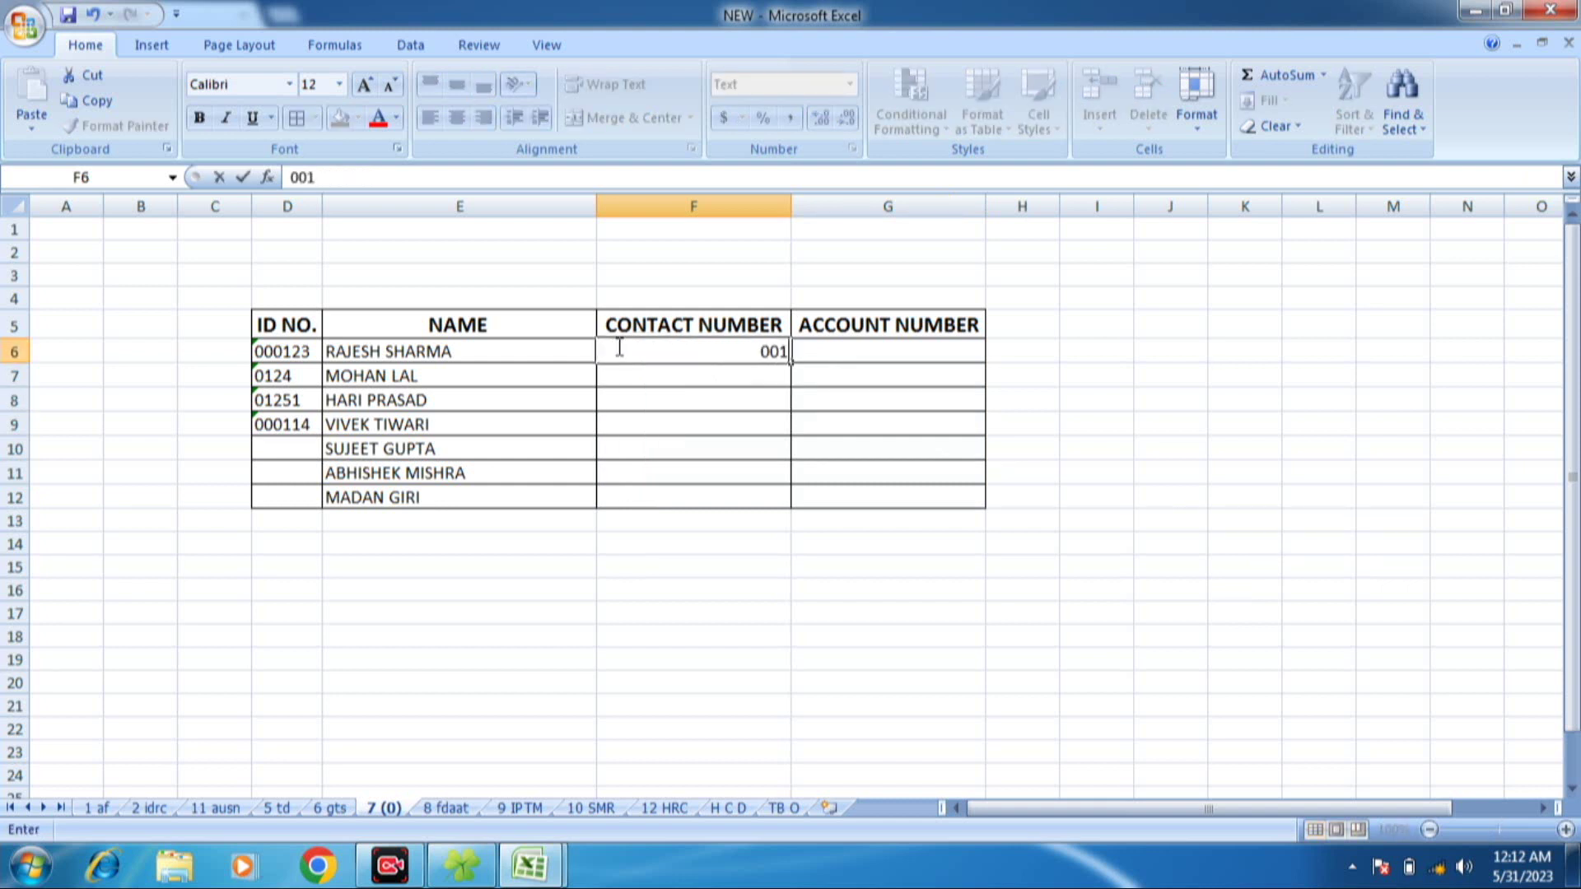
text(425148745)
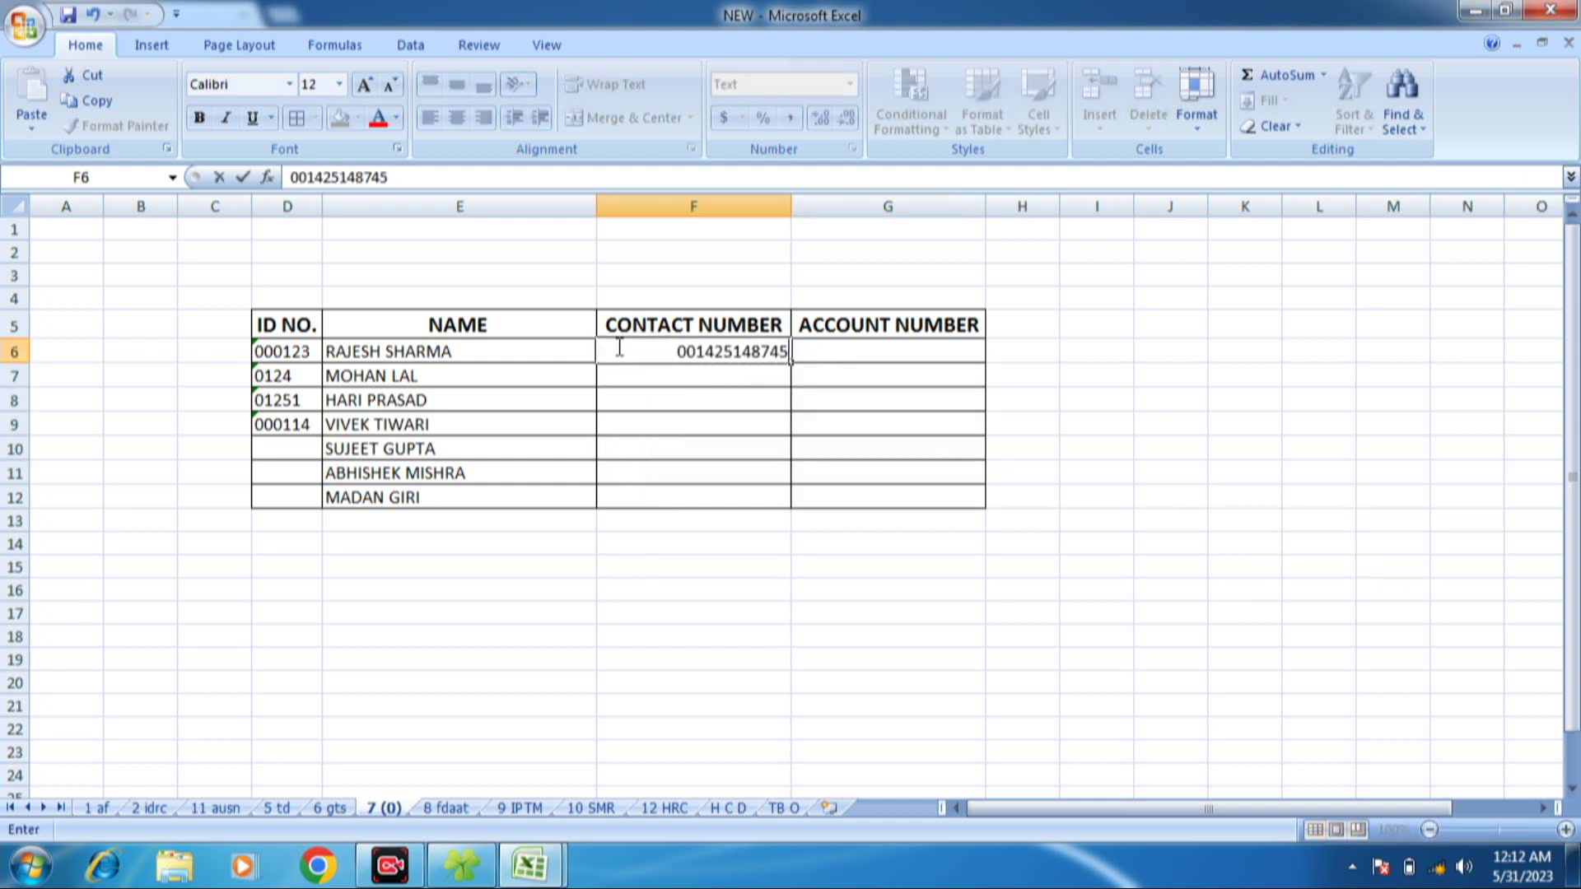
key(Return)
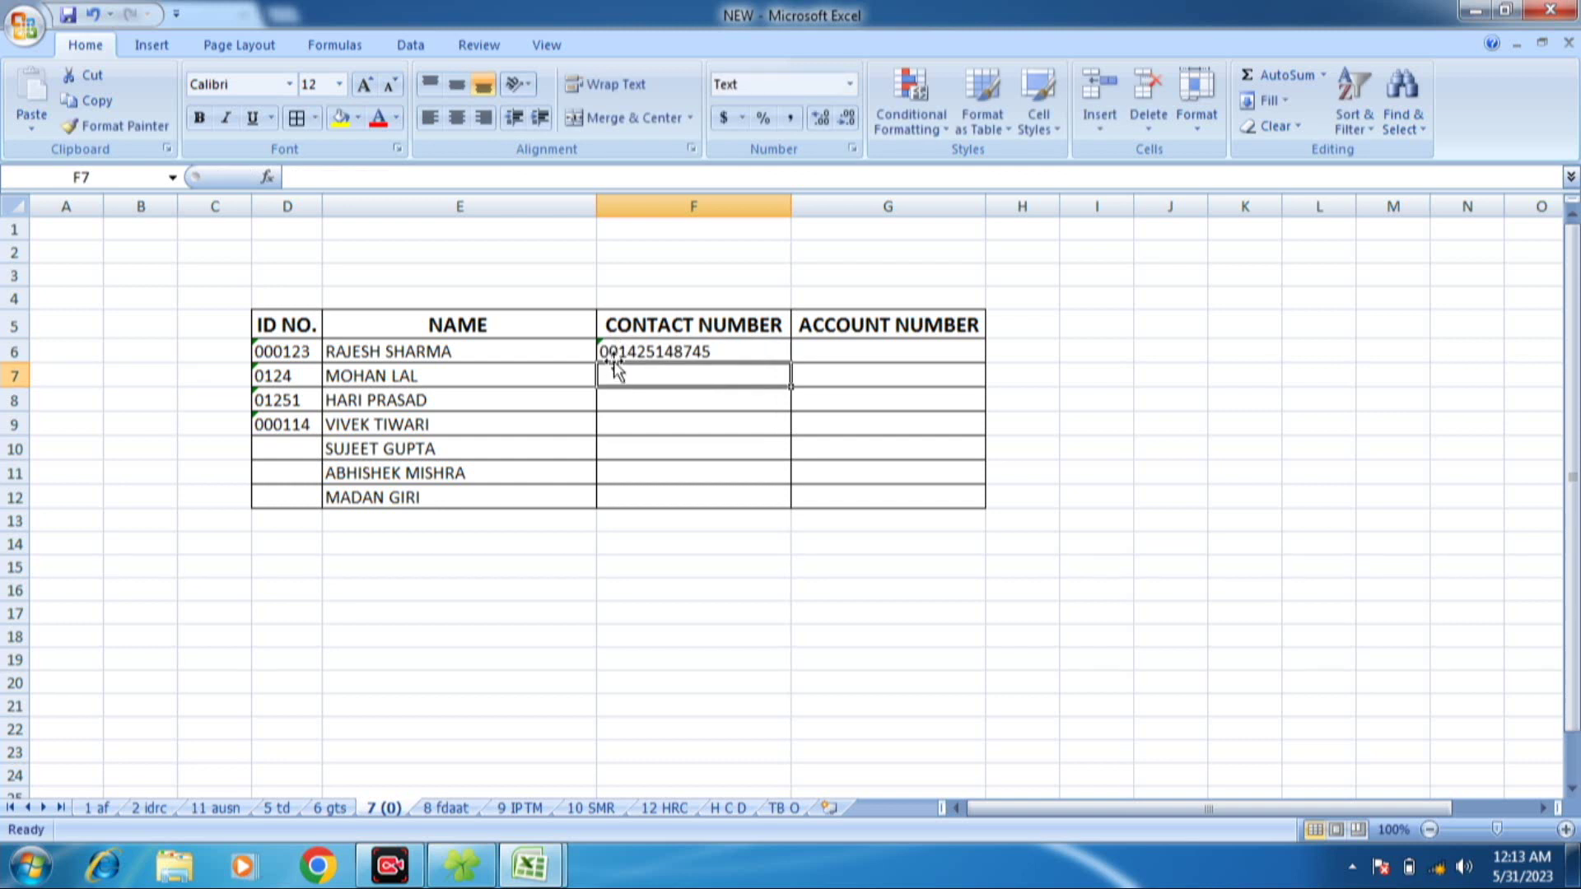
click(646, 353)
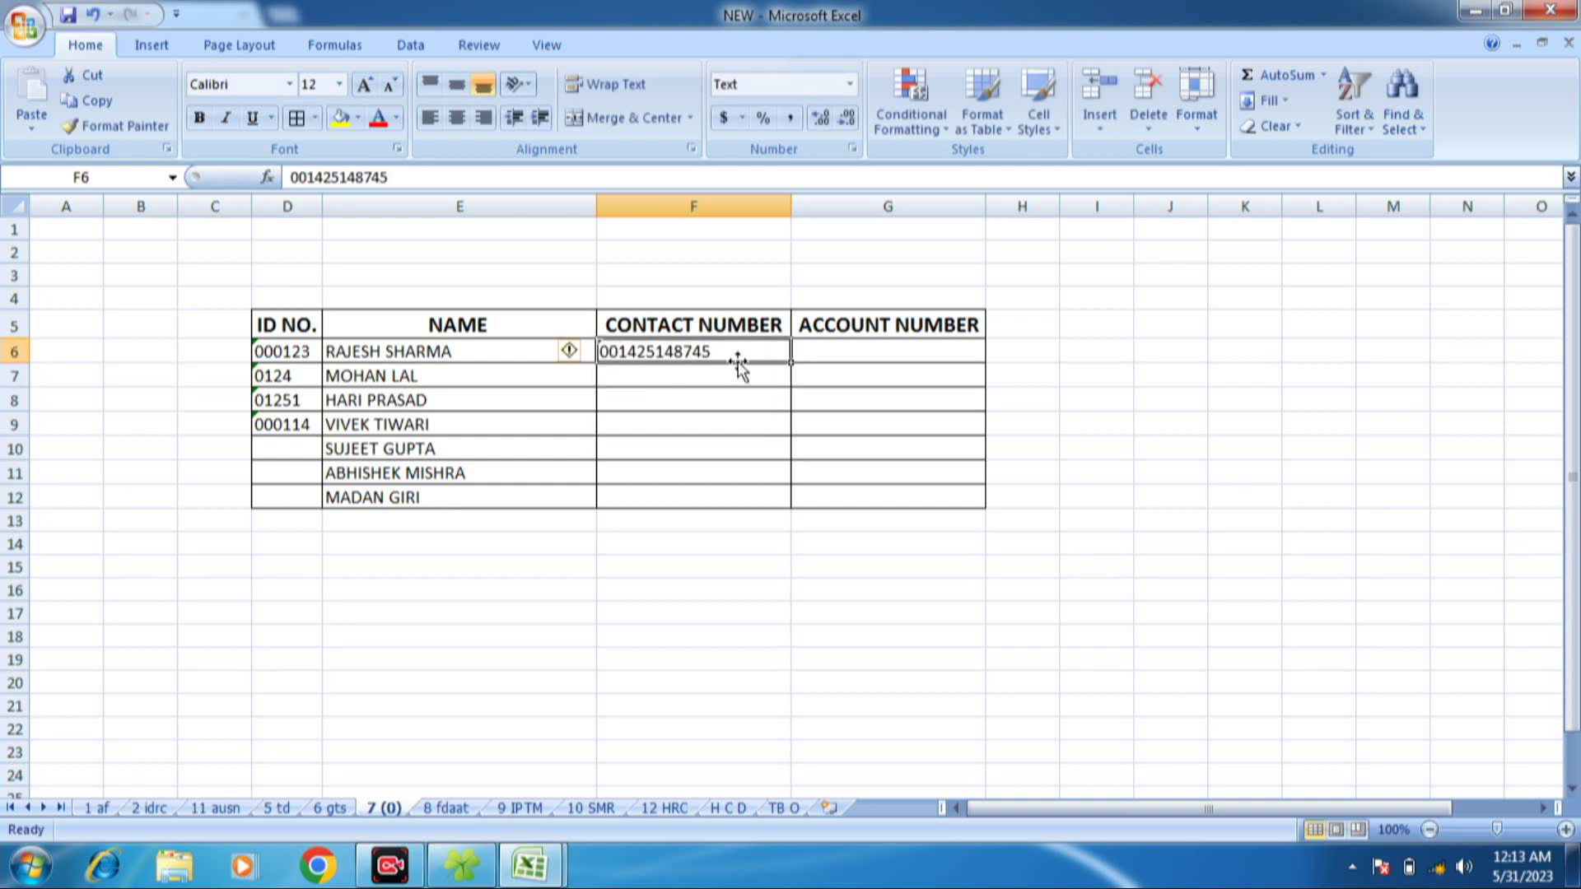
- Enter the account number in G6 and confirm its leading zeros are kept
click(863, 354)
text(2.000)
key(BackSpace)
key(BackSpace)
key(BackSpace)
key(BackSpace)
key(BackSpace)
text(00001578541)
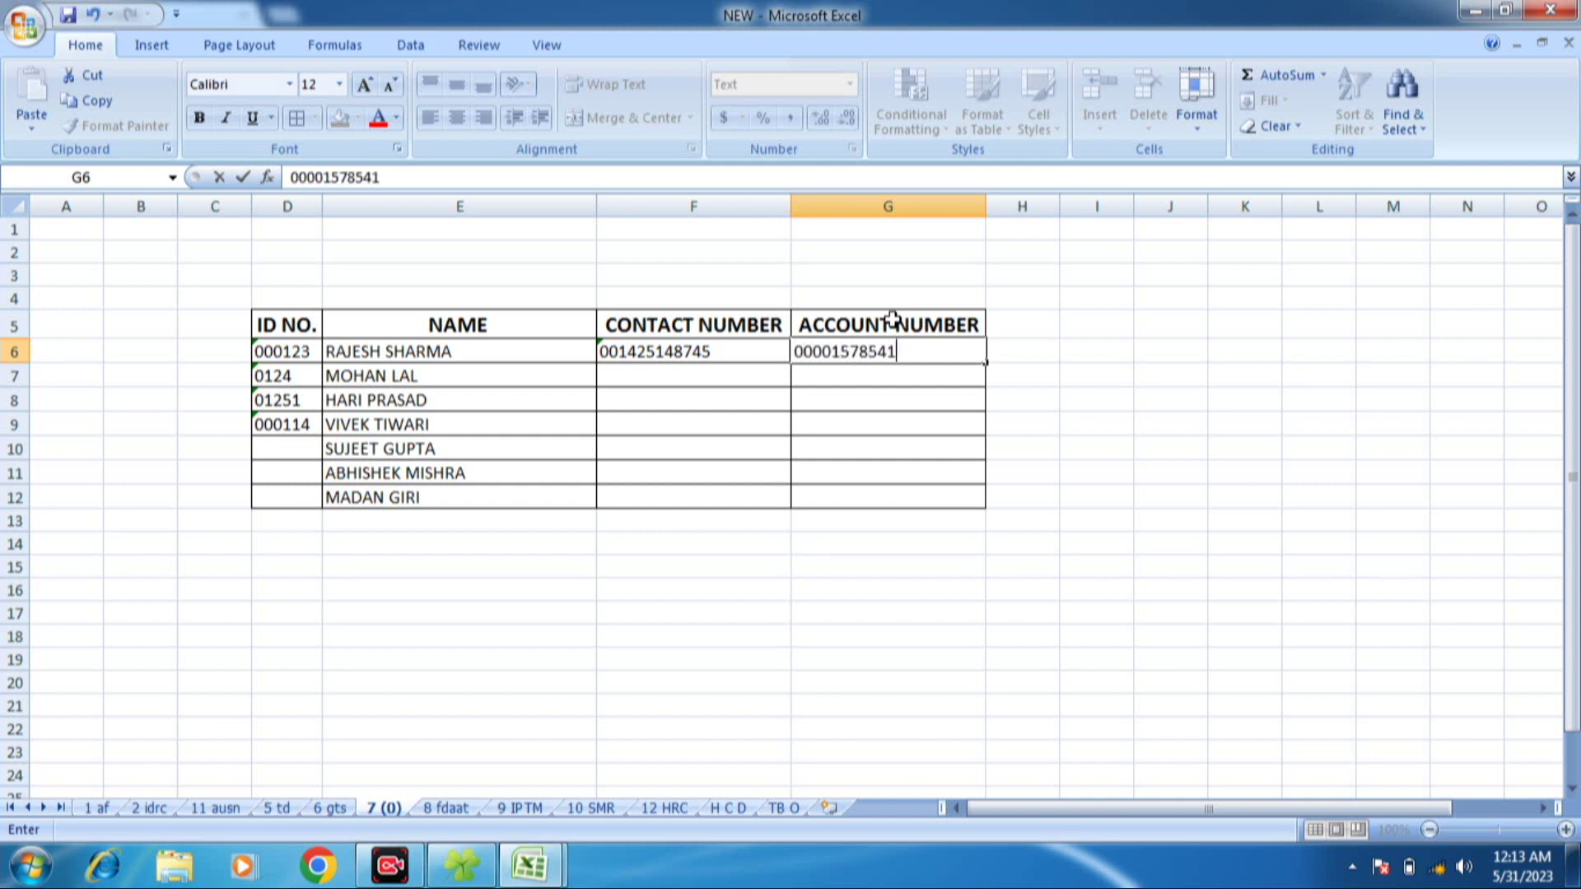
text(546)
key(Return)
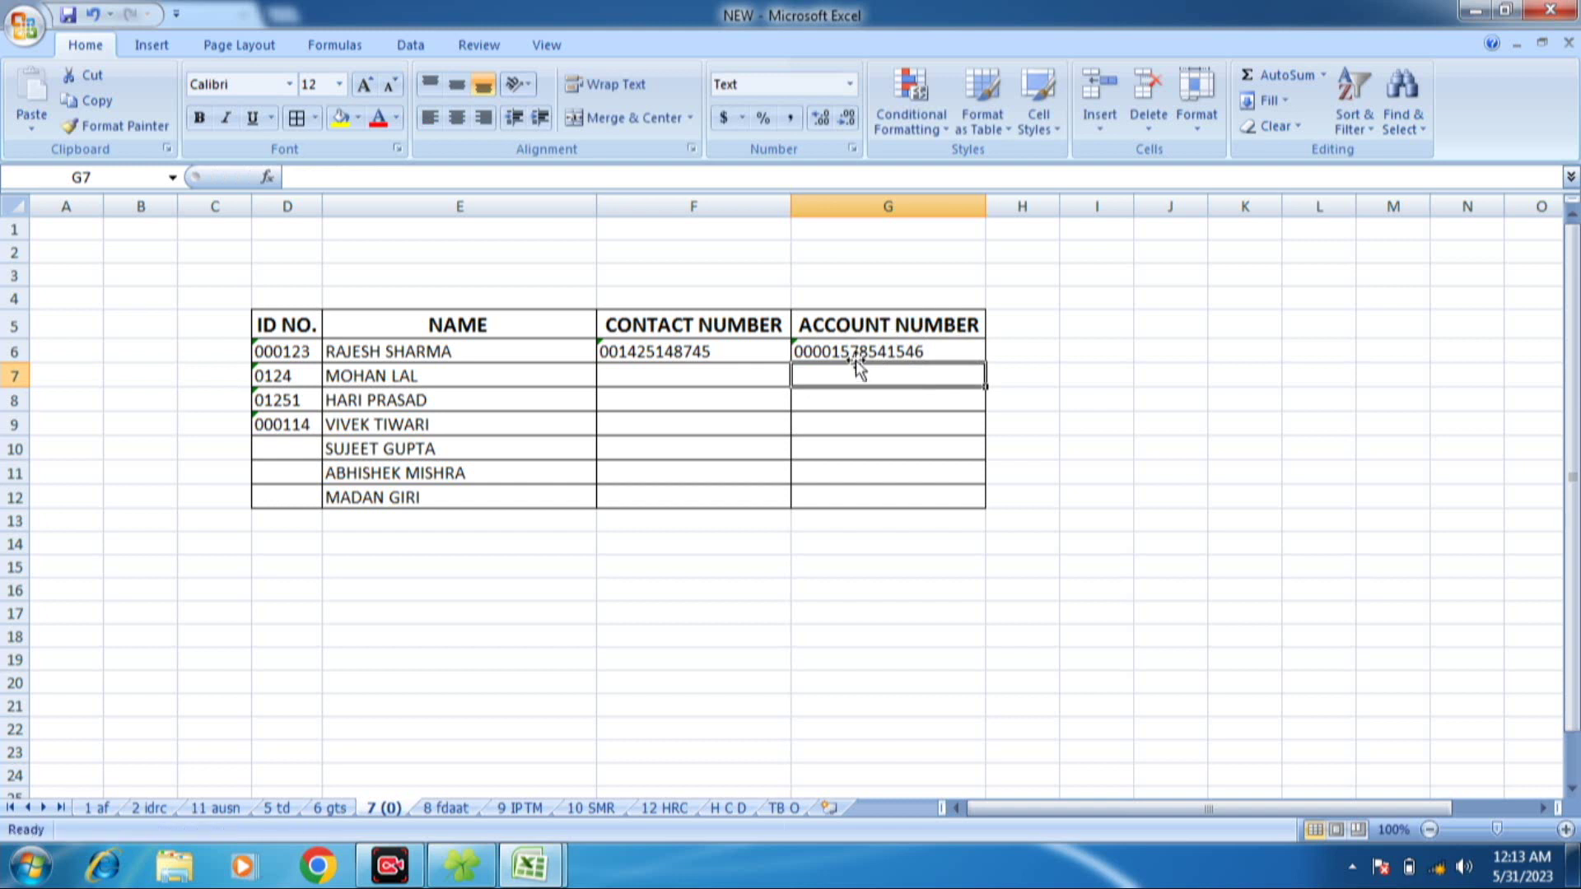
click(828, 351)
double_click(828, 352)
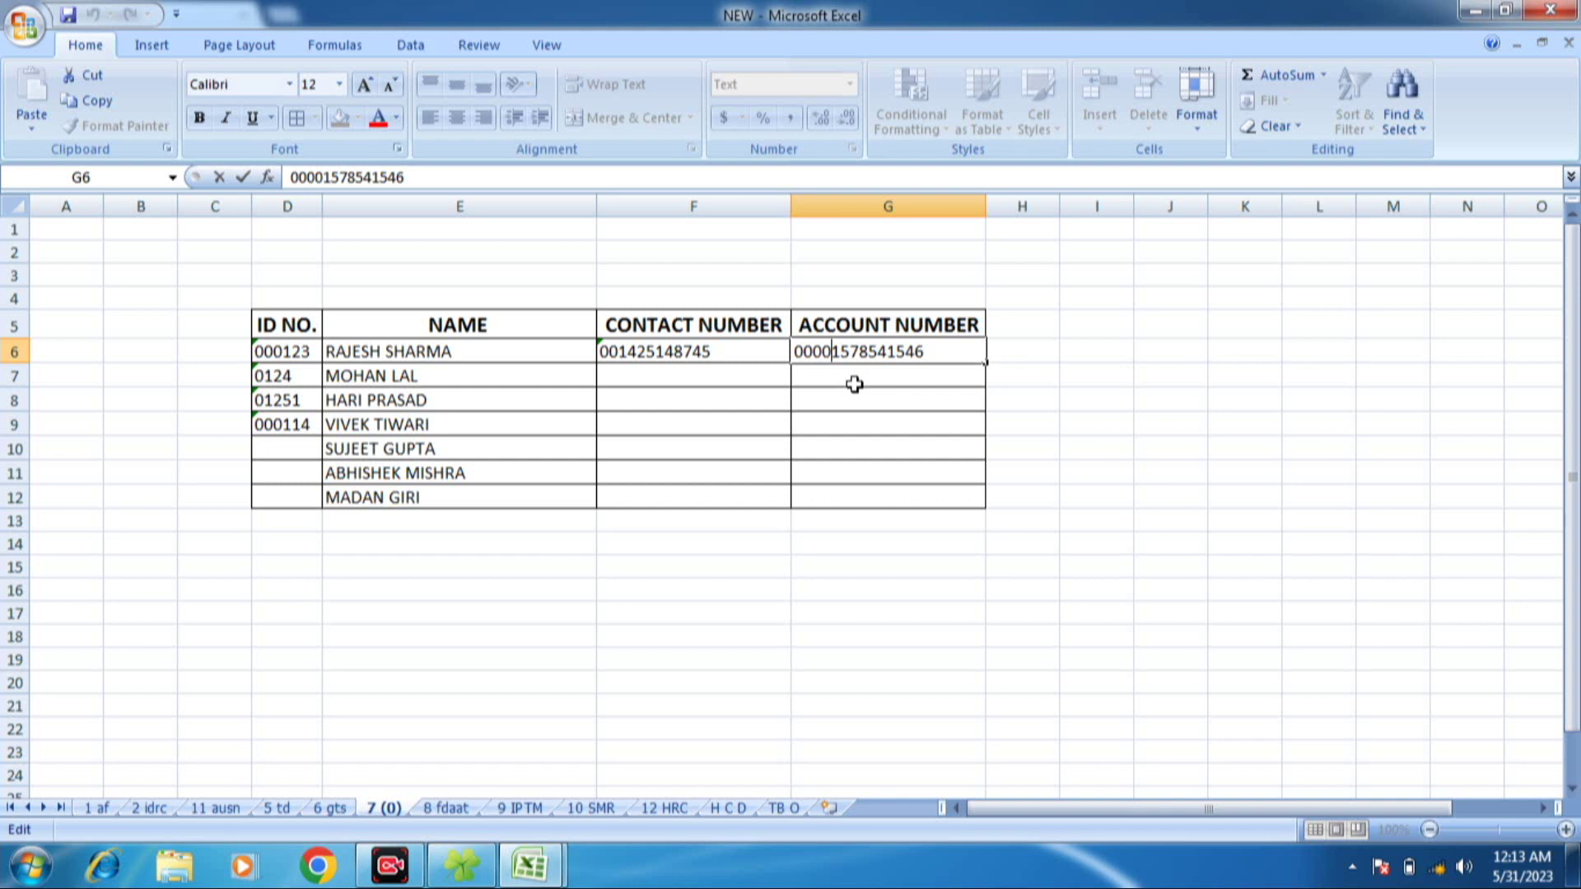
- Go to the 8 fdaat attendance sheet and select C3, the first day-1 cell
click(457, 809)
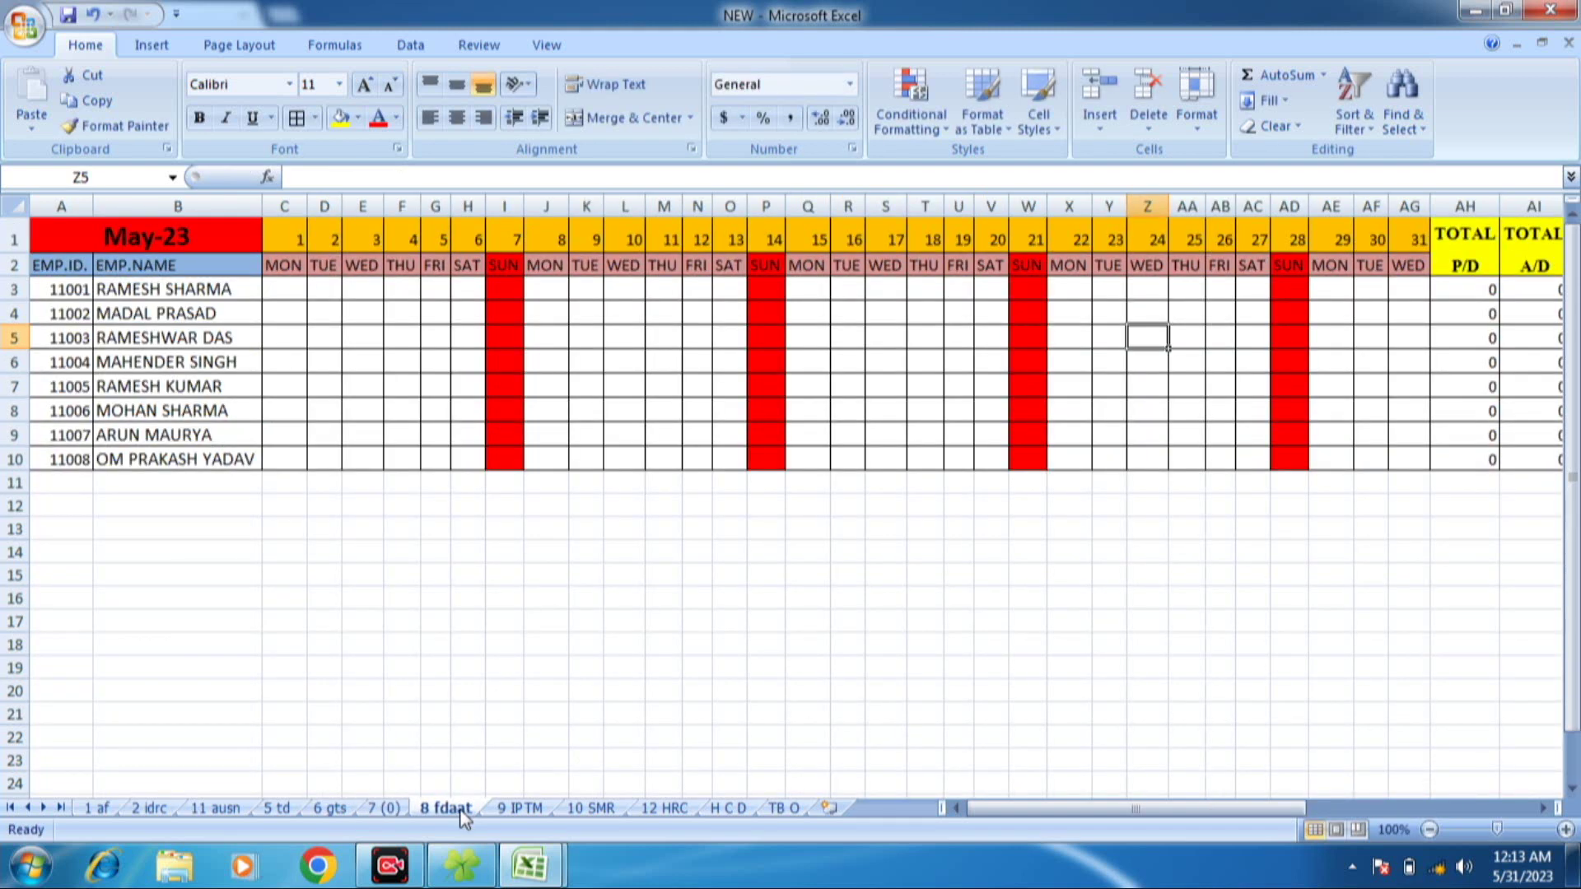
click(280, 289)
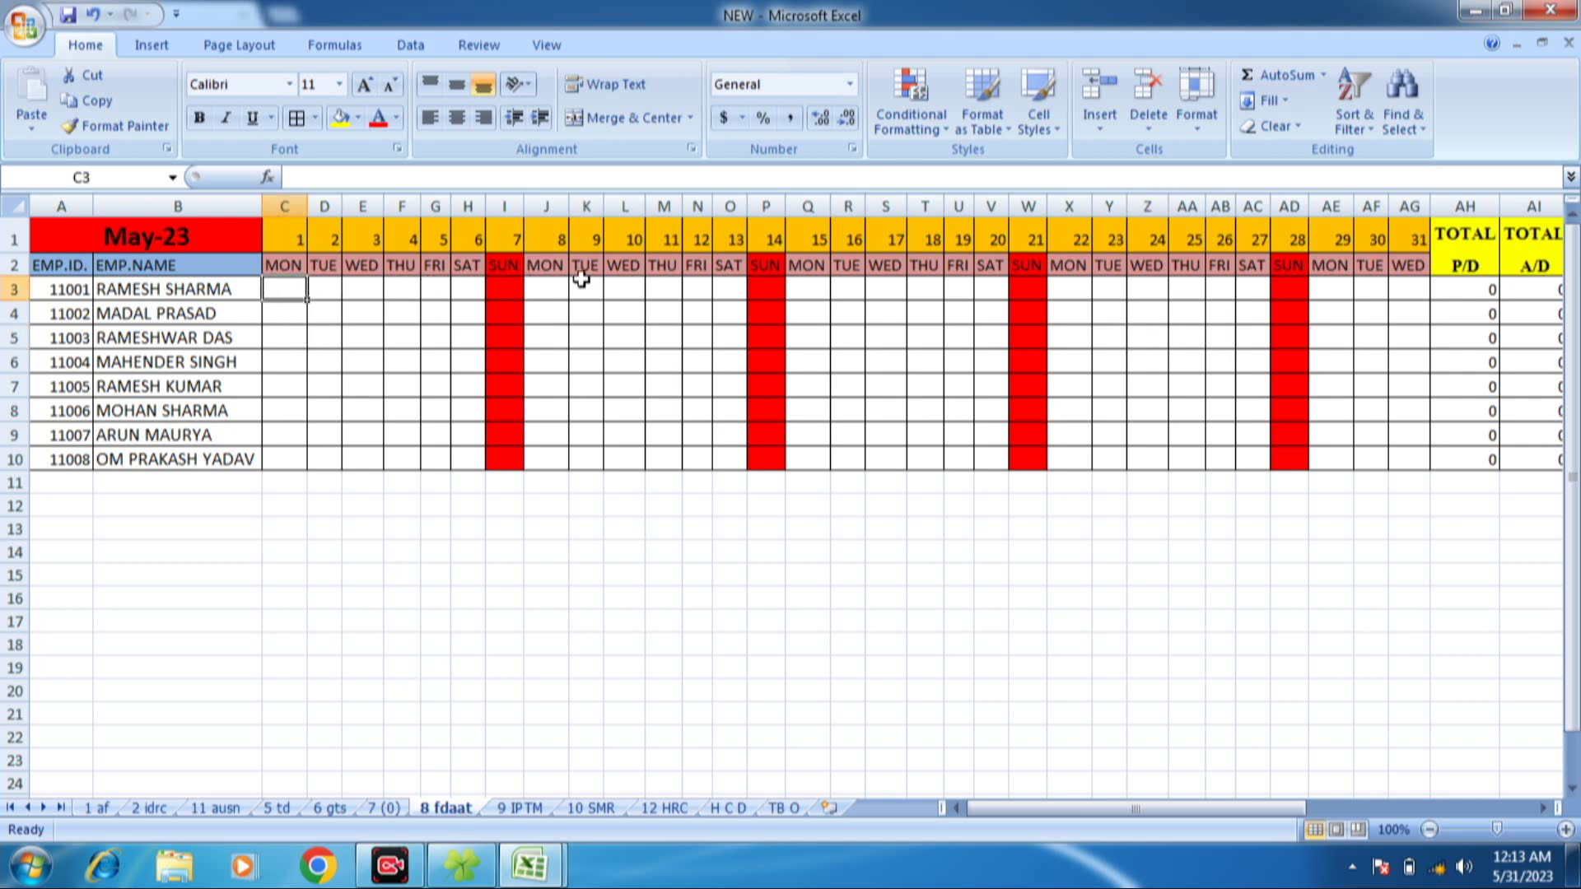
click(650, 290)
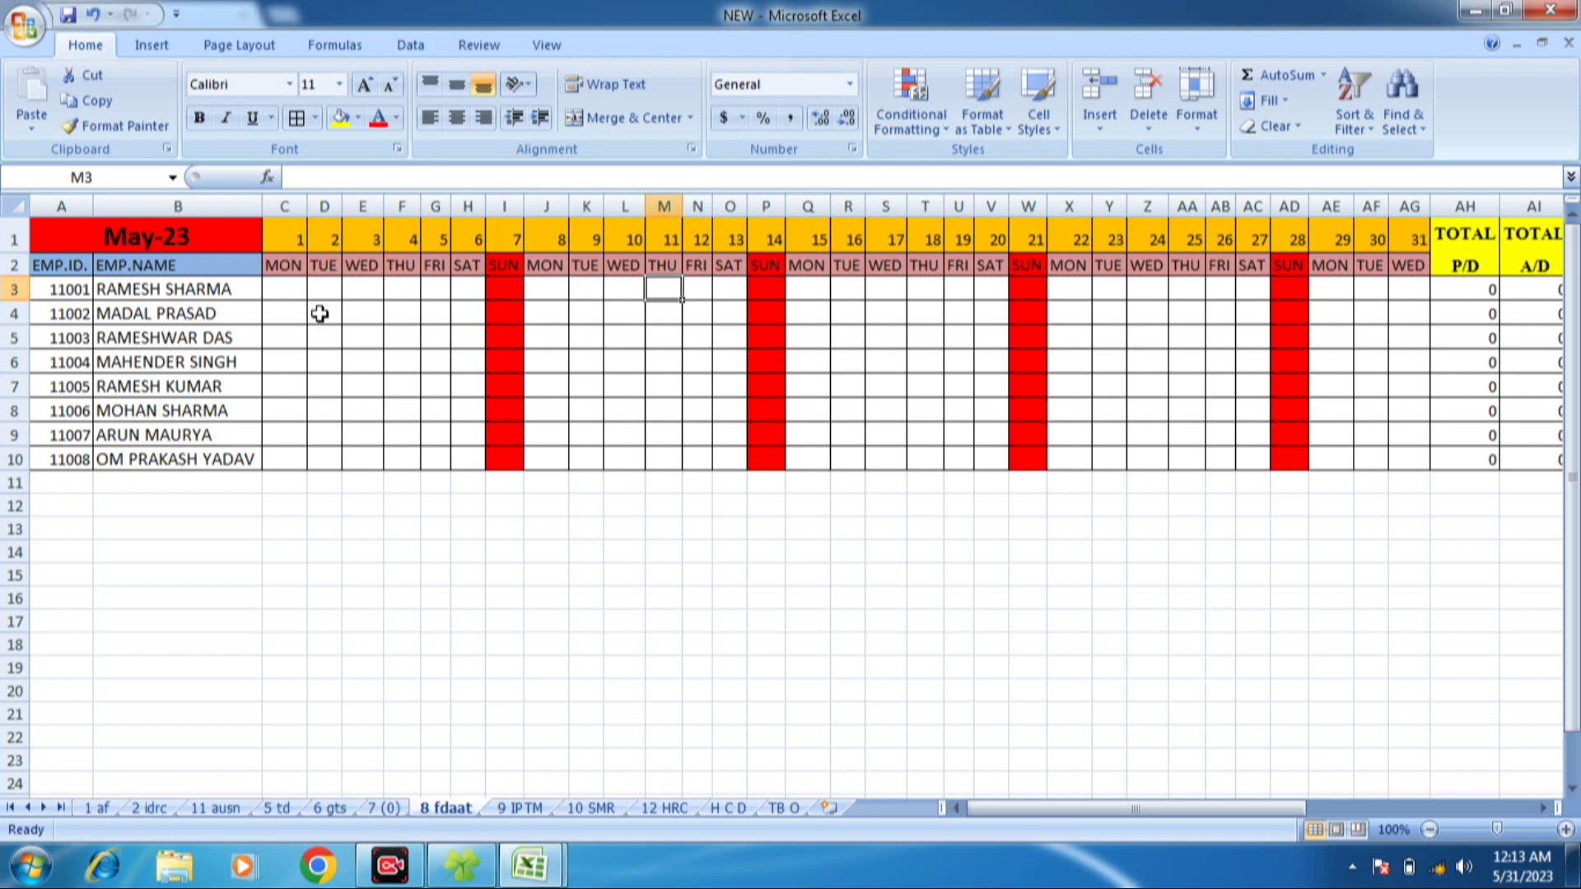
click(290, 294)
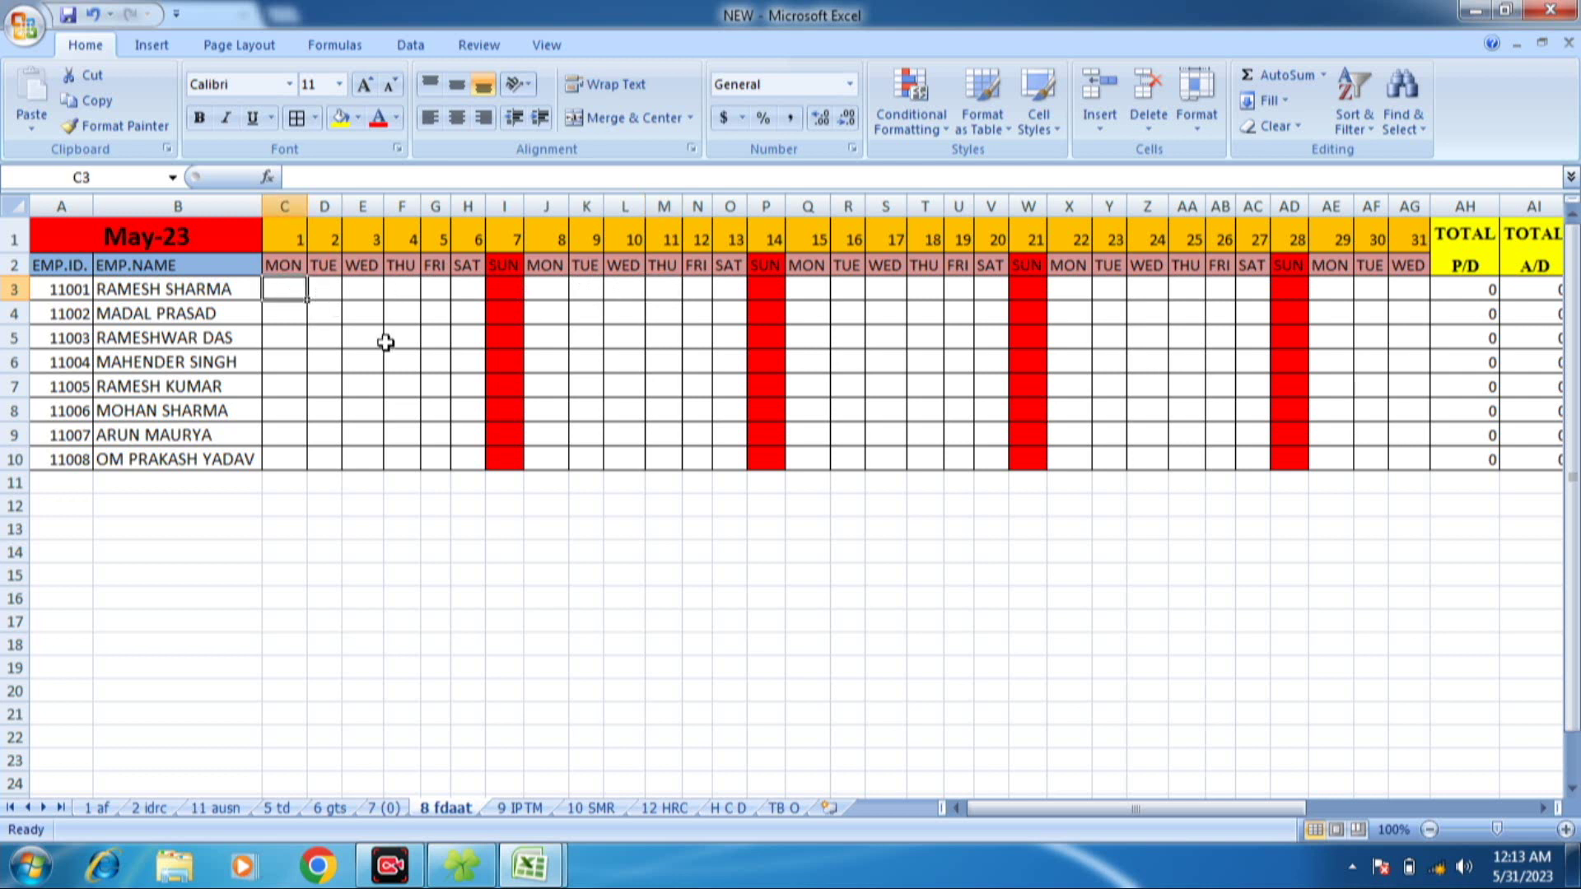
- Mark day 1 as P, P, P, P, A, A, P down column C, then start selecting from C3
text(P)
key(Return)
text(P)
key(Return)
text(P)
key(Return)
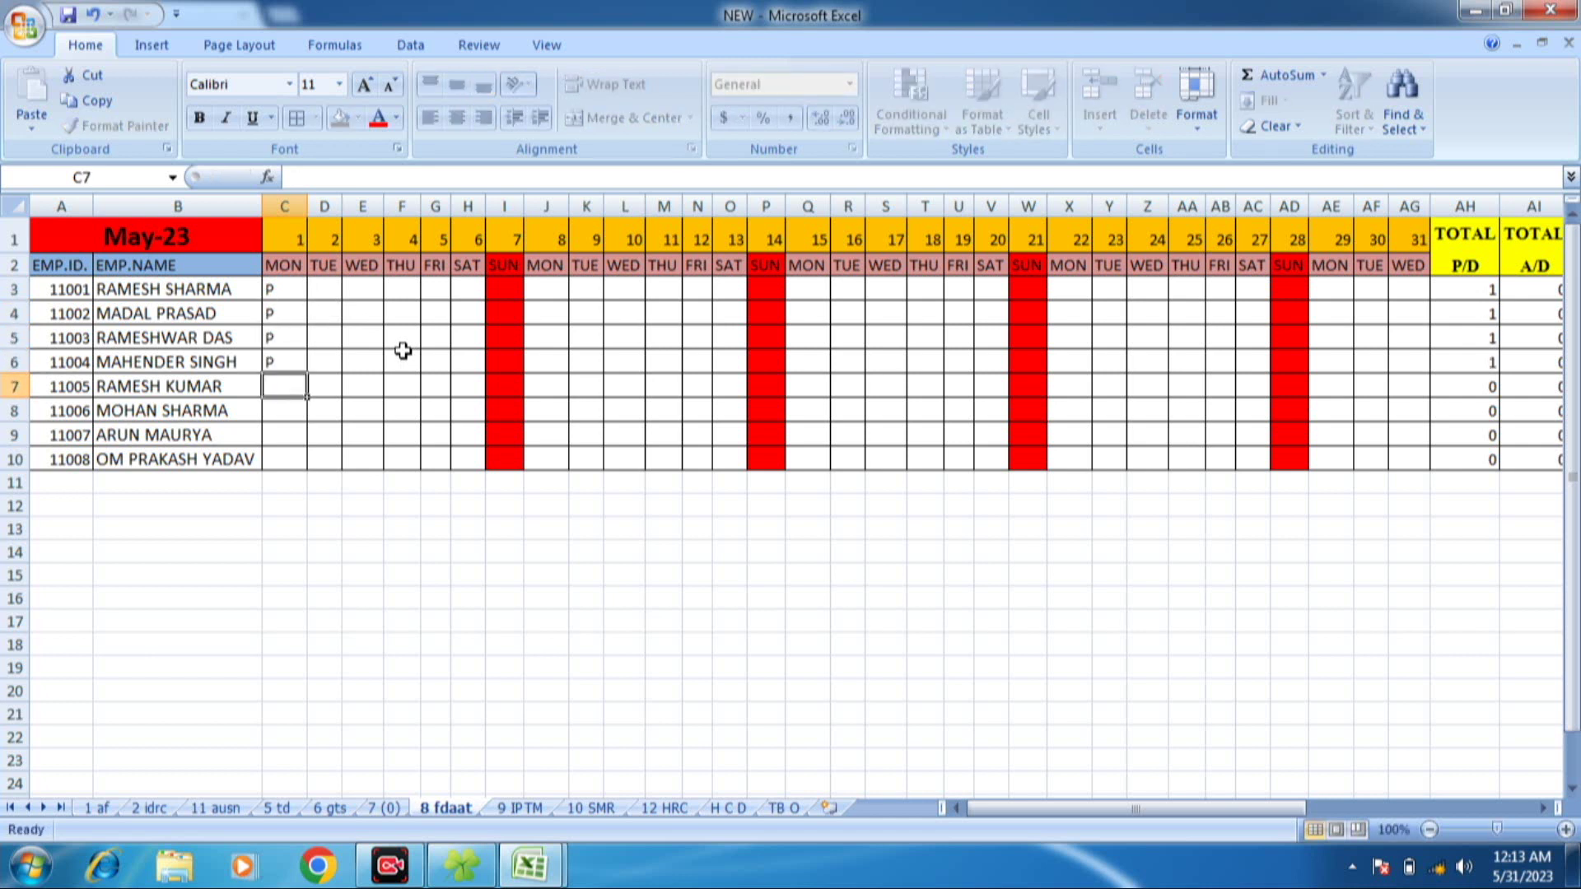
text(P)
key(Return)
text(A)
key(Return)
text(A)
key(Return)
text(P)
key(Return)
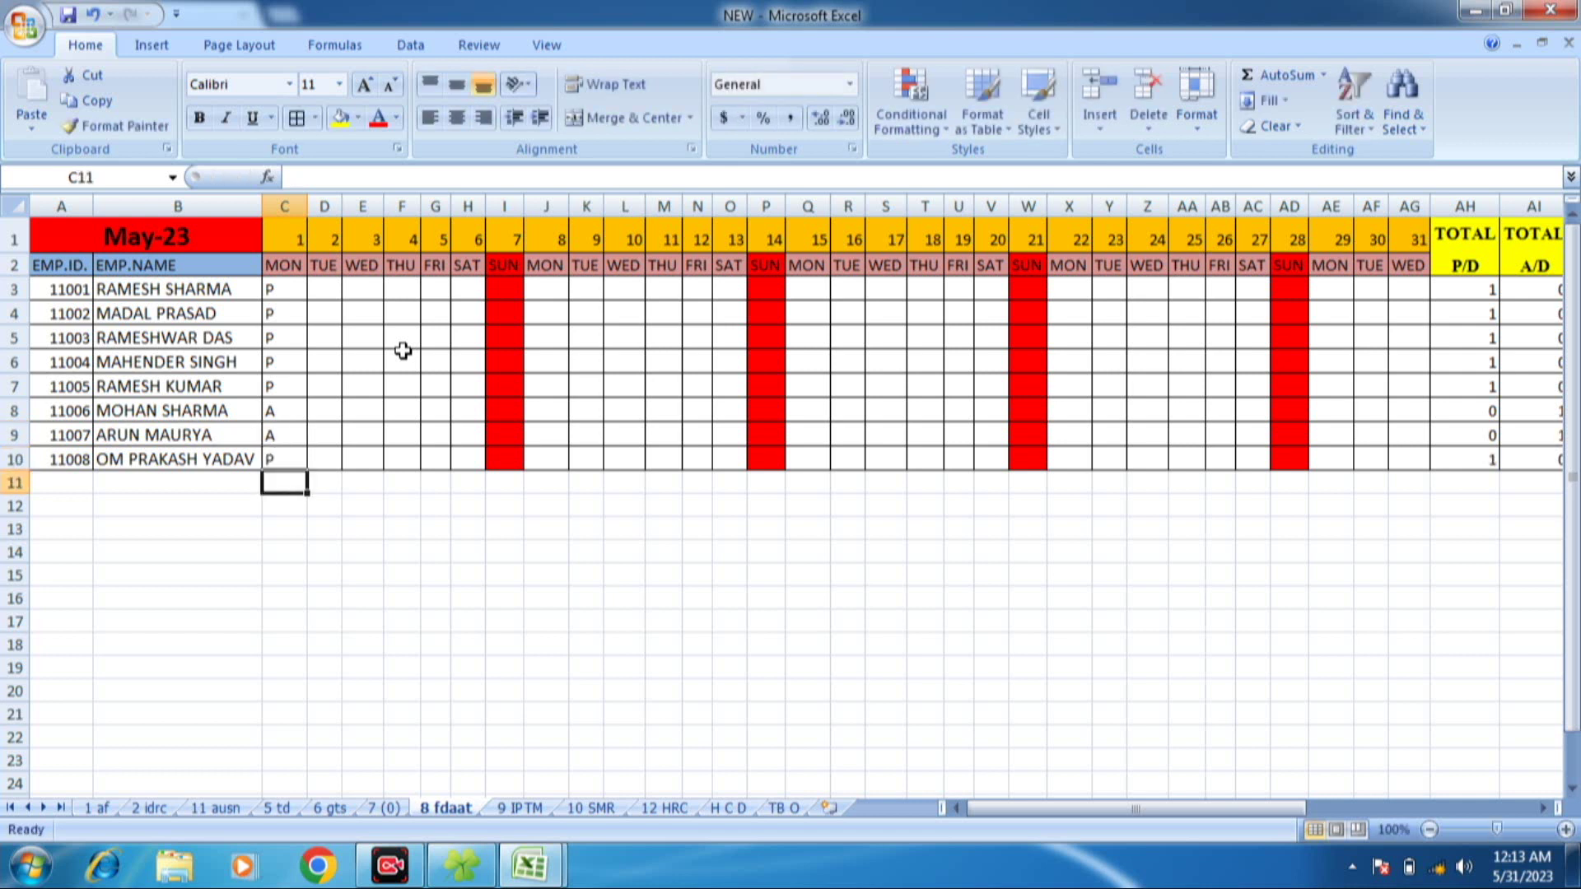
drag(284, 291, 475, 463)
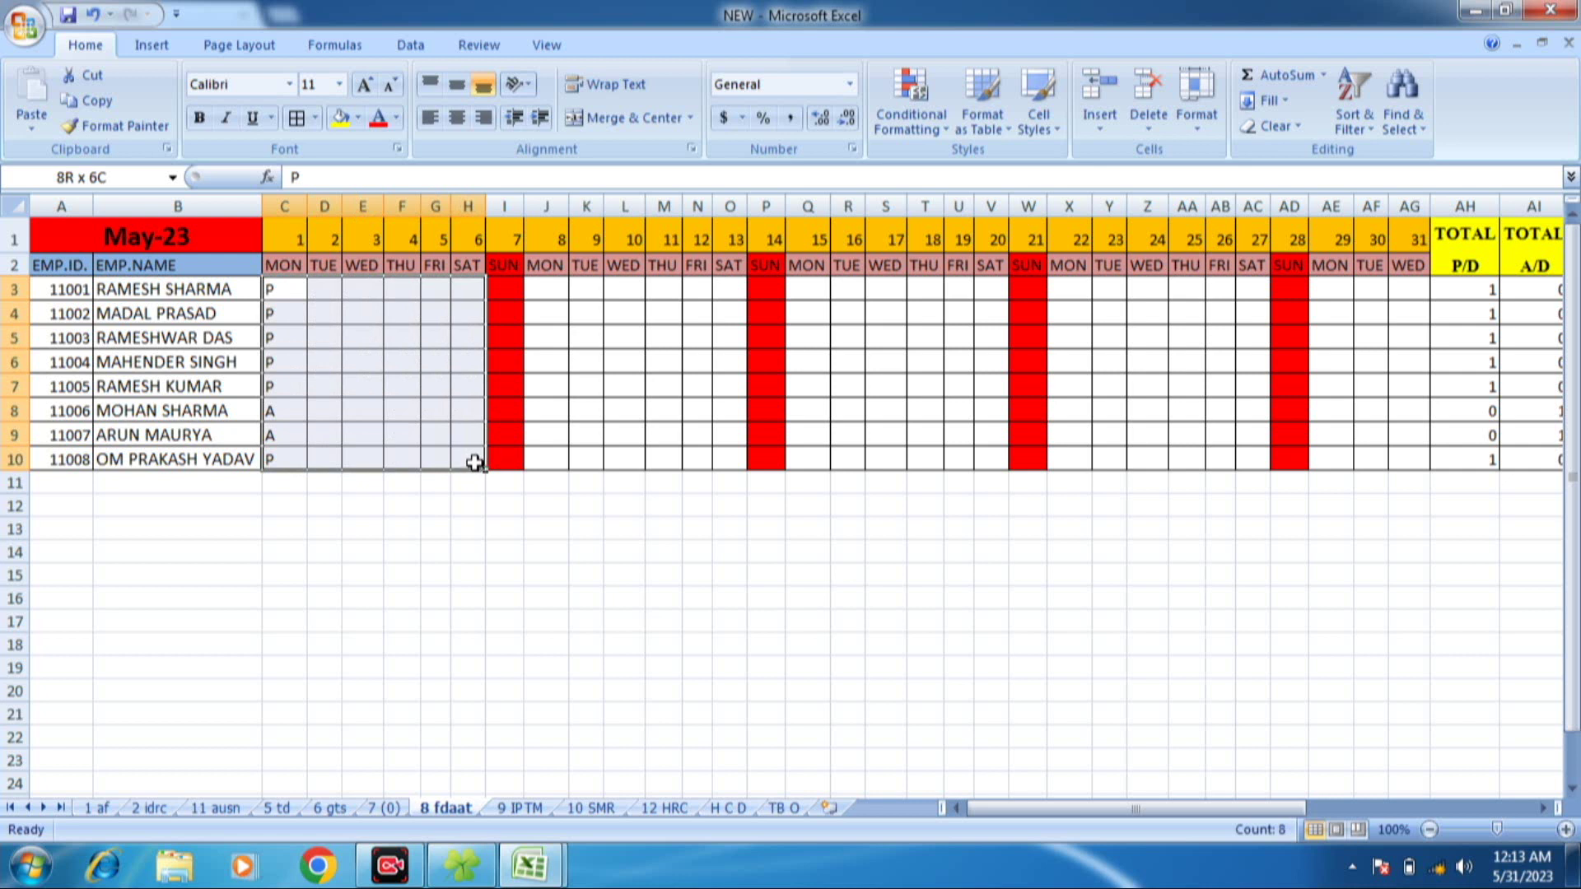
- Fill the day-1 marks across all May days with Ctrl+R, check them, then go to 9 IPTM
mouse_move(475, 463)
mouse_down()
mouse_move(1398, 483)
mouse_move(1402, 463)
mouse_up()
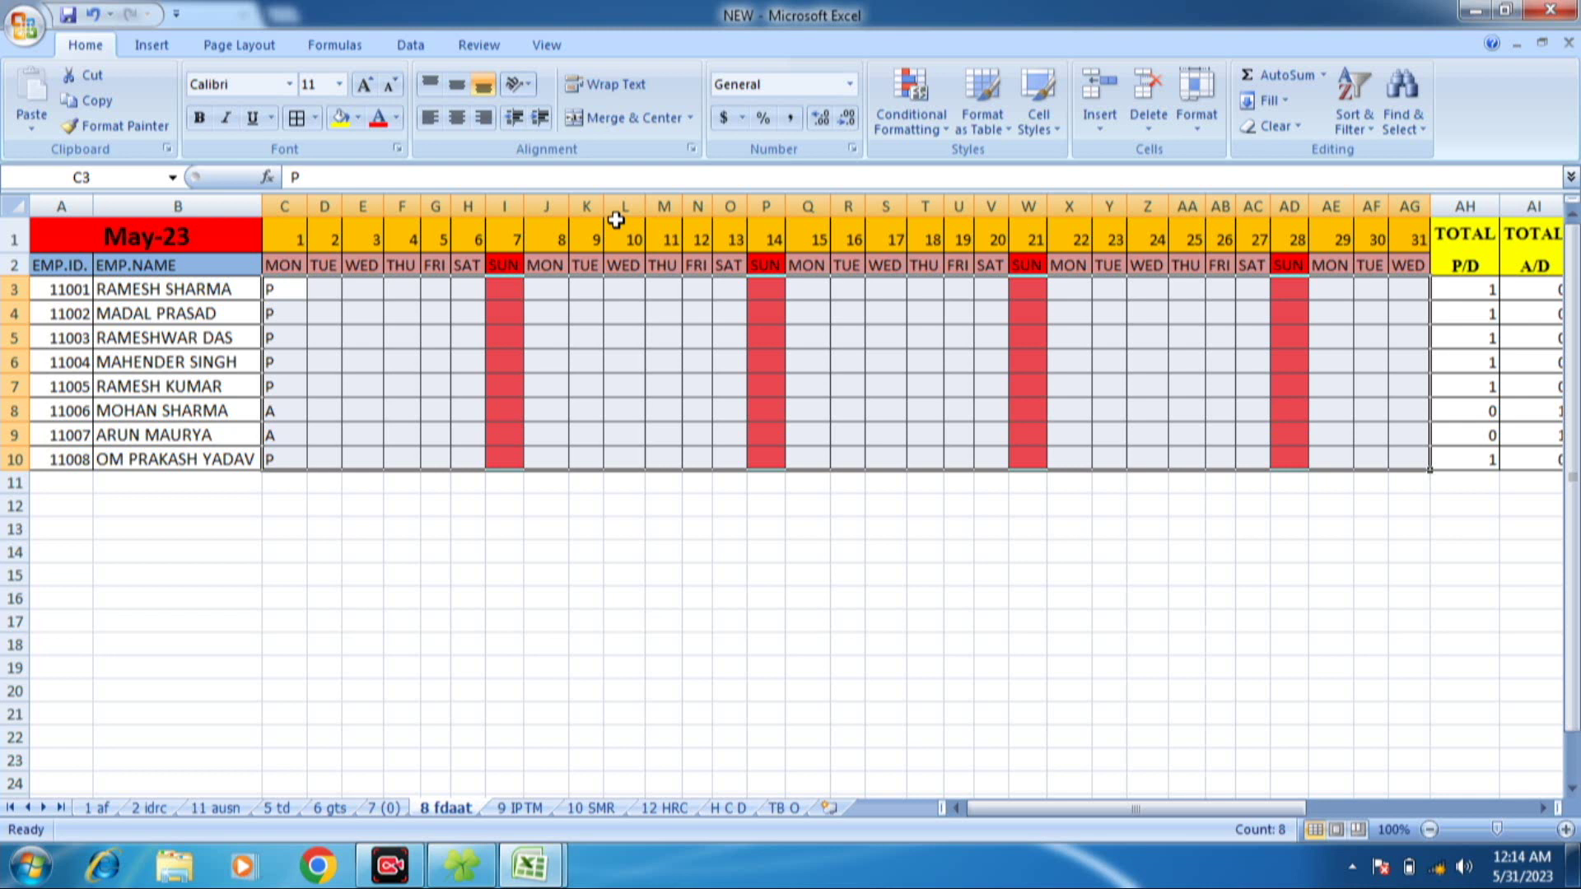
key(ctrl+r)
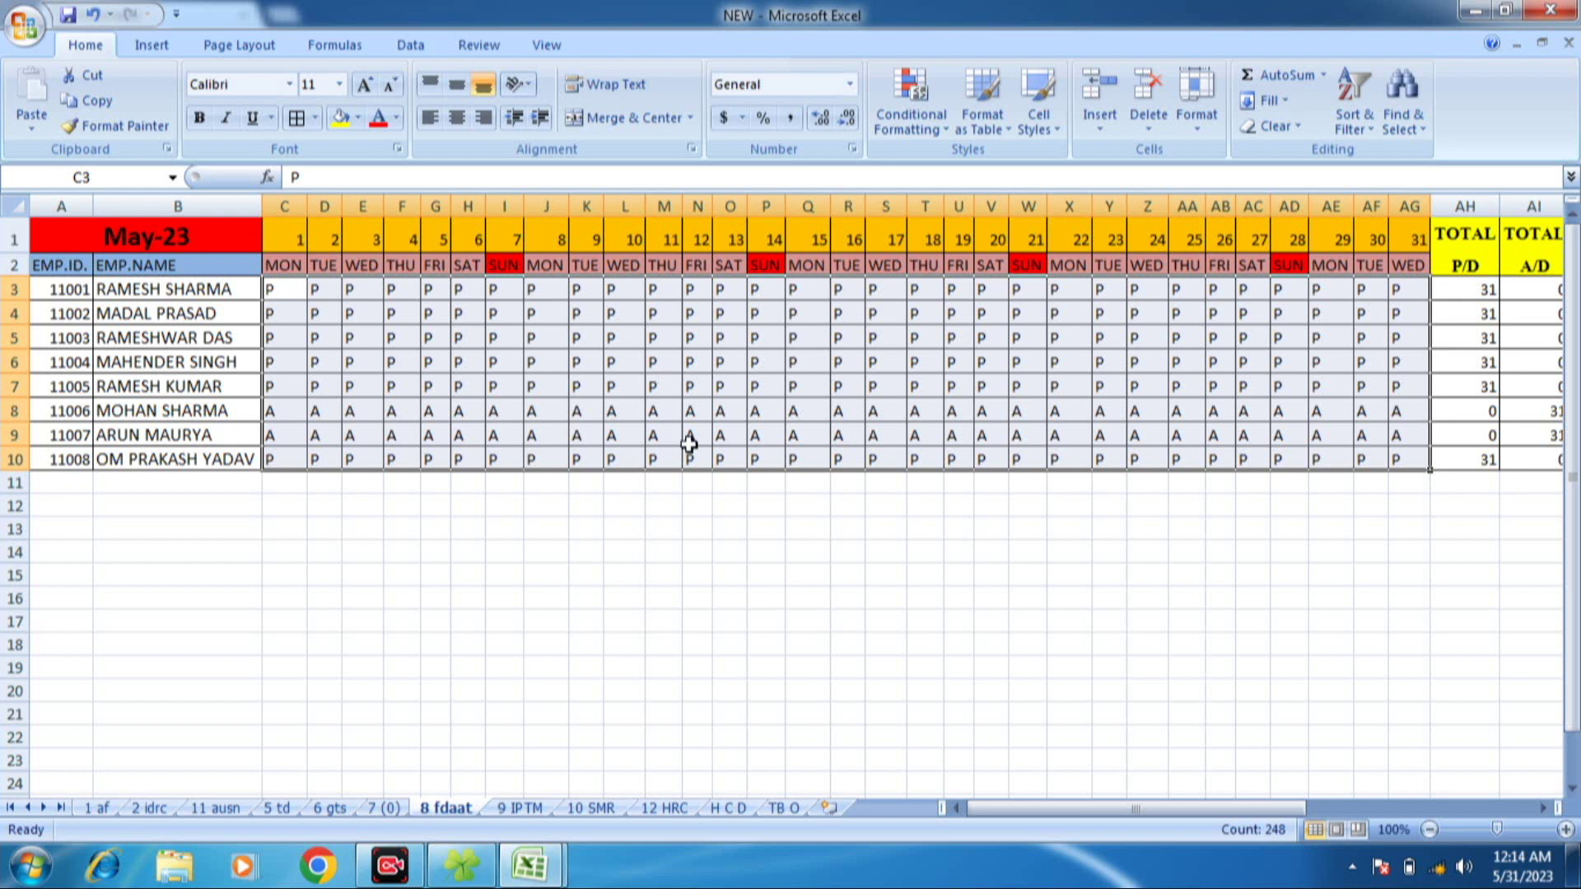
click(691, 340)
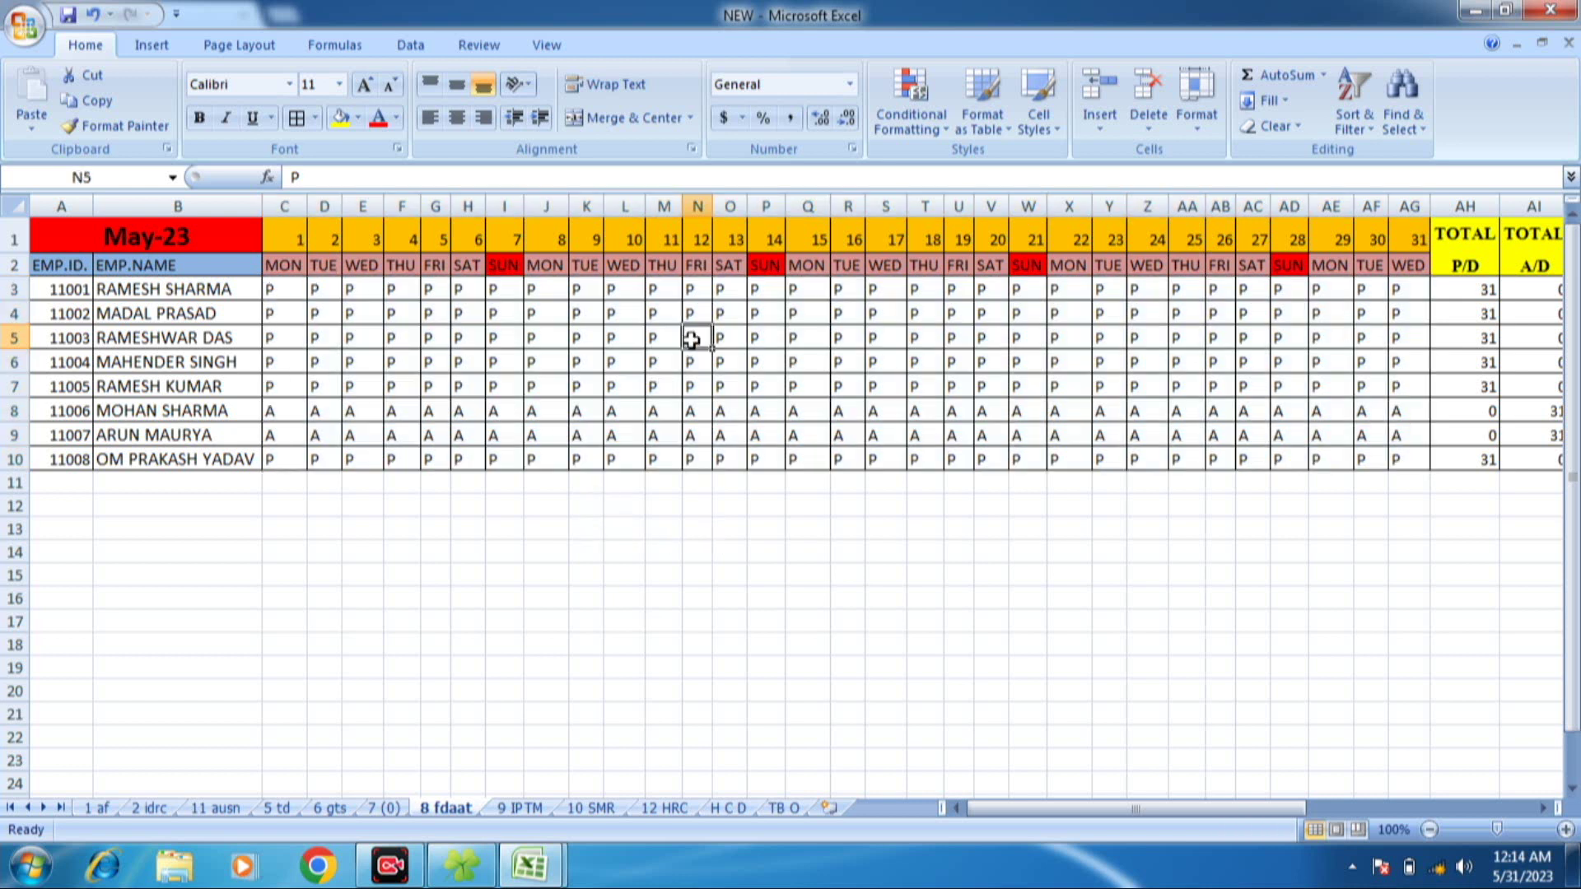
click(400, 288)
click(392, 323)
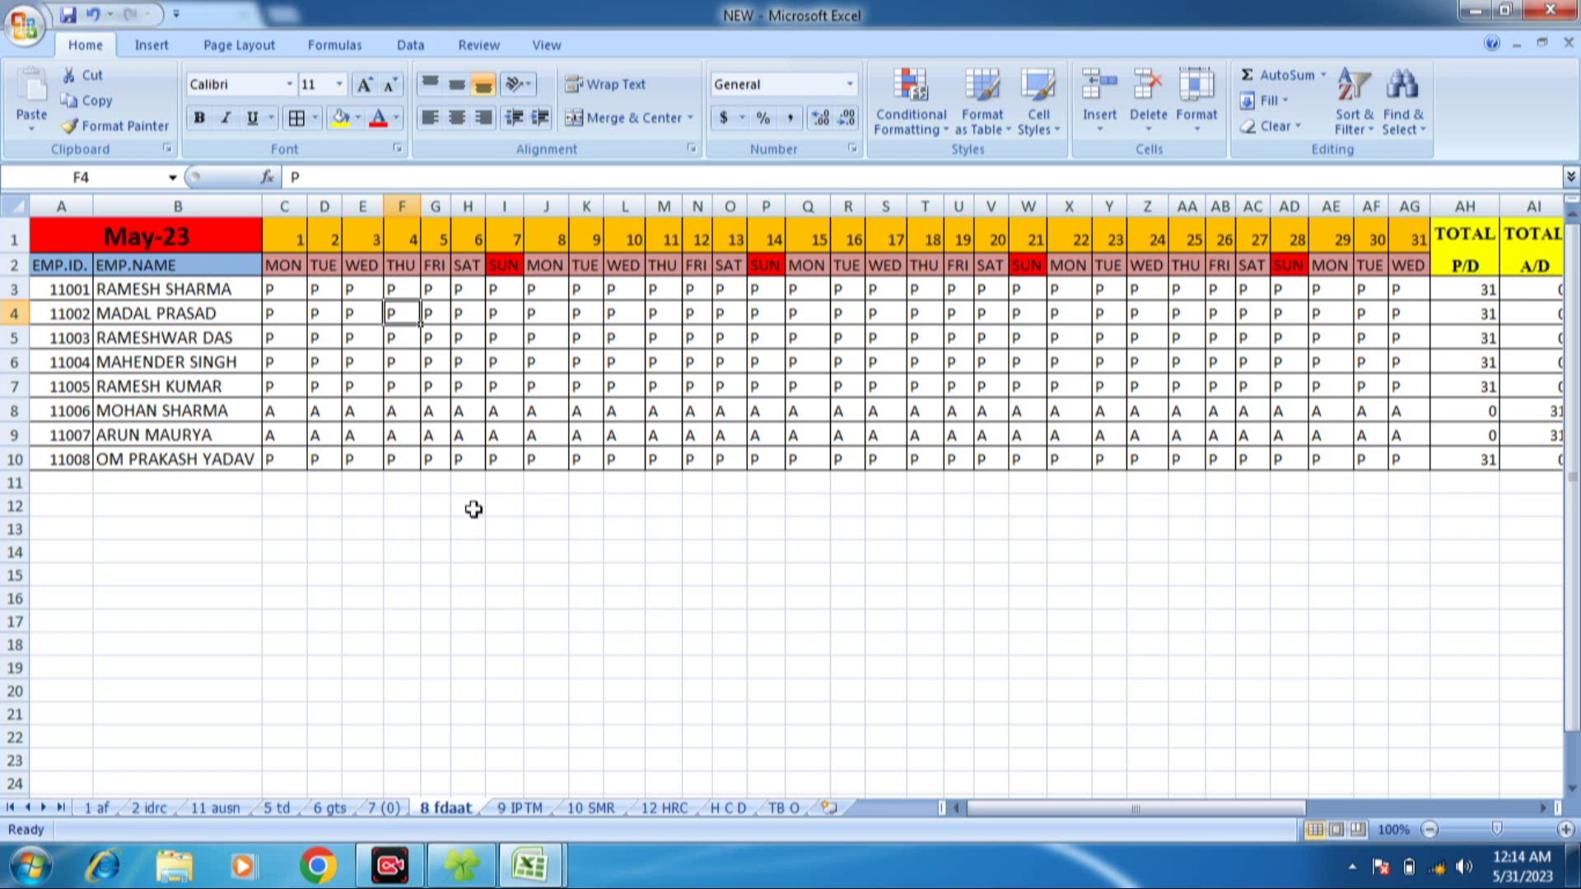
click(521, 810)
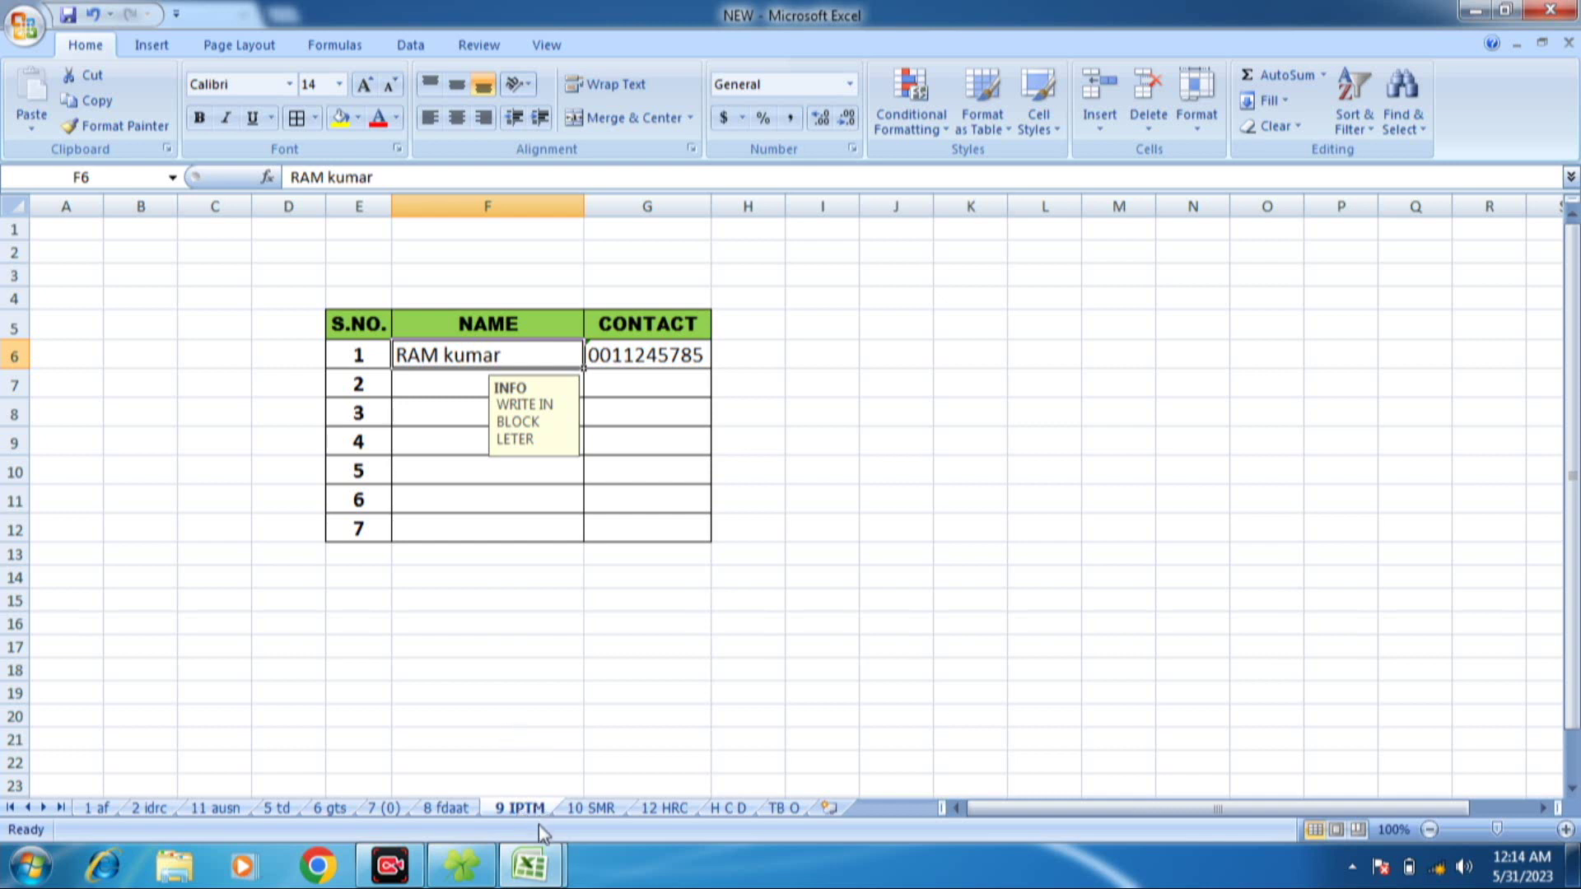
click(428, 384)
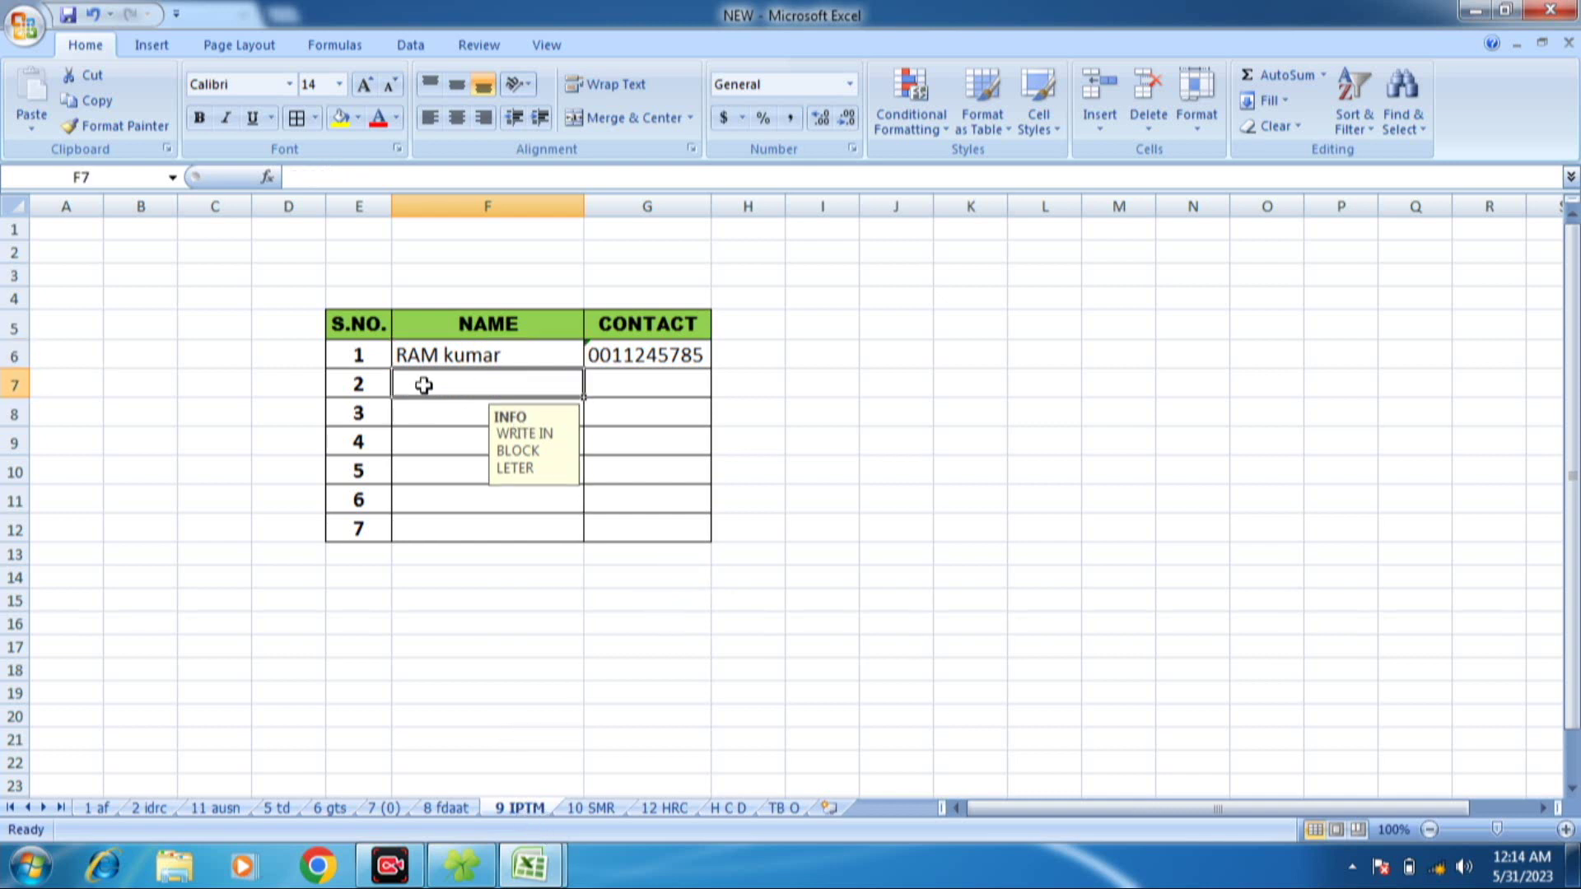
click(471, 420)
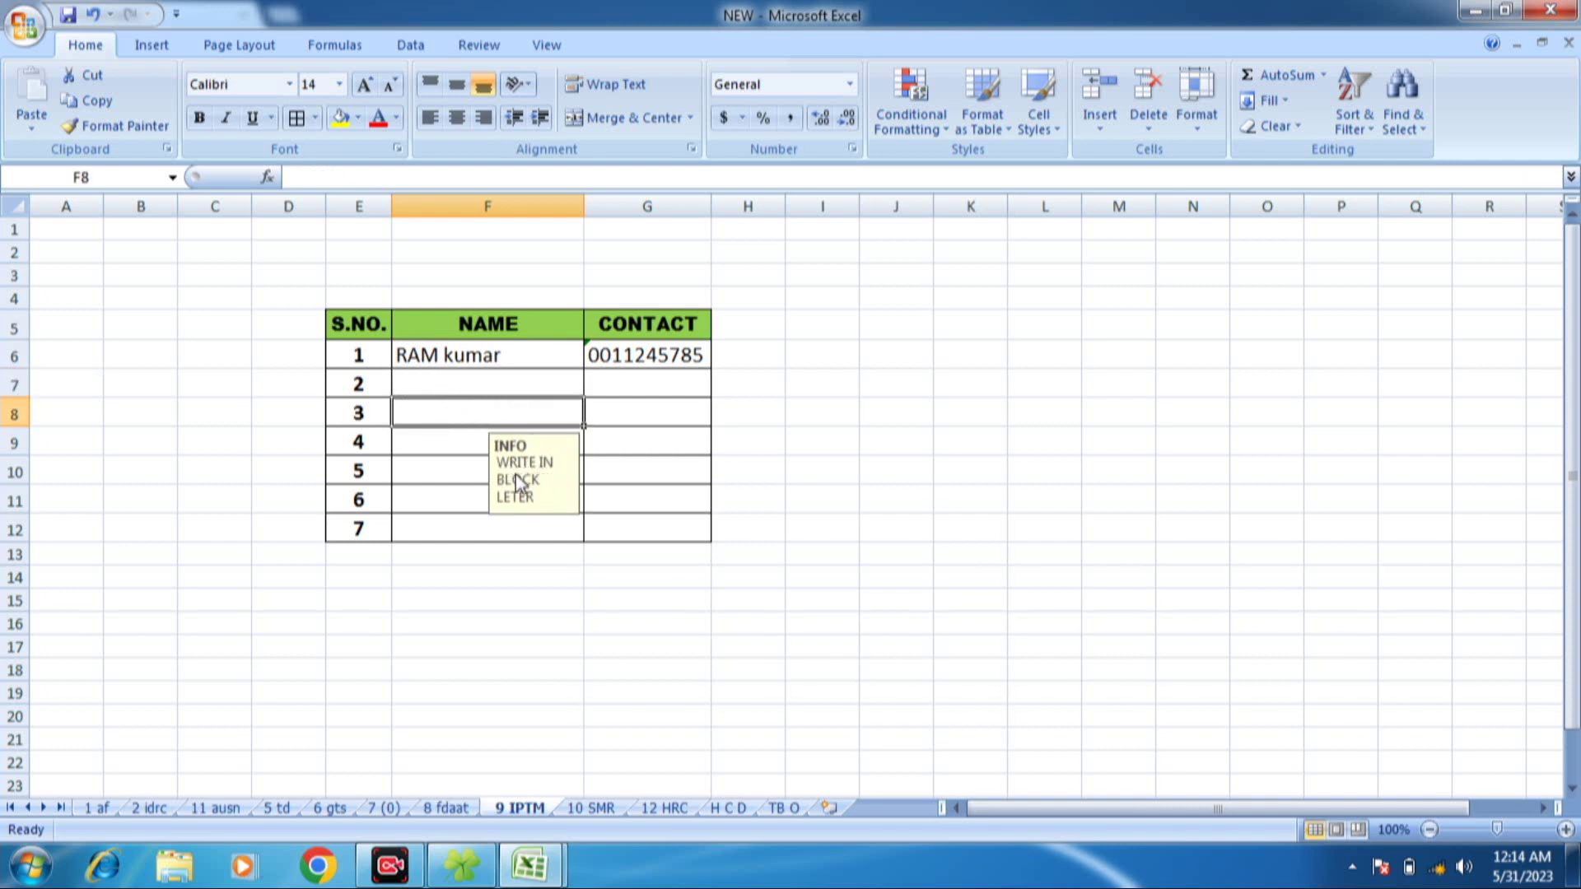
click(645, 409)
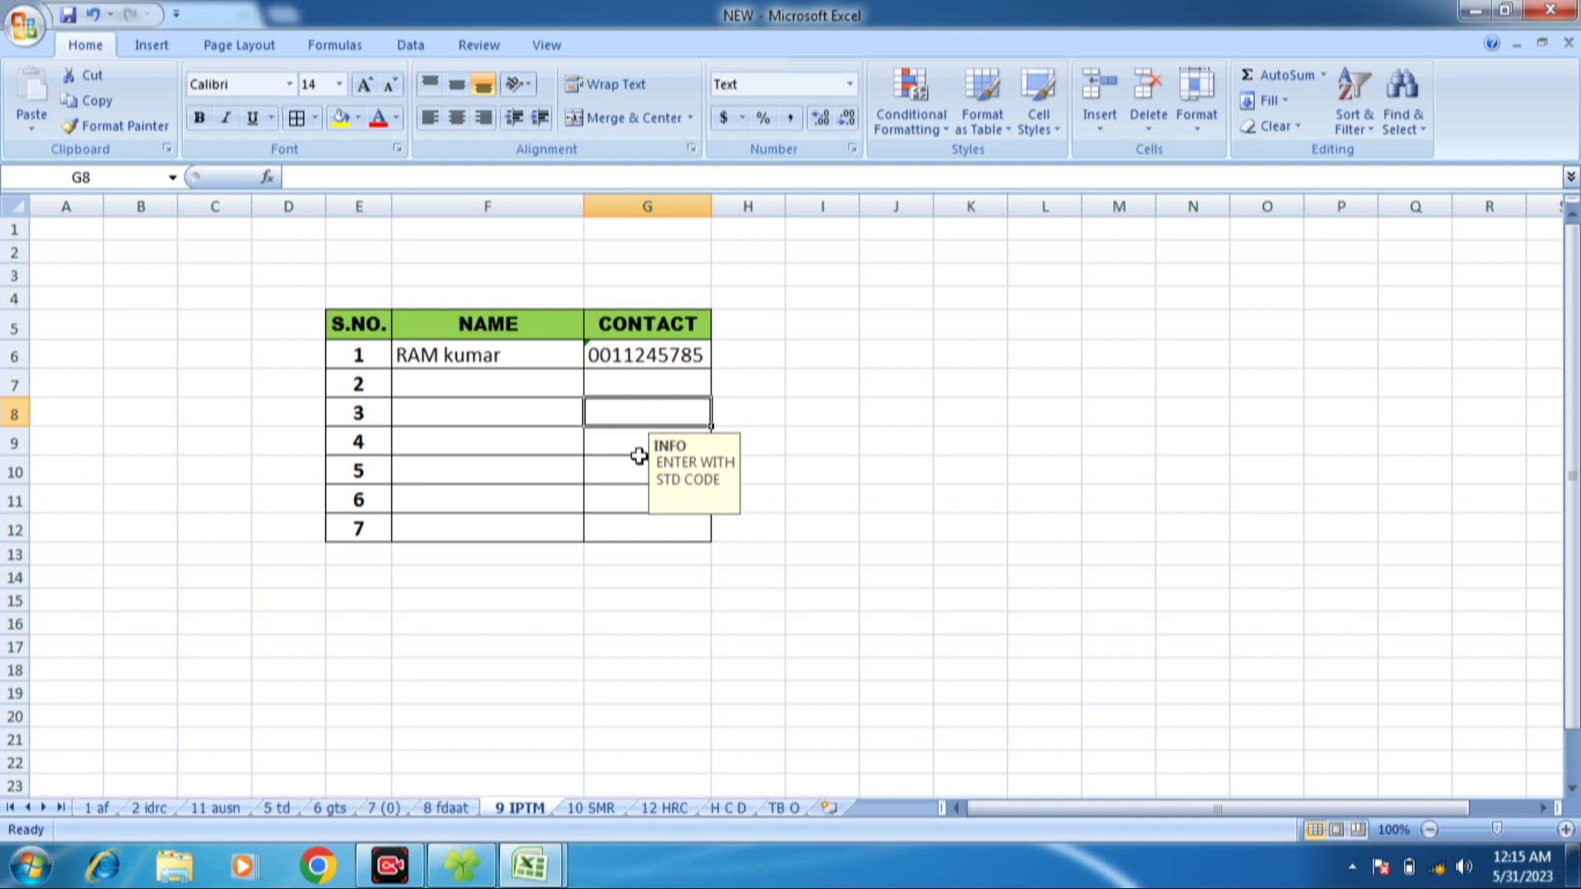
click(741, 466)
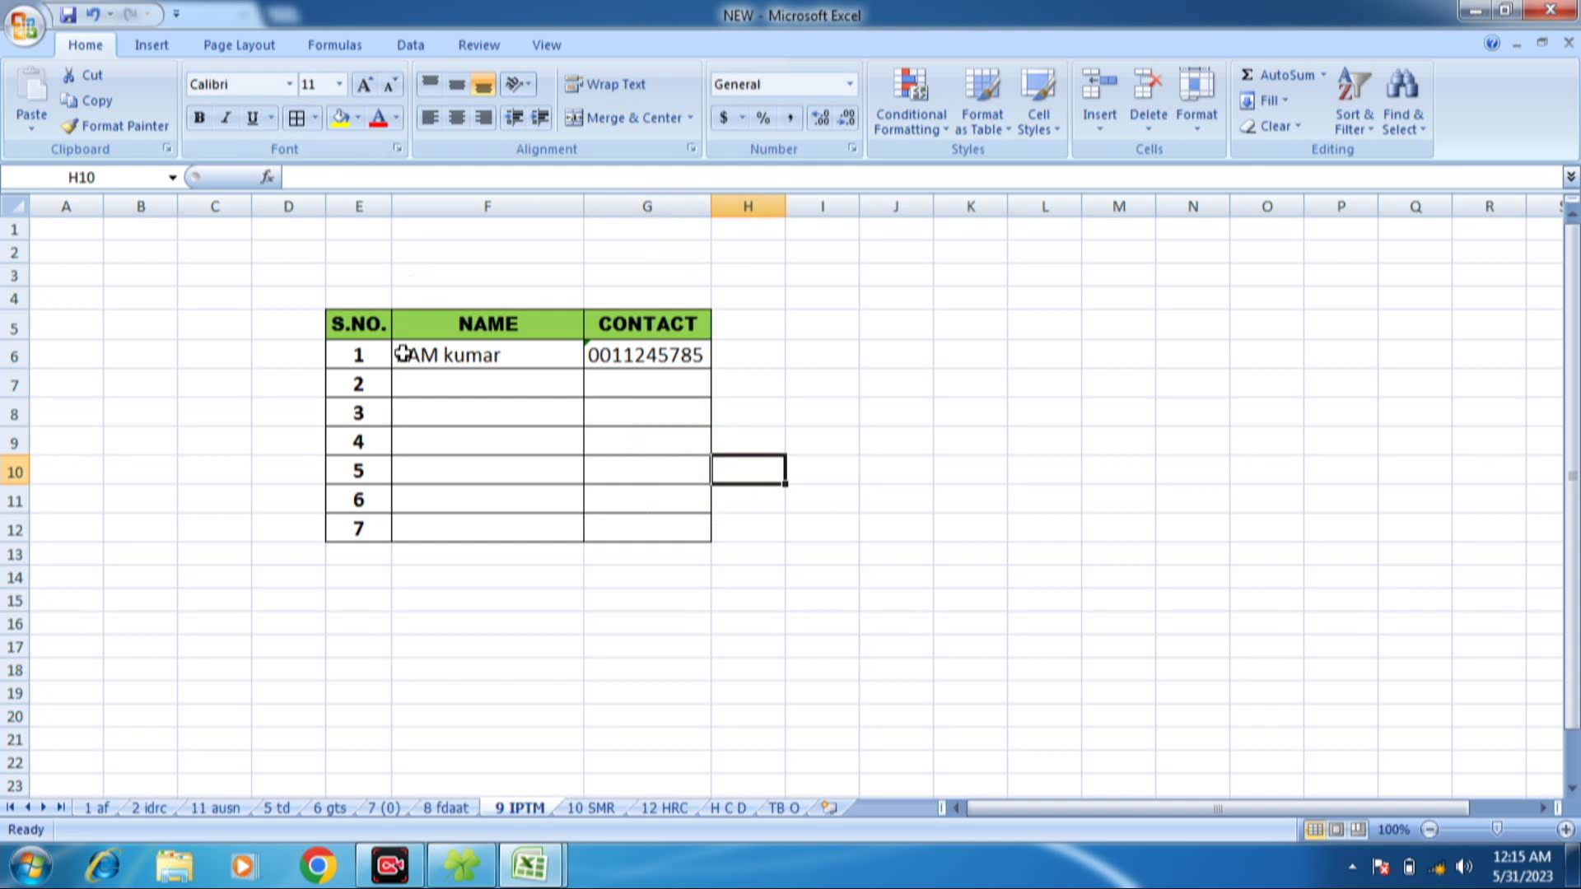
- Select the NAME and CONTACT entry cells F6:G12
drag(356, 357, 656, 547)
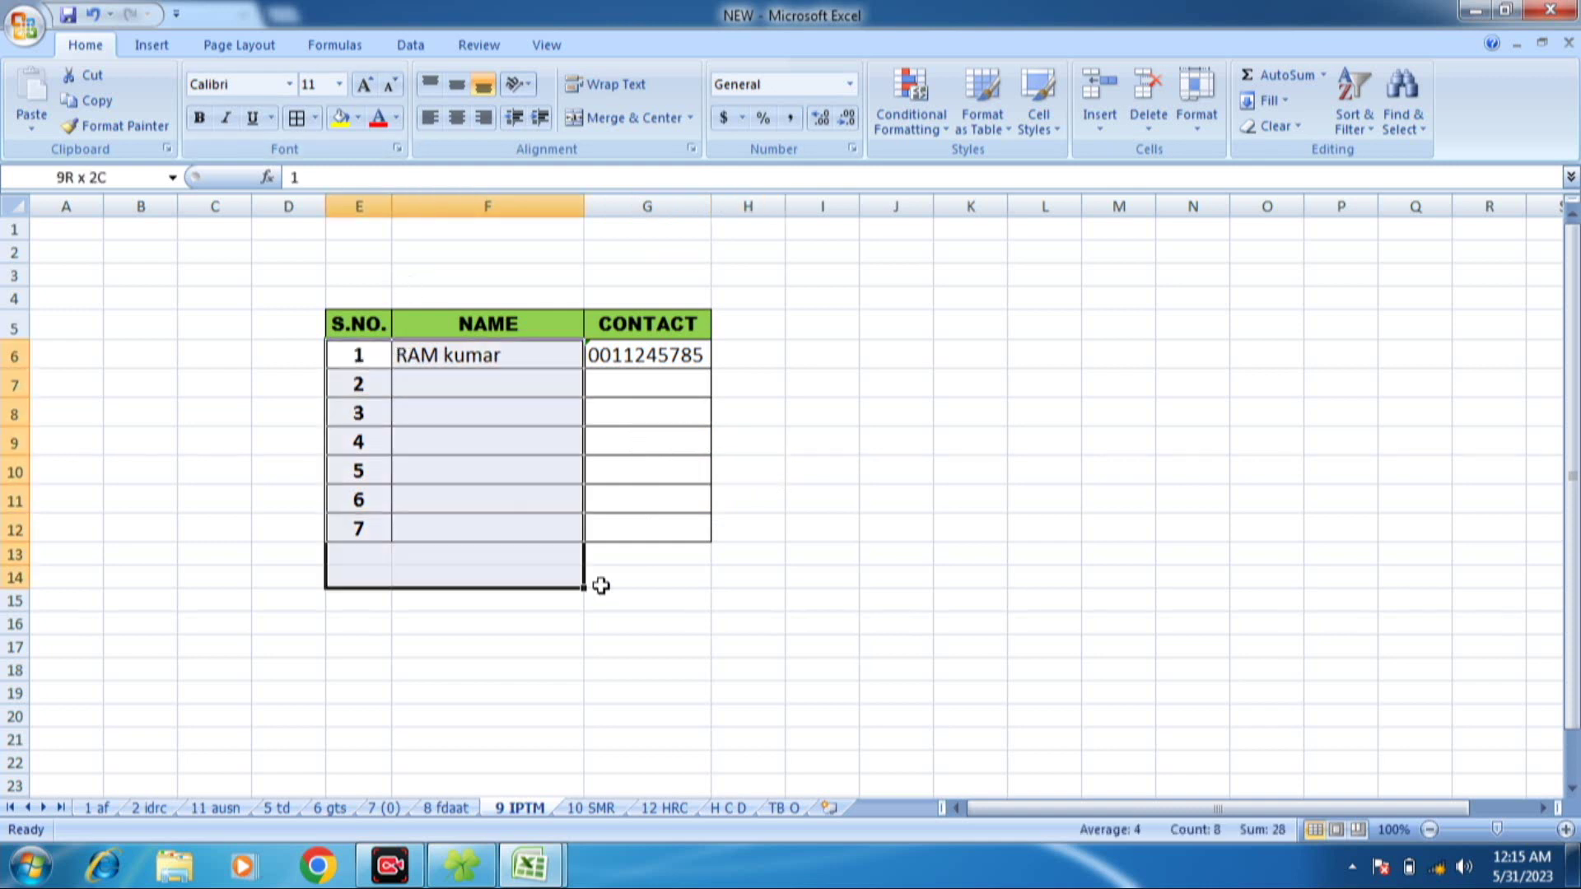
click(465, 401)
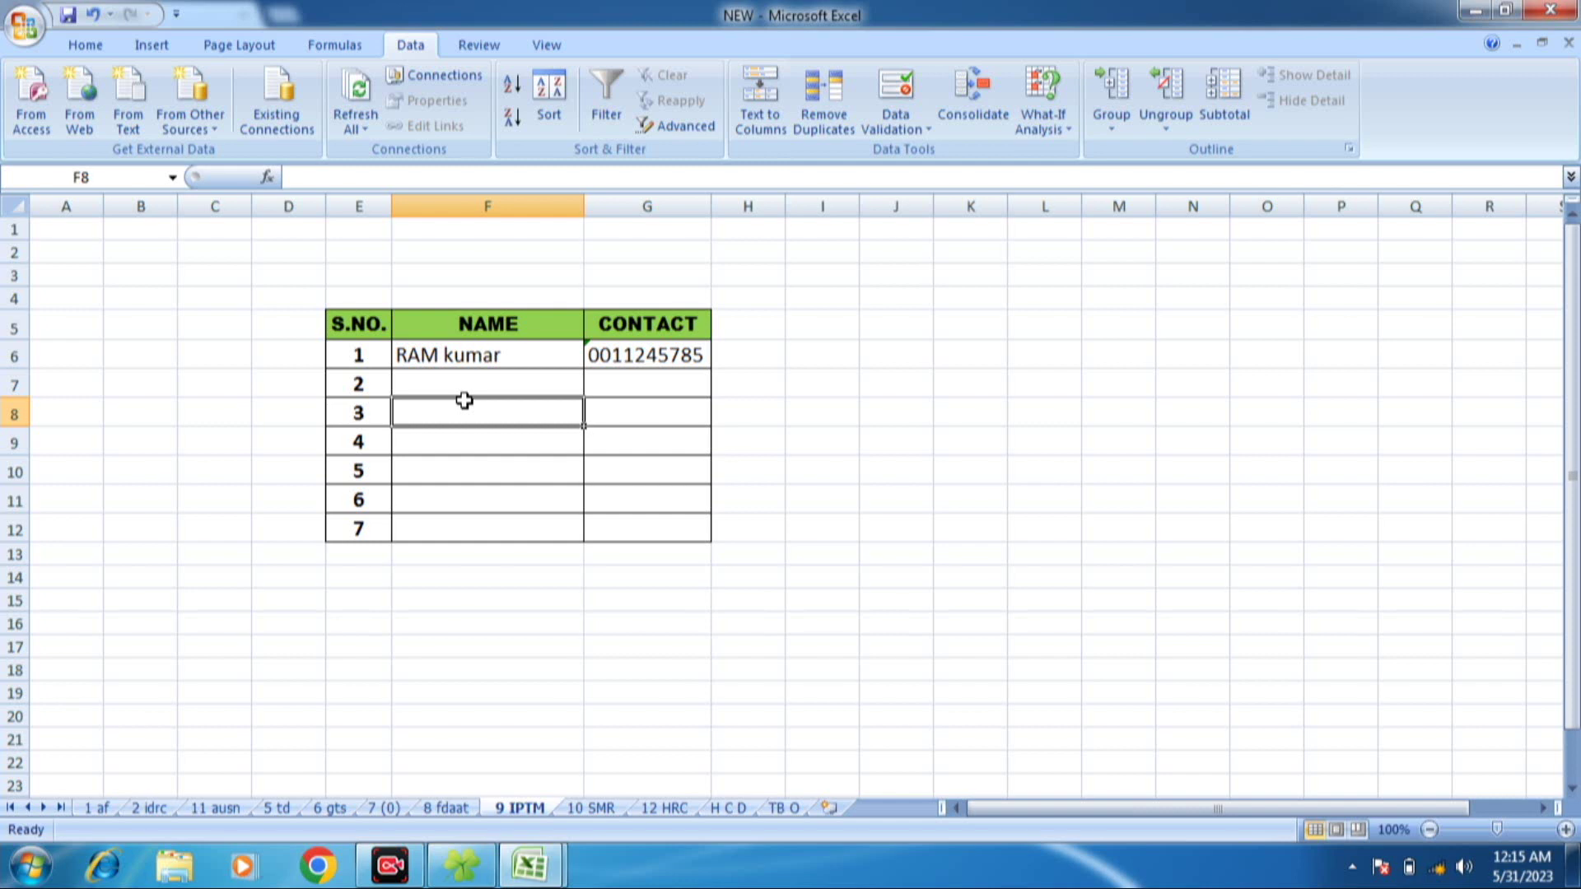
click(522, 390)
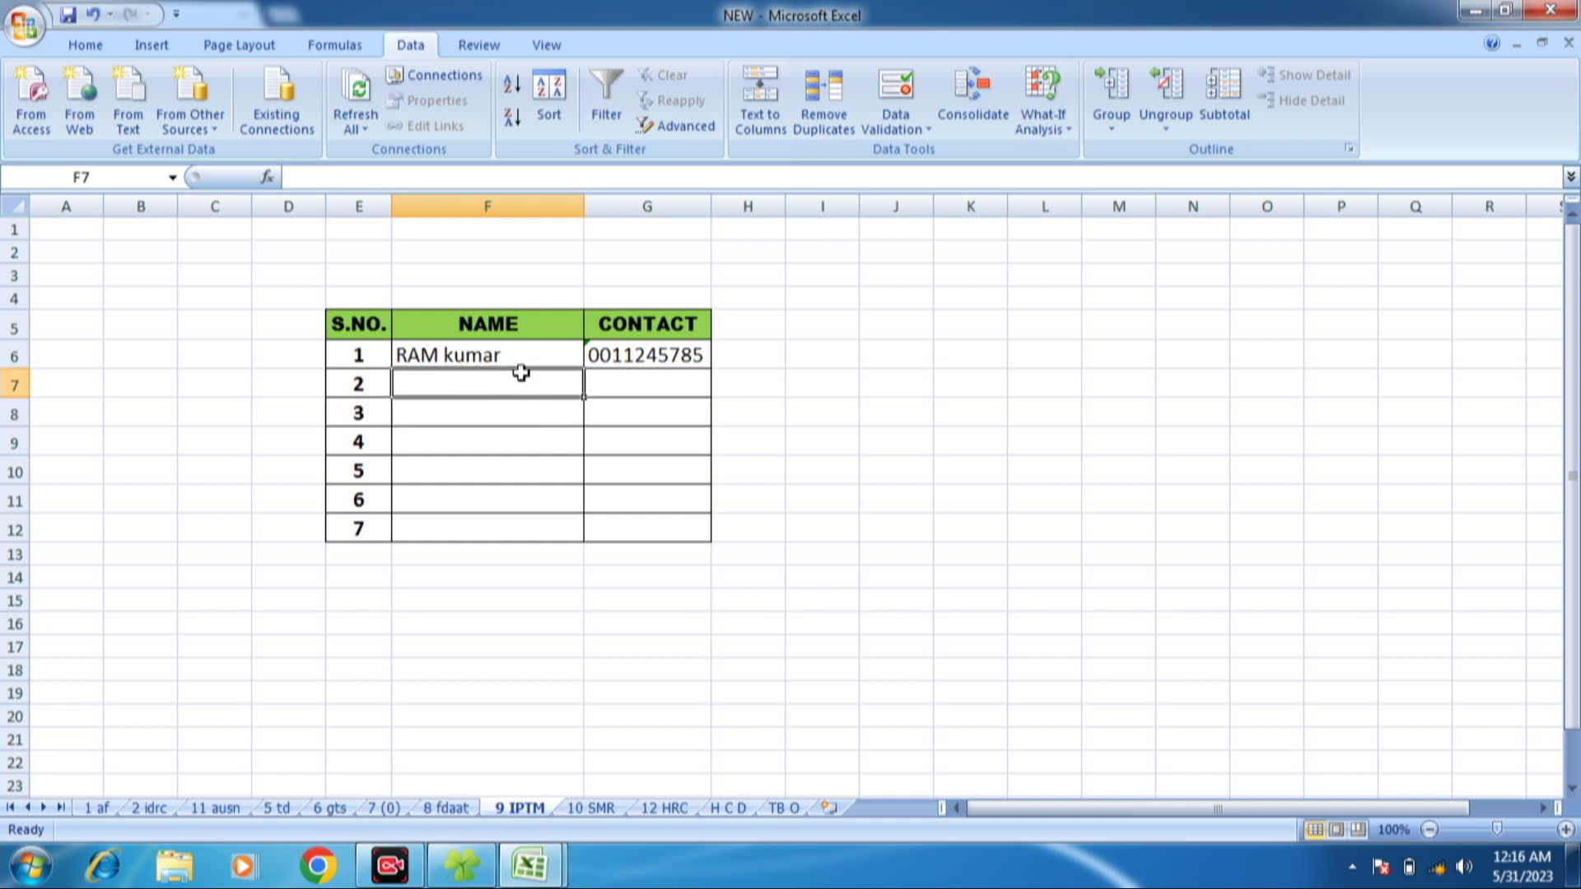
click(493, 355)
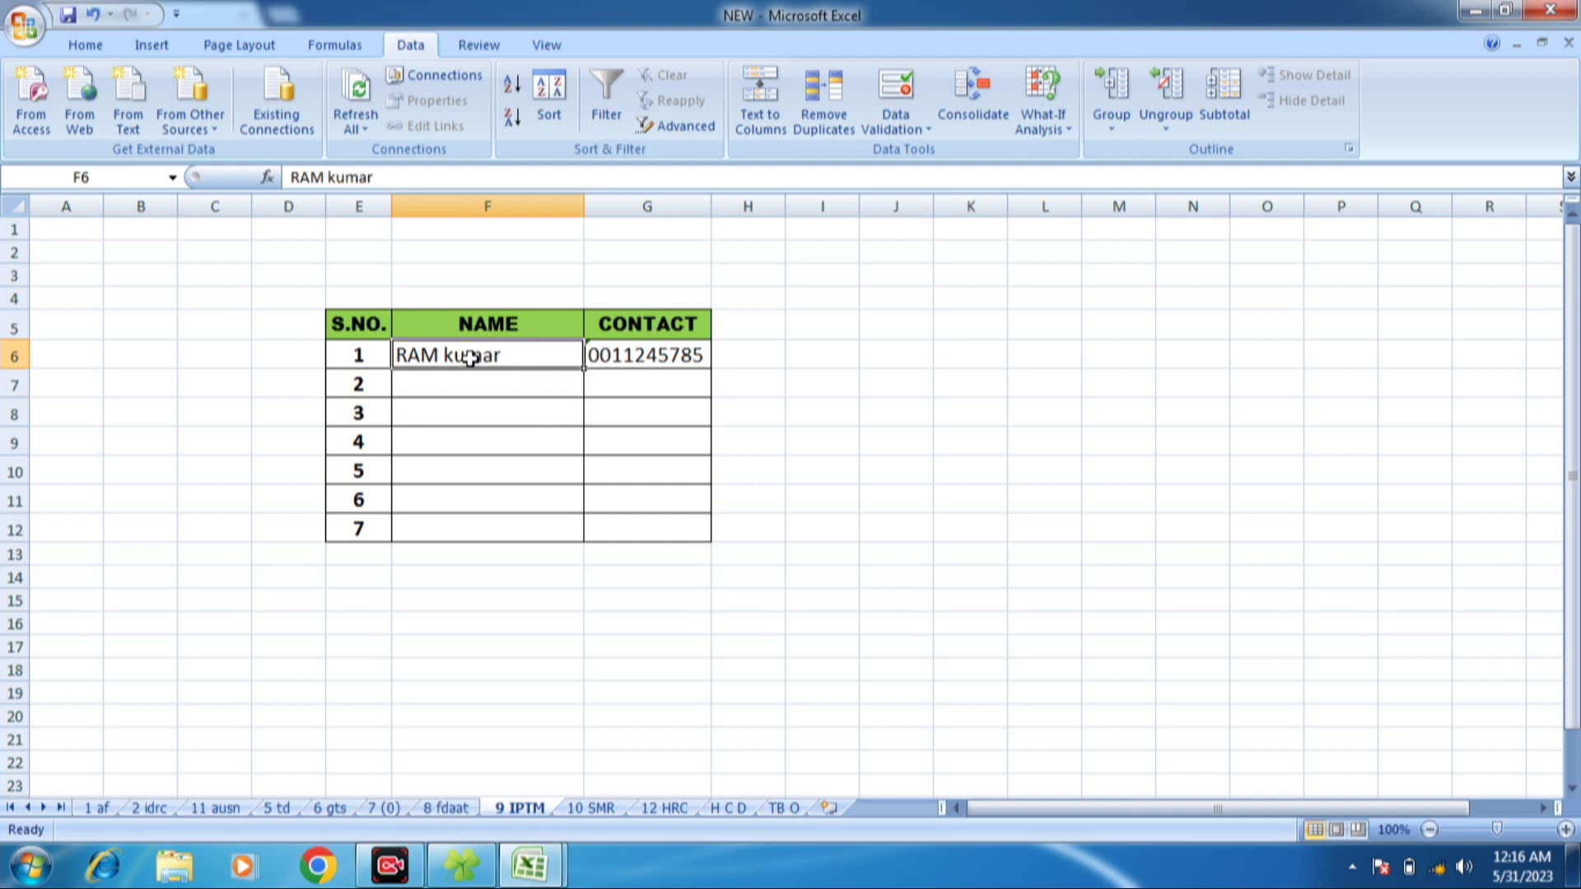
drag(470, 359, 701, 531)
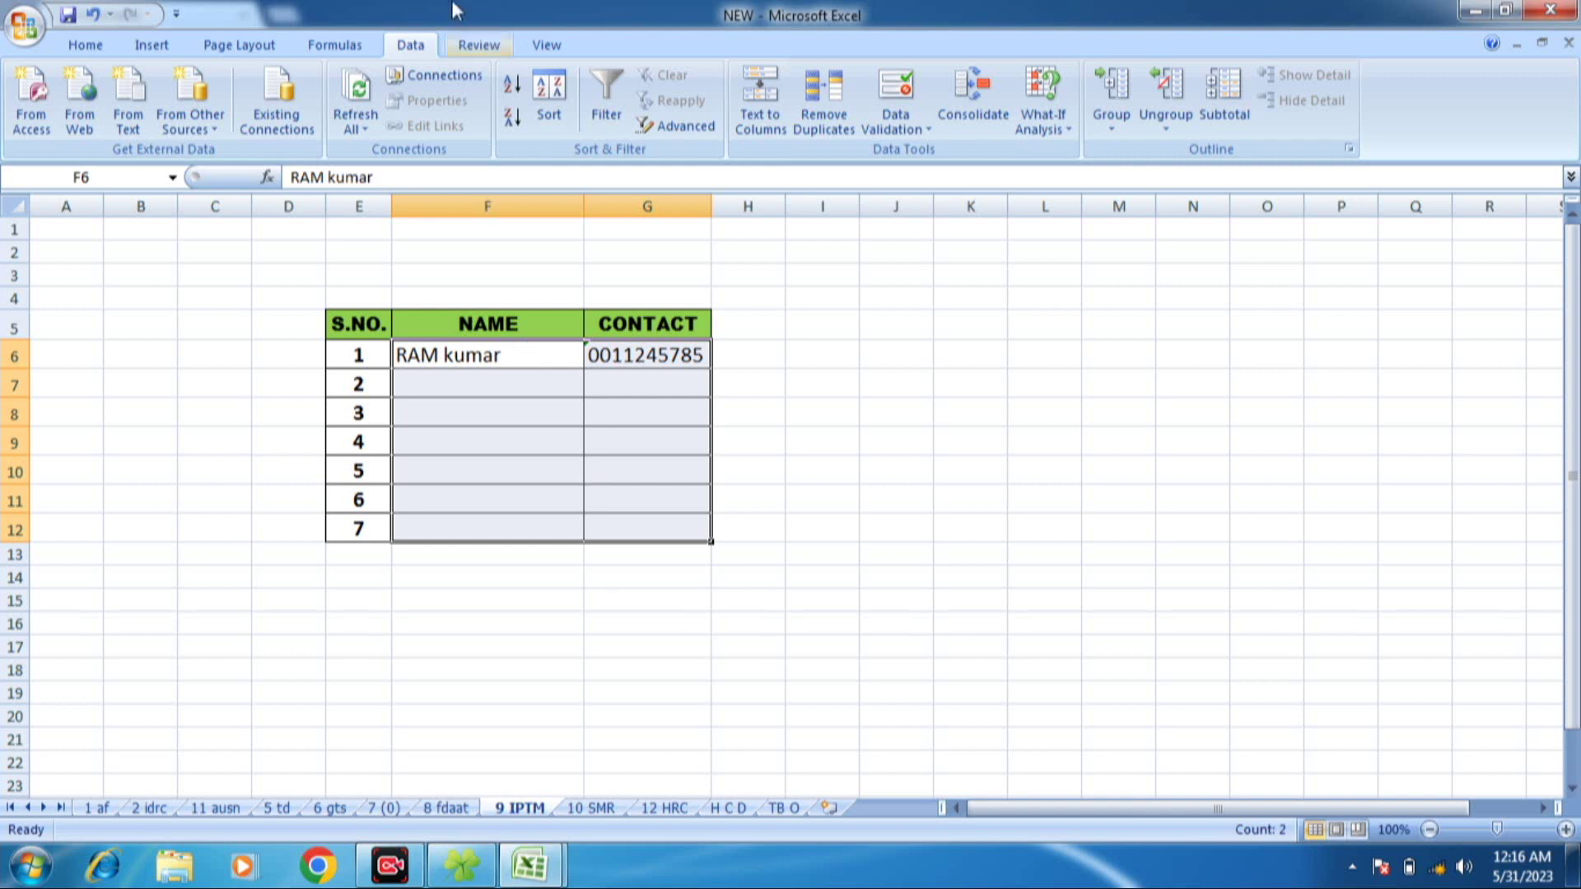
- In Data Validation's Input Message settings, give the message the title INFO
click(914, 130)
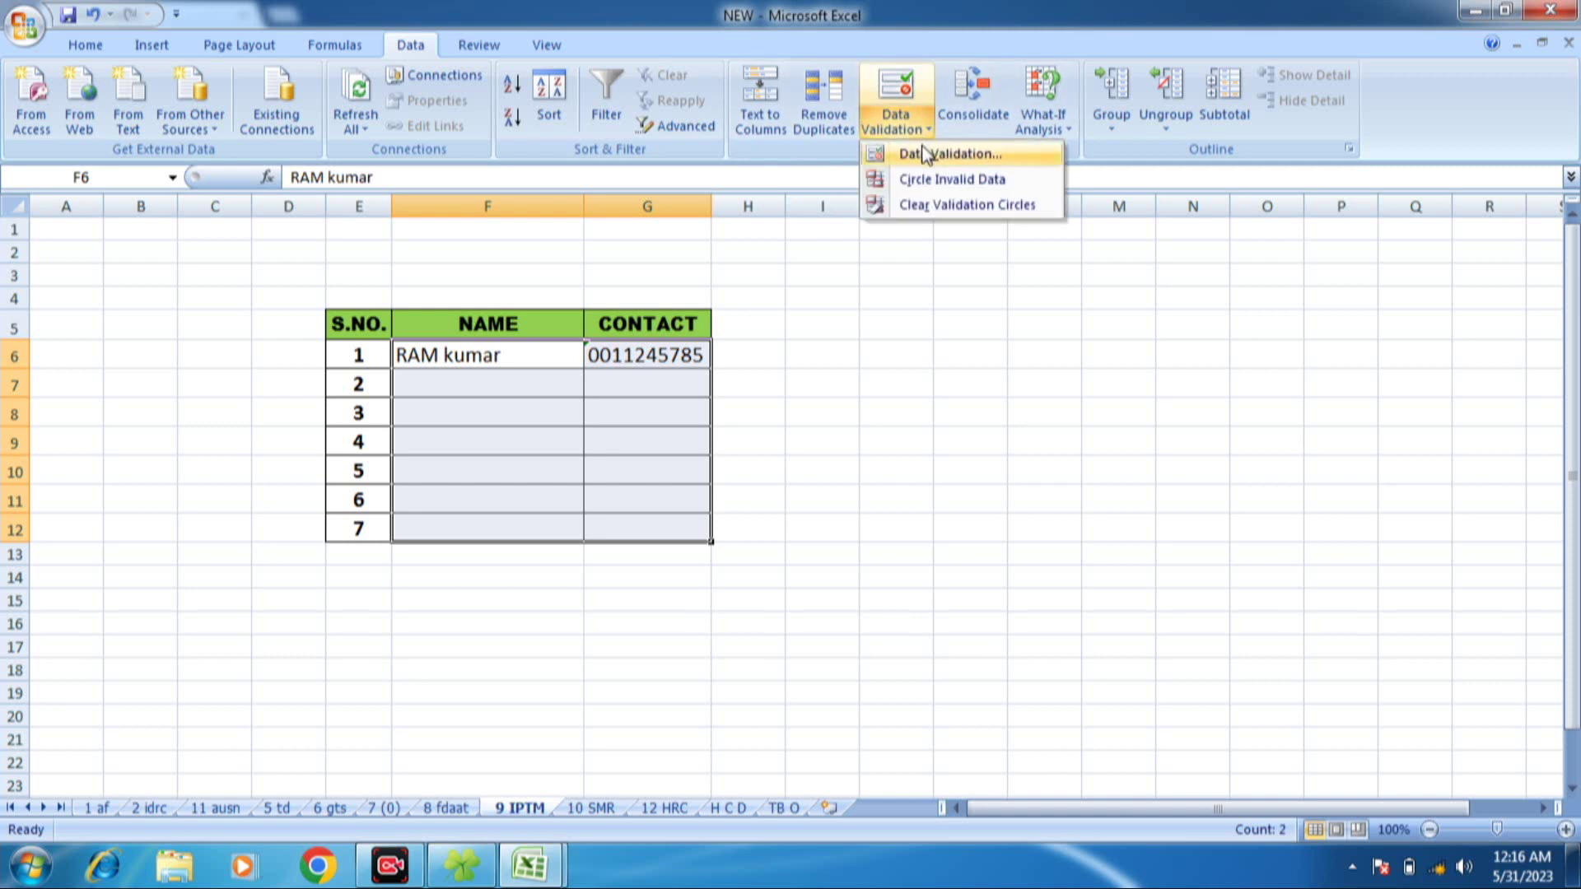
click(924, 152)
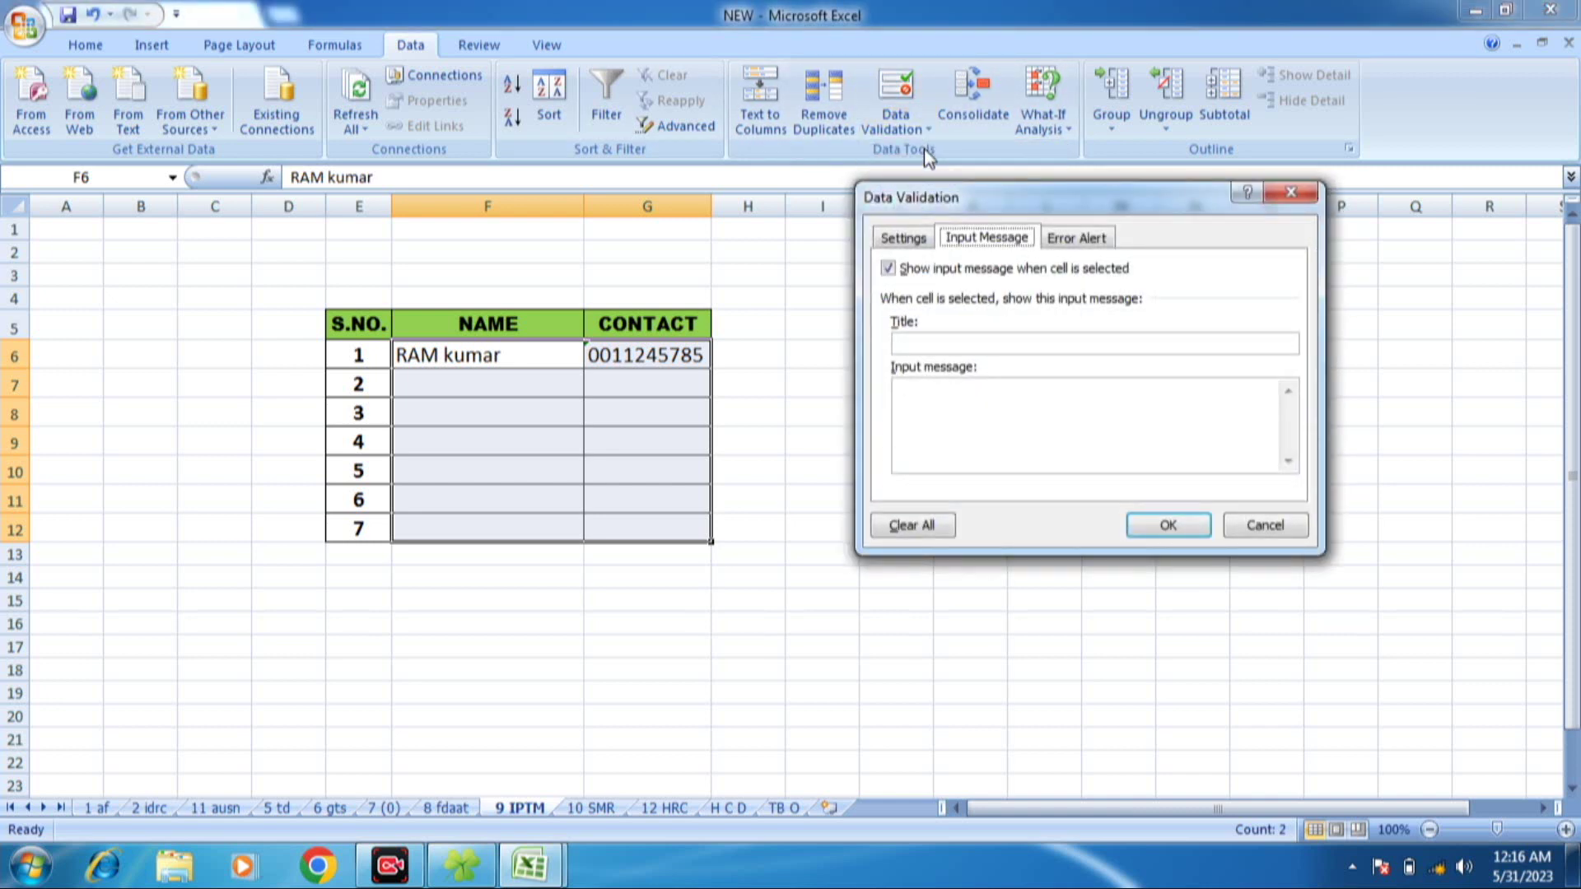
click(897, 238)
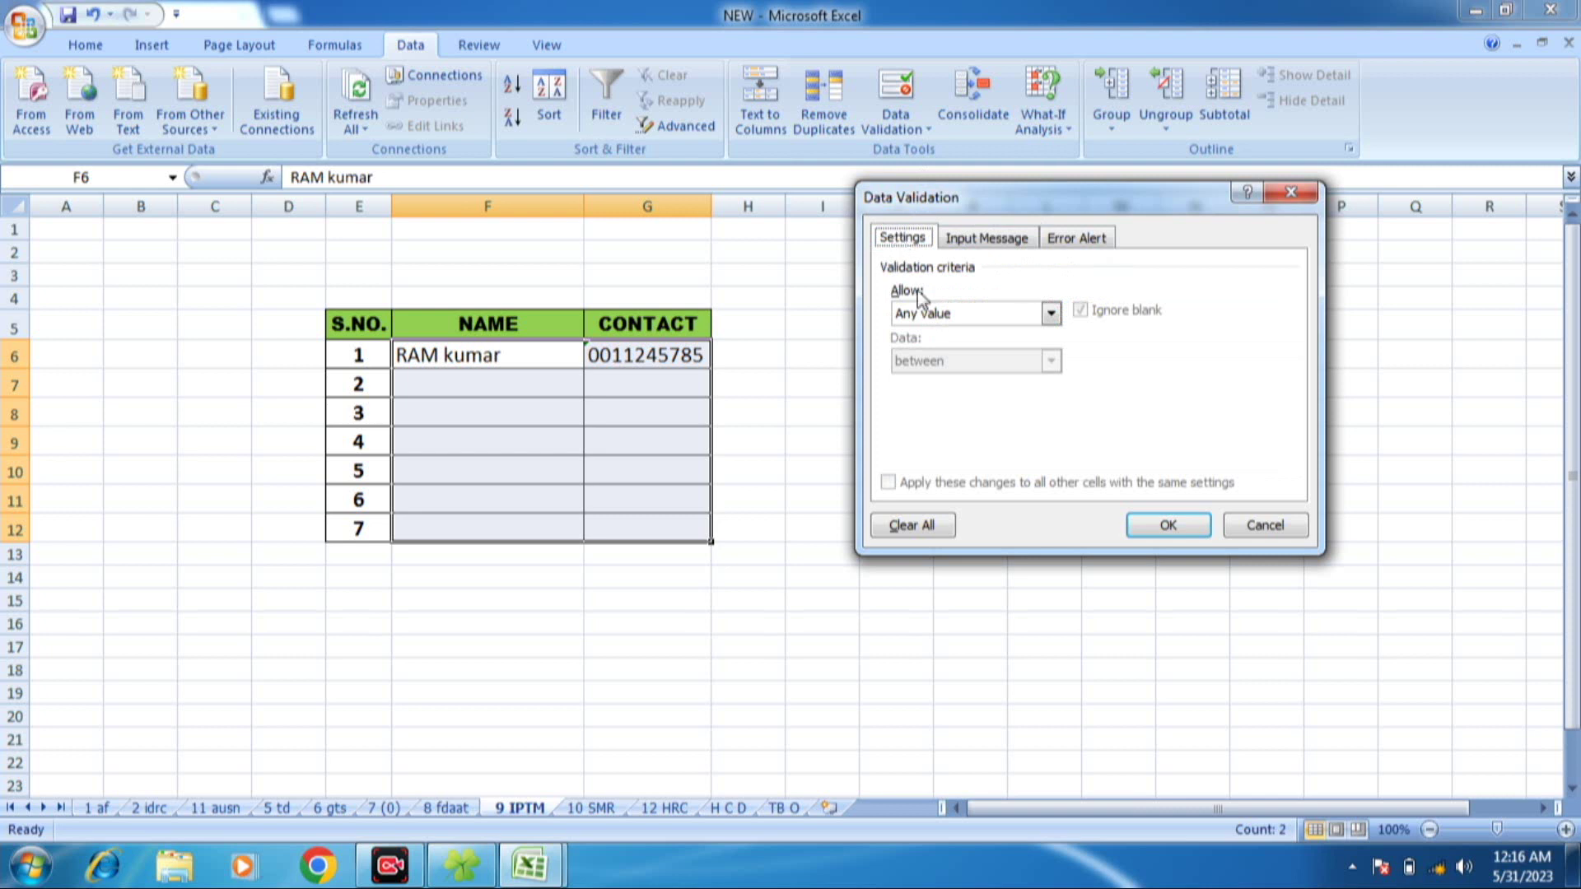
click(980, 239)
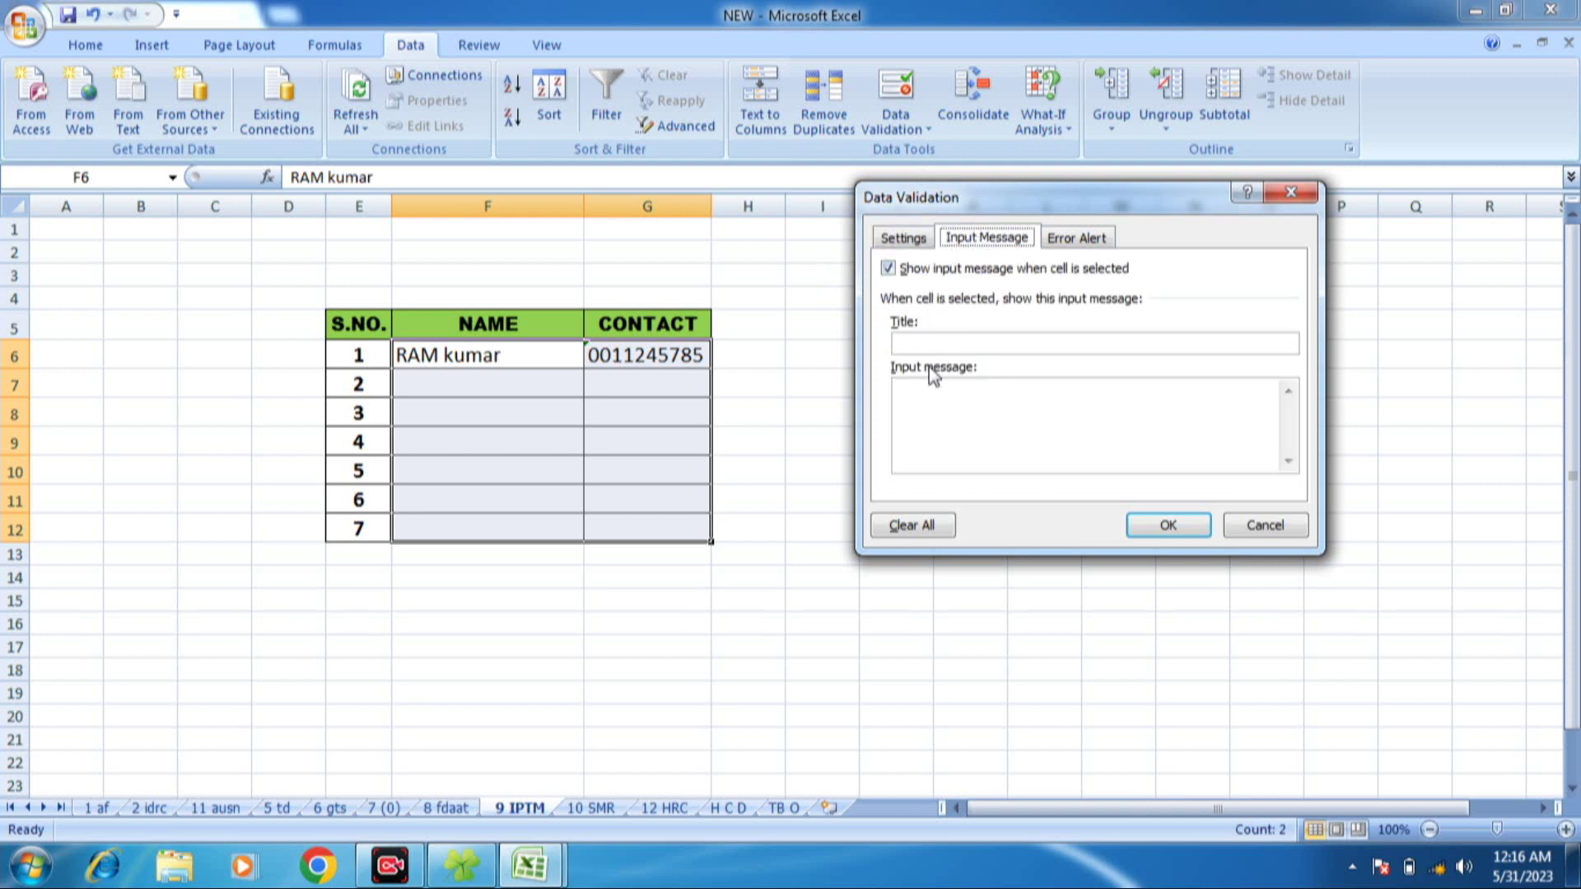
click(923, 343)
text(INFO)
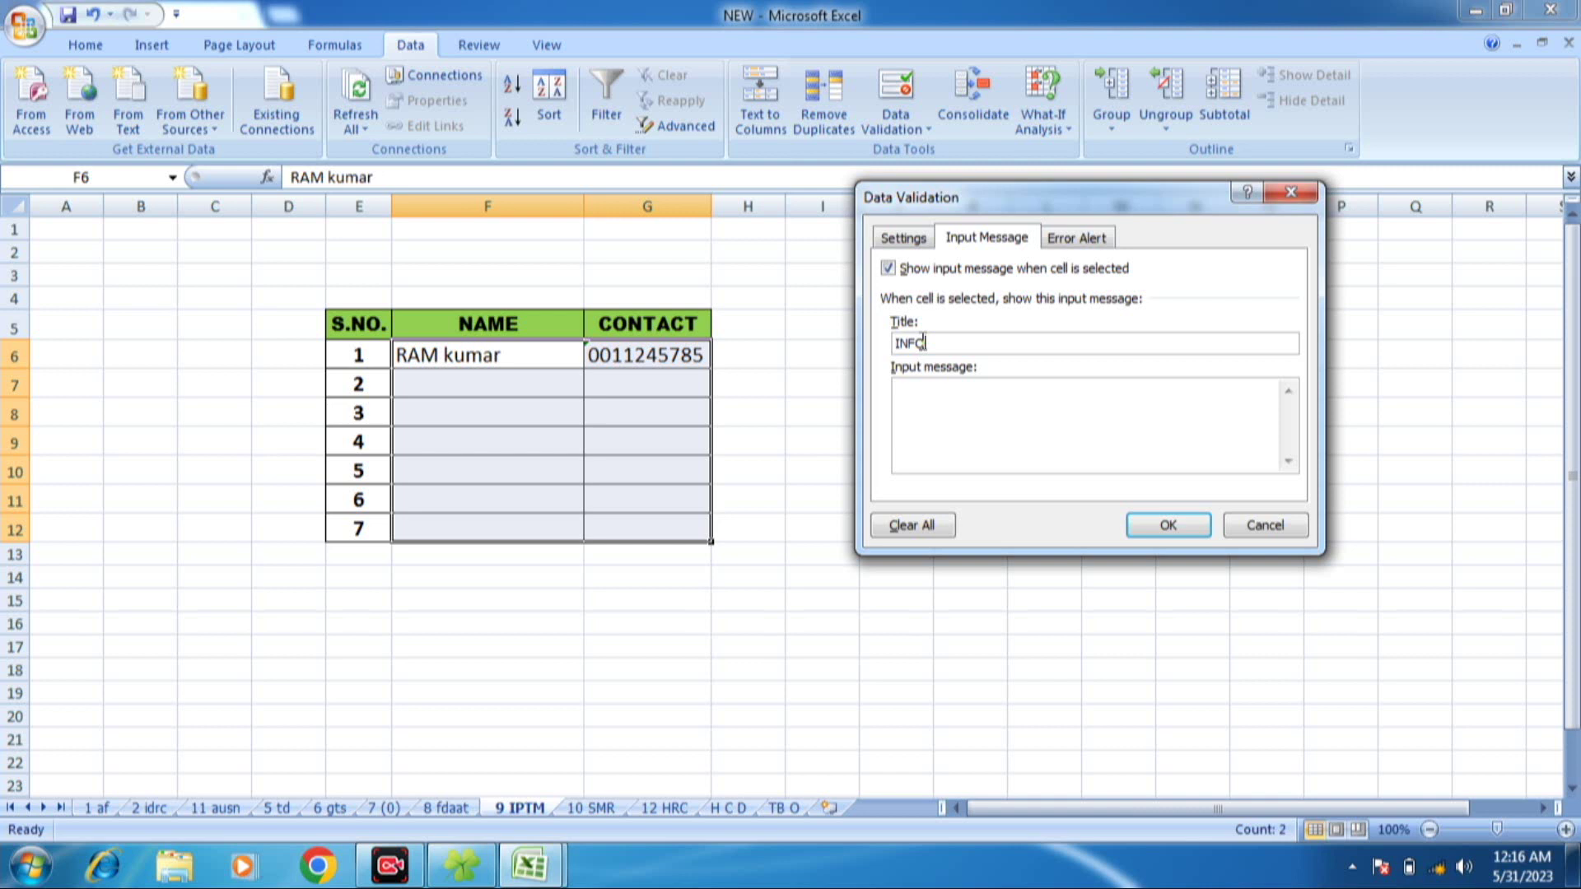
click(915, 410)
- Set the input message text to WRITE IN BLOCK LETTER and confirm it
text(WRITE IN BLOCK LETTER)
click(1168, 525)
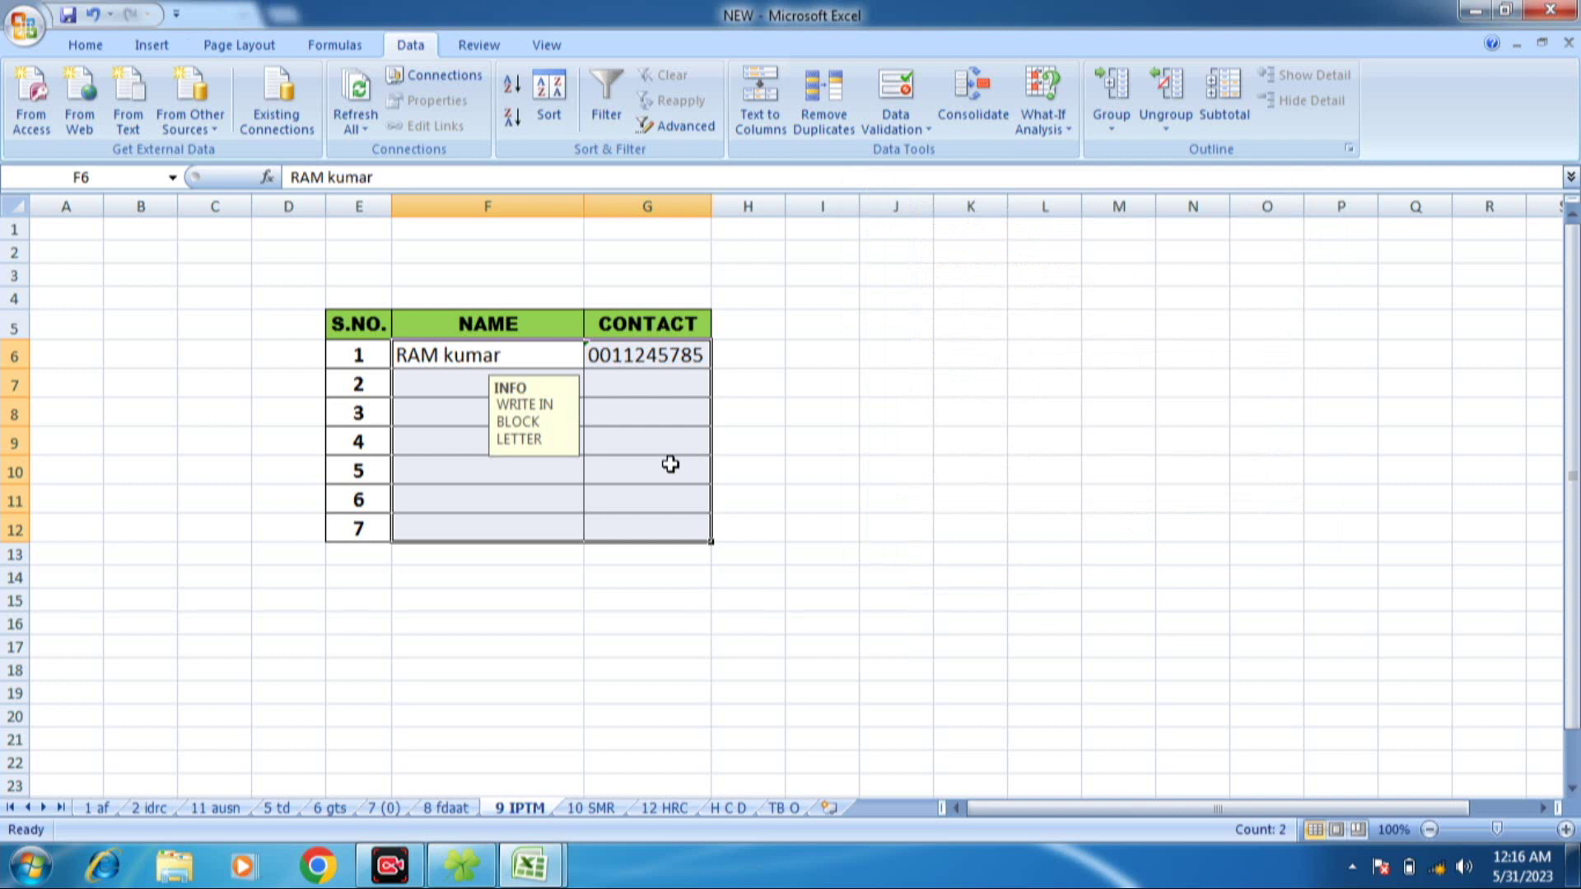
click(512, 469)
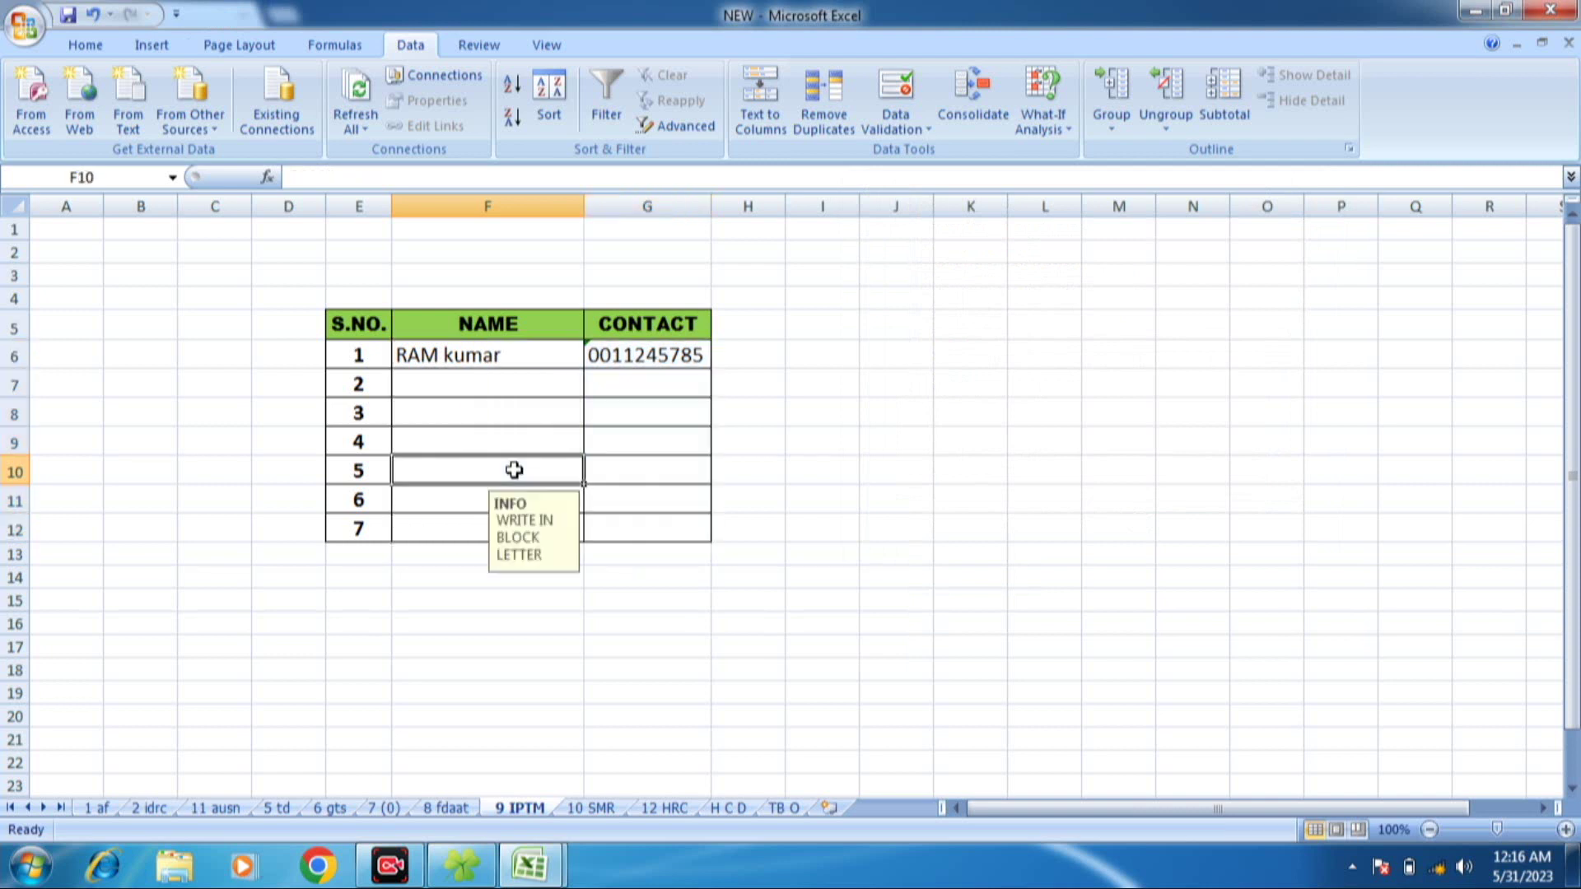
- Check that the INFO tip pops up on several name cells and a contact cell
click(473, 389)
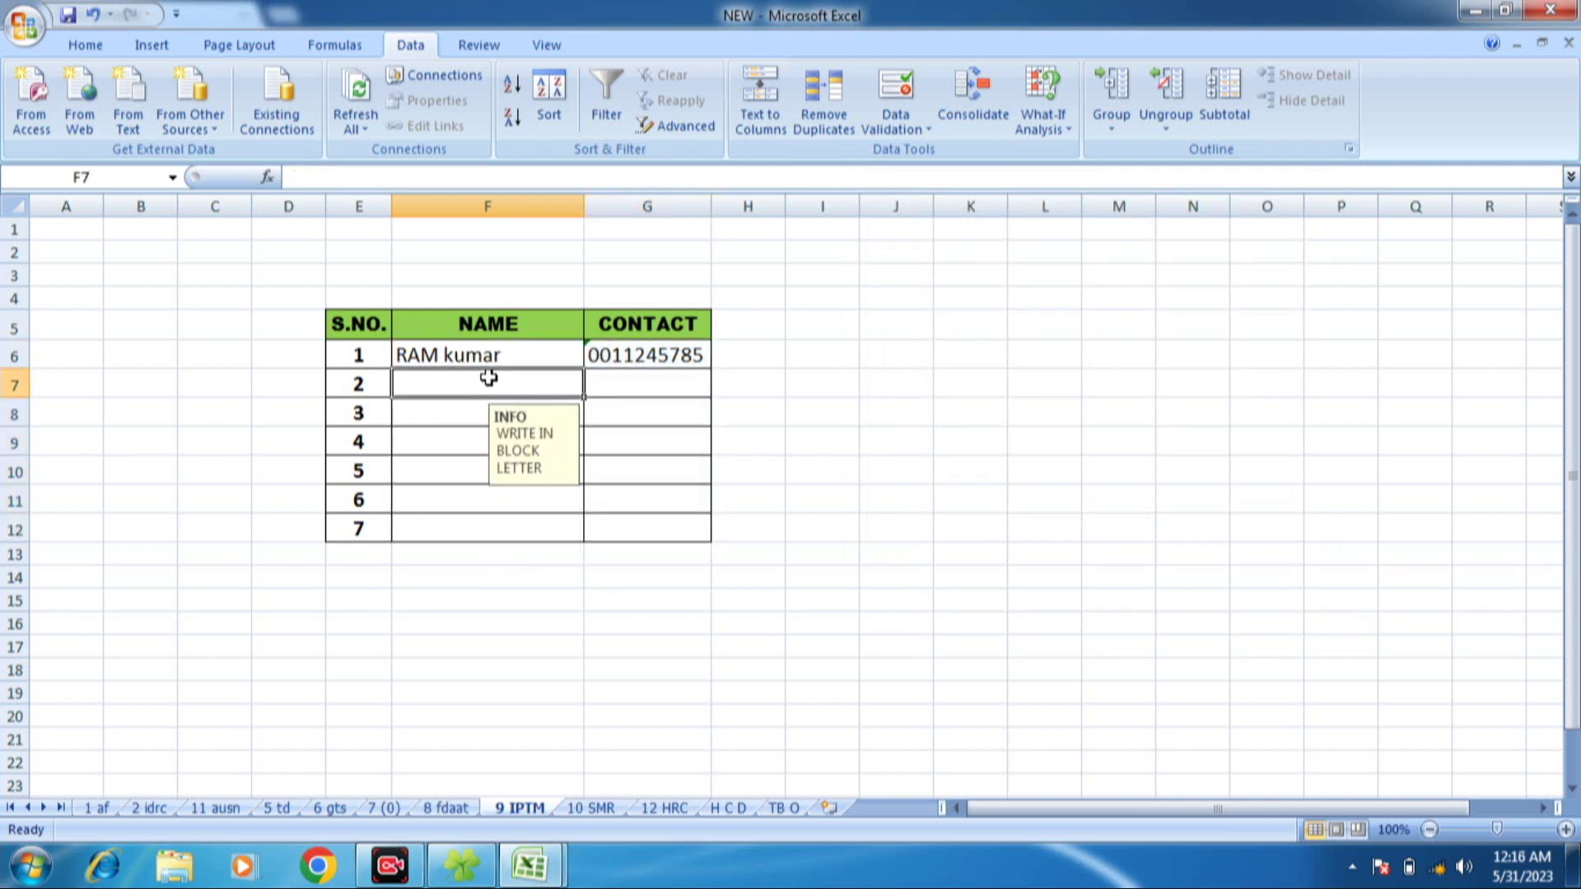
click(455, 499)
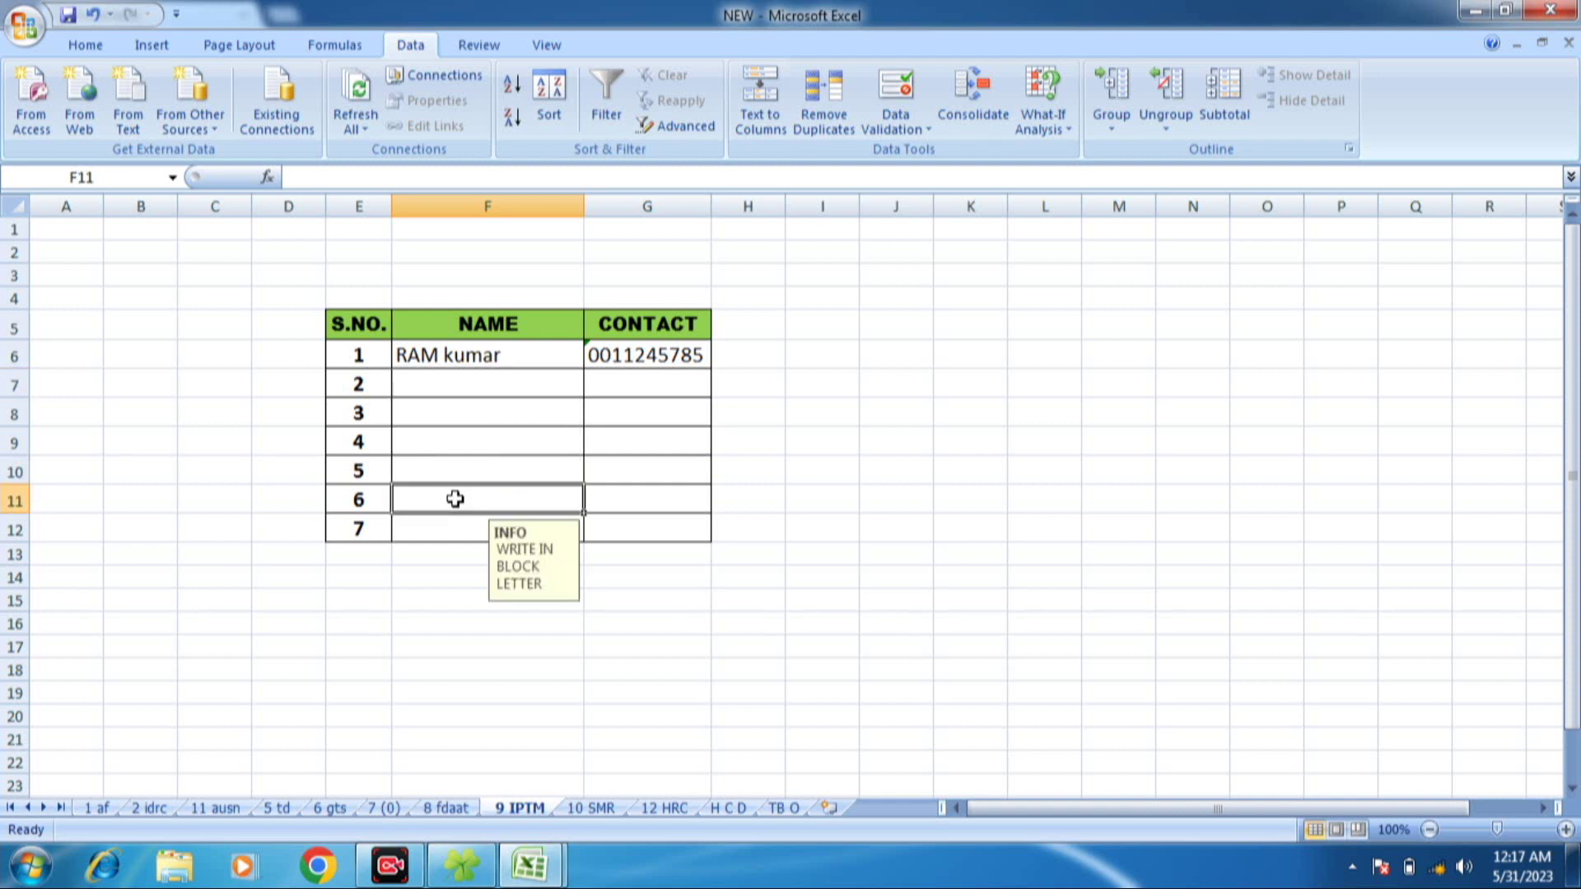
click(497, 438)
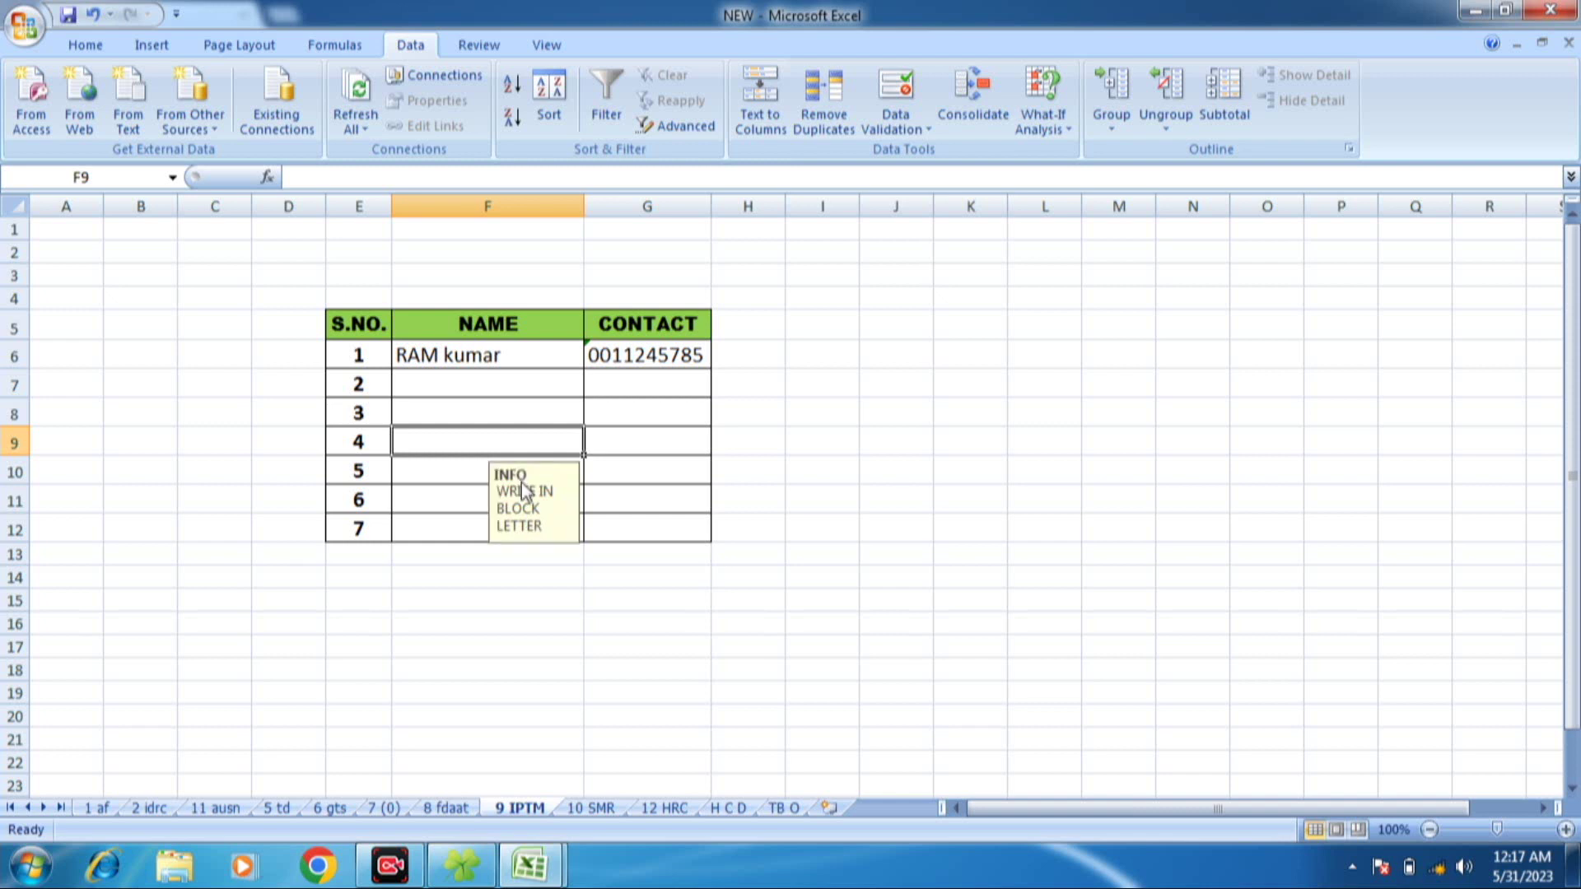
click(466, 495)
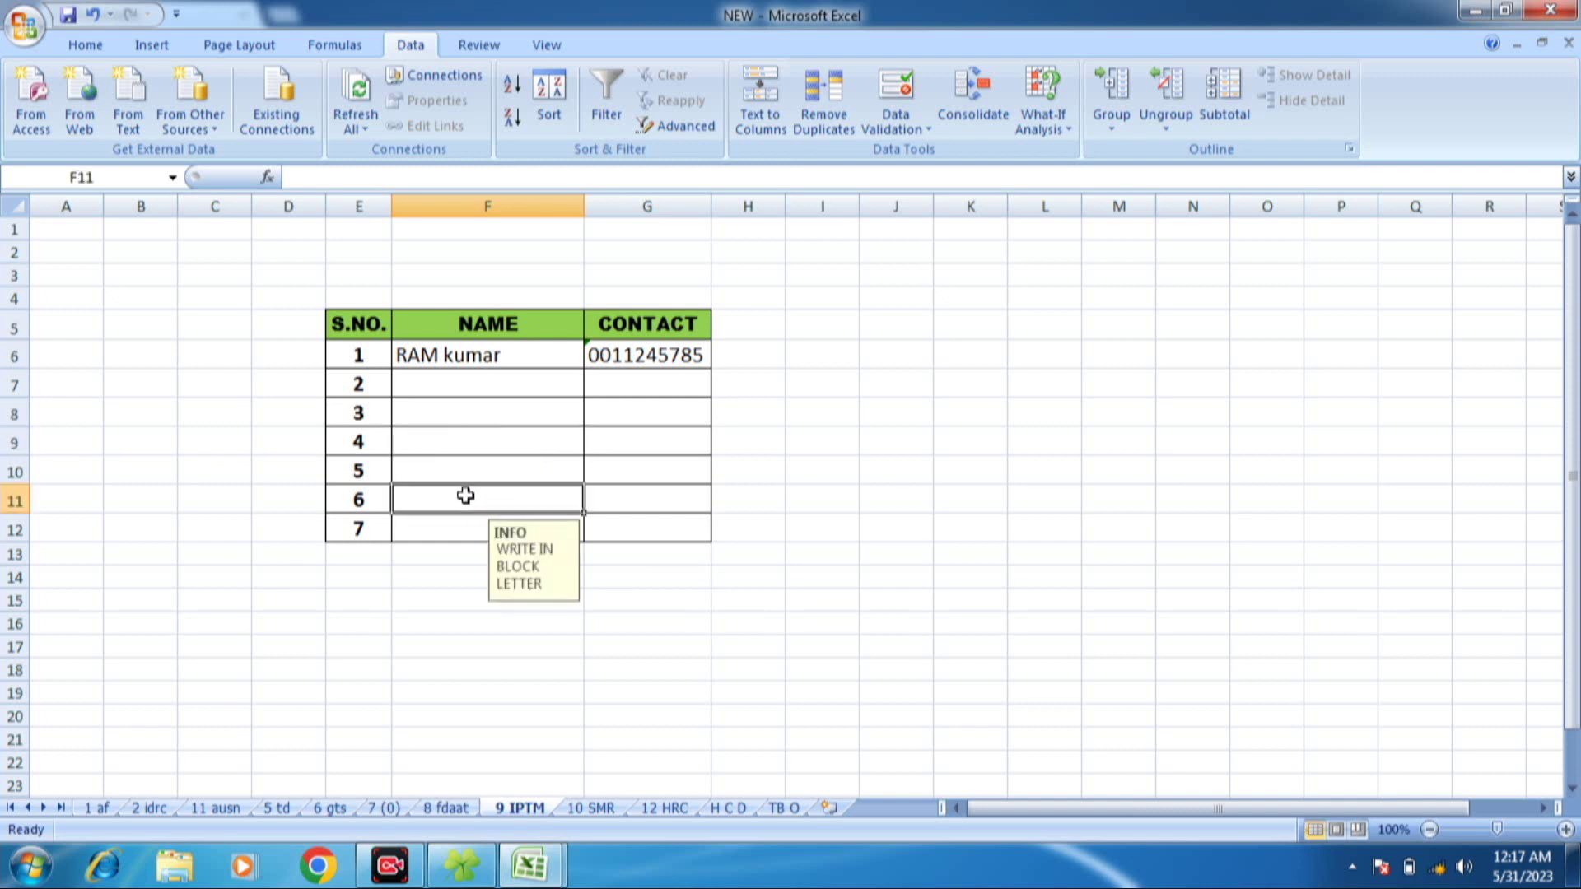
click(487, 473)
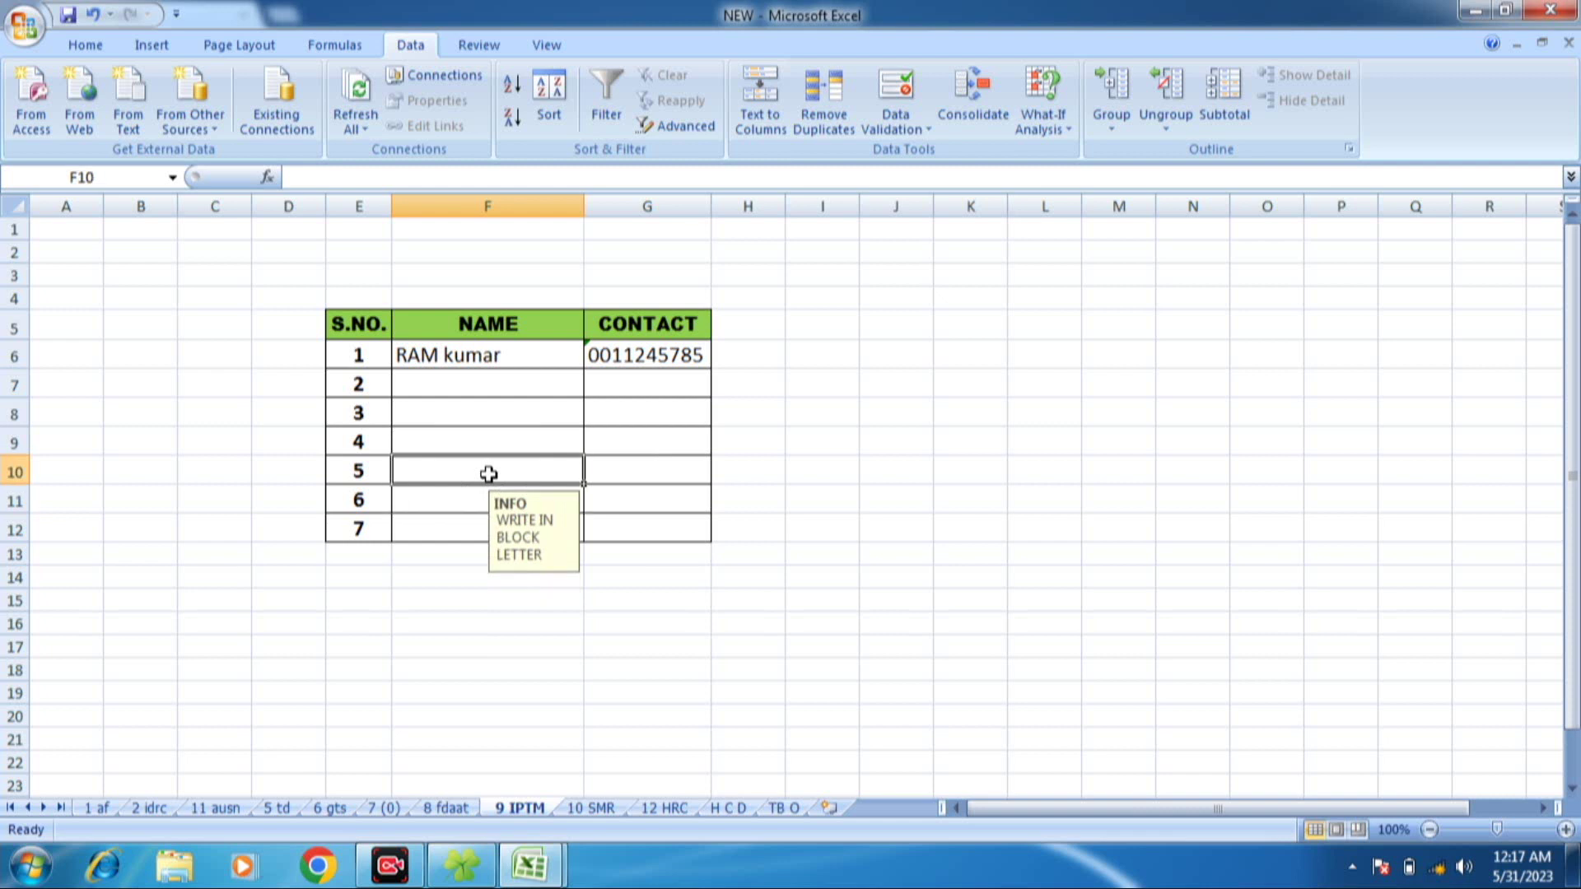
click(467, 424)
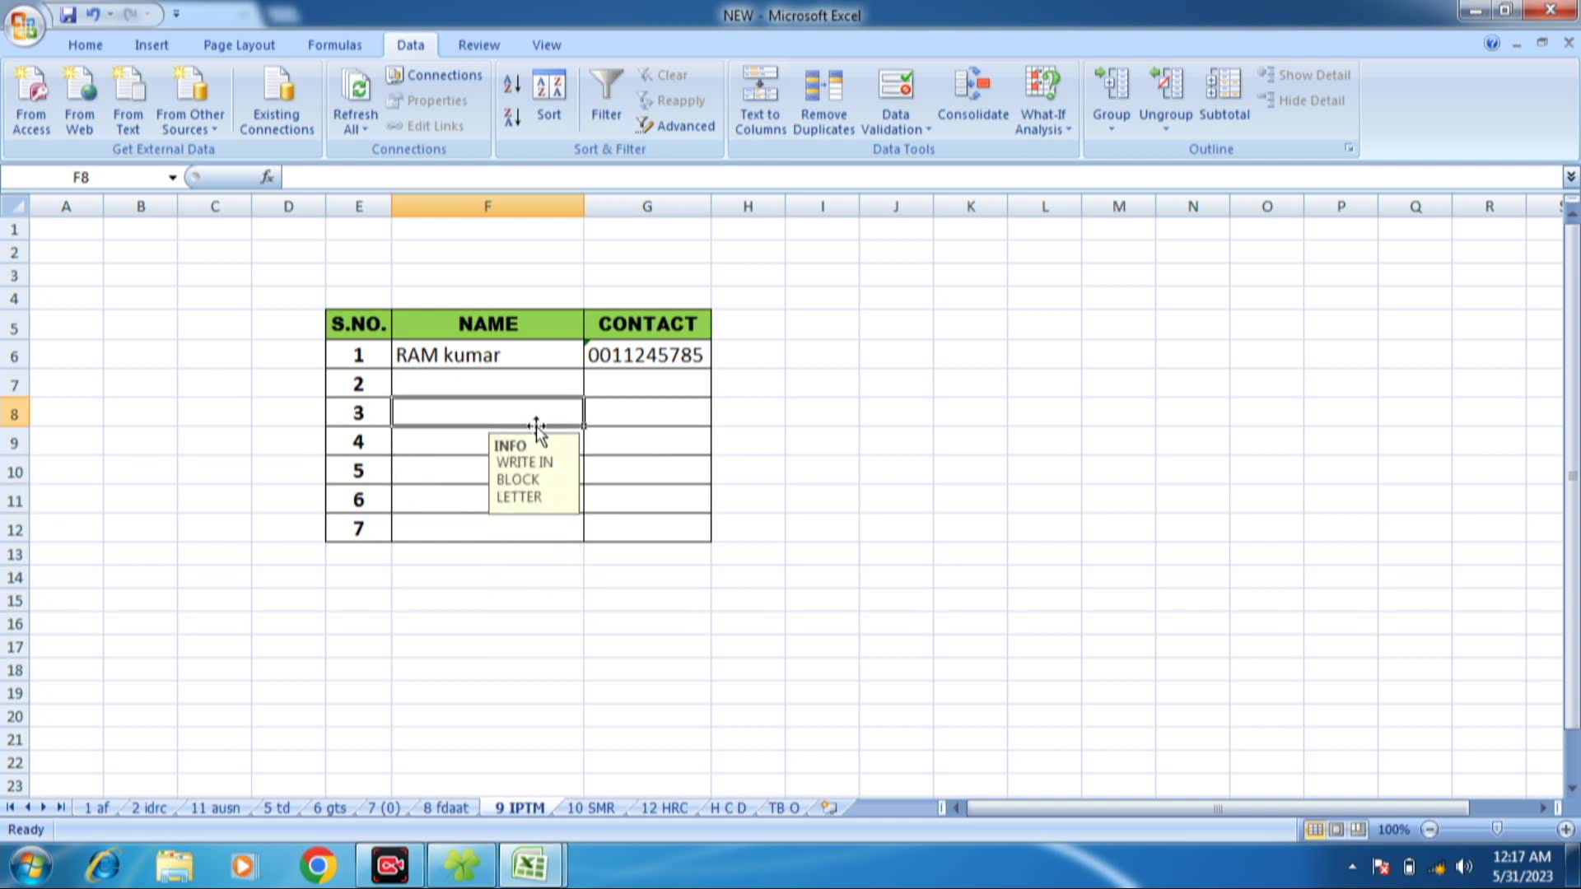
click(707, 466)
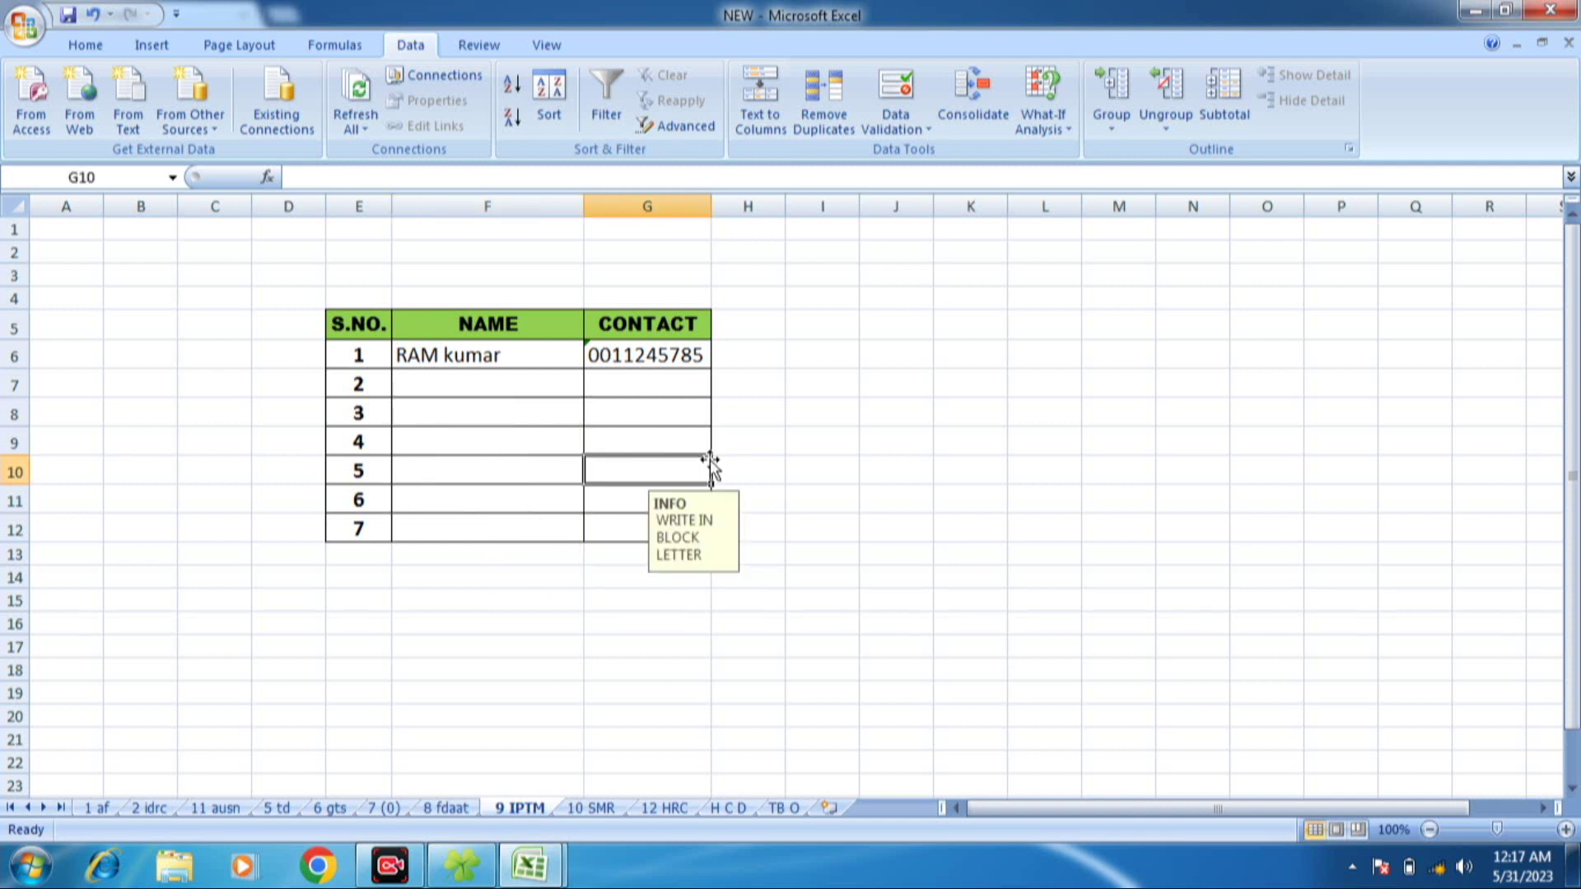
click(609, 810)
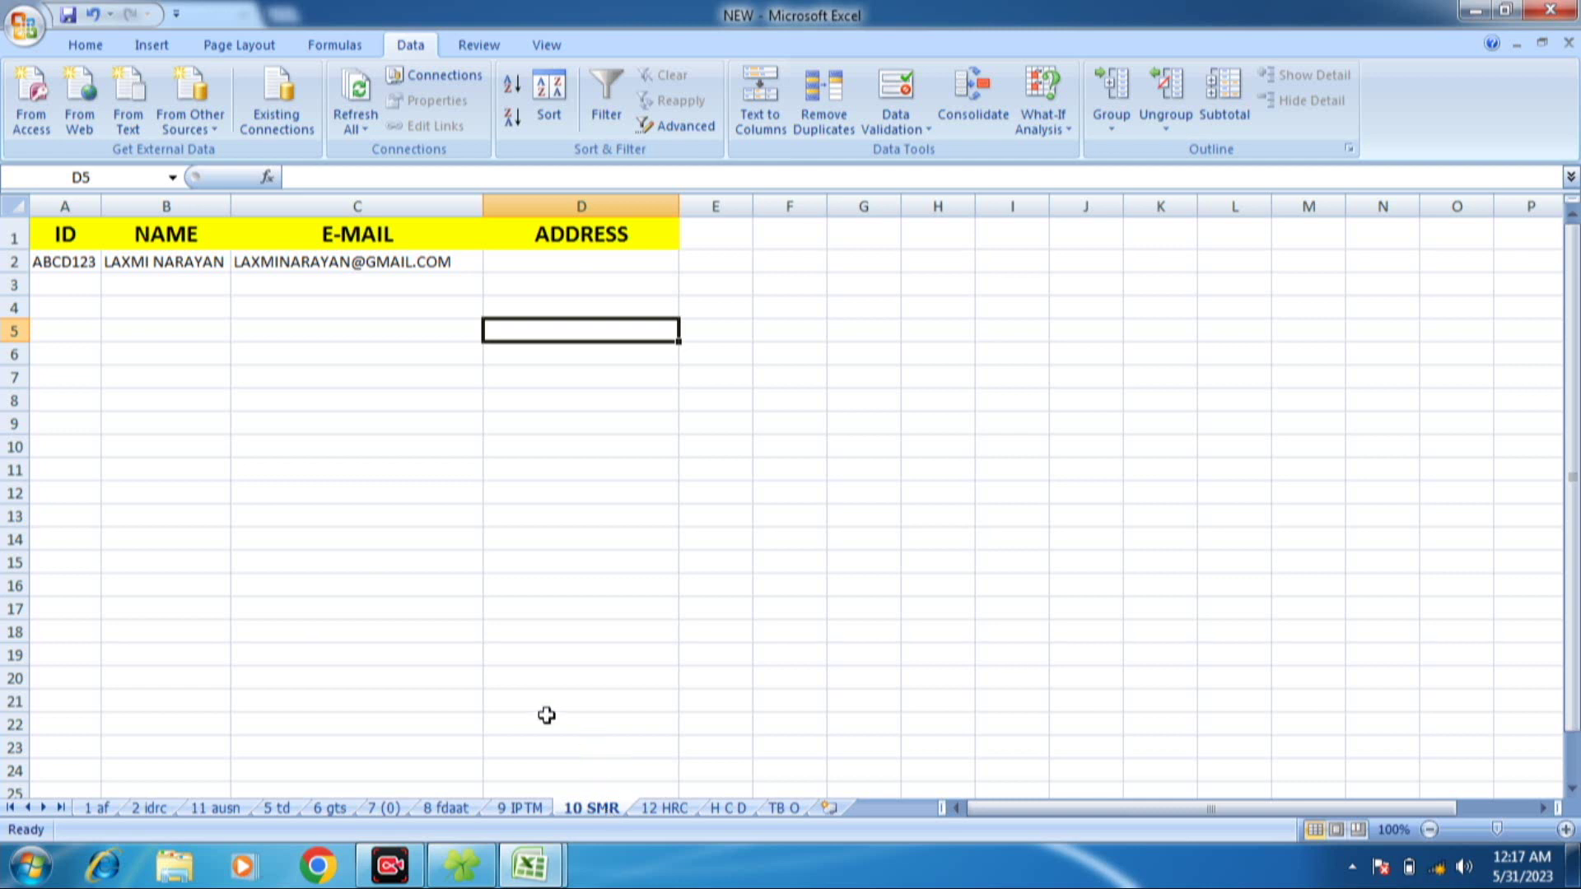
click(289, 476)
click(91, 239)
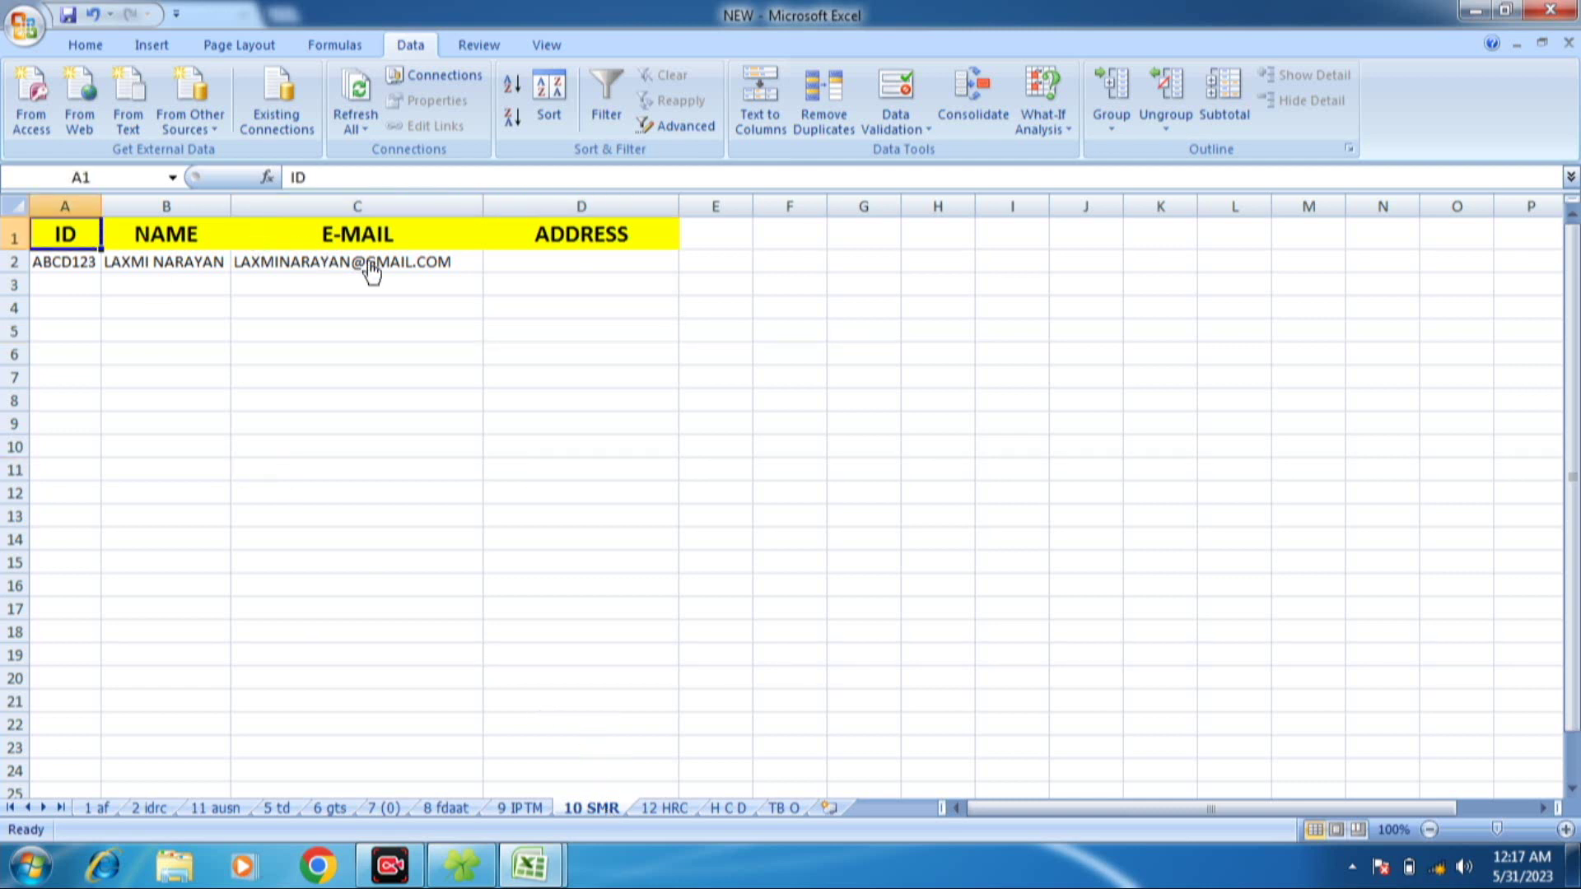
click(543, 239)
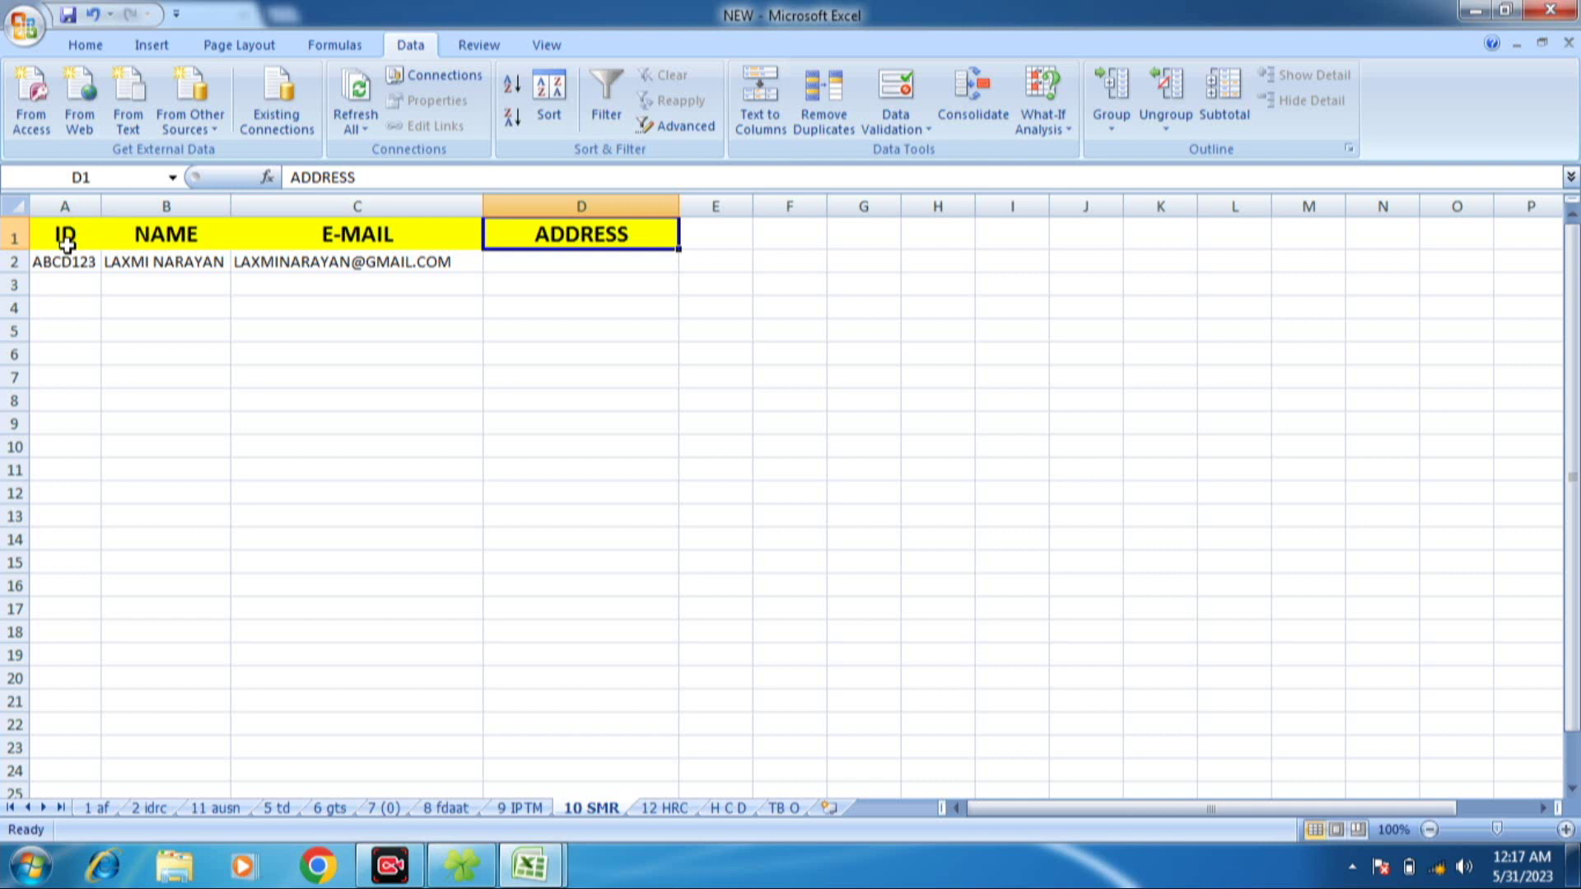
click(172, 280)
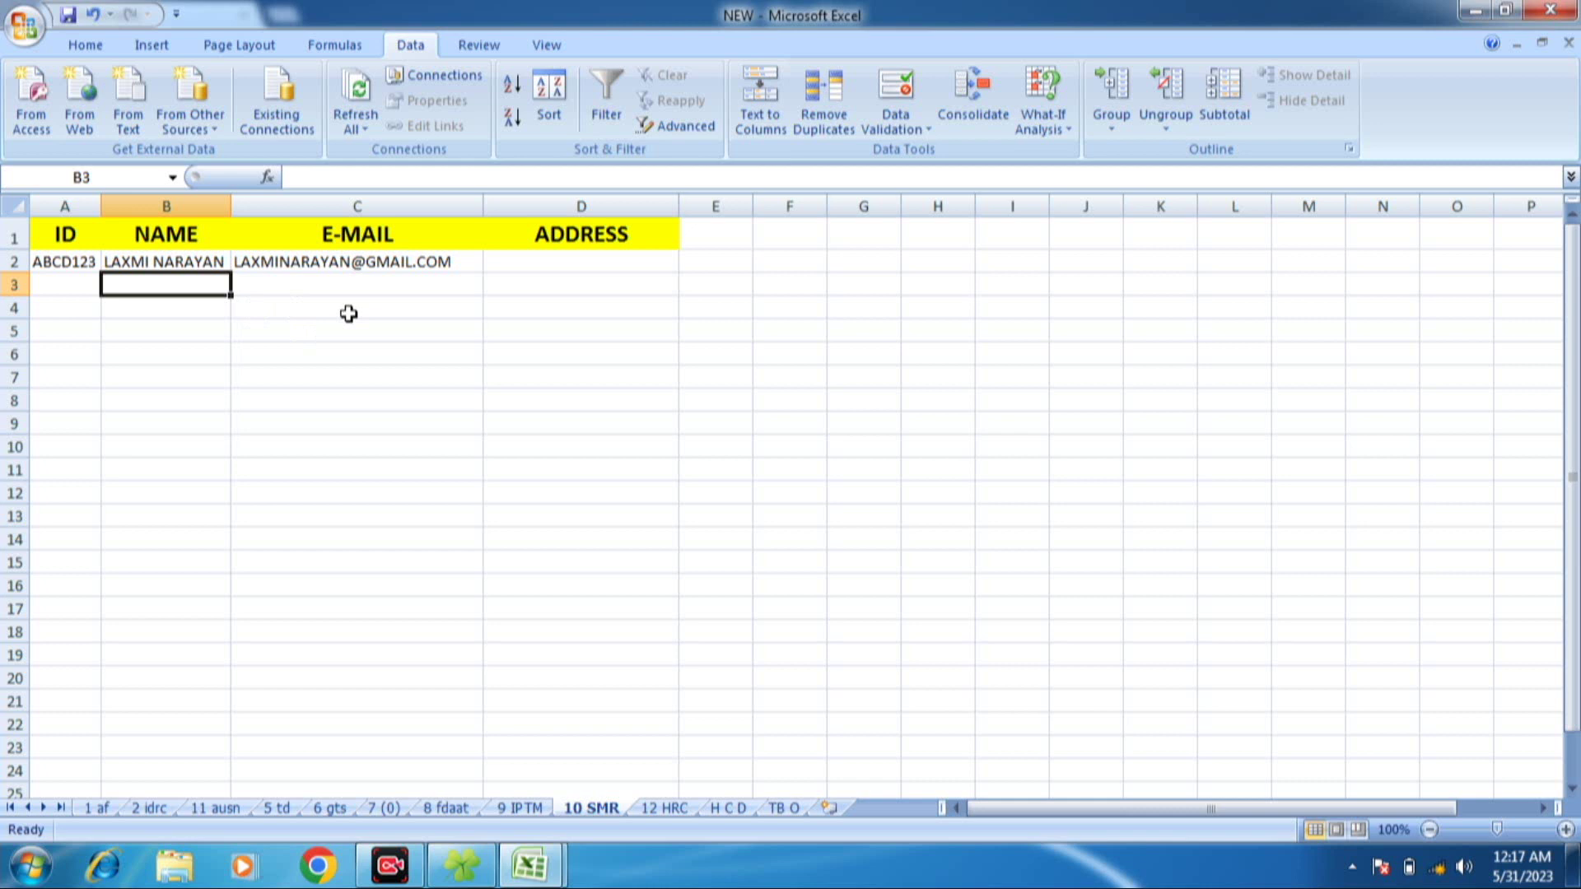
click(393, 268)
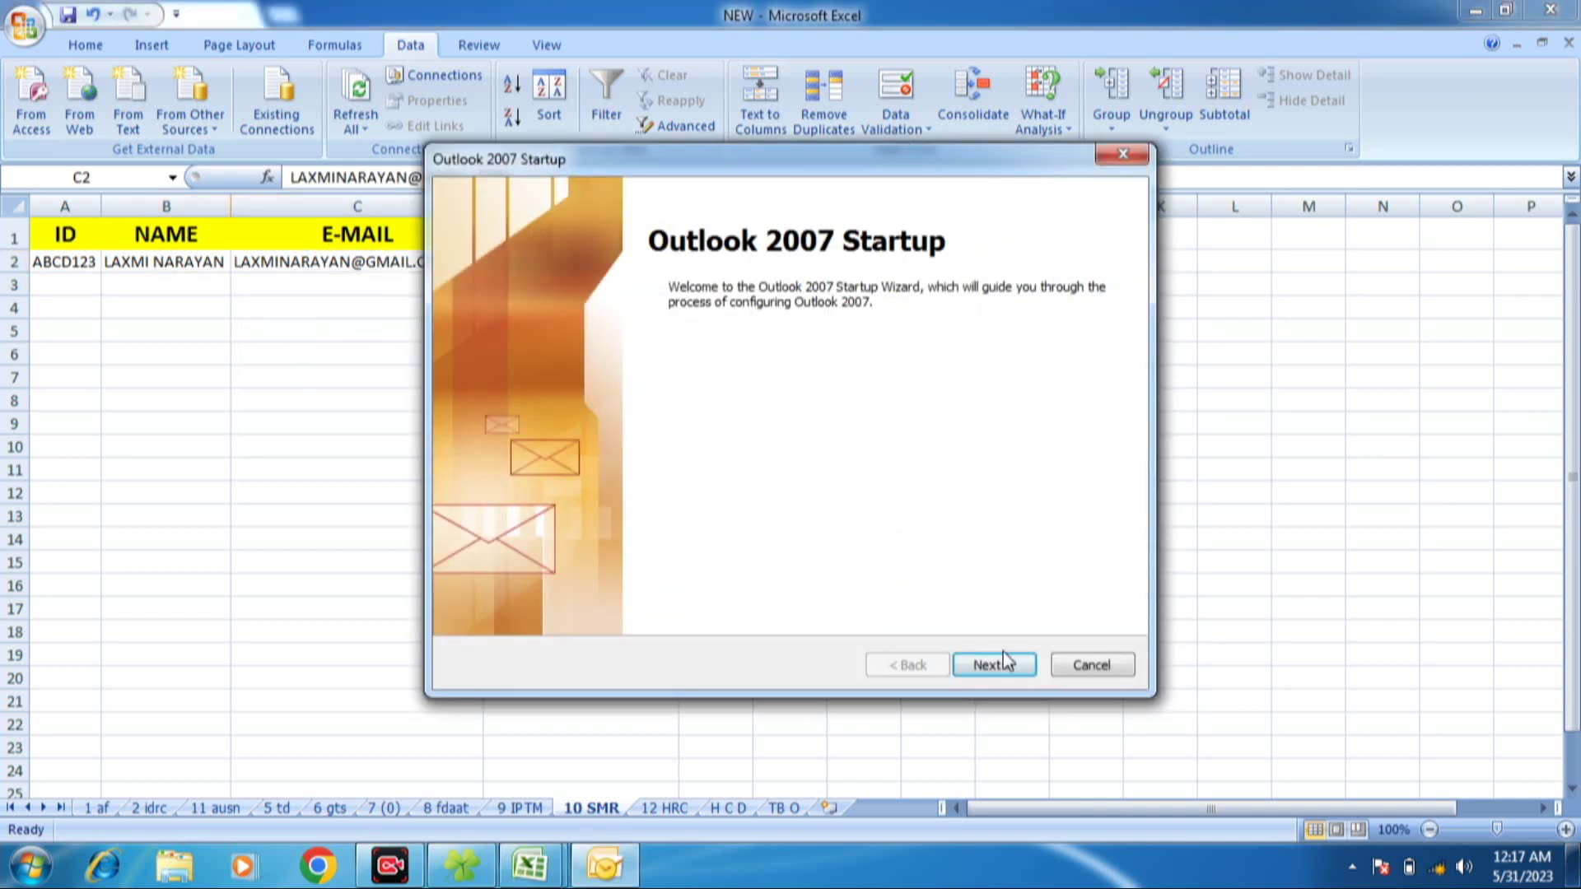
click(1118, 669)
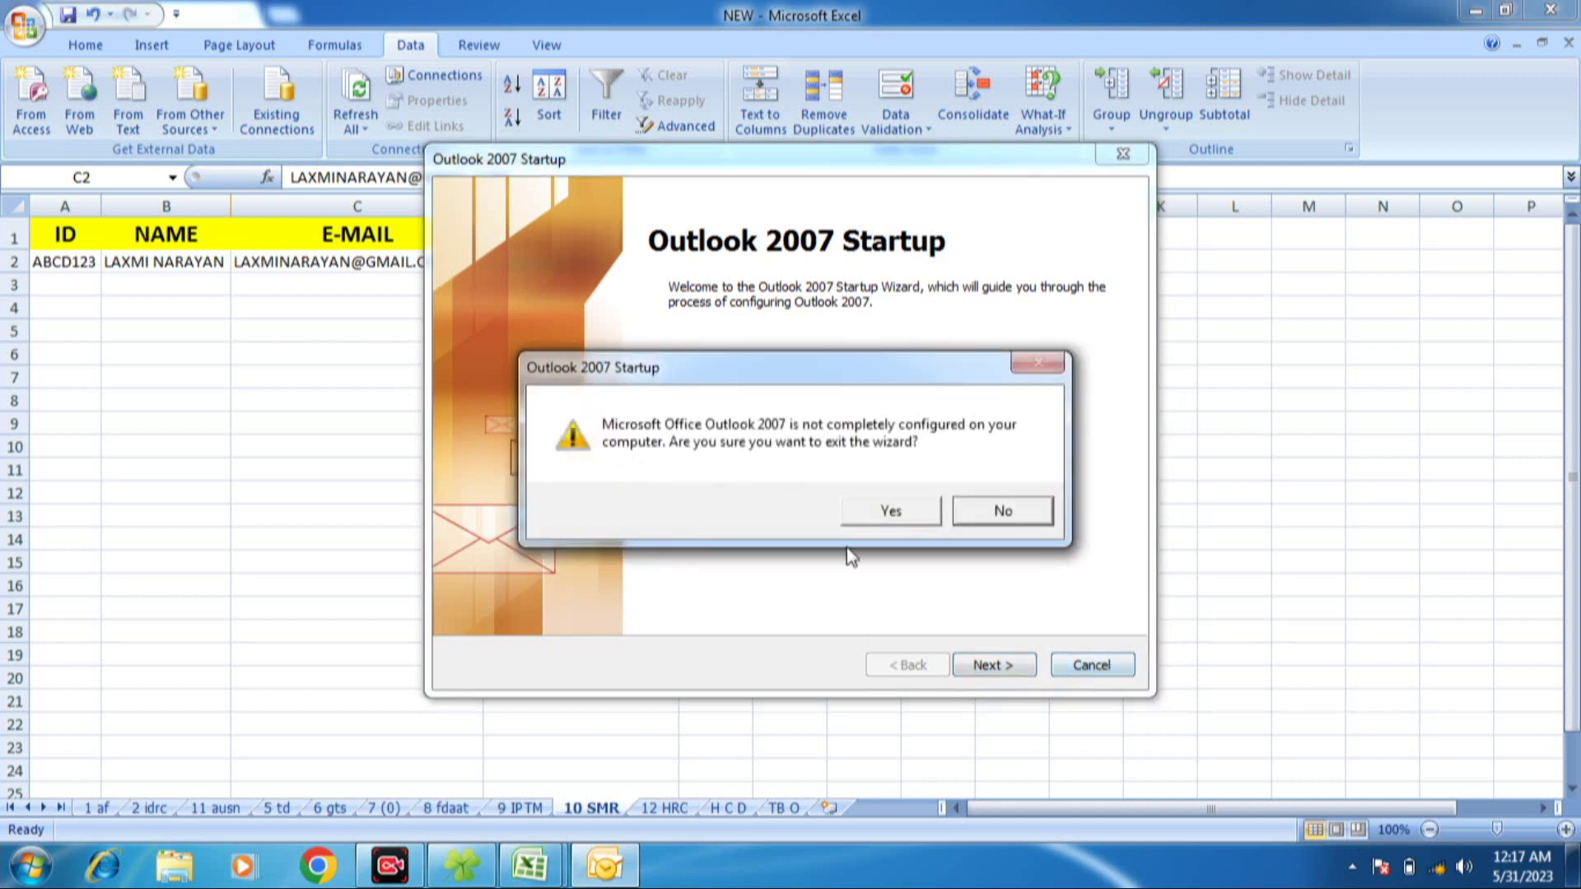
click(889, 512)
click(372, 328)
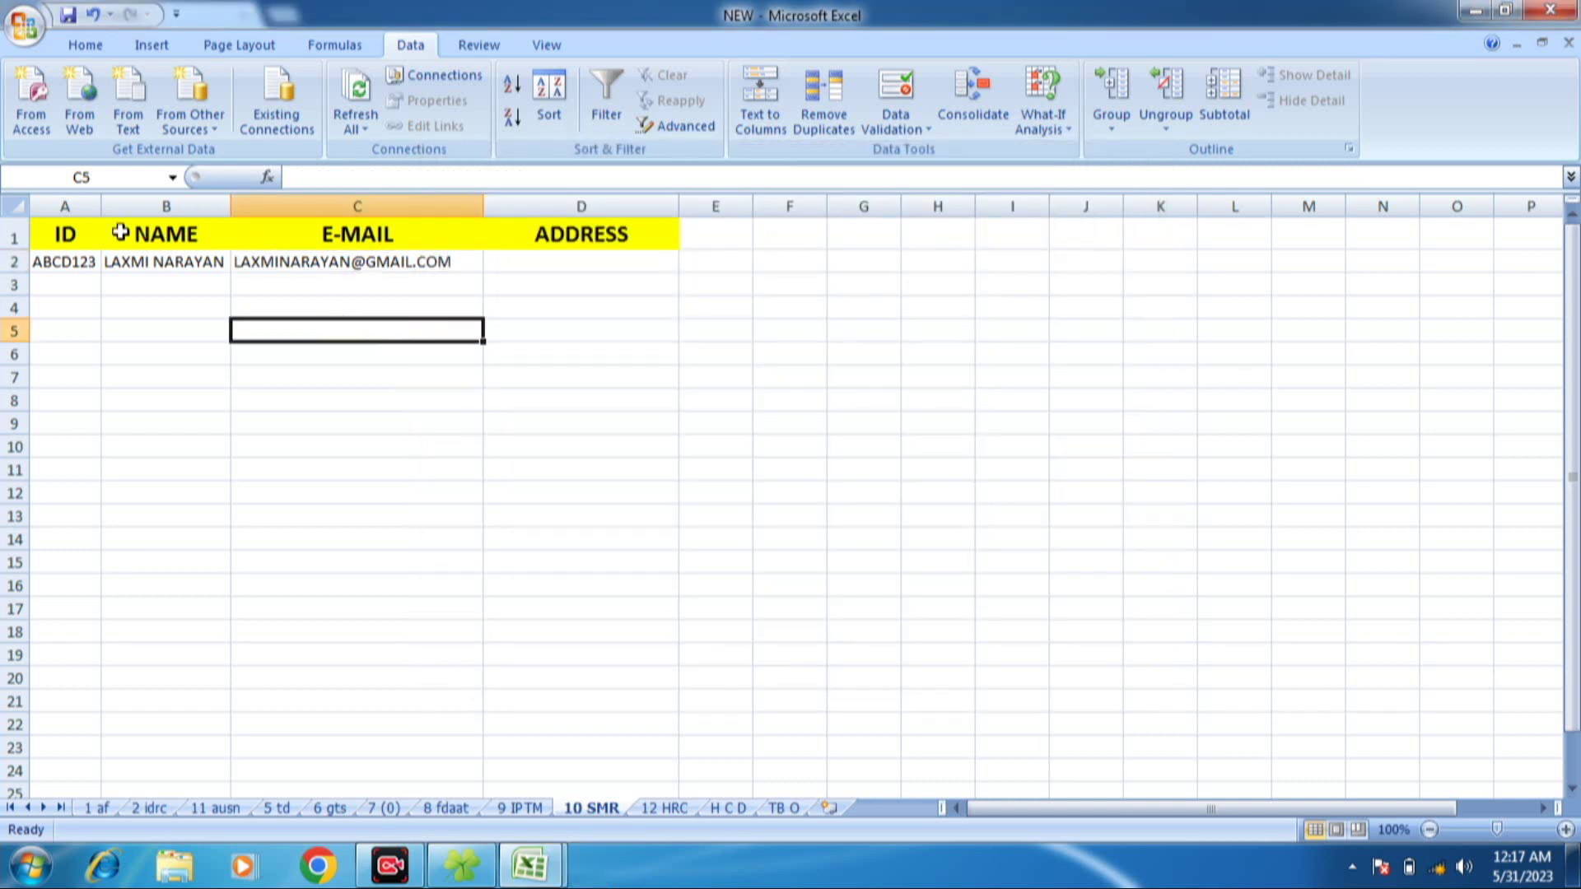
click(84, 234)
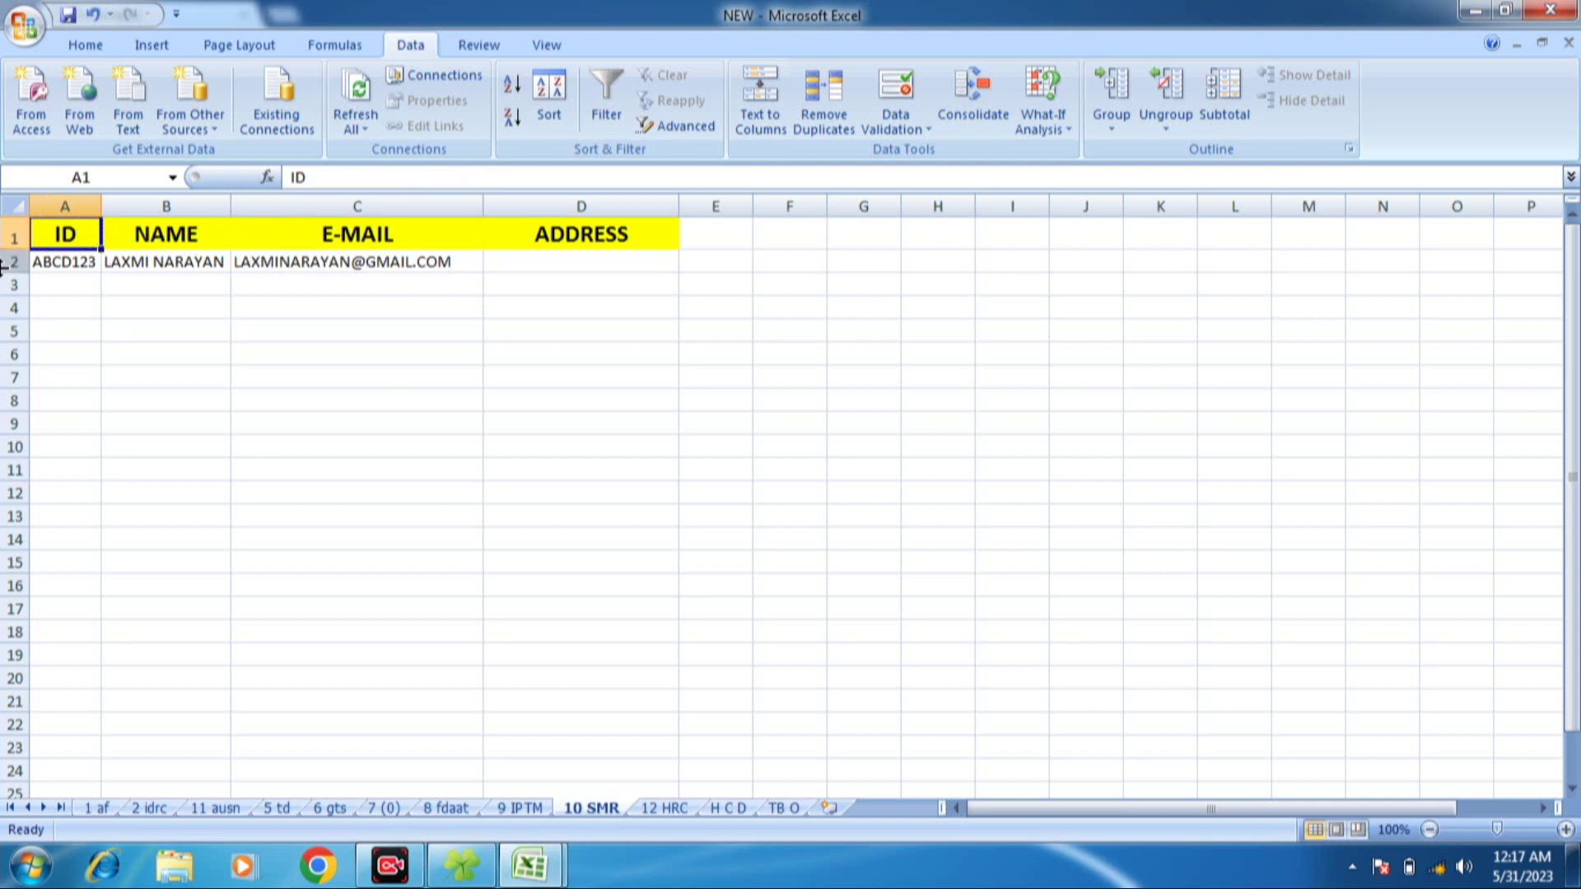
- Select the range A1:D50 by entering its address in the Name Box
mouse_move(85, 250)
mouse_down()
mouse_move(547, 628)
mouse_move(328, 491)
mouse_up()
click(329, 492)
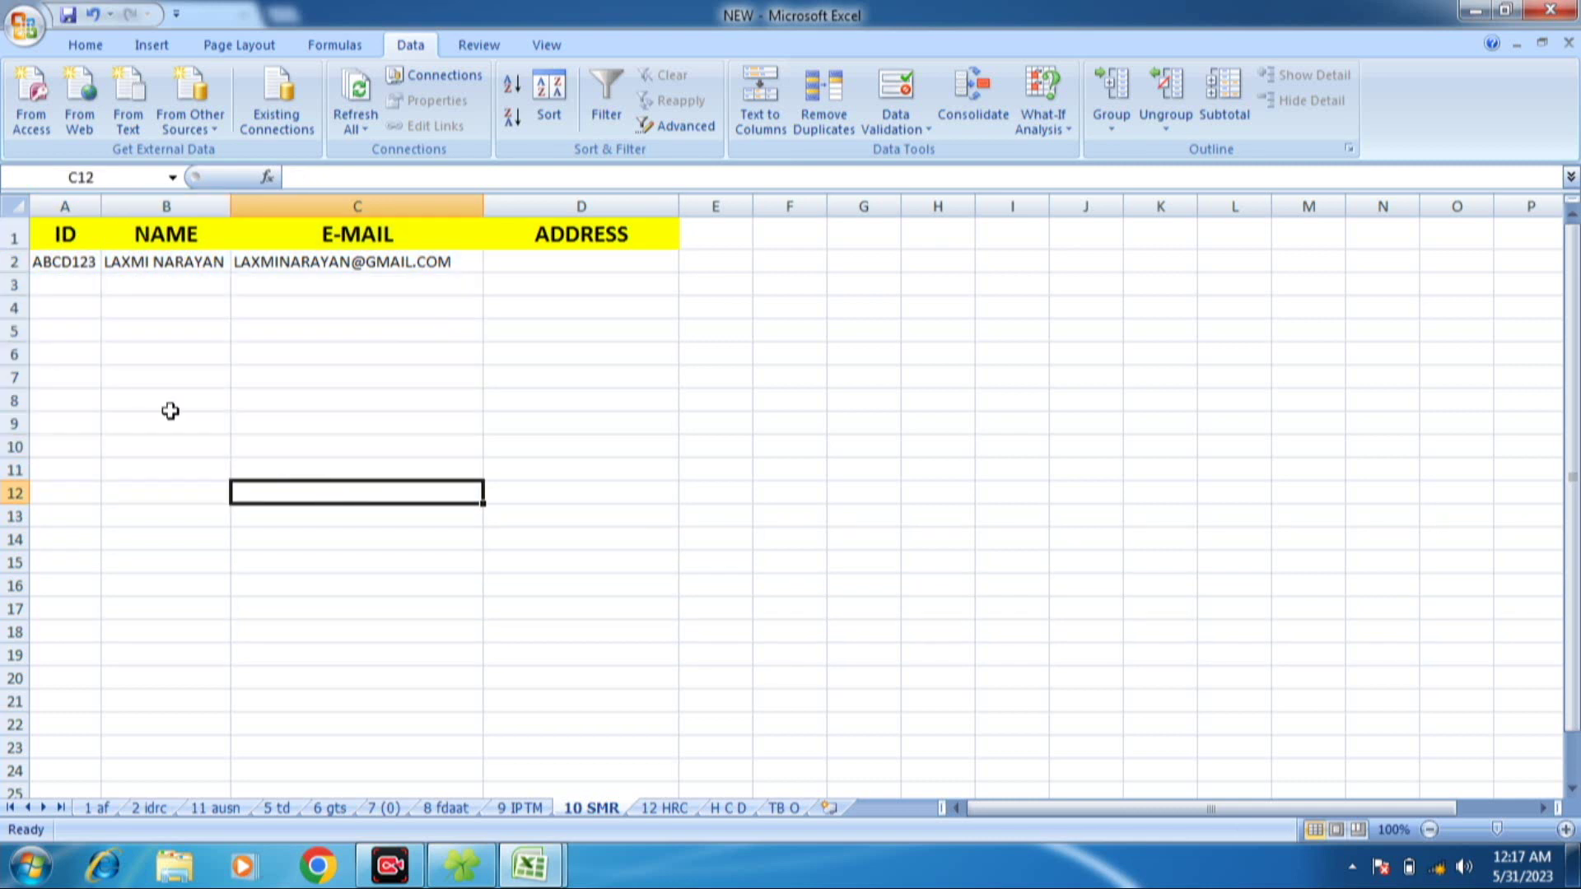
click(168, 403)
click(71, 288)
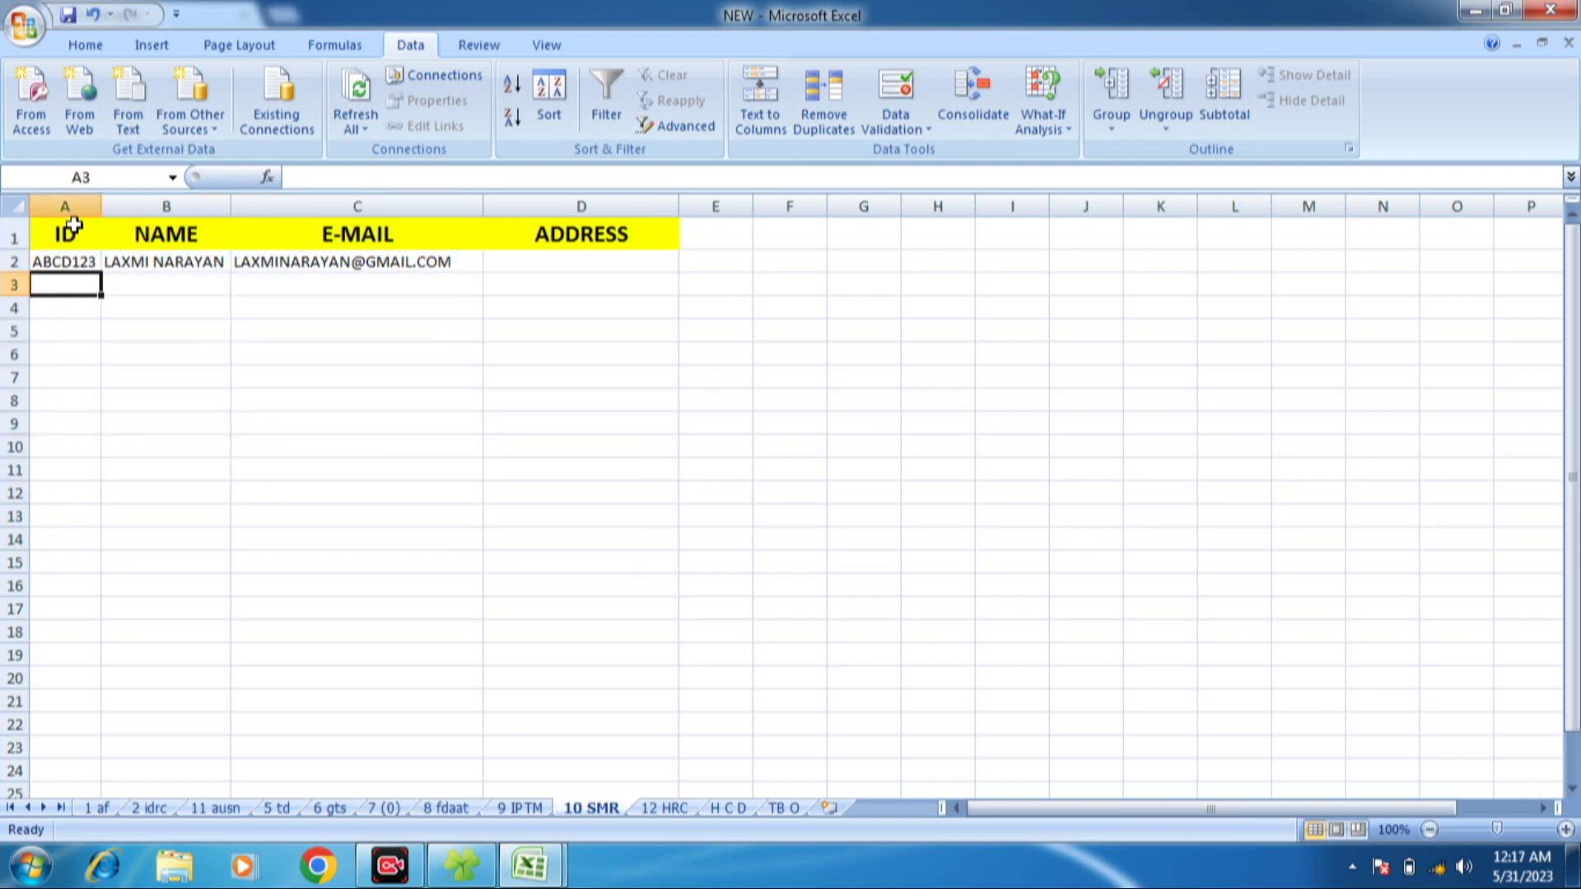
click(73, 232)
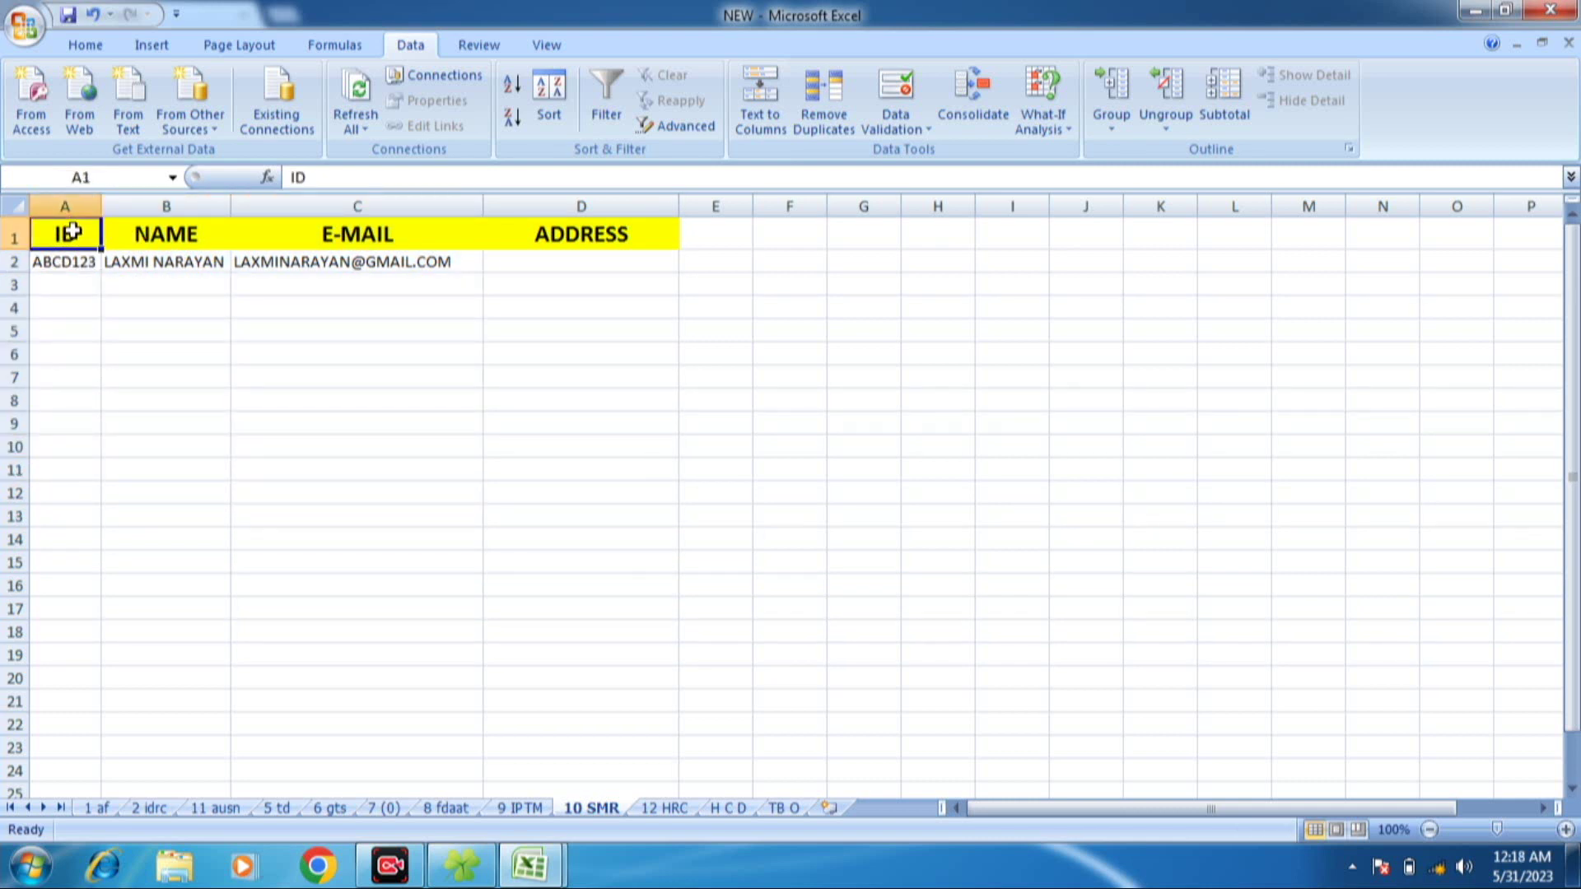
click(114, 177)
click(54, 176)
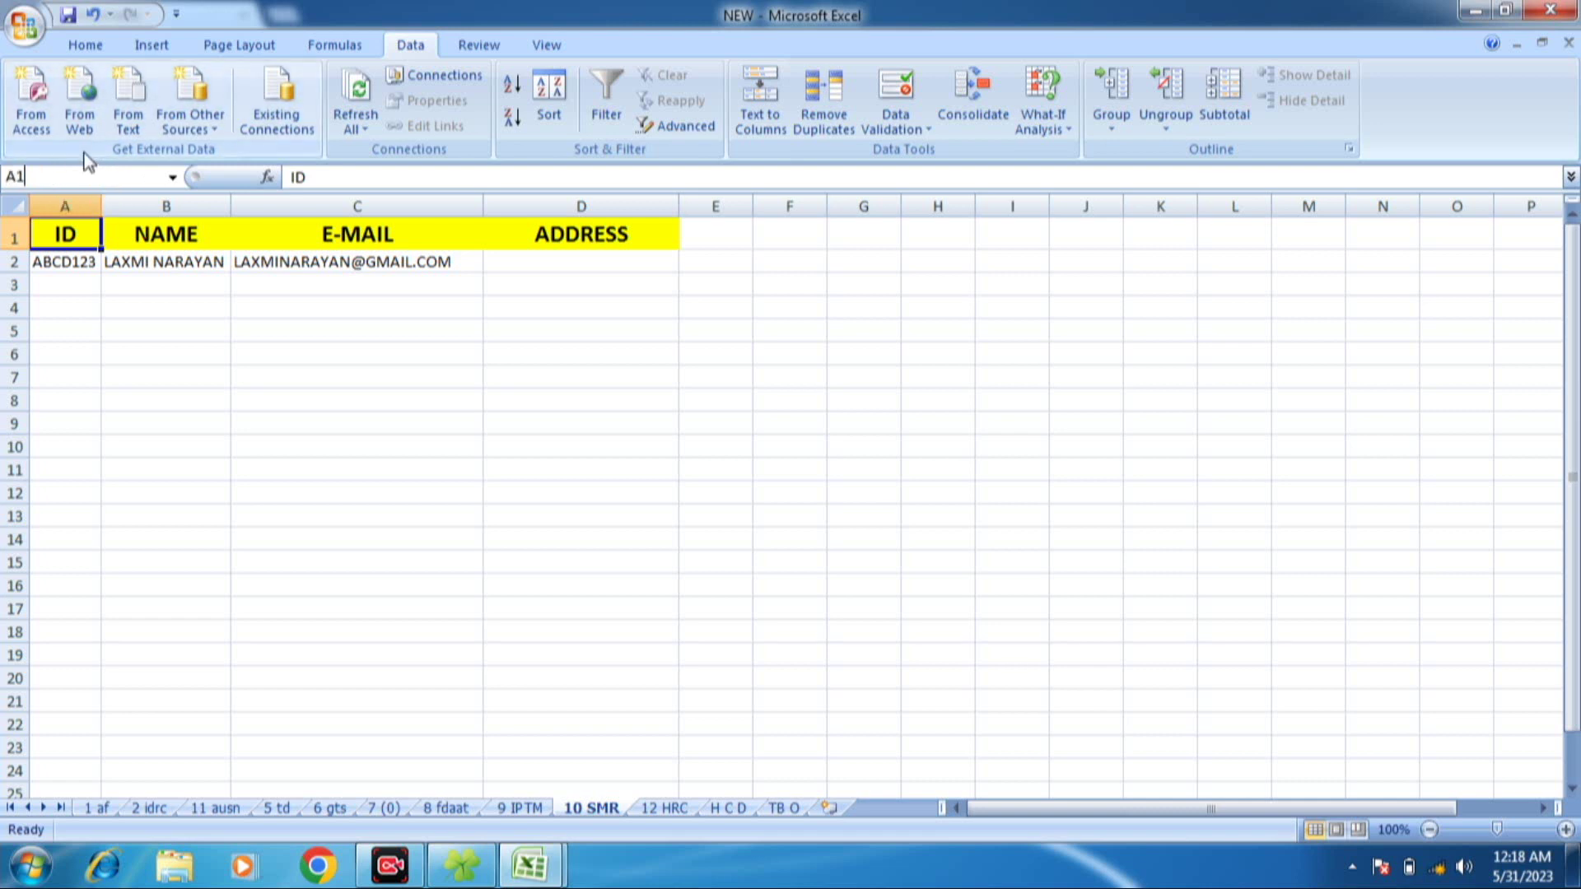
text(:)
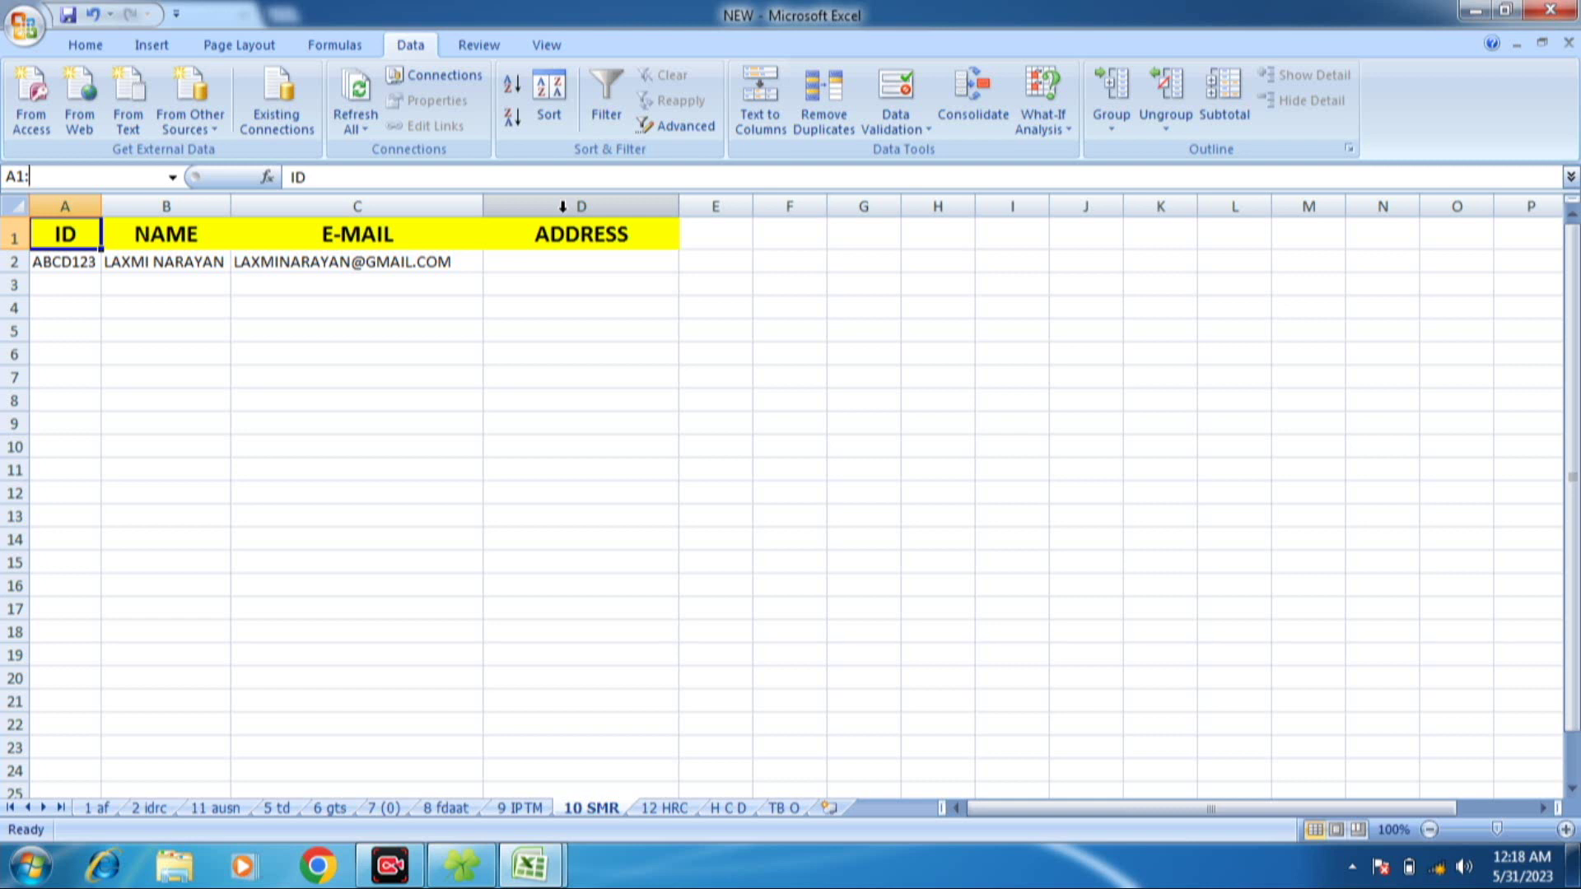
text(D50)
key(Return)
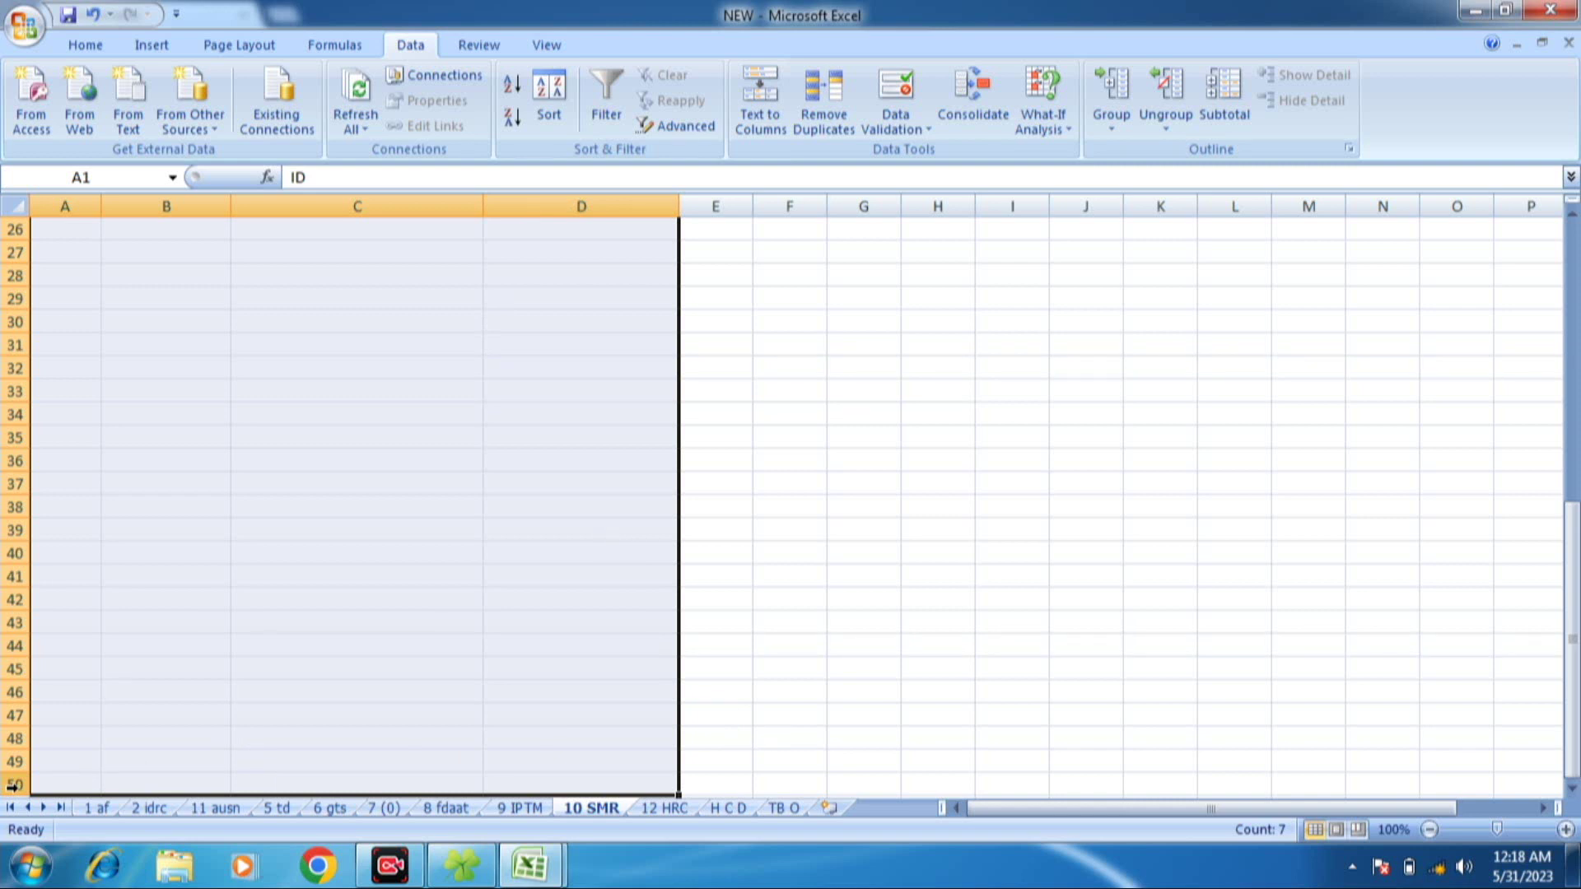
- Apply All Borders to A1:D50, check the result, and switch to the 12 HRC sheet
drag(1571, 638, 1571, 528)
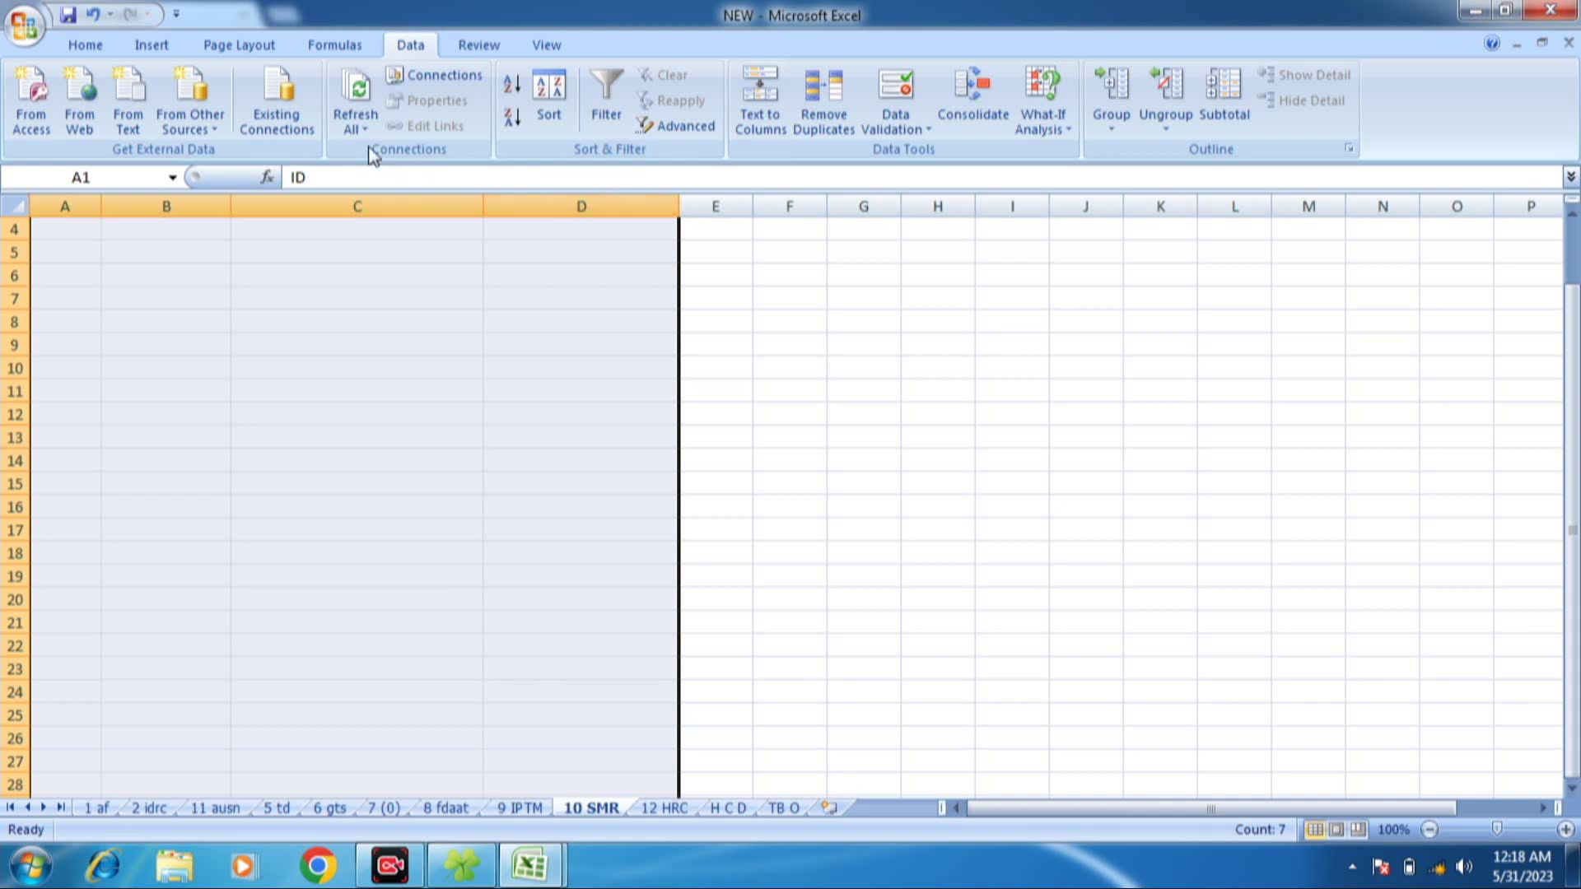
click(83, 47)
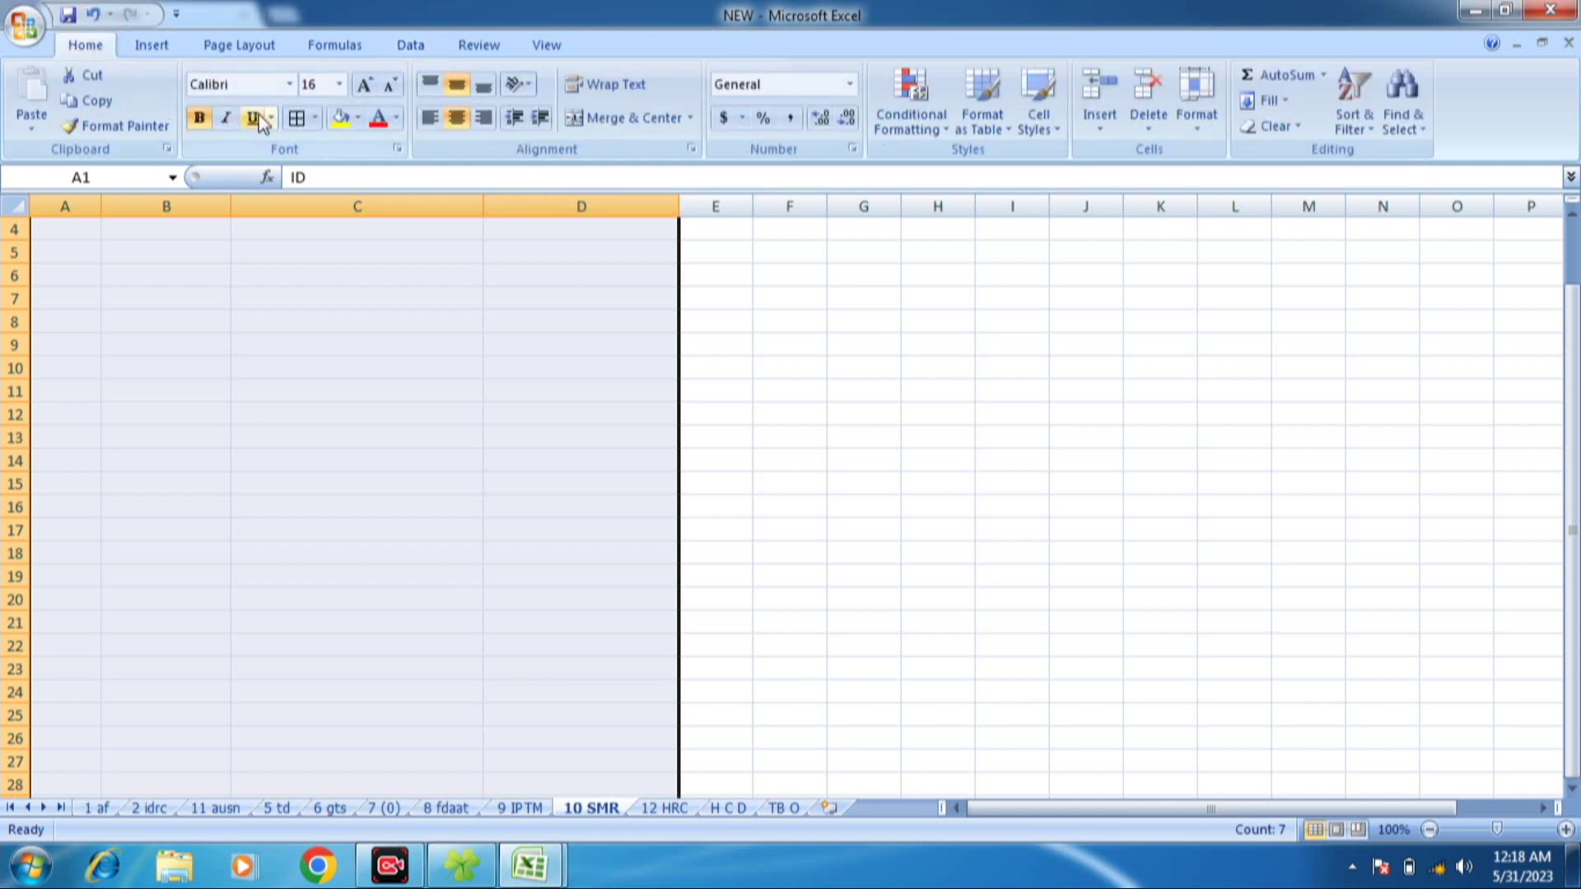
click(298, 118)
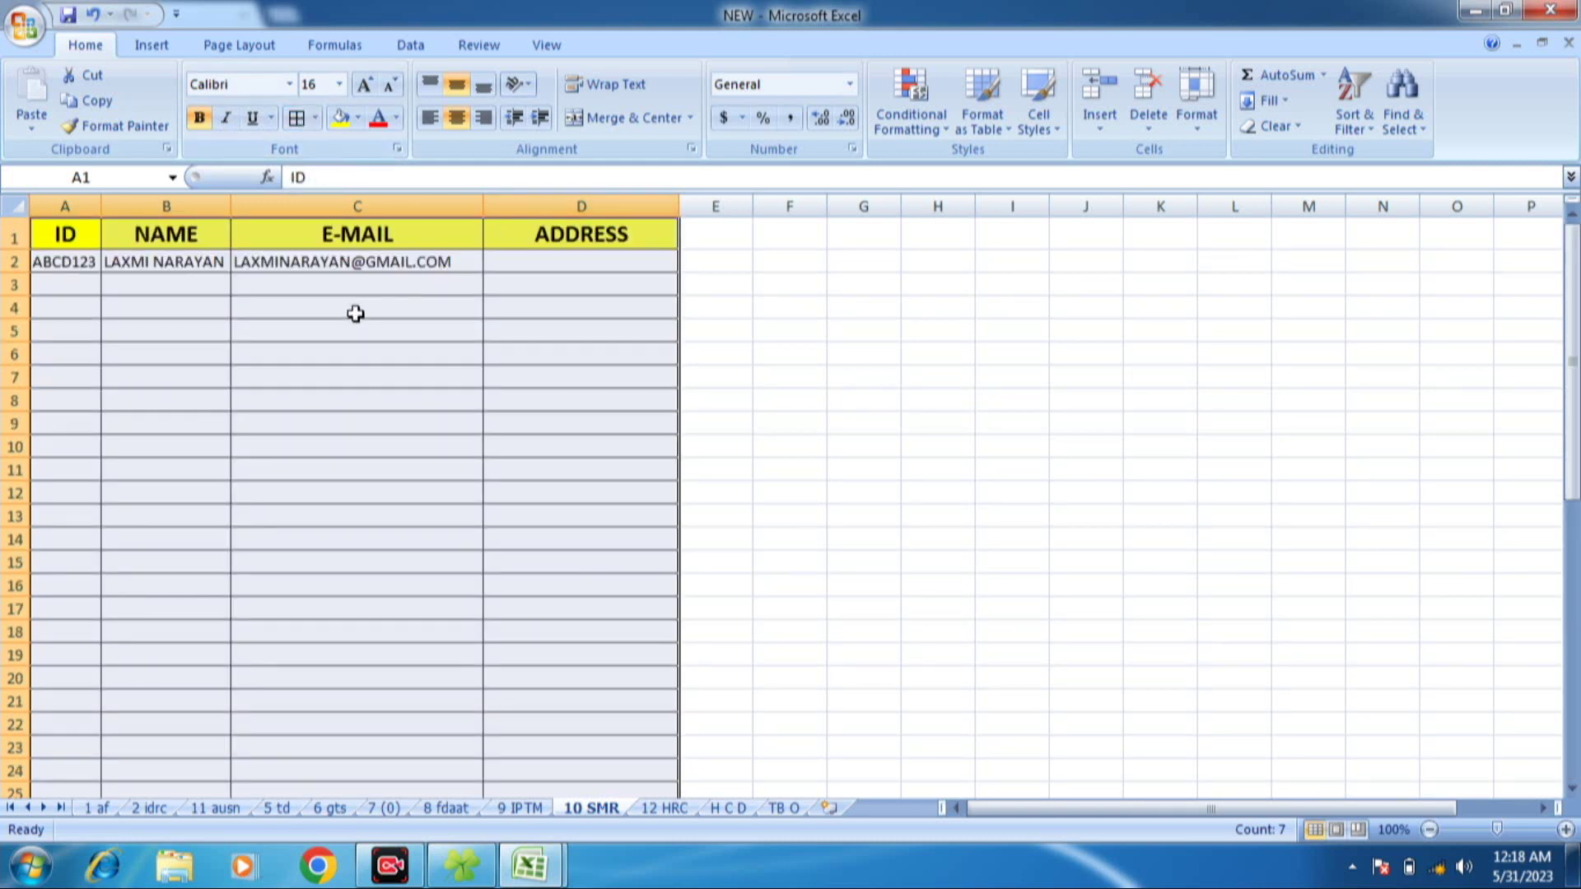
click(225, 305)
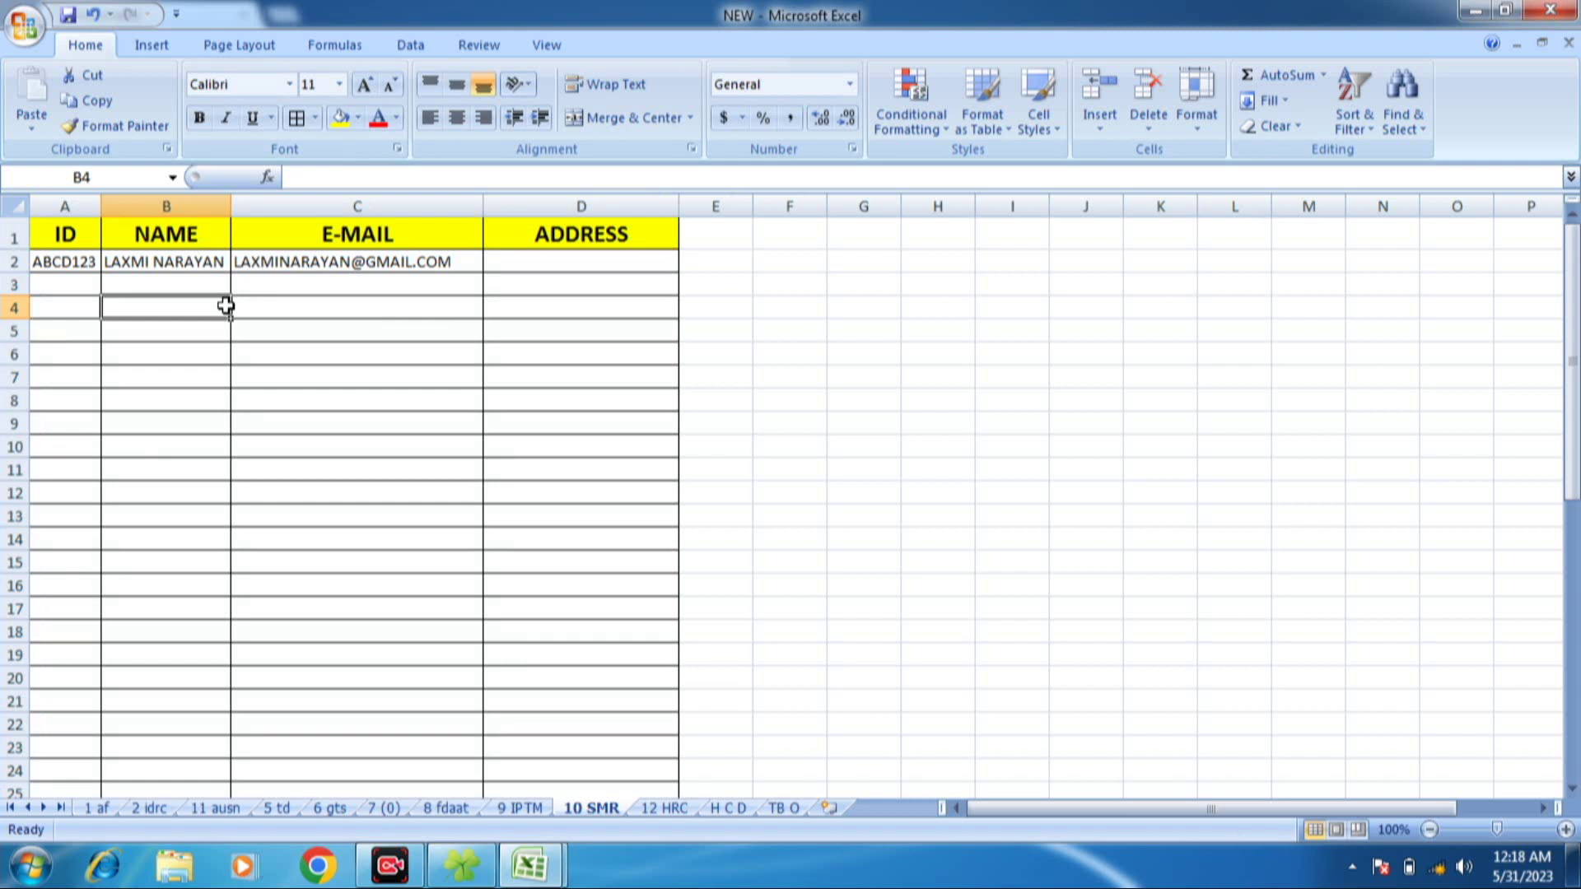
click(114, 176)
click(298, 323)
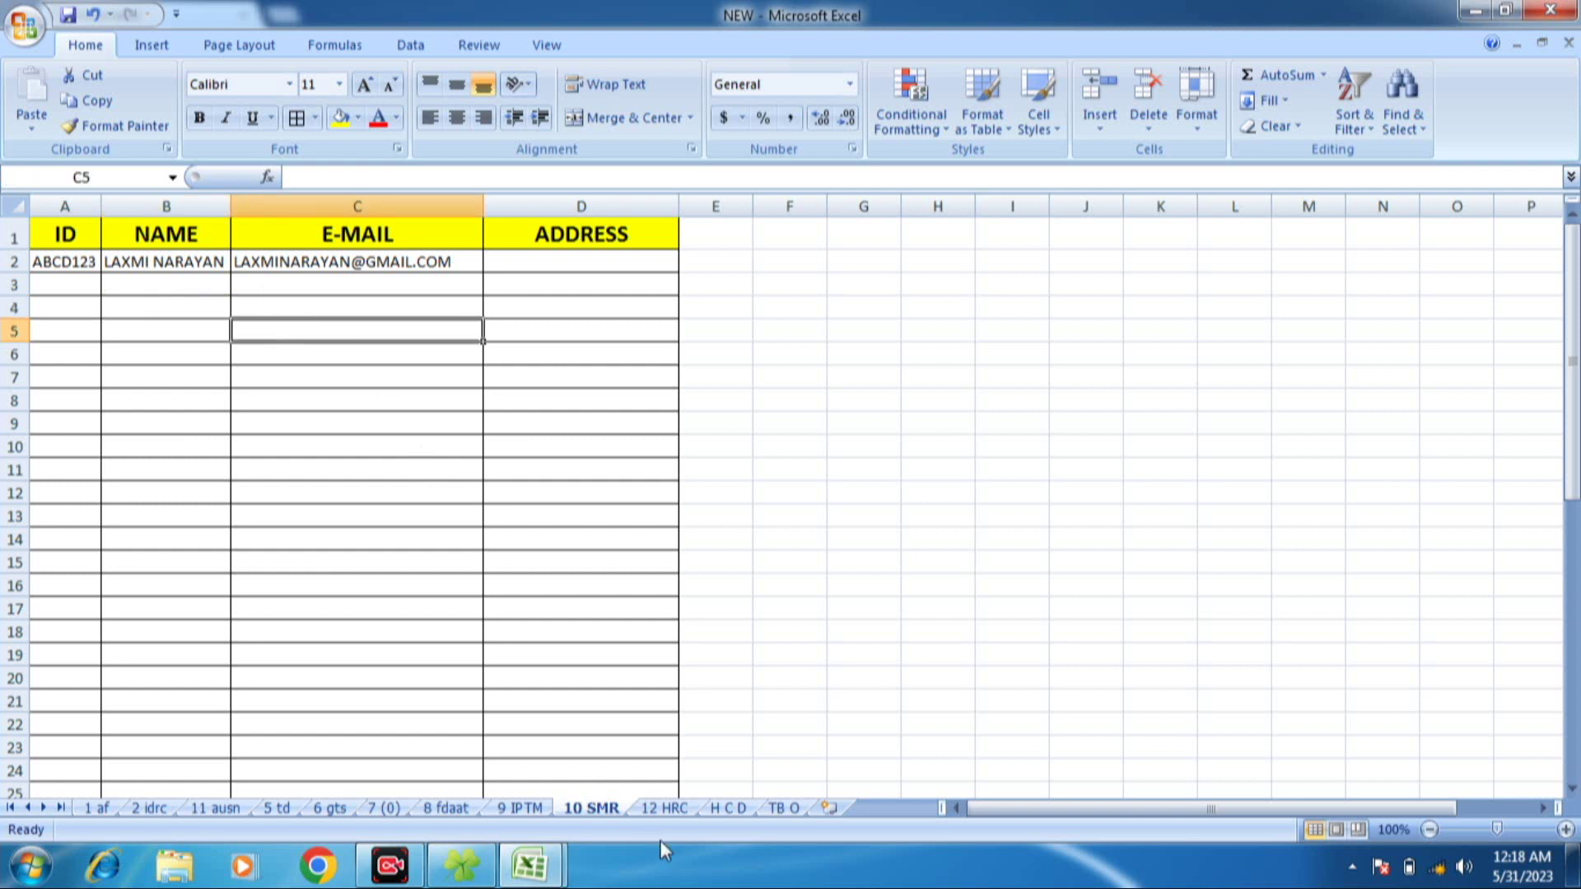
click(659, 811)
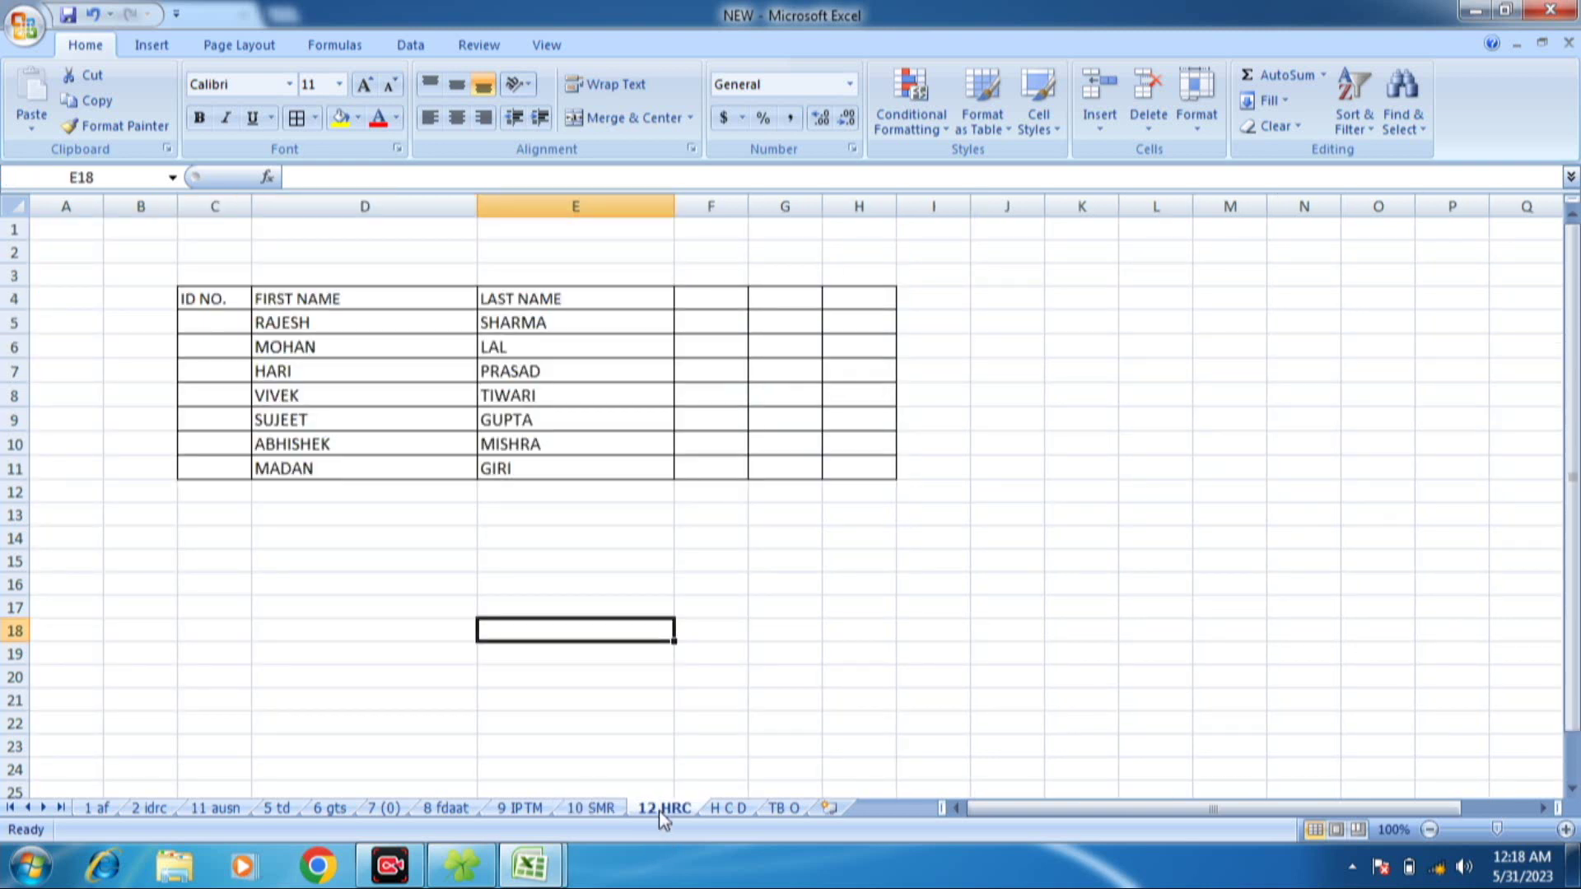
- After clicking a few name-table cells, select the entire LAST NAME column E
click(245, 347)
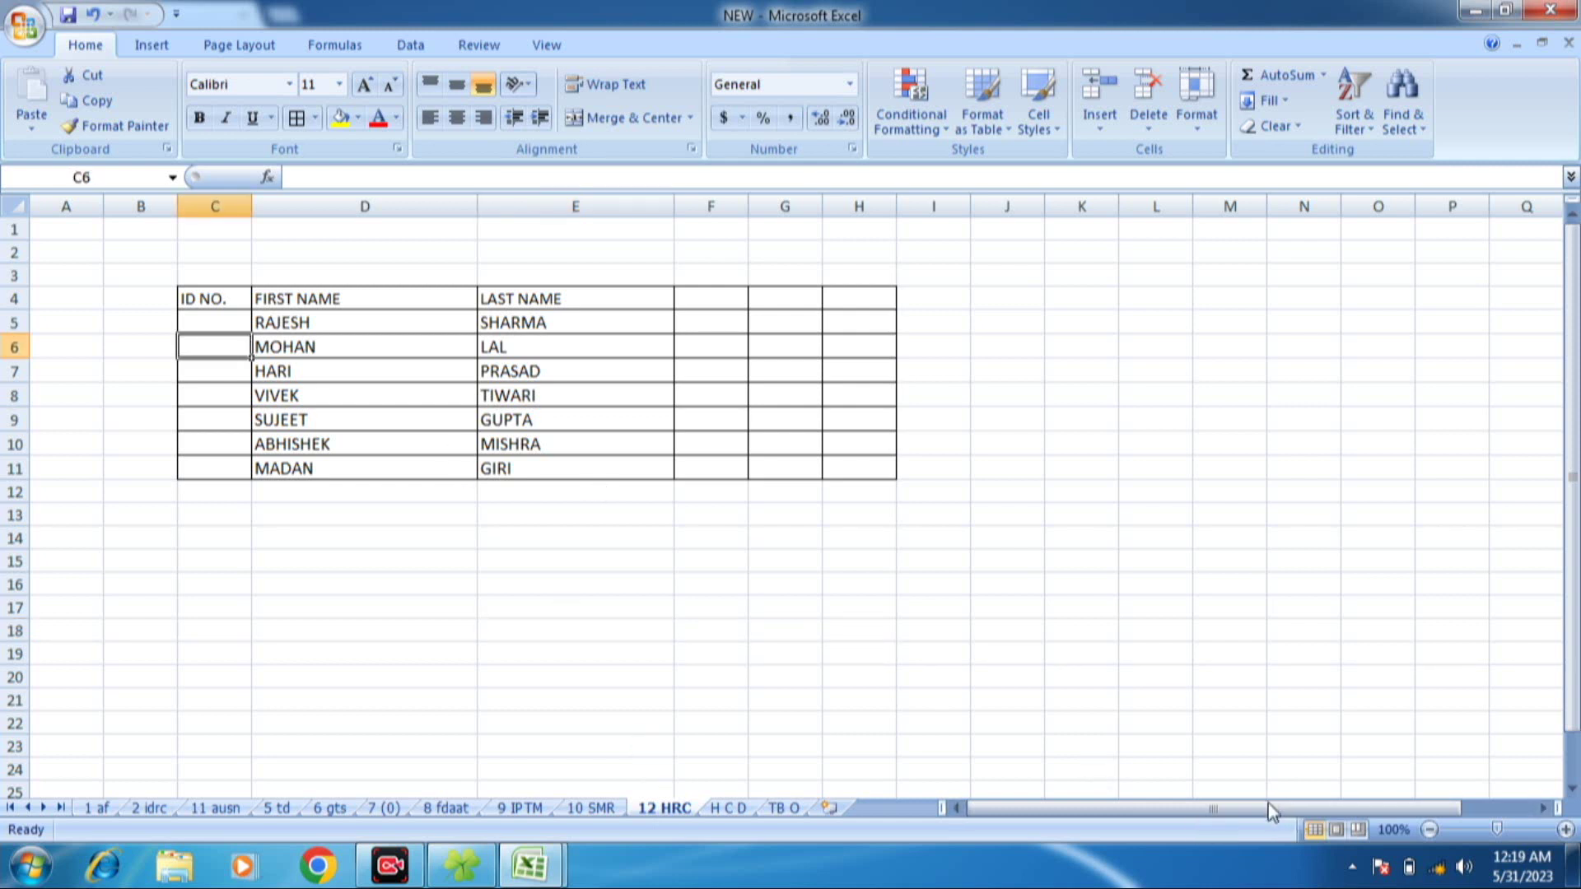
key(Up)
key(Right)
click(274, 349)
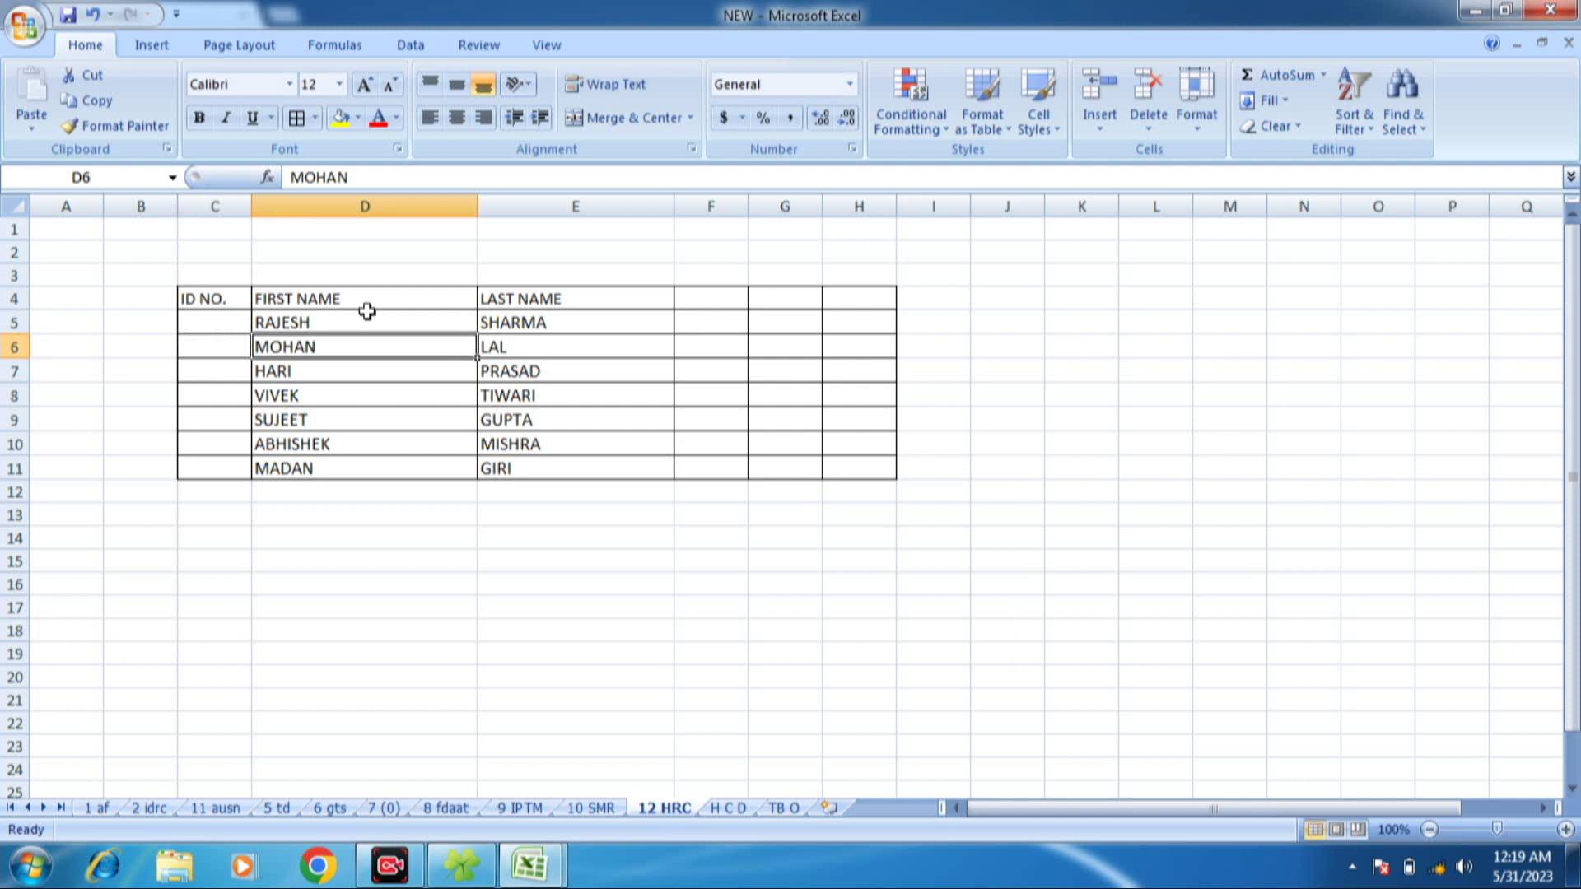
click(514, 323)
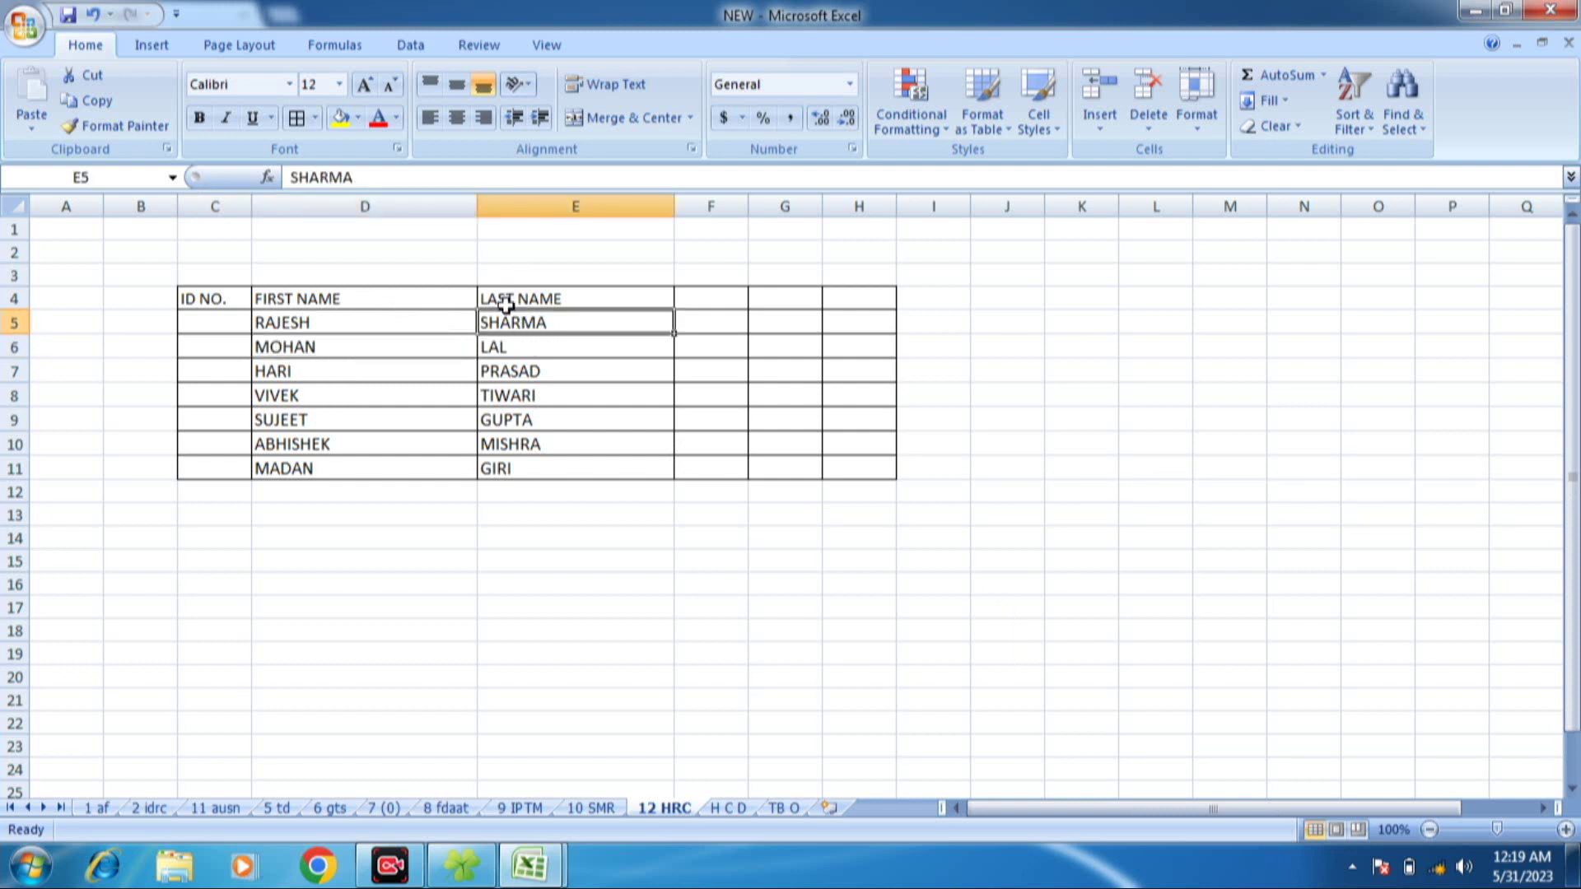
click(584, 202)
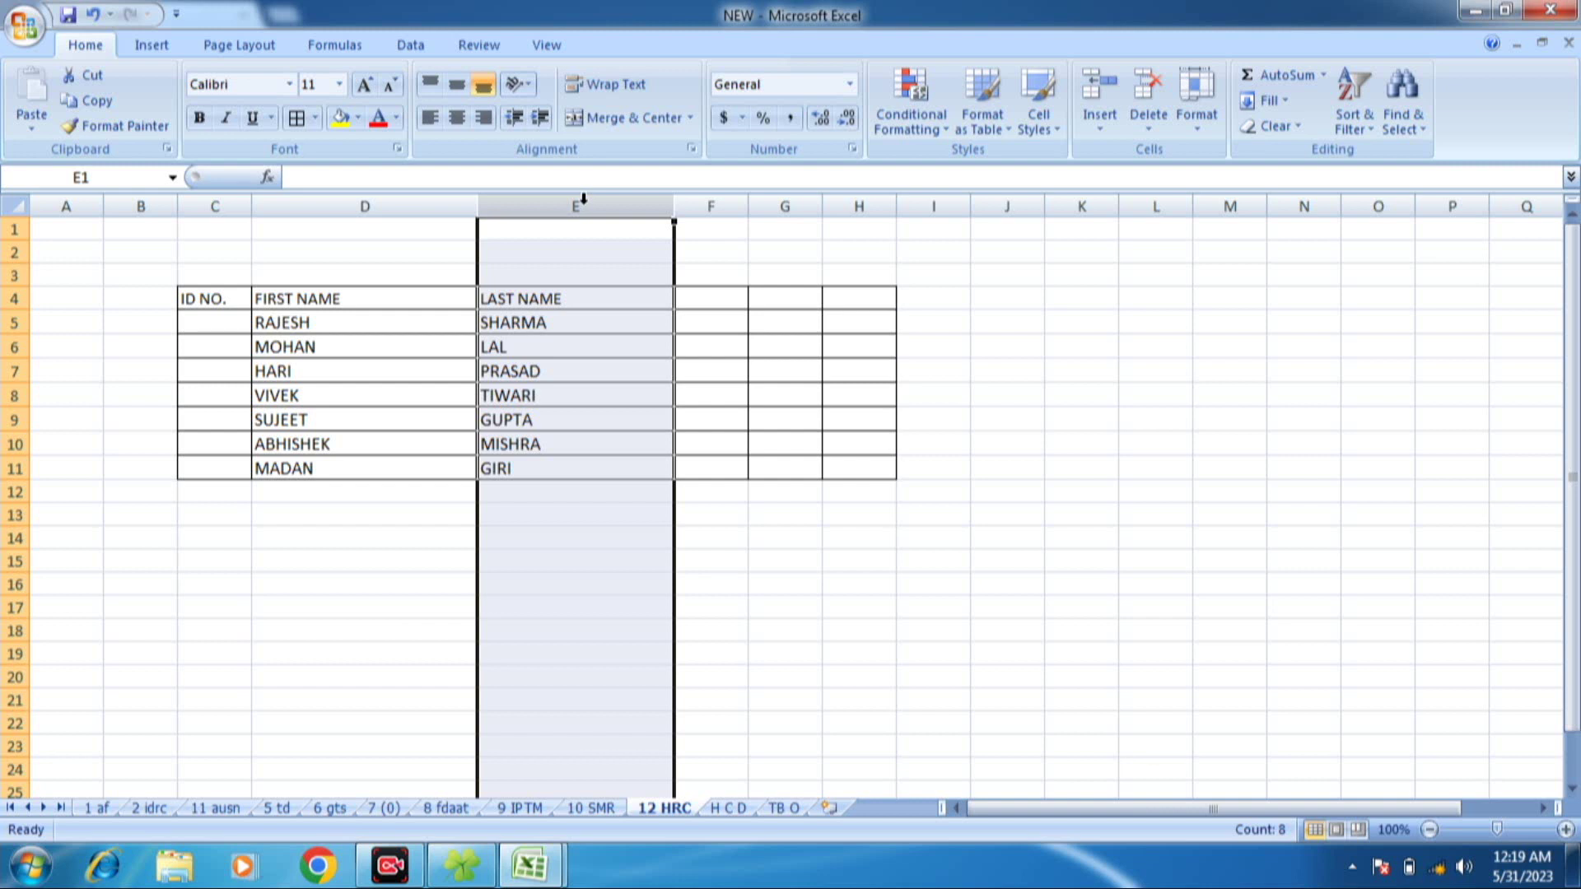
- Hide the LAST NAME column, then undo to bring it back
key(ctrl+minus)
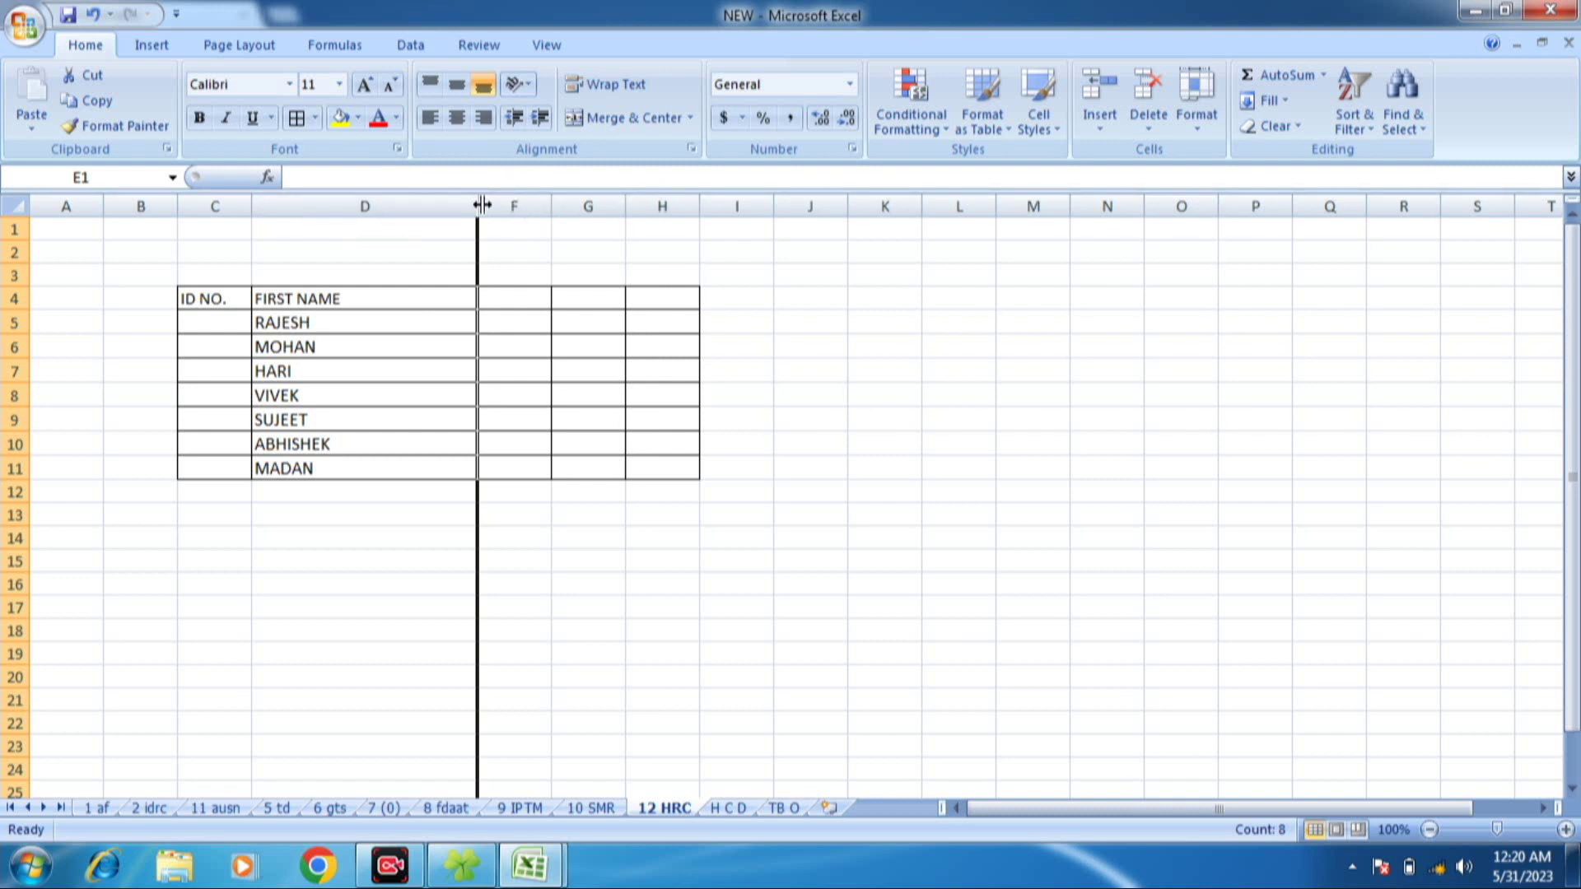
key(ctrl+z)
click(338, 302)
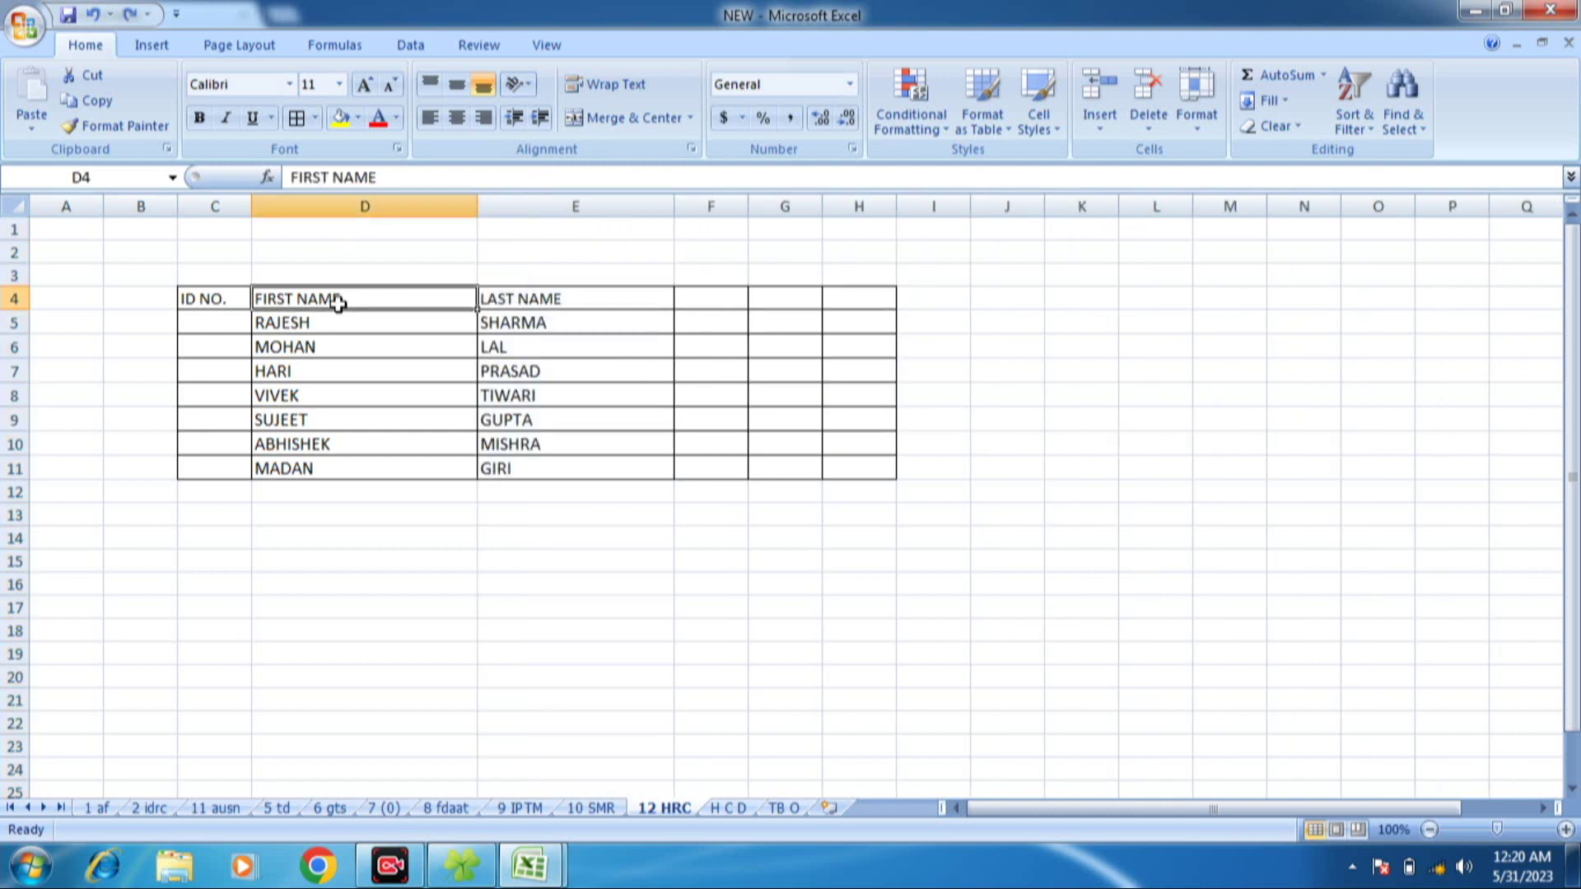
- Hide rows 6 to 8 with Ctrl+9 and unhide them with Ctrl+Shift+9
drag(12, 349, 4, 398)
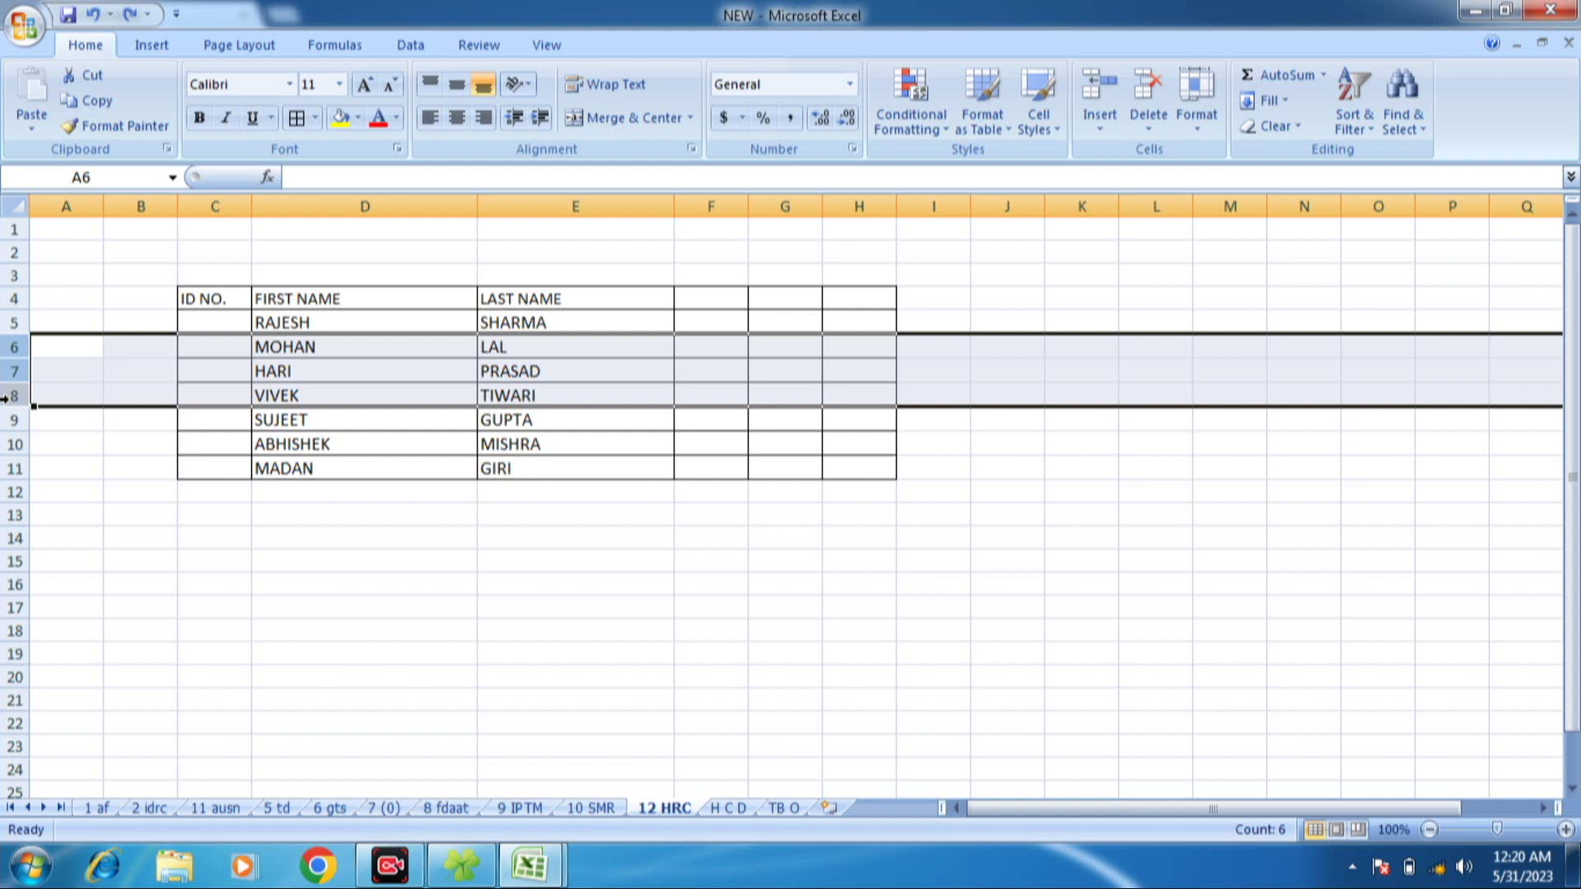
key(ctrl+9)
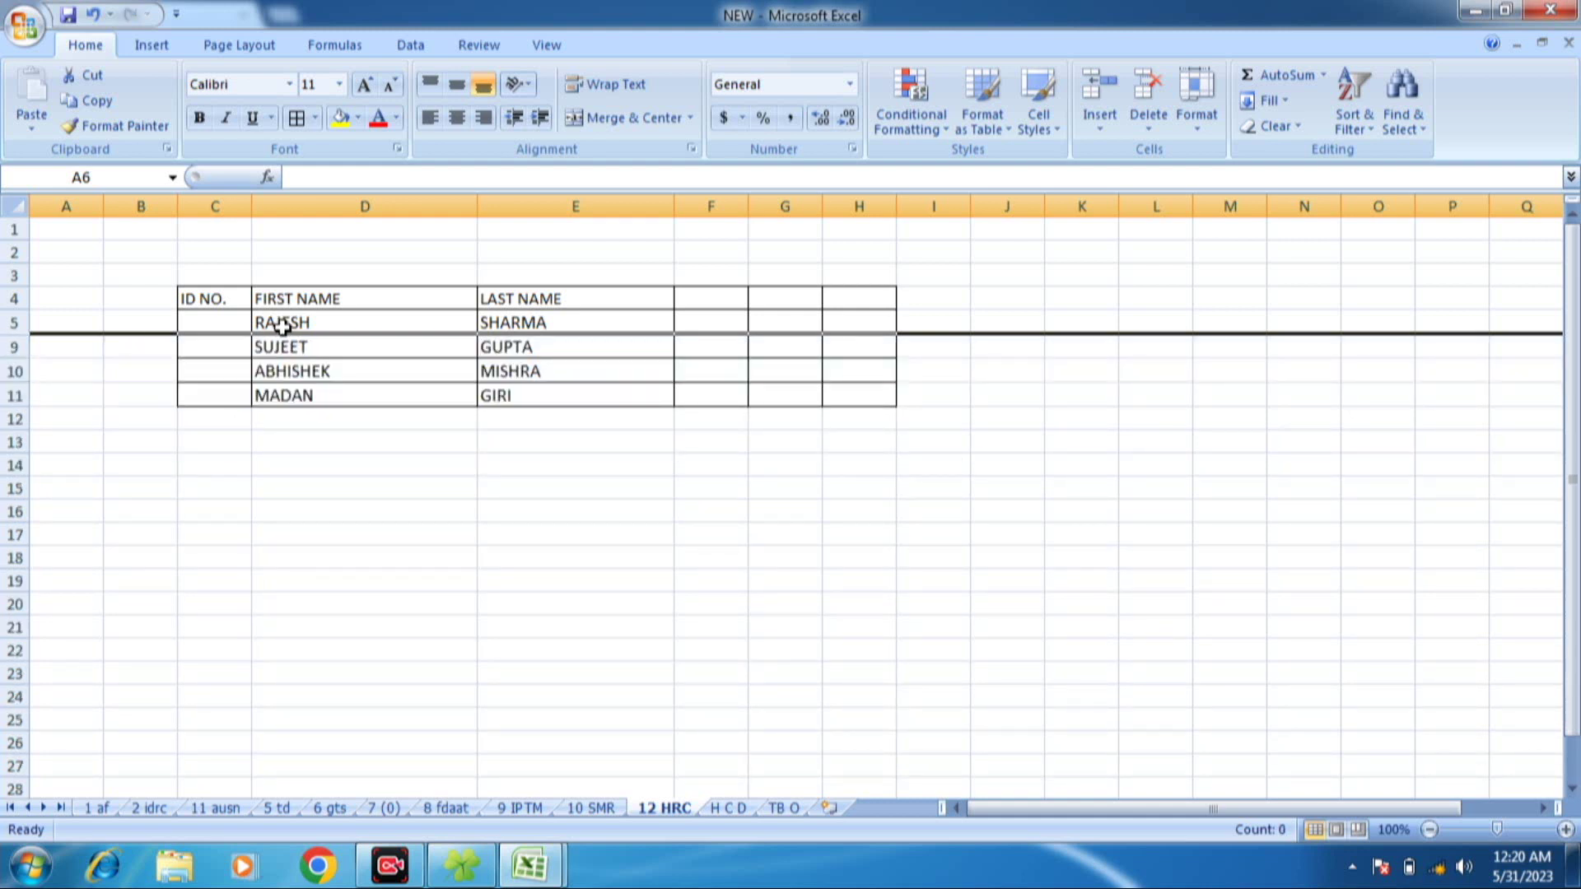
key(ctrl+shift+9)
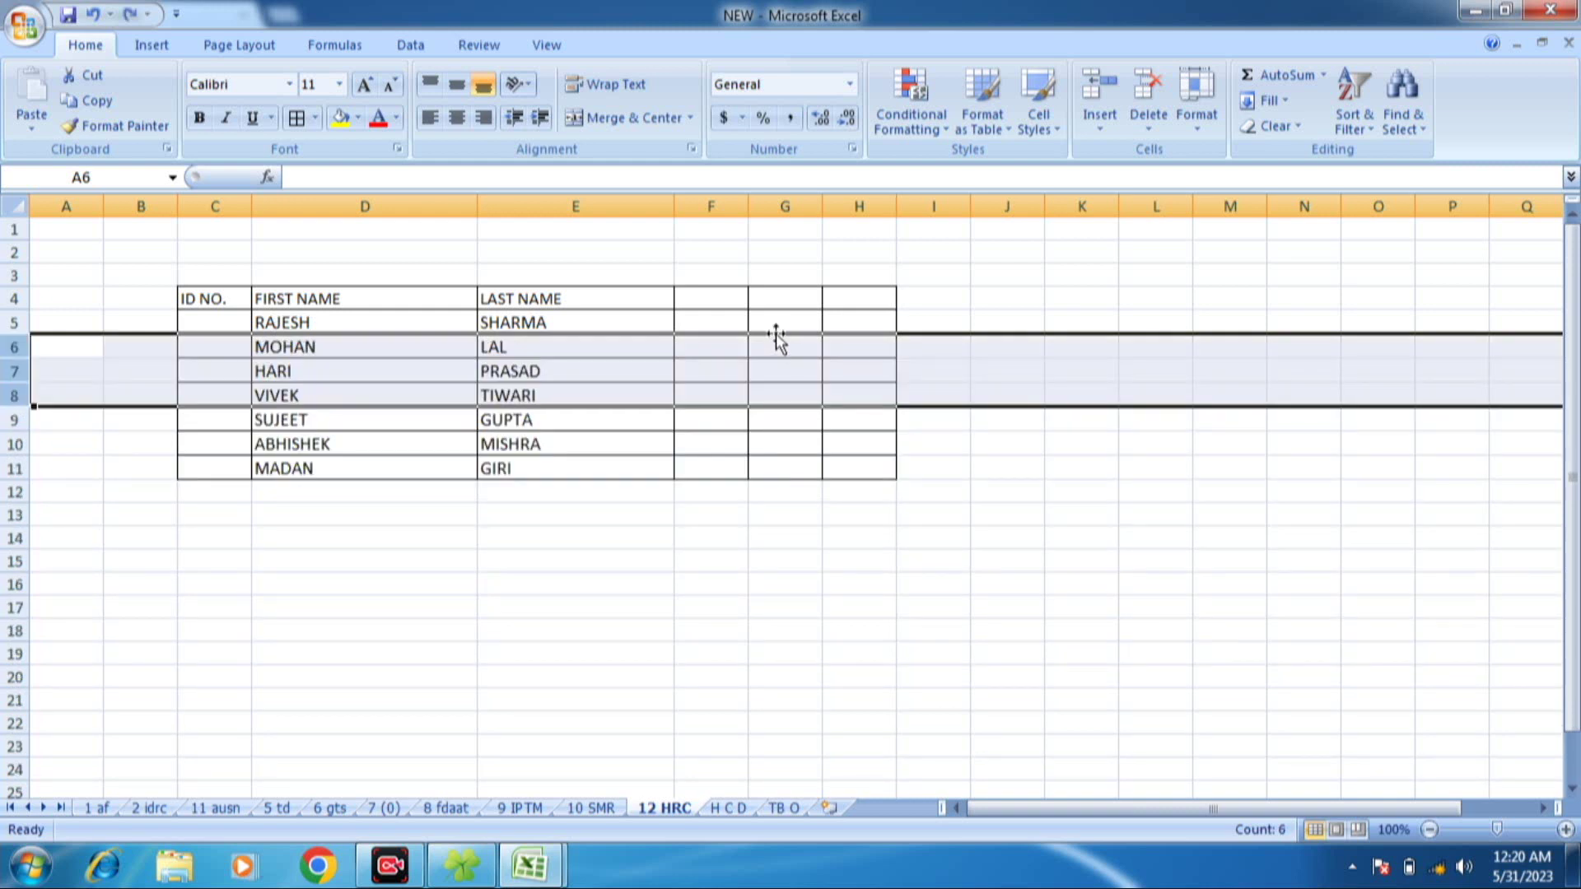
click(605, 437)
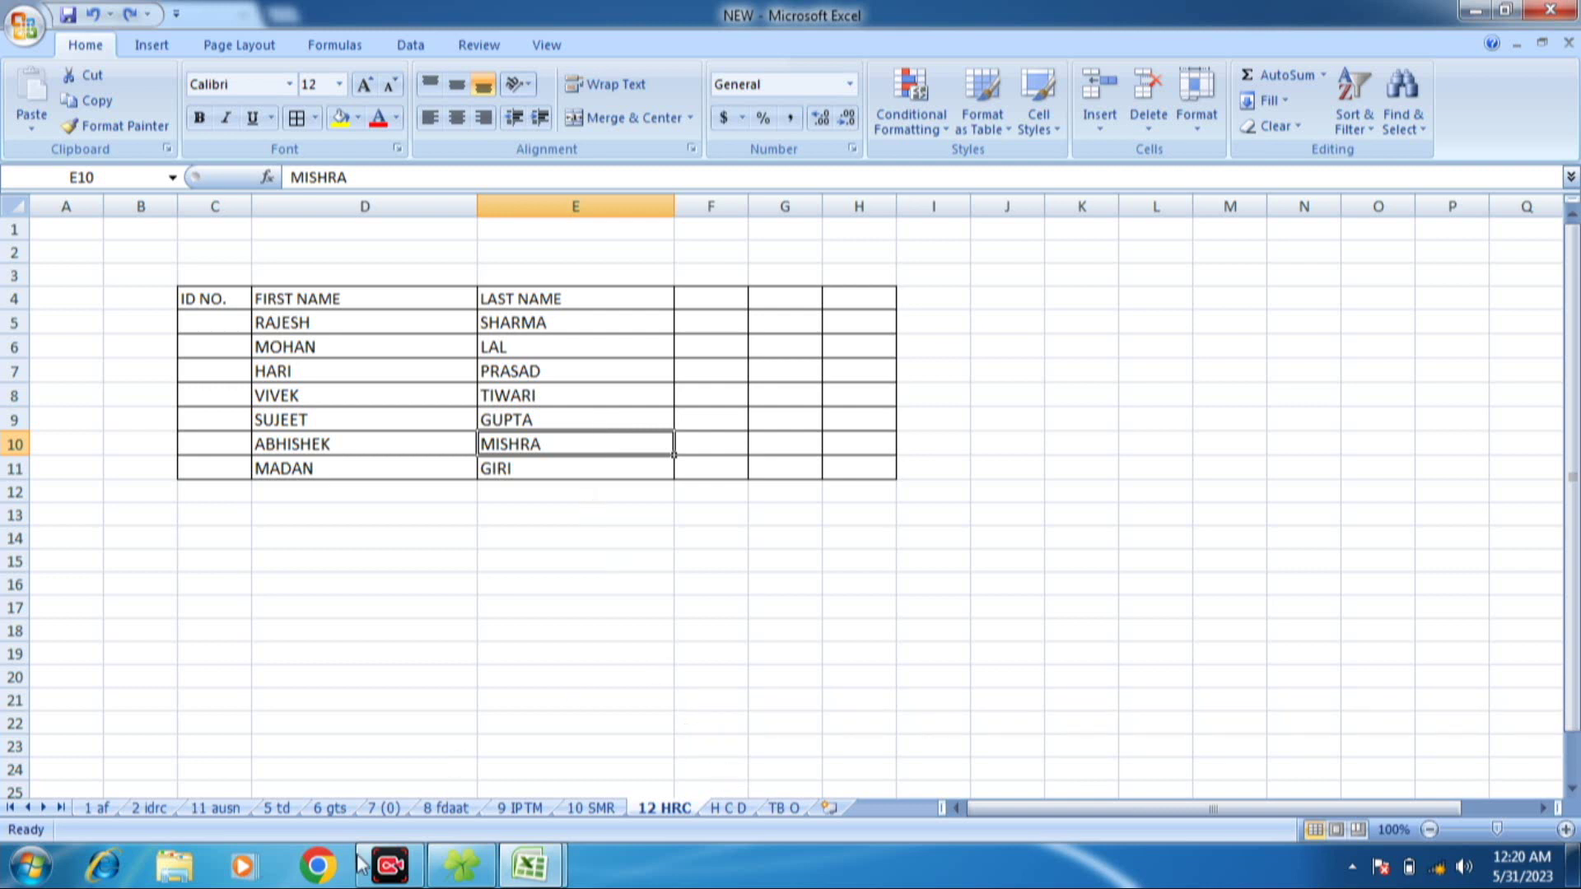
- Pass through the 2 idrc sheet to the 1 af May-23 attendance sheet
click(138, 810)
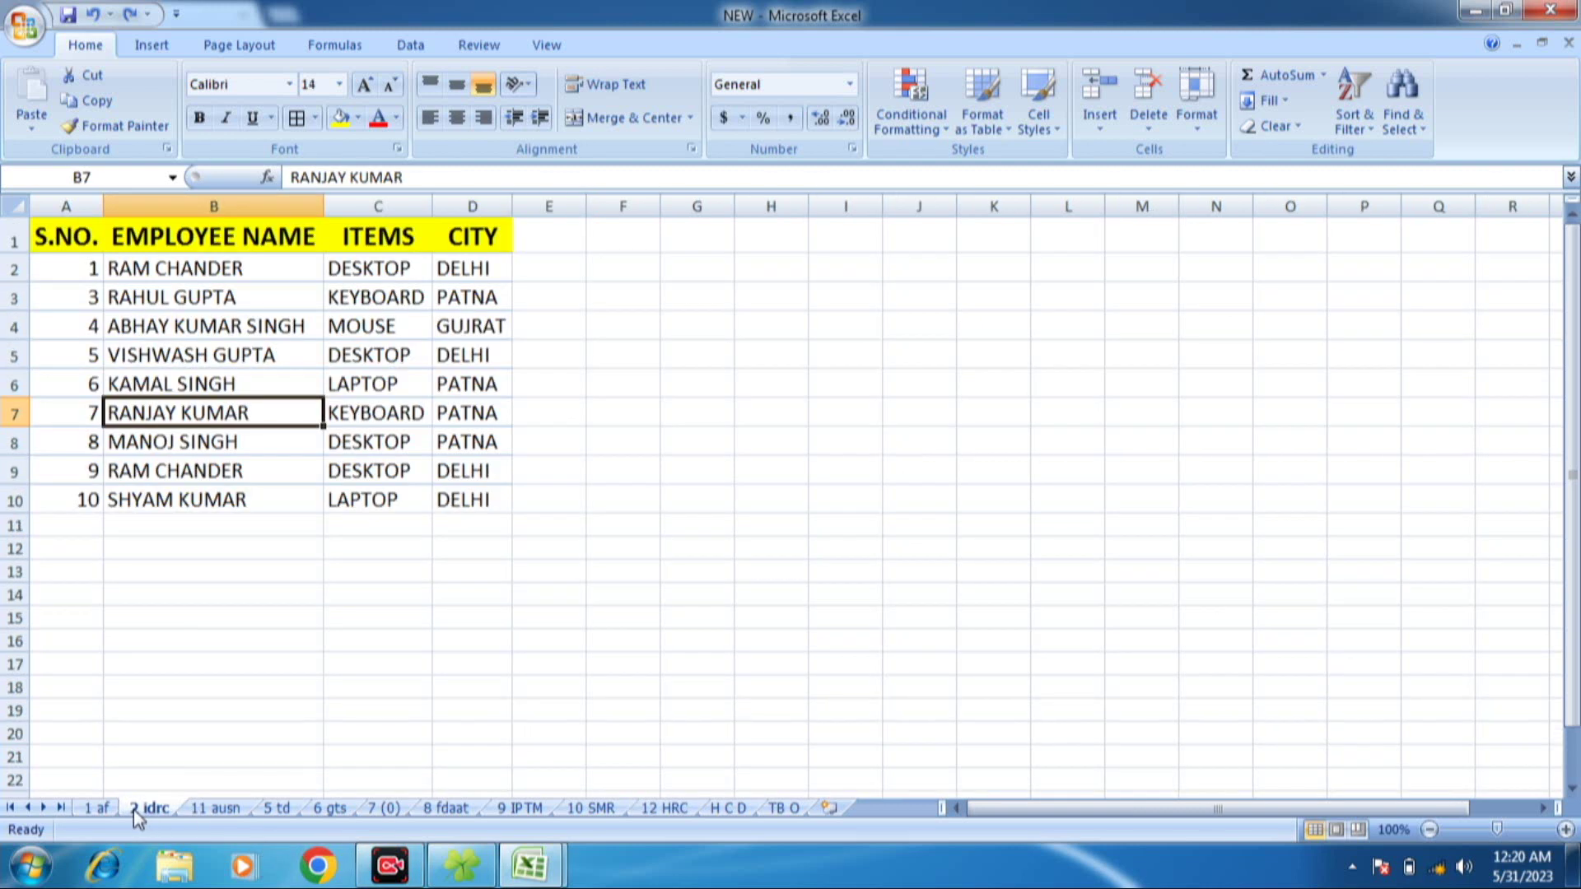
click(99, 809)
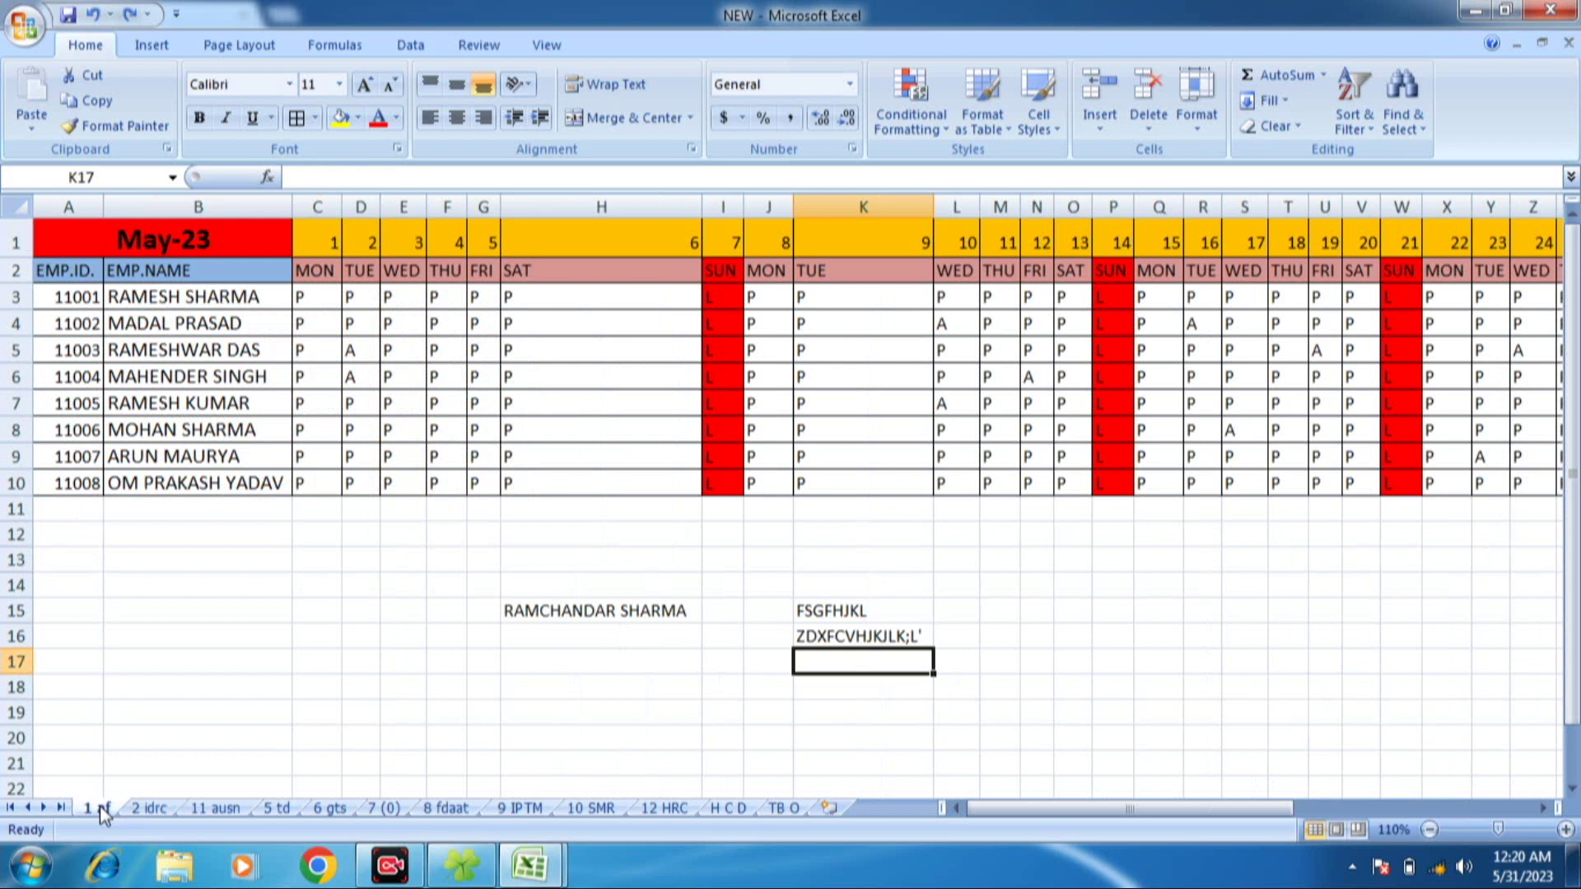